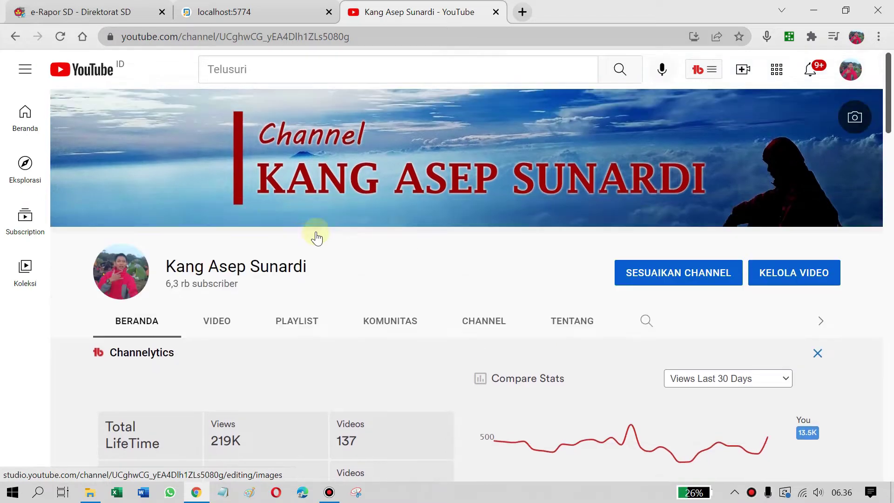
Switch from YouTube to the 'e-Rapor SD - Direktorat SD' browser tab showing the login form
left_click(62, 11)
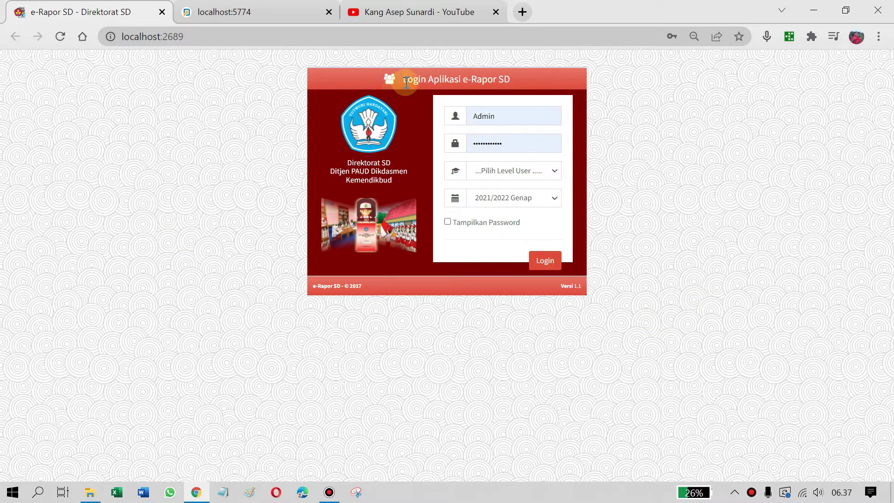
left_click_drag(407, 82, 533, 77)
left_click(523, 80)
left_click_drag(403, 79, 527, 81)
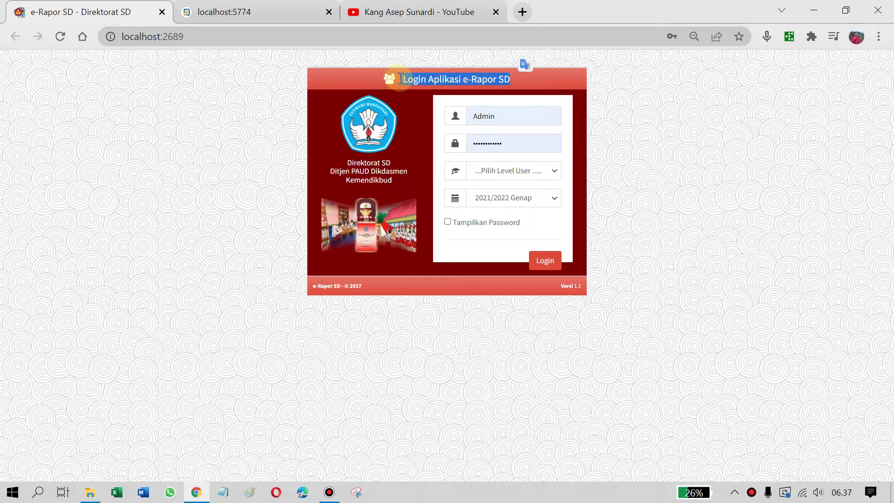
left_click_drag(400, 78, 513, 77)
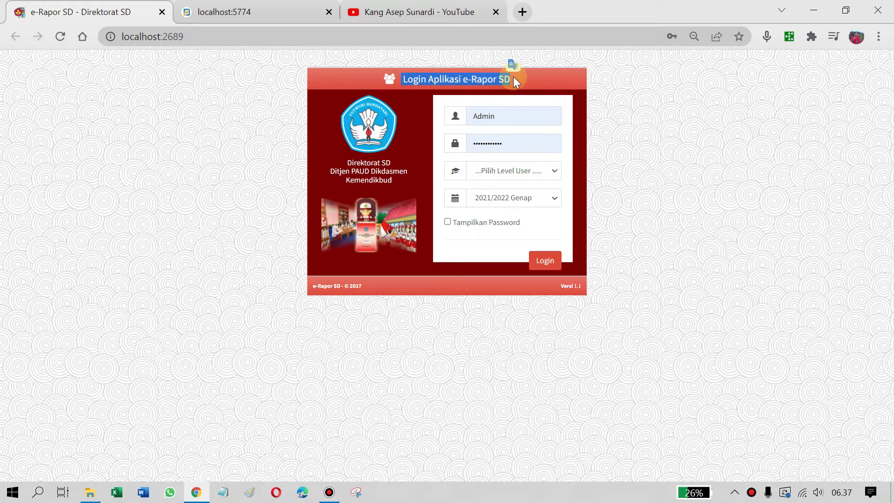
left_click(495, 77)
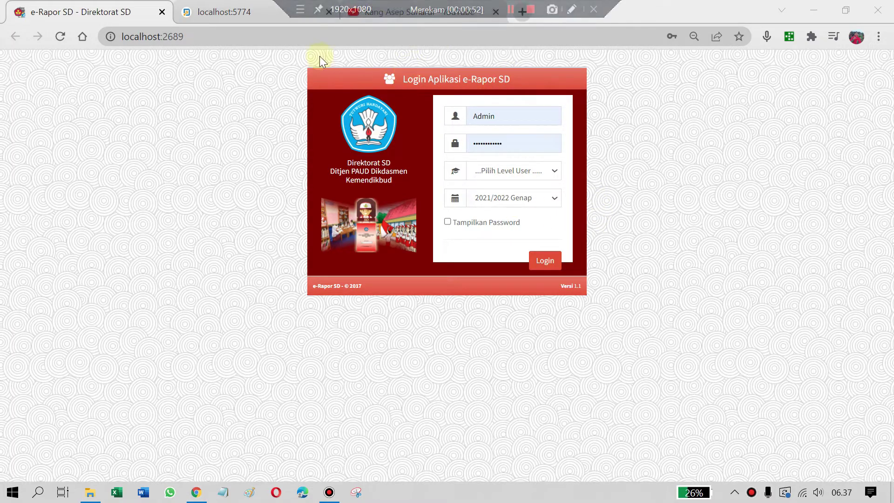
left_click(380, 16)
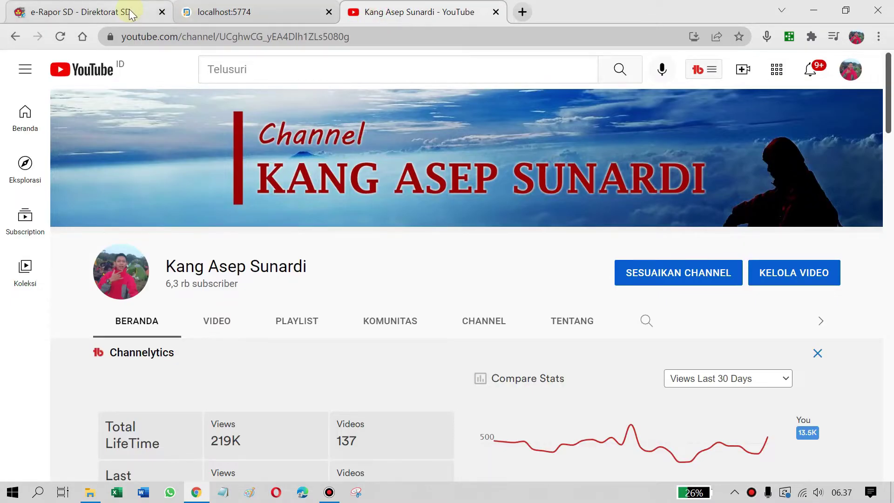
left_click(131, 10)
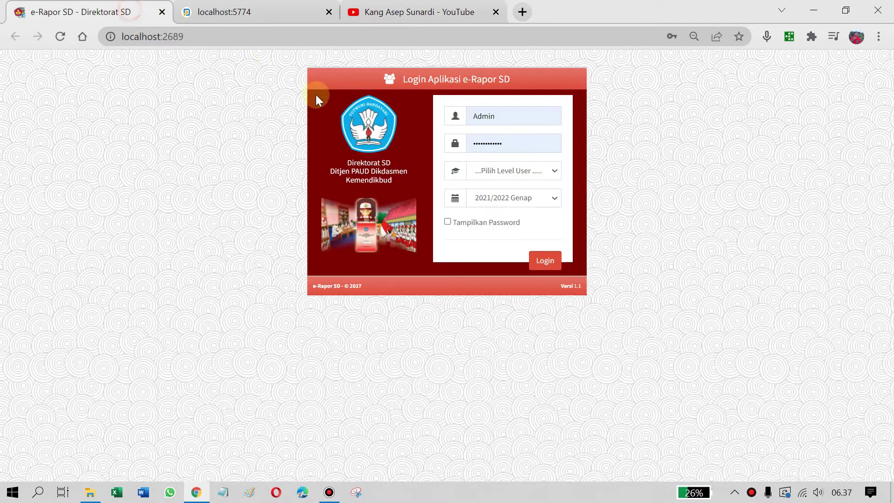
left_click(384, 16)
left_click(65, 7)
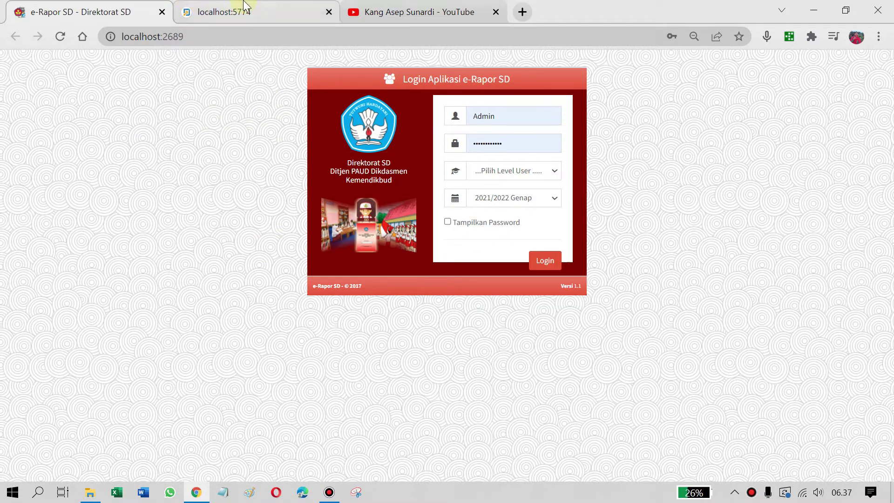
left_click(217, 17)
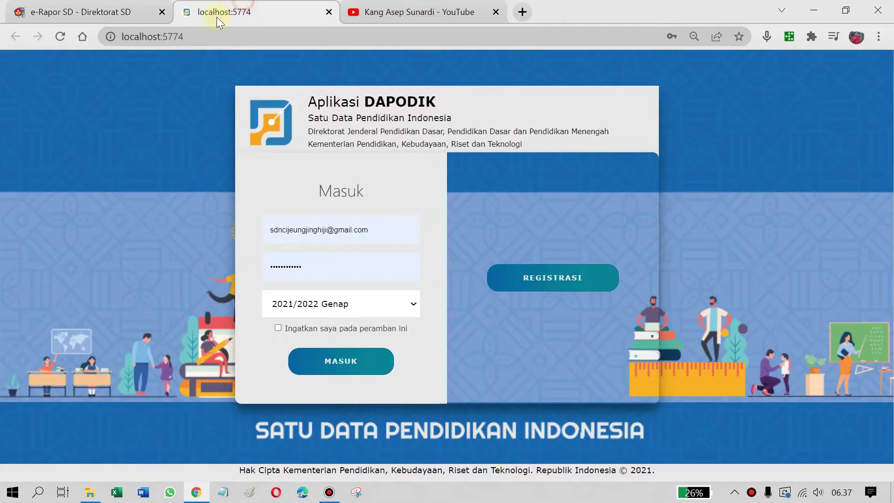
left_click(83, 6)
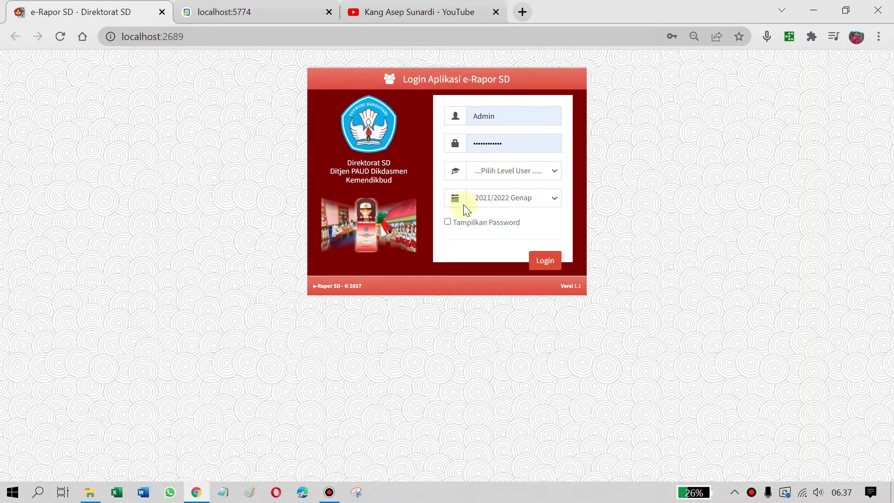
left_click_drag(518, 77, 401, 80)
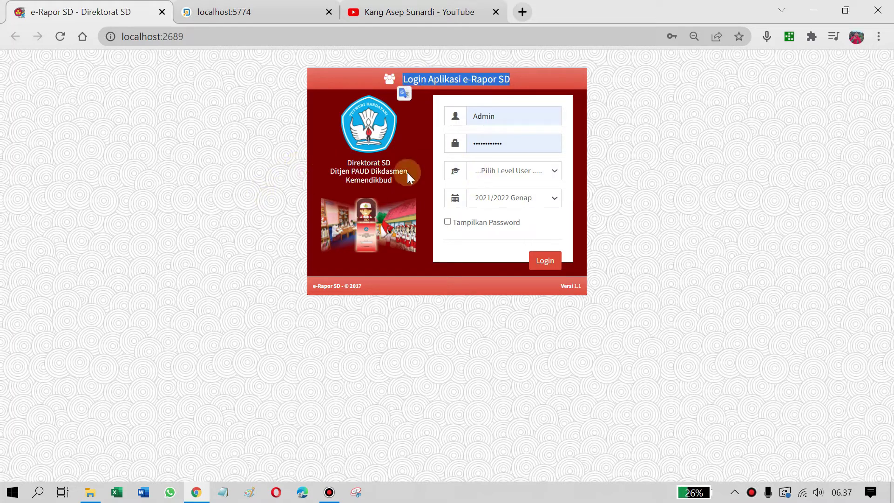
left_click(263, 9)
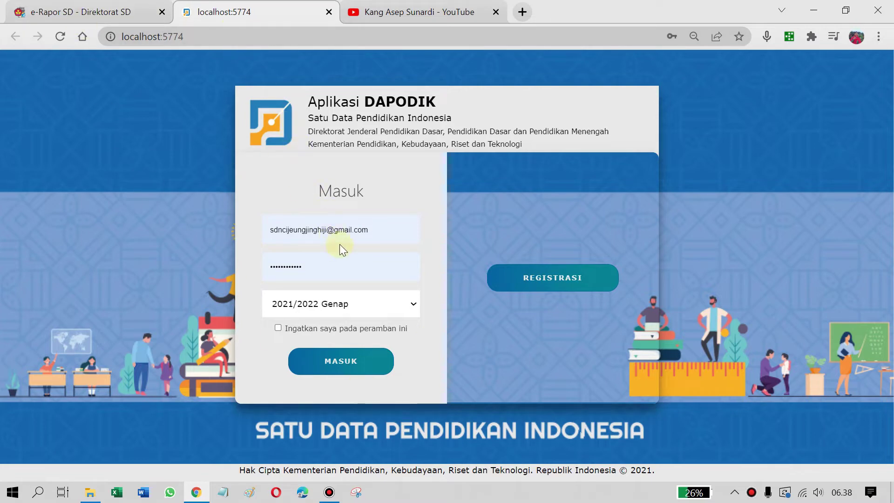
left_click(98, 9)
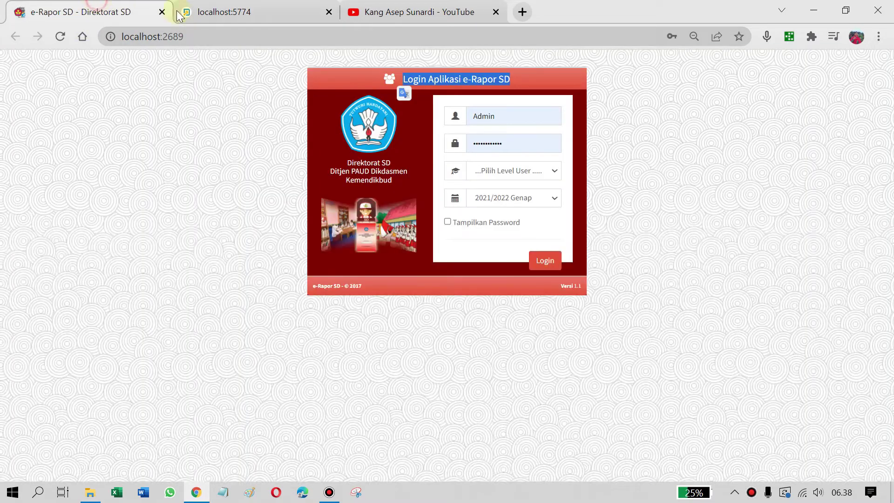
left_click(224, 11)
left_click(95, 11)
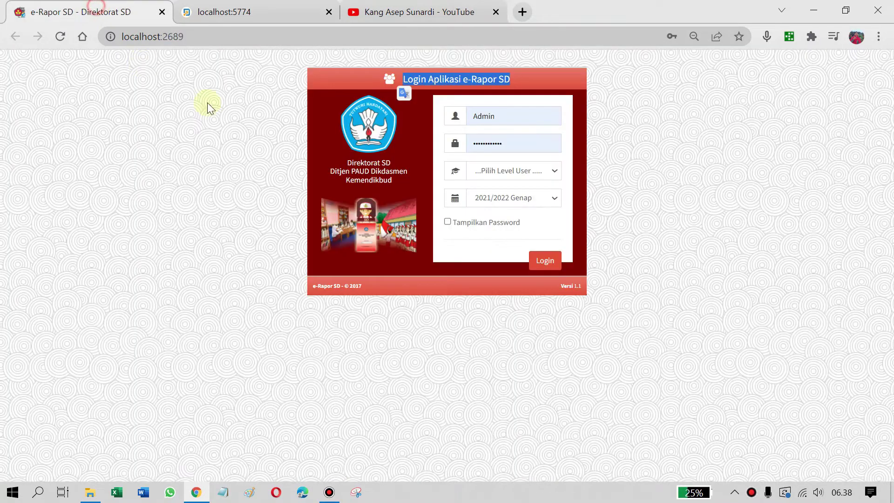
left_click(479, 77)
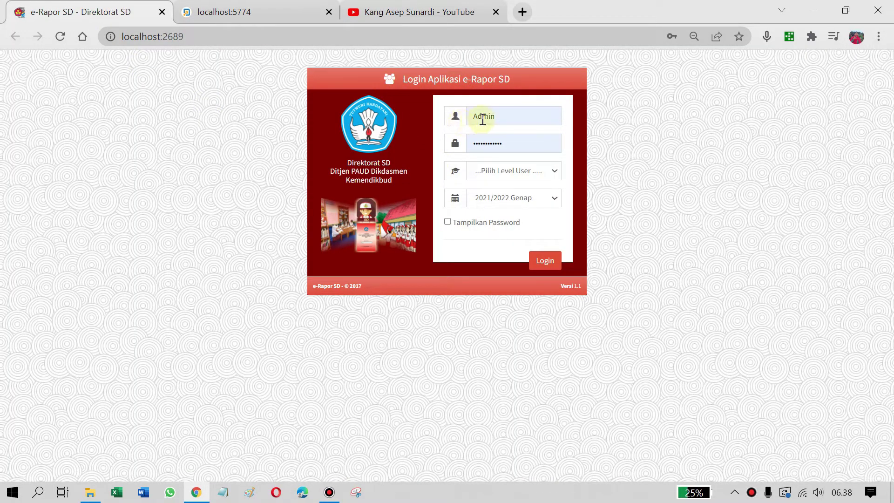
left_click_drag(500, 116, 459, 120)
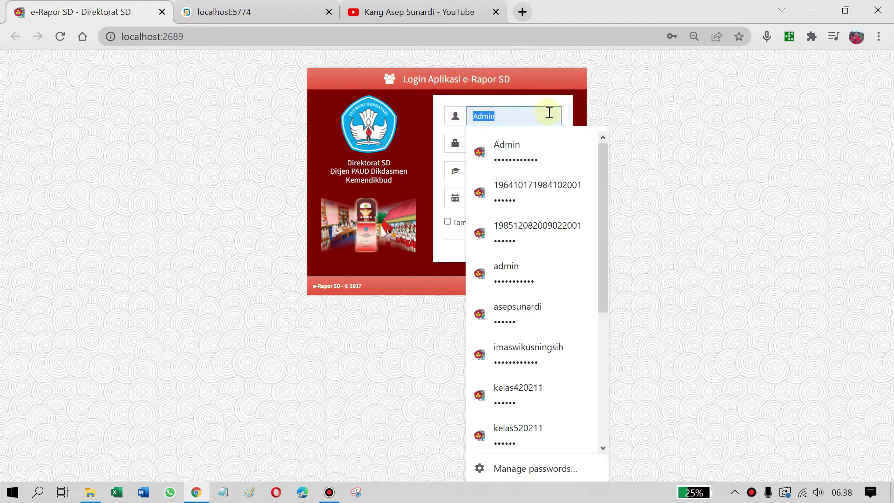
left_click(569, 98)
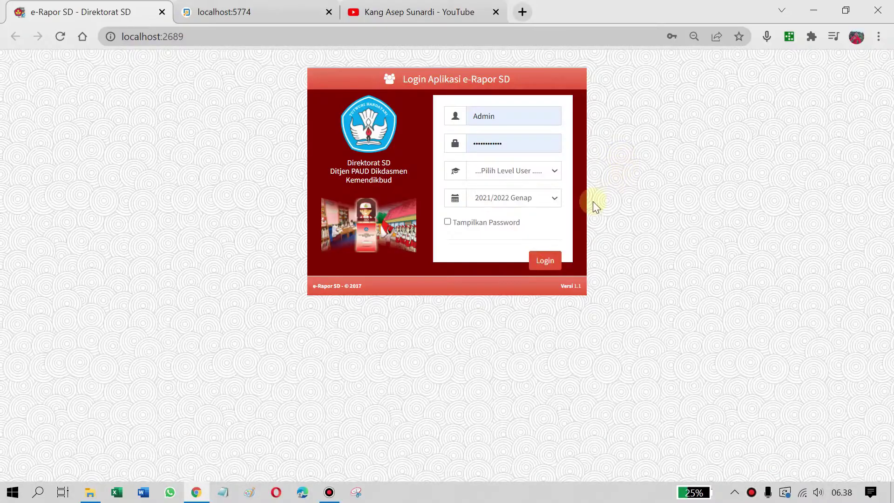
On the YouTube channel, open the full e-Rapor playlist from the PLAYLIST section
left_click(353, 6)
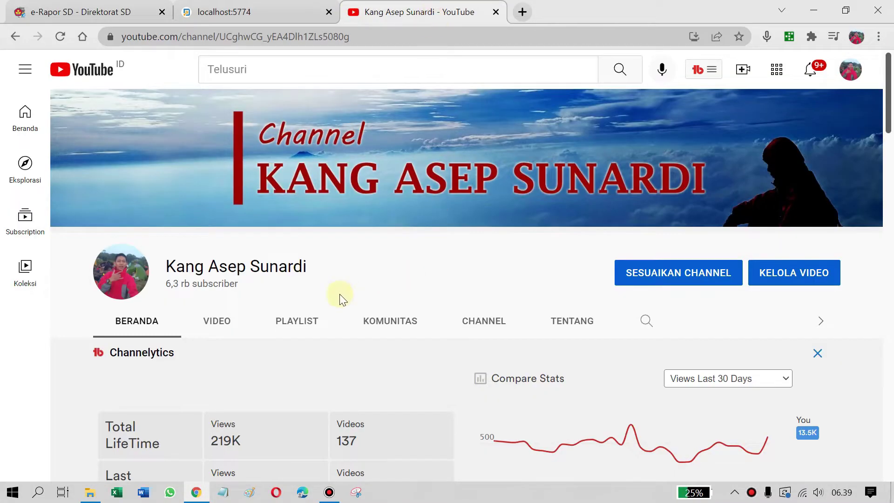
left_click(296, 319)
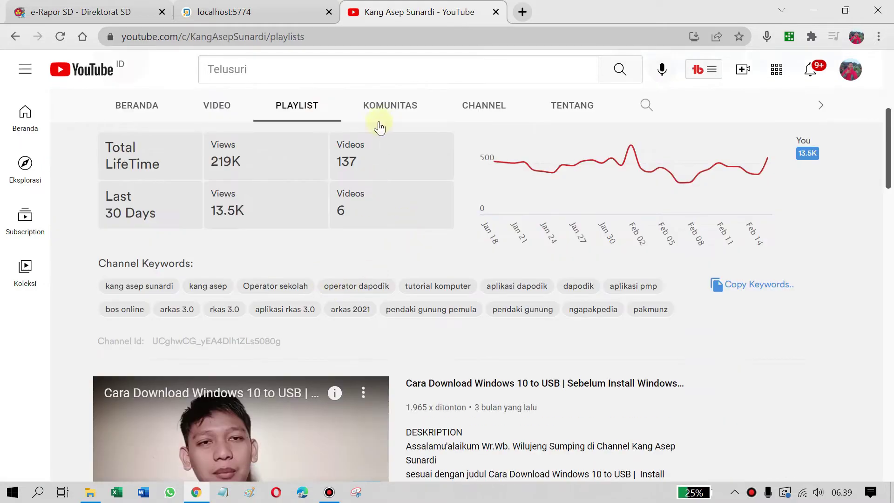
scroll(368, 223, "down", 3)
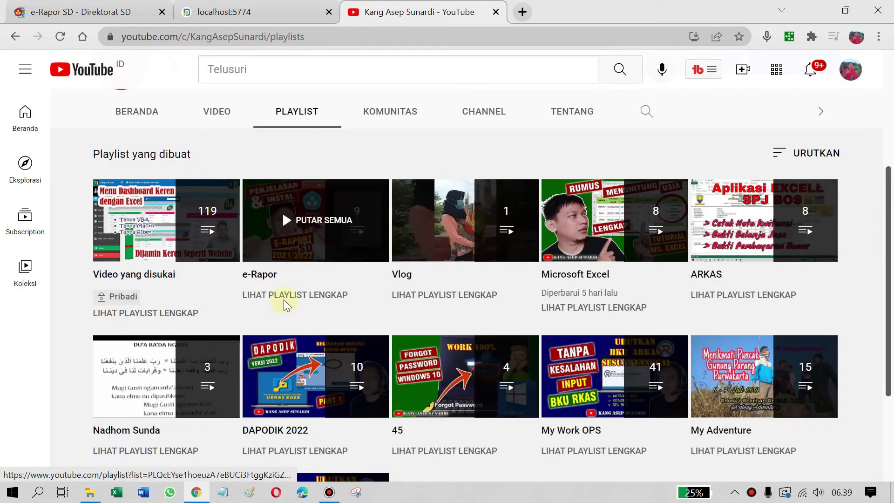
left_click(285, 296)
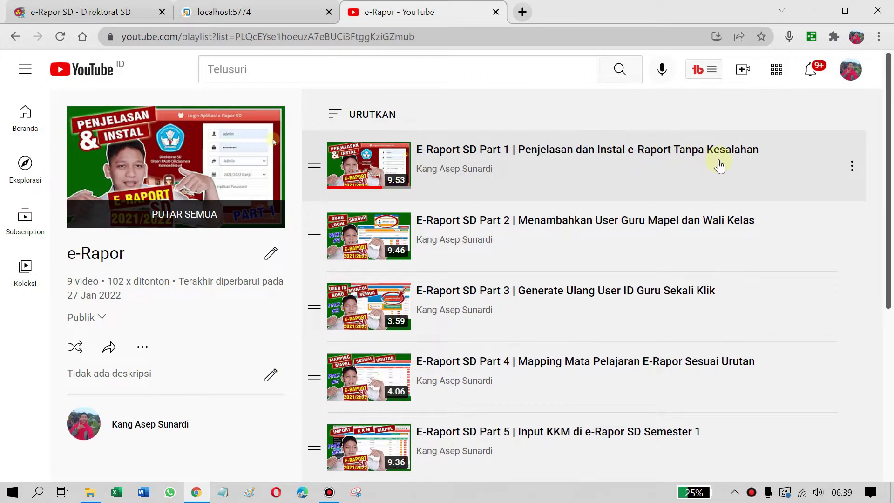
Browse the 9-video e-Rapor playlist, then return to the e-Rapor SD login tab
scroll(592, 181, "down", 6)
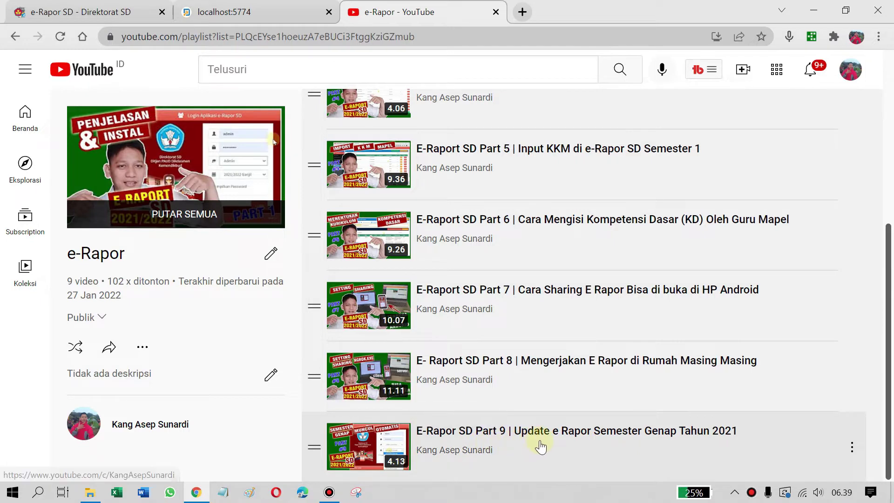
scroll(513, 419, "up", 6)
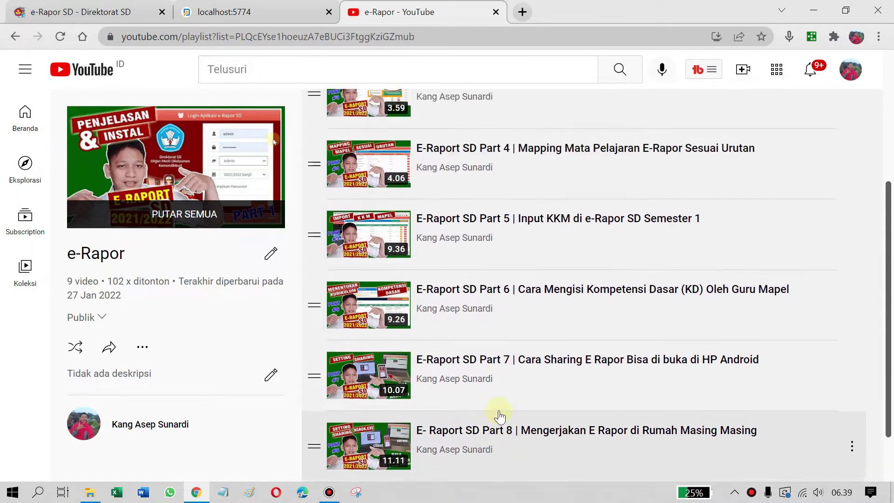
scroll(514, 329, "down", 4)
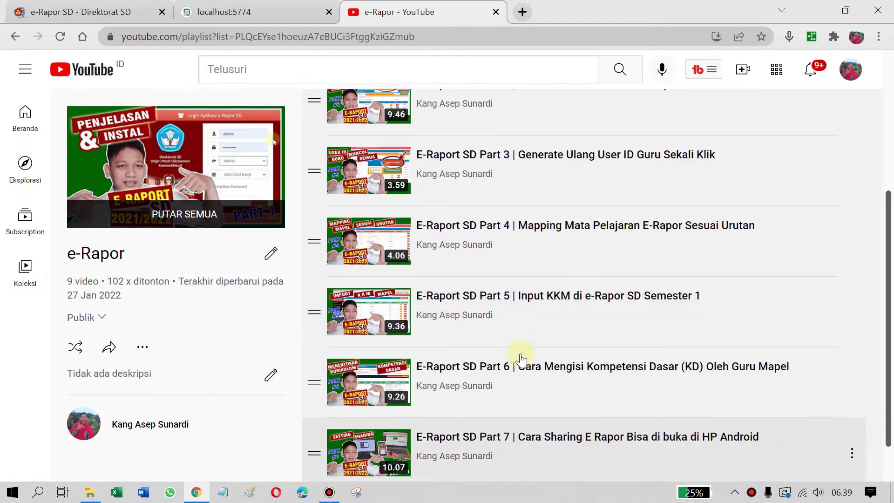
scroll(509, 152, "up", 4)
scroll(535, 359, "down", 2)
scroll(540, 382, "down", 5)
scroll(489, 219, "up", 7)
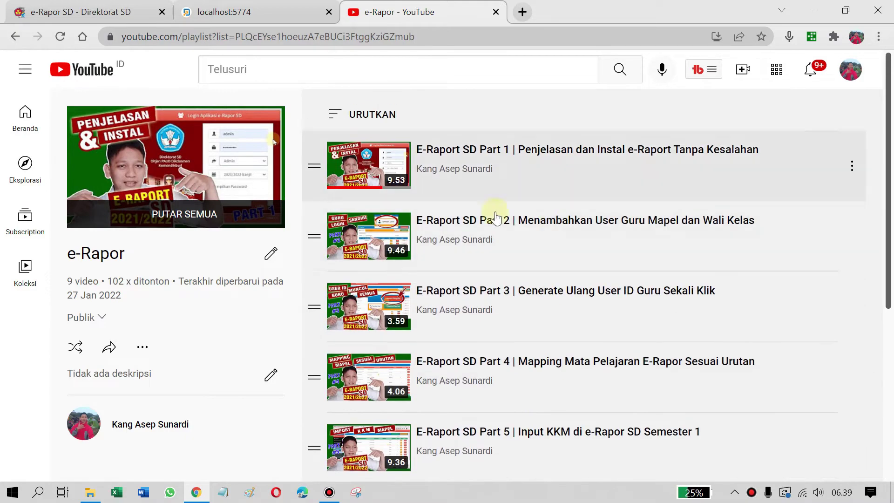
scroll(535, 261, "down", 2)
scroll(513, 280, "up", 2)
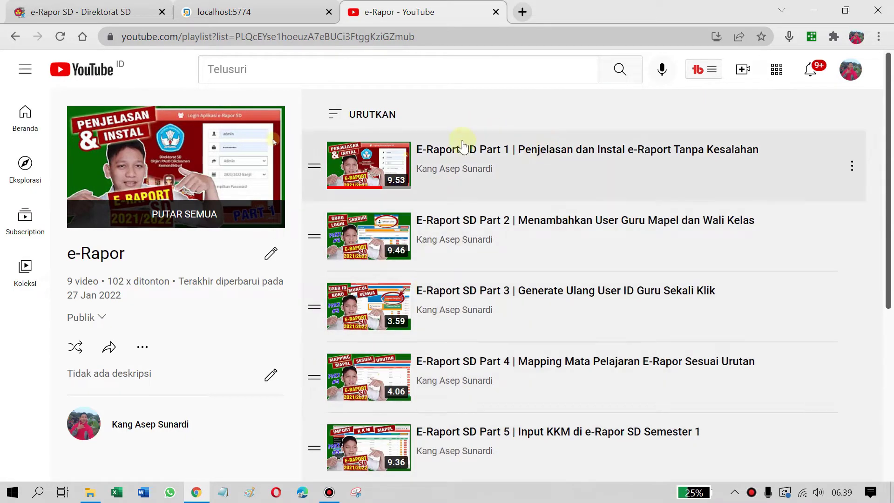
scroll(529, 356, "down", 2)
scroll(526, 276, "up", 2)
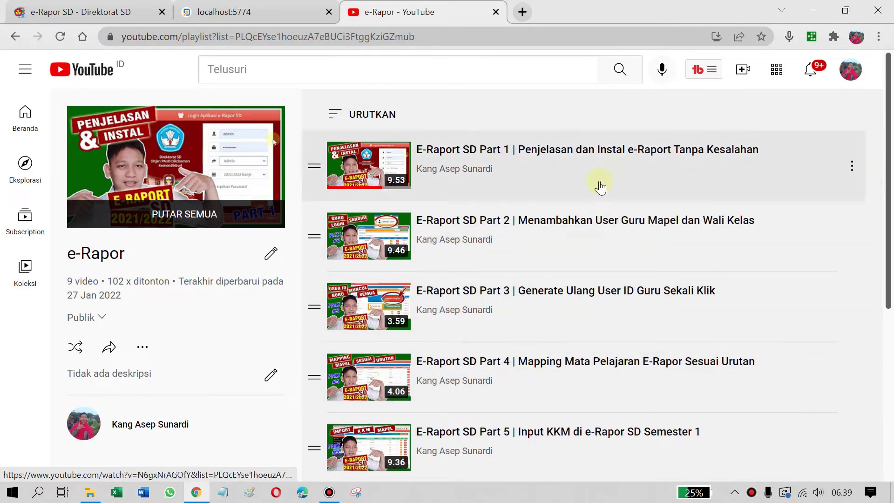
scroll(599, 347, "down", 5)
scroll(601, 353, "up", 5)
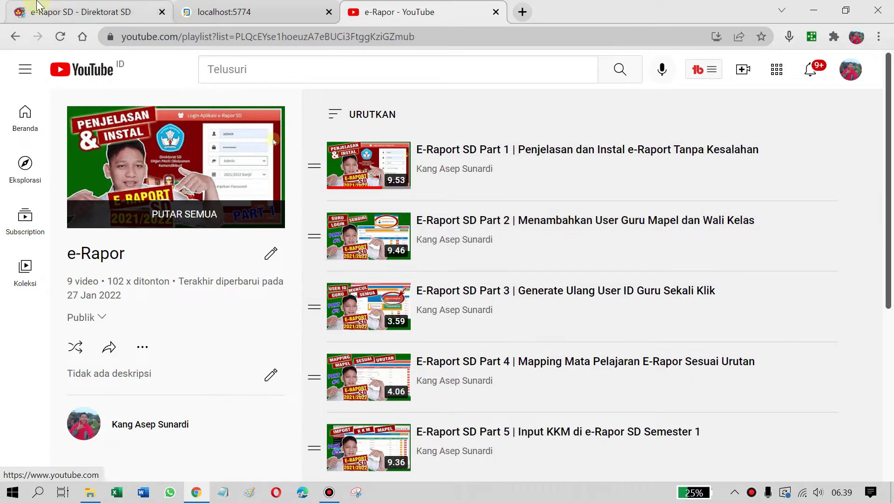
left_click(70, 11)
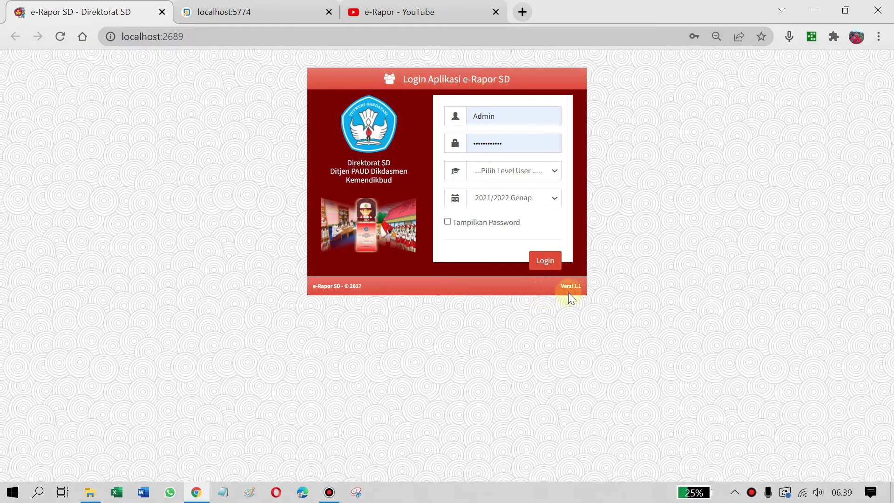
Highlight the footer version text and check that the semester dropdown offers 2021/2022 Genap
left_click_drag(558, 285, 582, 283)
left_click(558, 283)
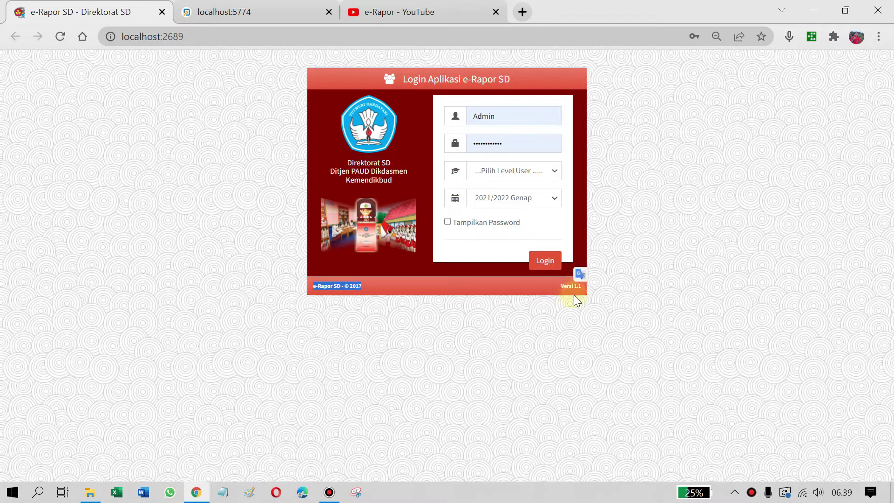
left_click_drag(564, 288, 582, 289)
left_click(560, 291)
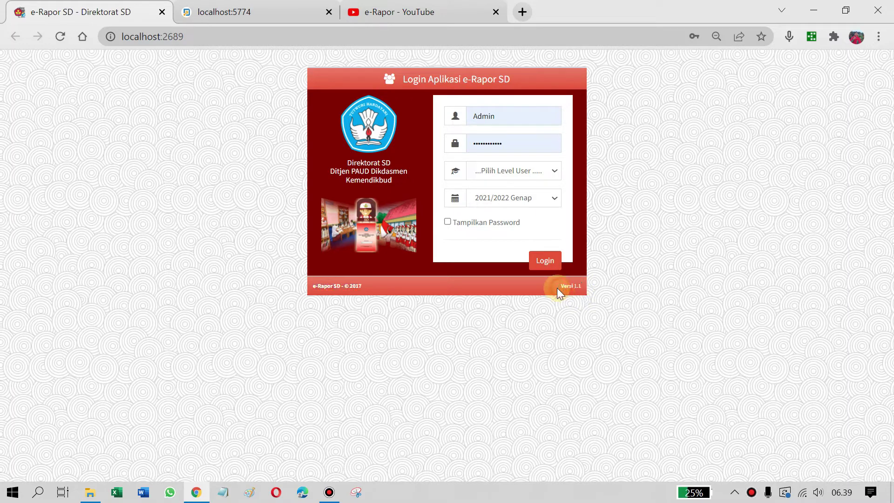
left_click(554, 199)
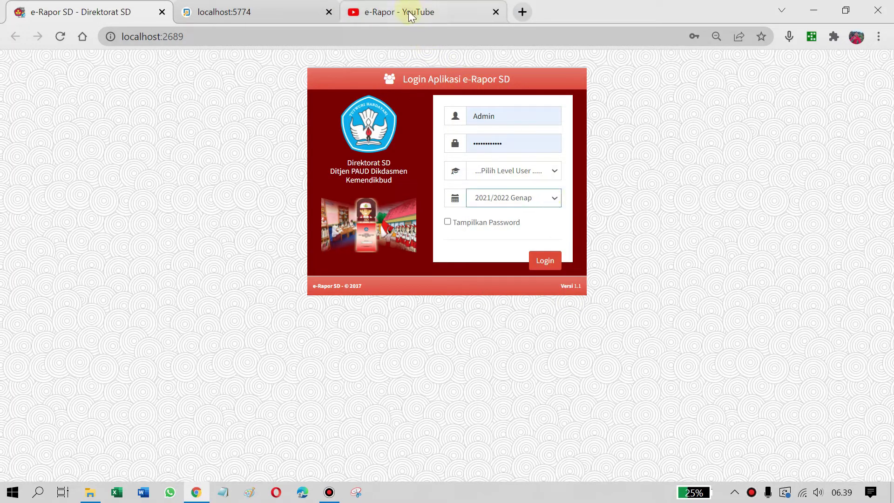
left_click(409, 12)
scroll(658, 315, "down", 5)
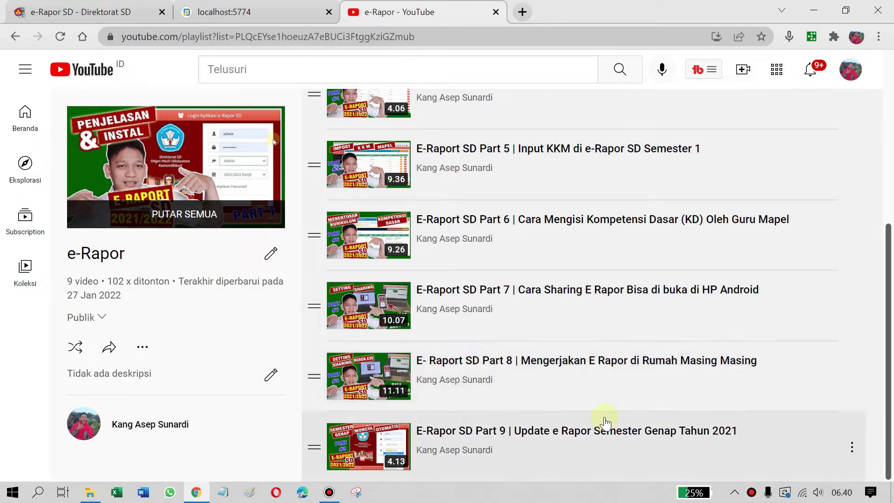
scroll(489, 426, "up", 1)
scroll(485, 427, "down", 1)
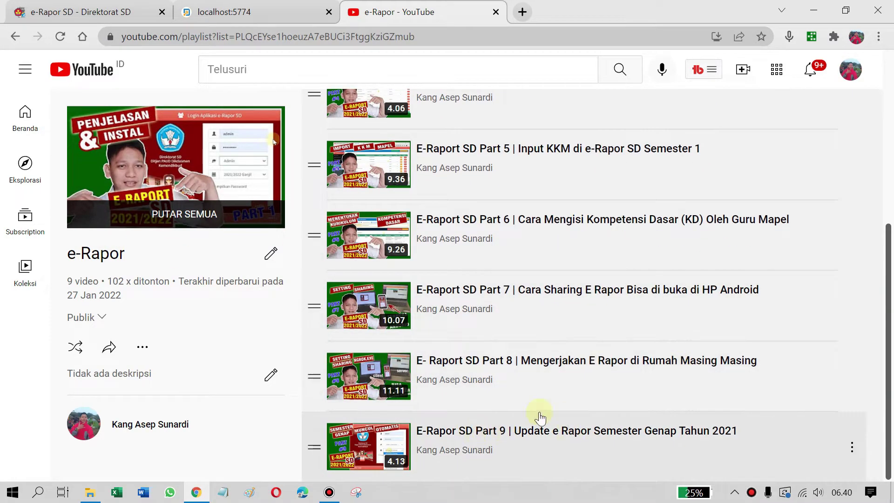
scroll(559, 435, "up", 1)
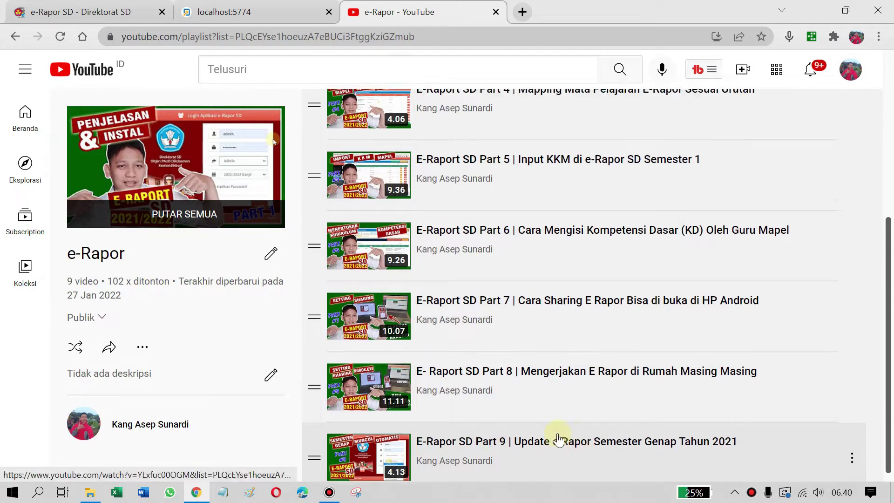
scroll(559, 435, "down", 1)
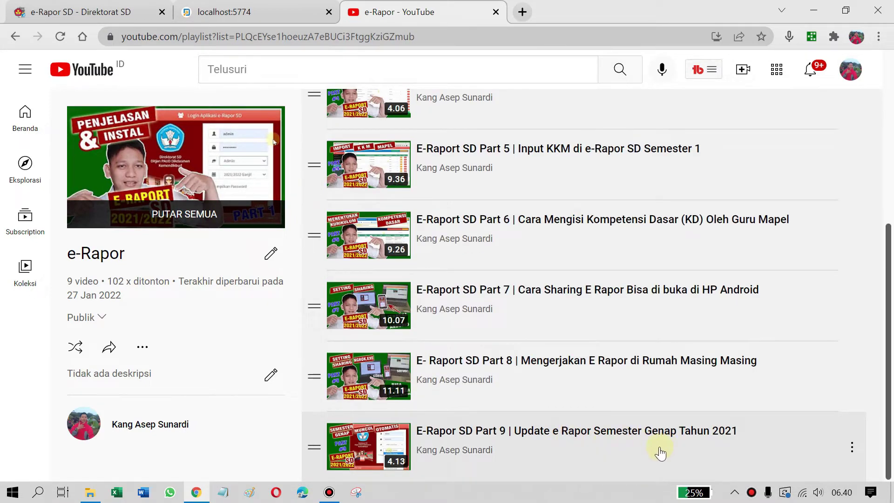
scroll(648, 450, "up", 5)
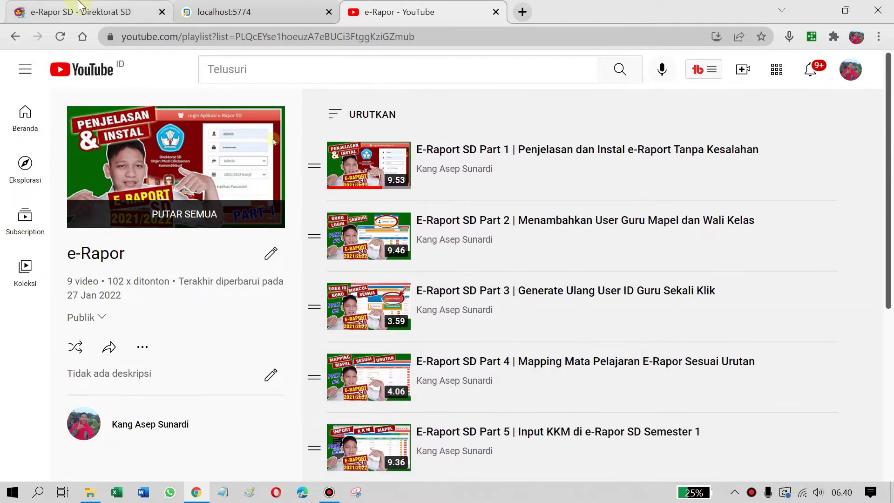
left_click(79, 12)
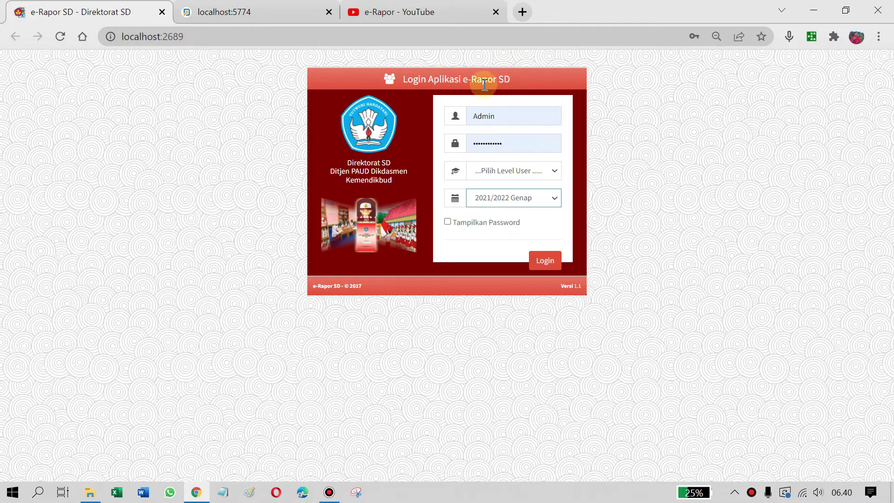
Enter the admin username and the account password in the login form
left_click(506, 116)
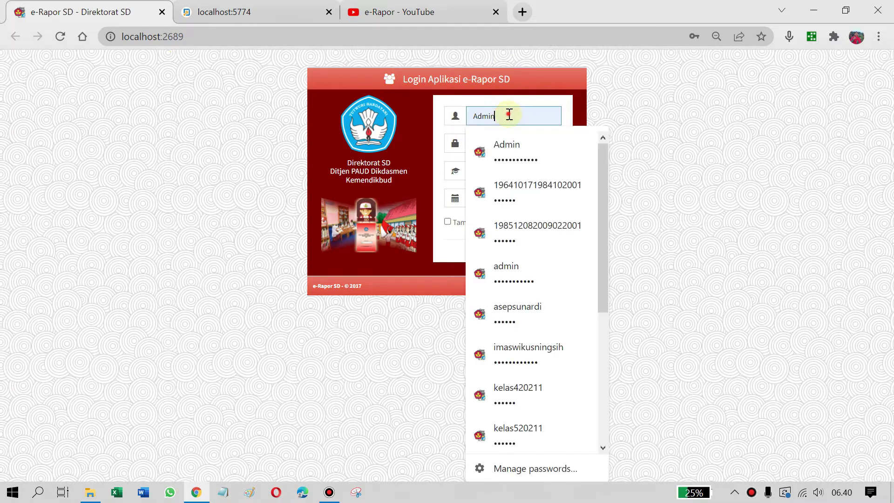
double_click(507, 116)
type("admin")
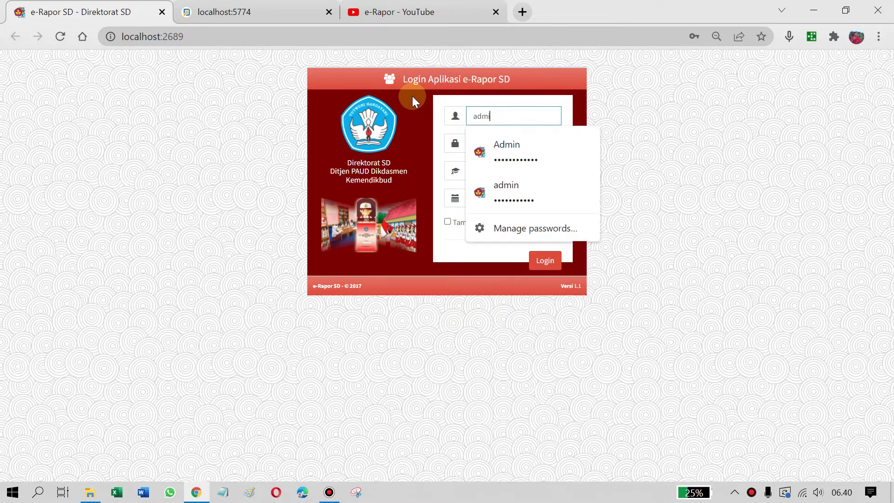
left_click(509, 191)
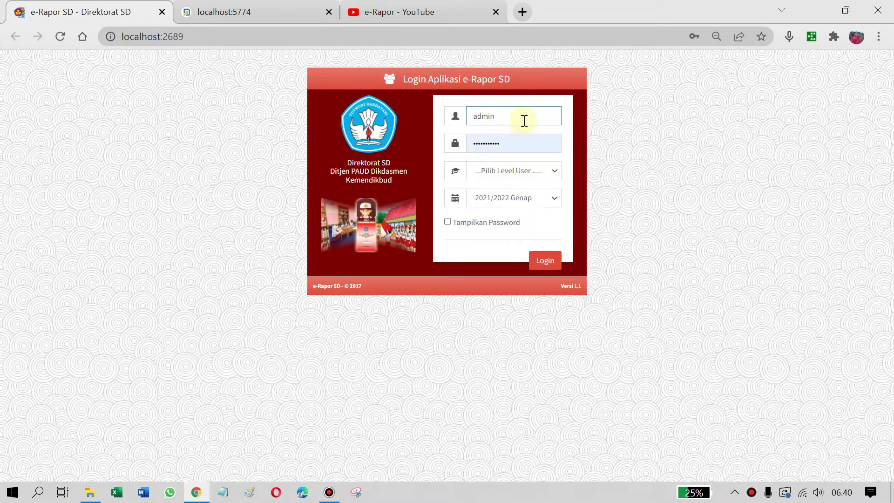
double_click(522, 145)
key("BackSpace")
type("1234")
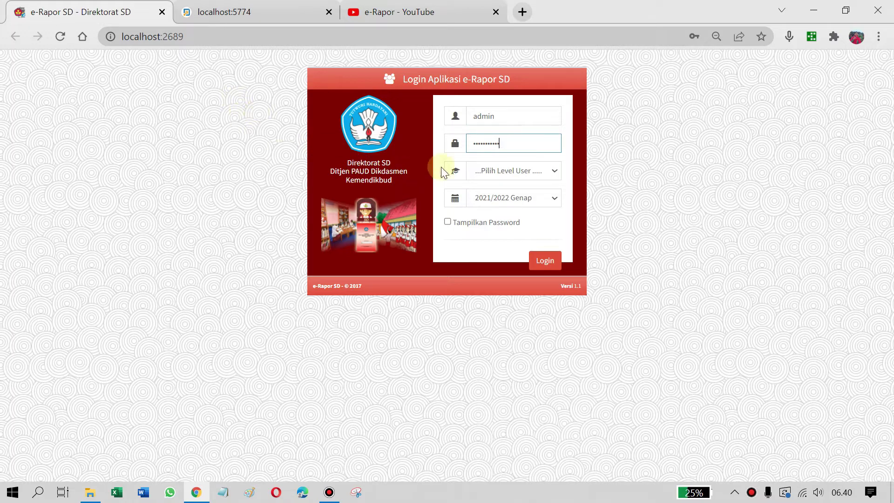
Choose Admin as user level, keep semester 2021/2022 Genap, and submit the login
left_click(533, 173)
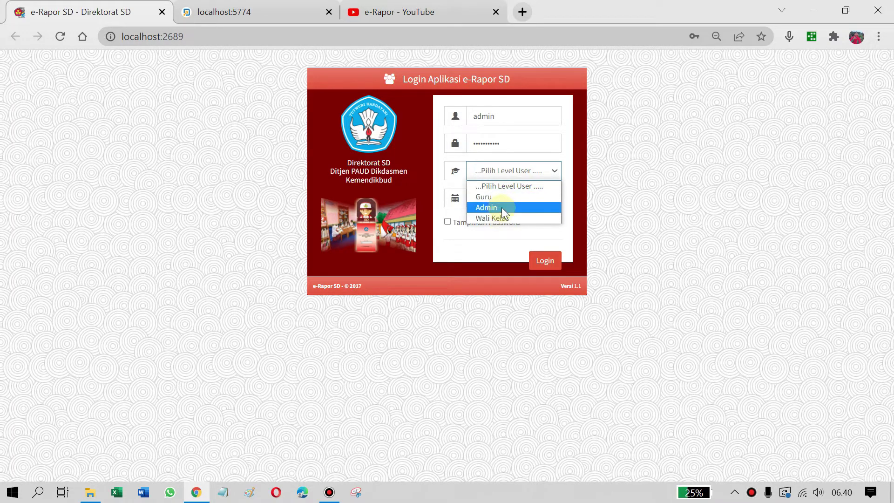
left_click(502, 208)
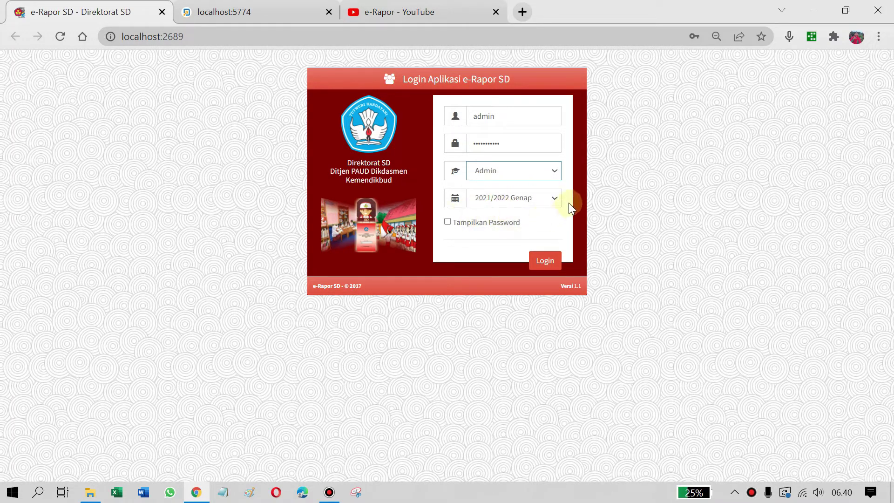
left_click(553, 201)
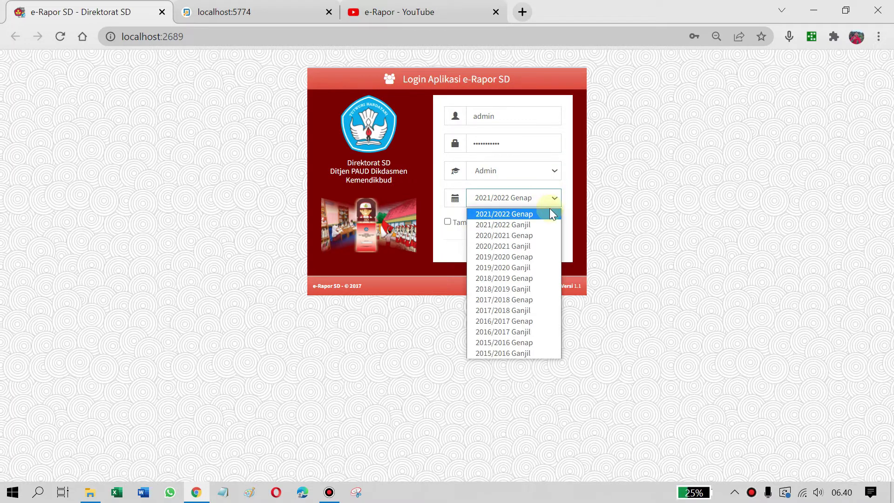
left_click(556, 199)
left_click(555, 199)
left_click(556, 198)
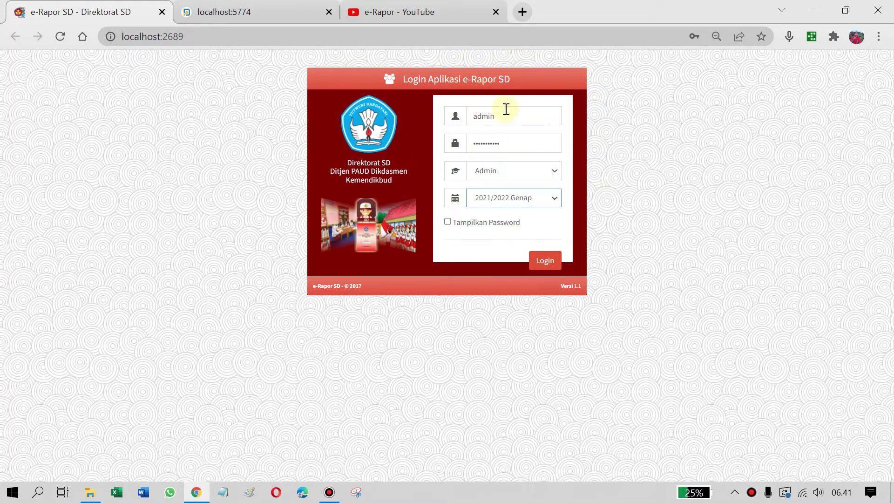
left_click(541, 265)
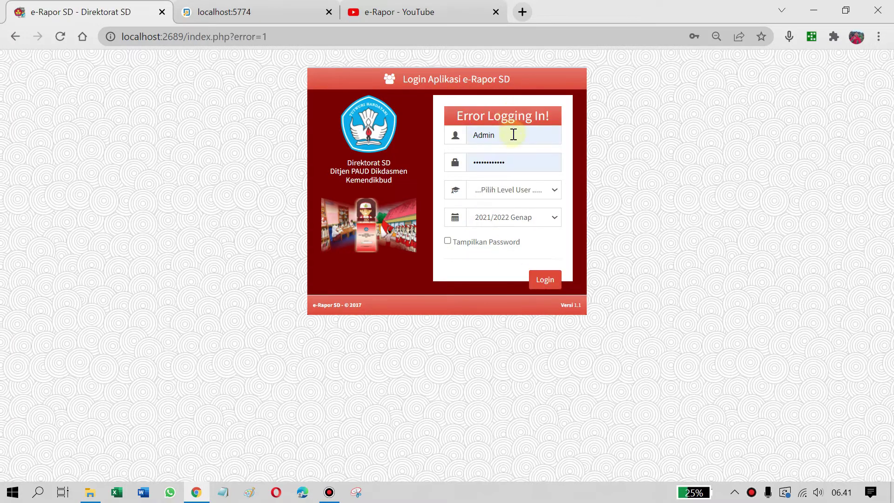
After the login error, reselect Admin as user level and log in again
left_click(479, 139)
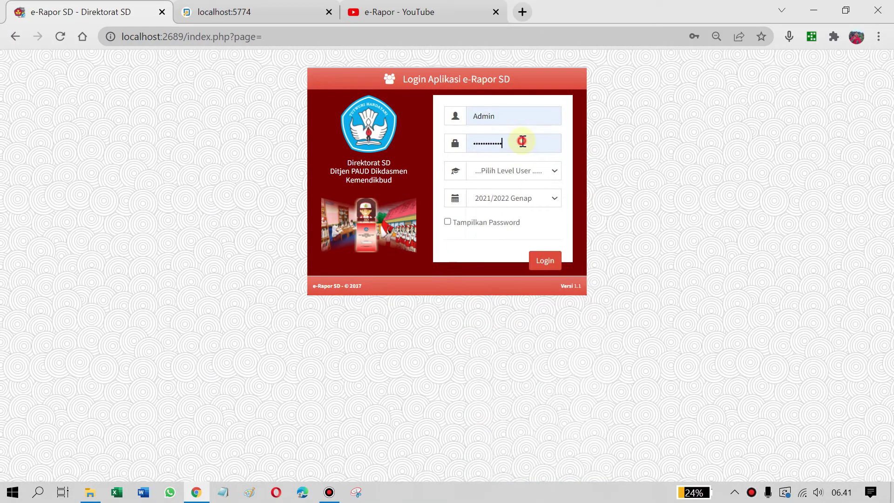
left_click(522, 143)
left_click(563, 109)
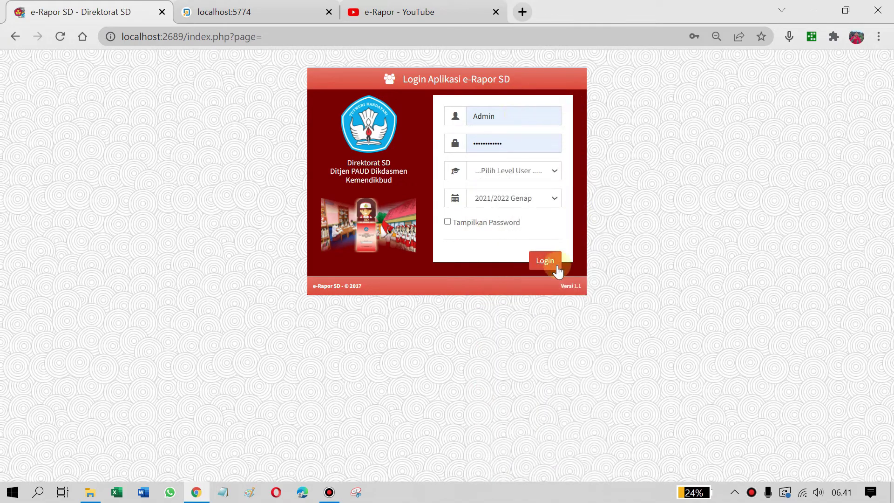
left_click(551, 170)
left_click(499, 206)
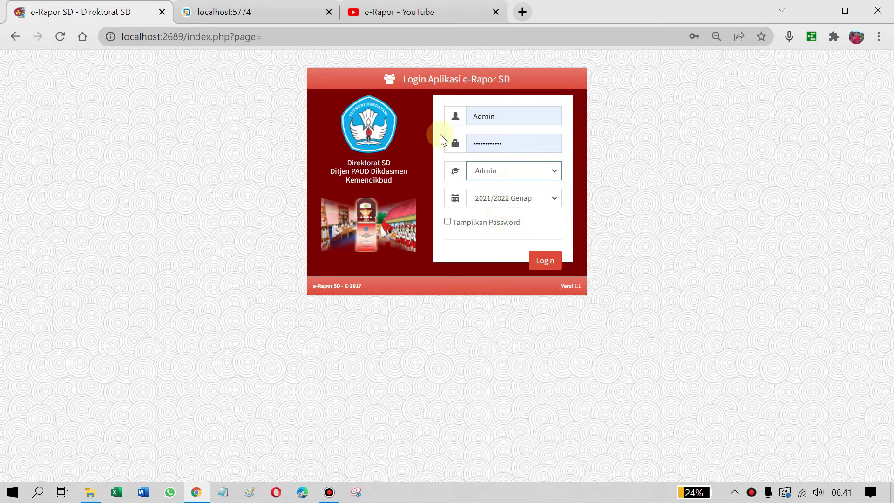
left_click(540, 264)
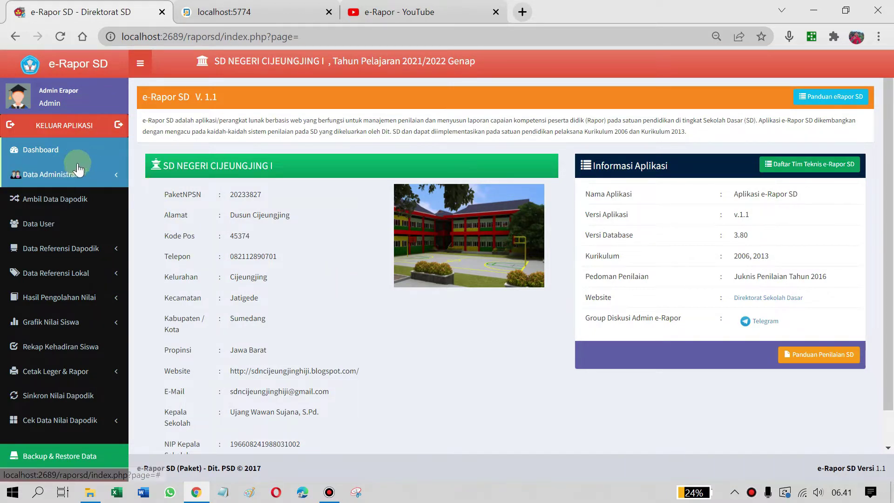
From the dashboard, expand Data Administrator in the sidebar and open Daftar Administrator
scroll(543, 226, "down", 1)
scroll(421, 267, "up", 1)
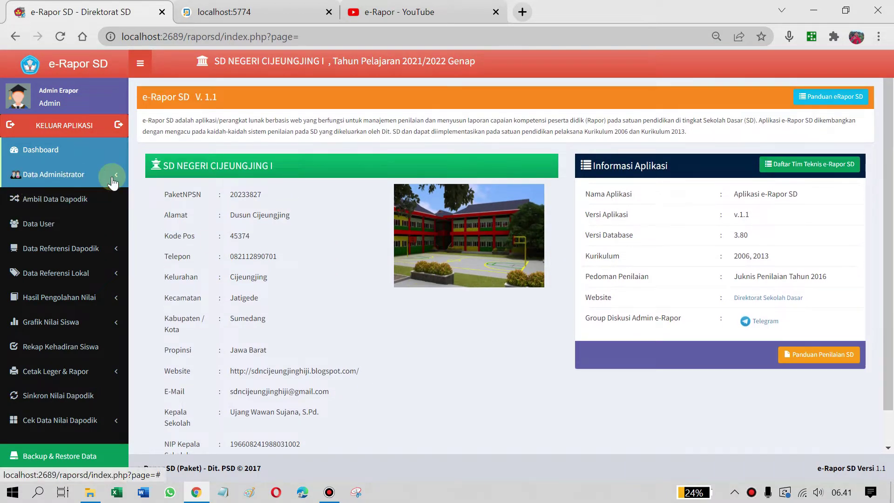
scroll(298, 237, "down", 1)
scroll(355, 281, "up", 1)
scroll(455, 334, "down", 1)
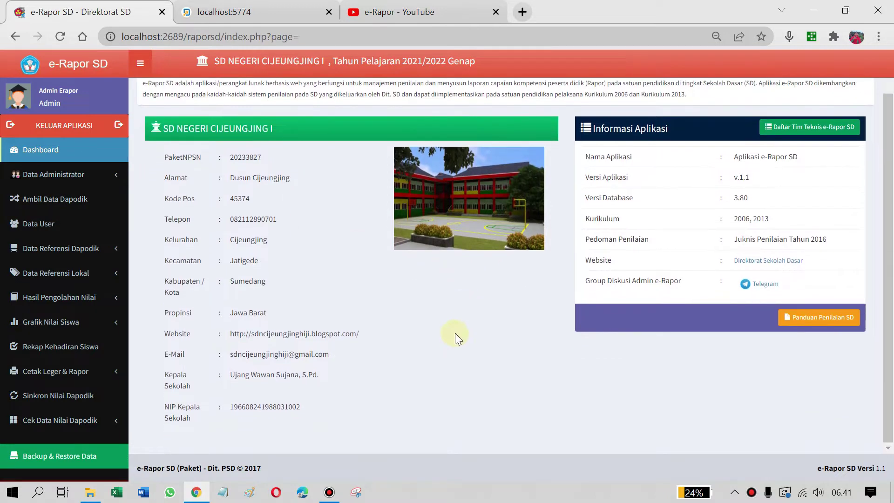
scroll(211, 311, "up", 1)
scroll(247, 325, "down", 1)
scroll(248, 326, "up", 1)
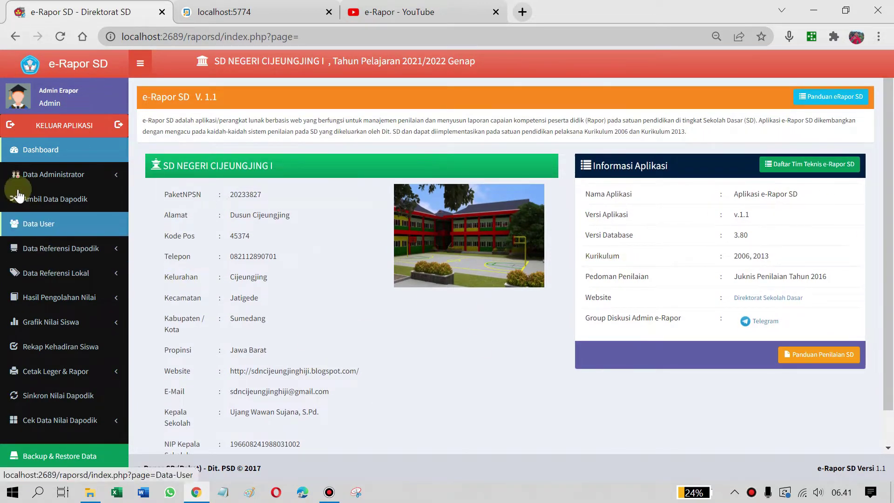
left_click(36, 181)
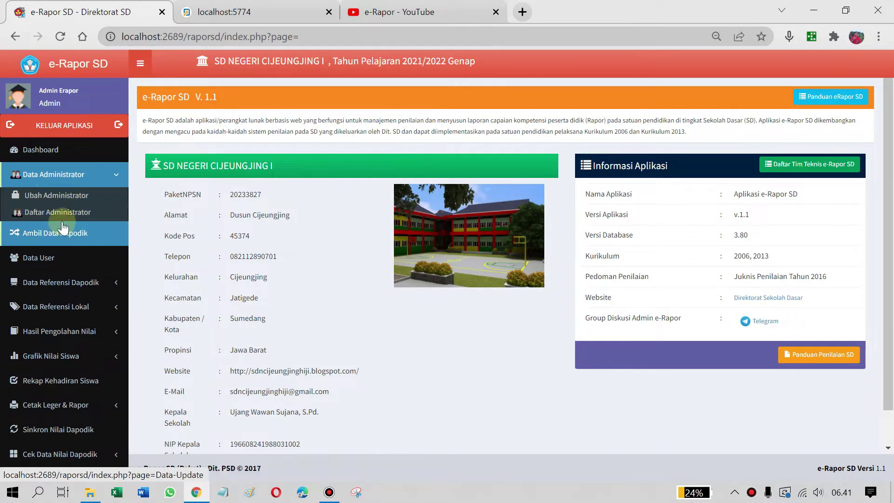
left_click(73, 213)
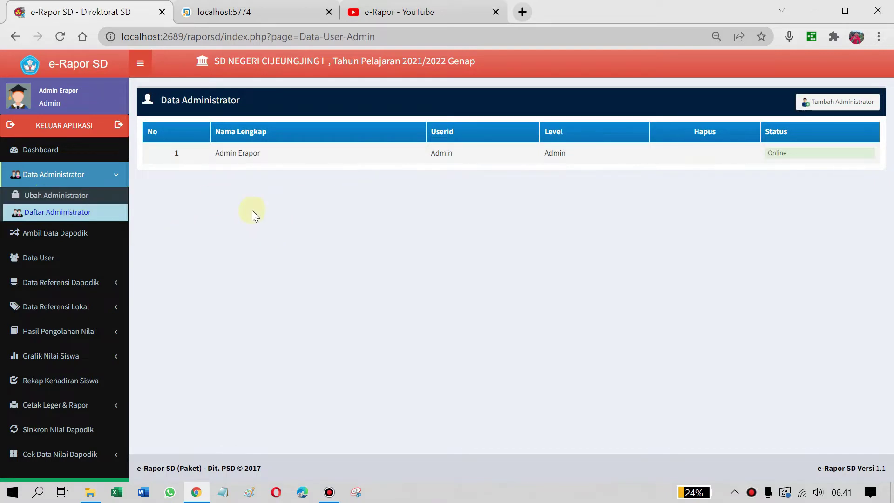
Inspect the Admin account's edit form, return to the list, and collapse Data Administrator
left_click(55, 198)
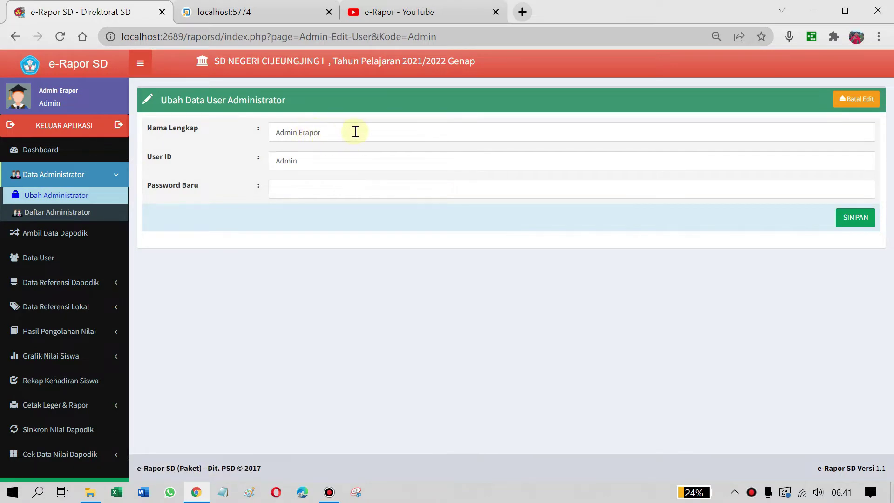
left_click(284, 186)
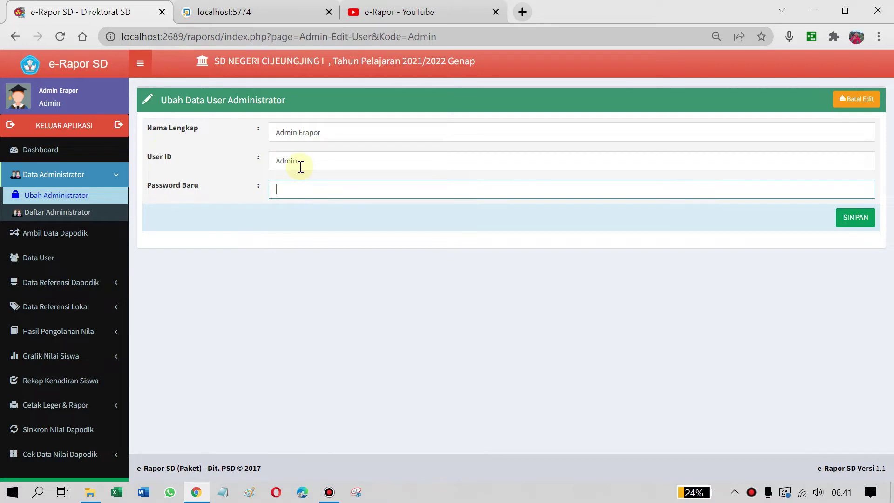
left_click(296, 162)
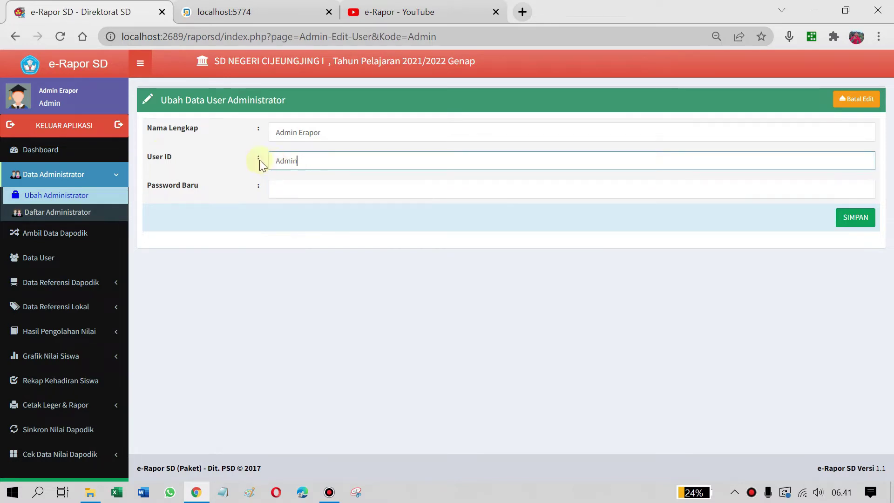
key("Right")
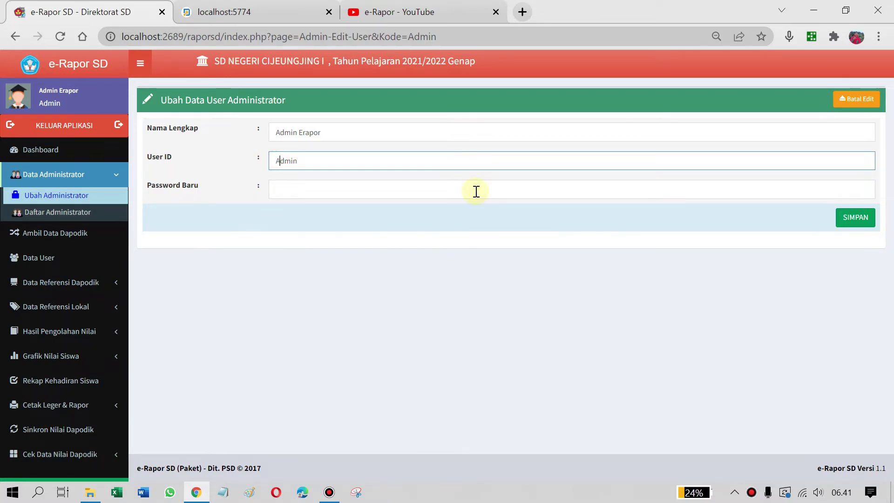
key("Right")
key("Right")
key("Right")
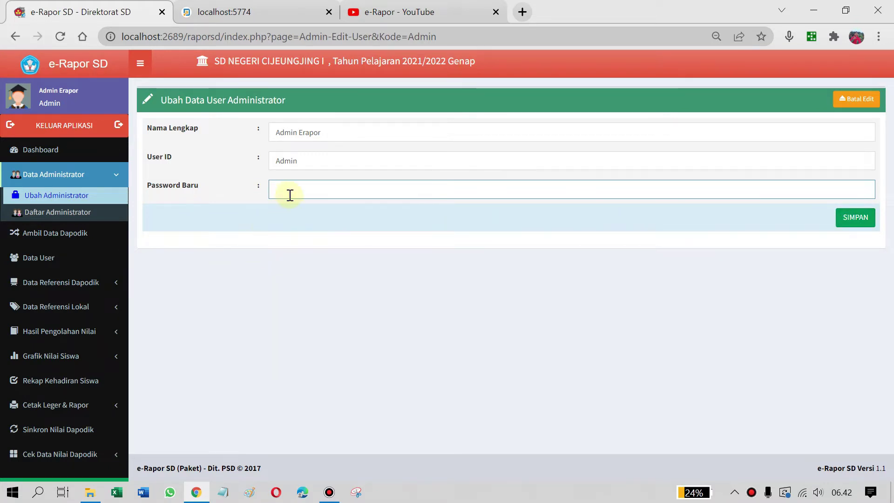
left_click(61, 215)
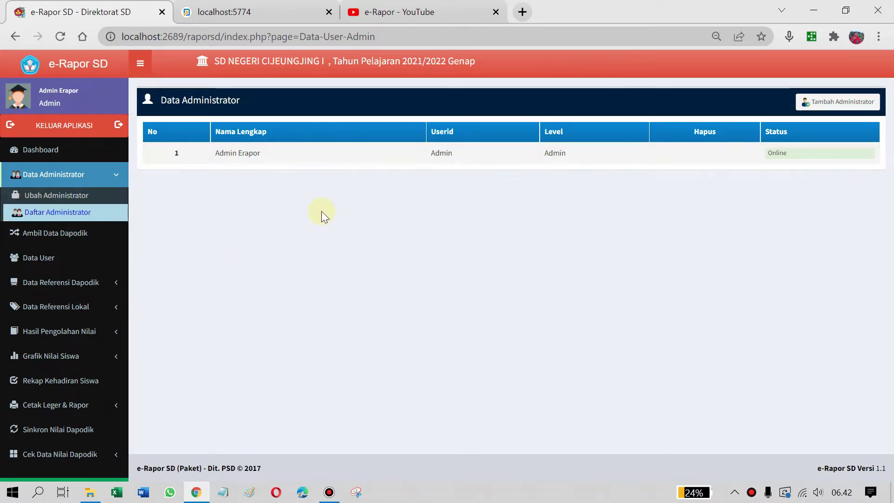
left_click(117, 178)
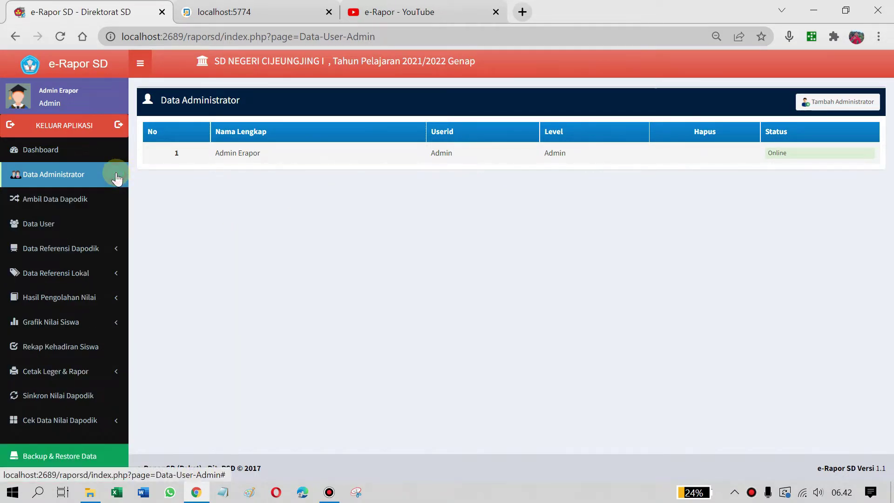
On Ambil Data Dapodik, run Sinkron Data Sekolah and Sinkron Semua Data, then open Data User
left_click(57, 204)
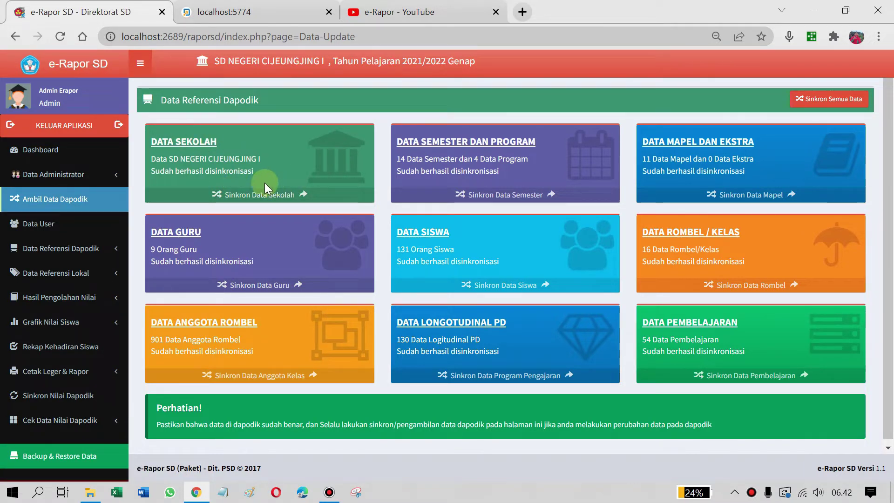
left_click(245, 194)
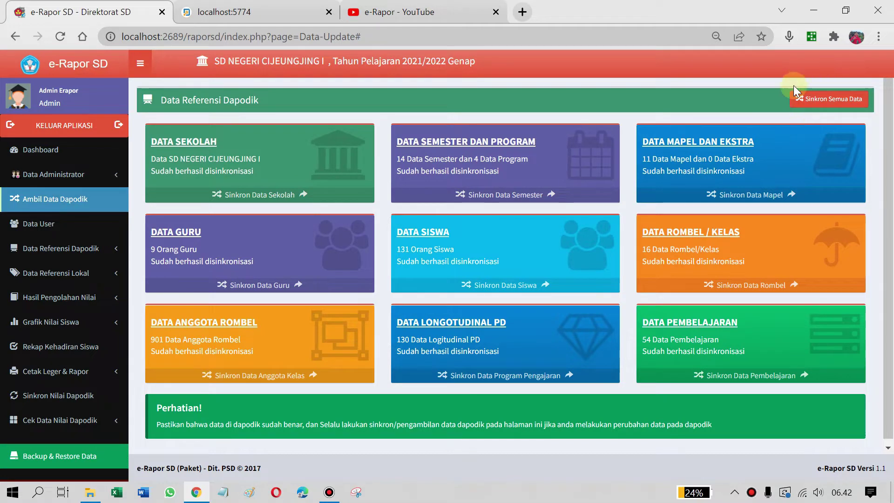
left_click(842, 98)
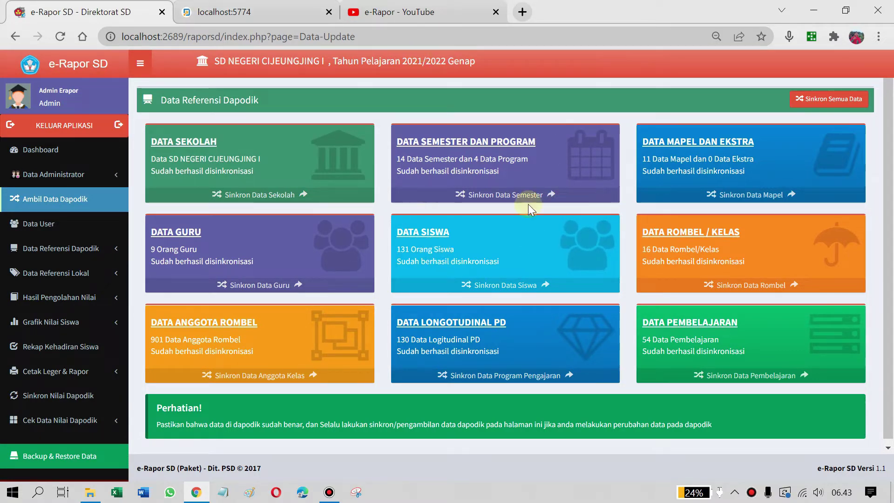
left_click(298, 194)
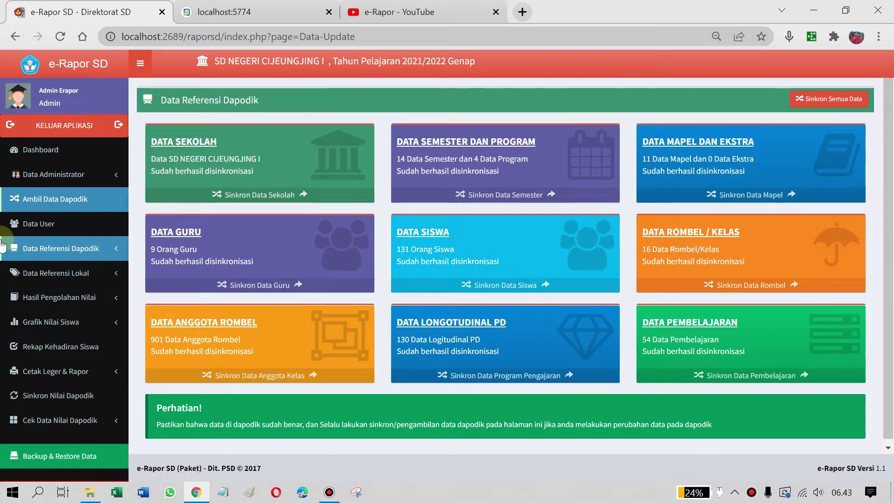
left_click(53, 224)
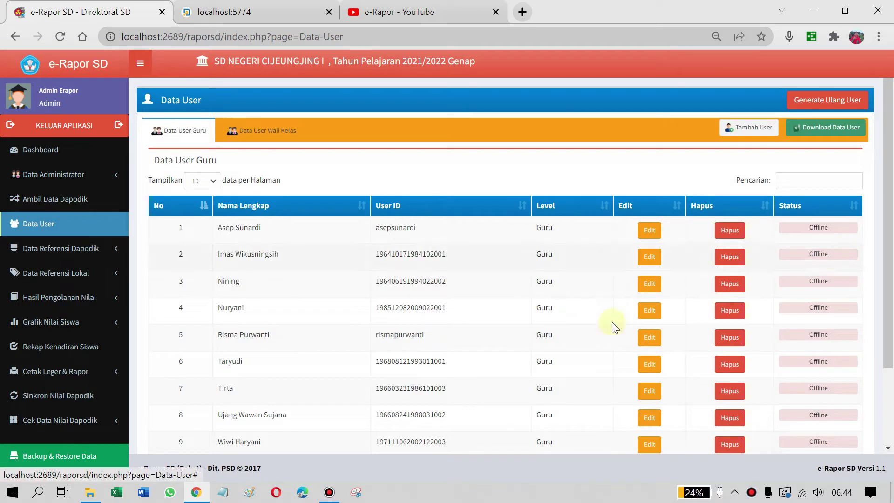
Review the Data User Guru and Data User Wali Kelas account lists
scroll(309, 247, "down", 3)
scroll(311, 250, "up", 3)
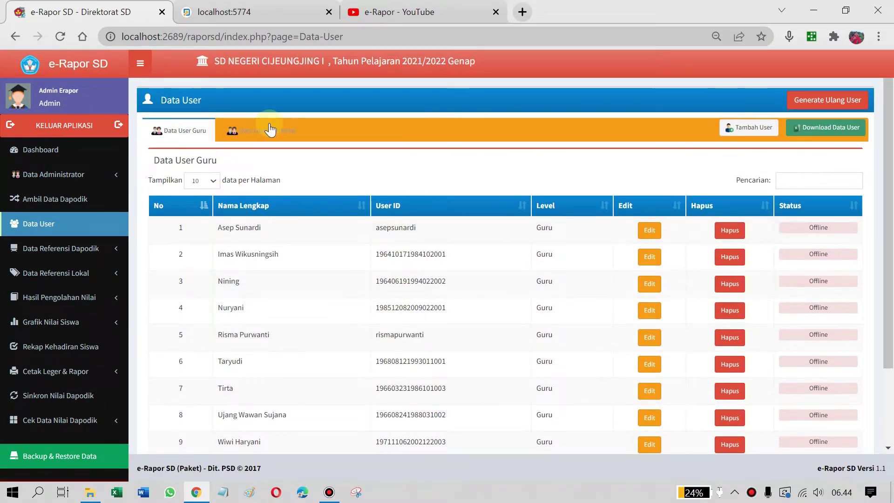
left_click(270, 130)
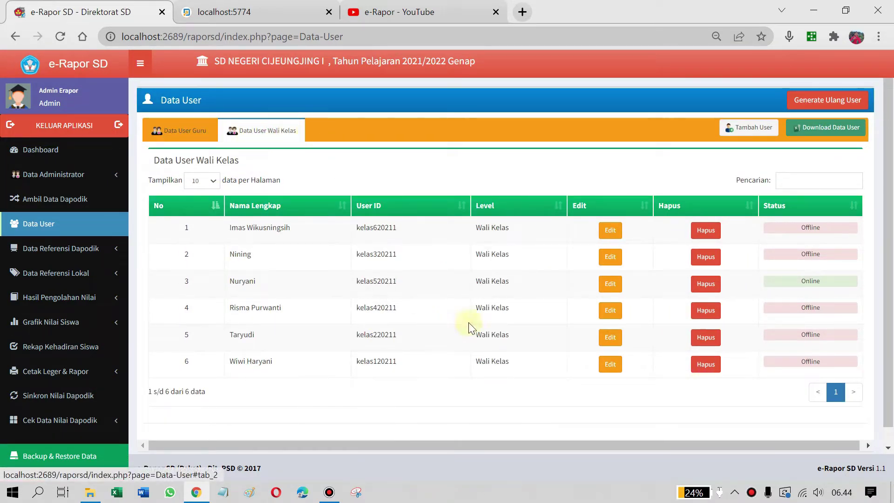
left_click(179, 126)
scroll(198, 331, "down", 1)
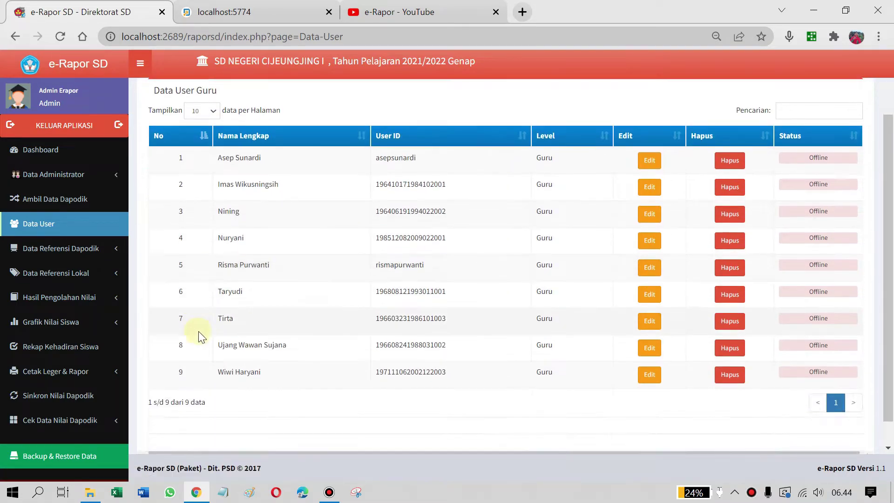
scroll(198, 331, "up", 1)
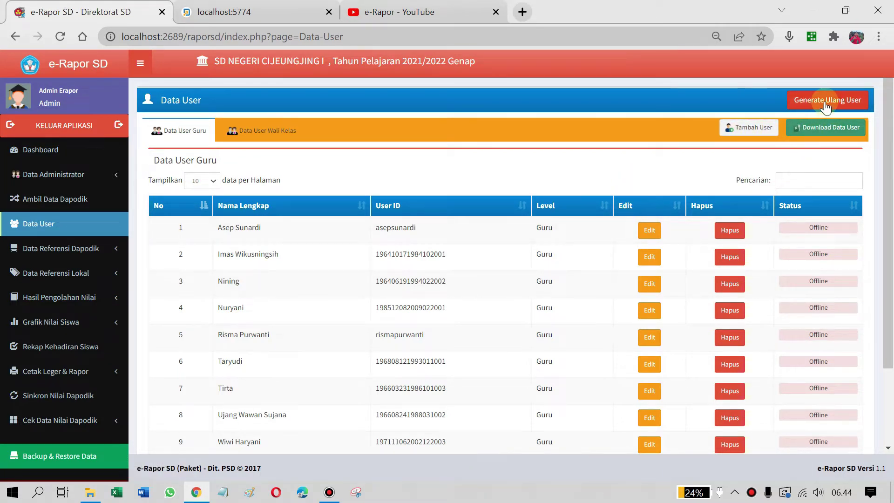
scroll(601, 210, "down", 1)
scroll(600, 210, "up", 1)
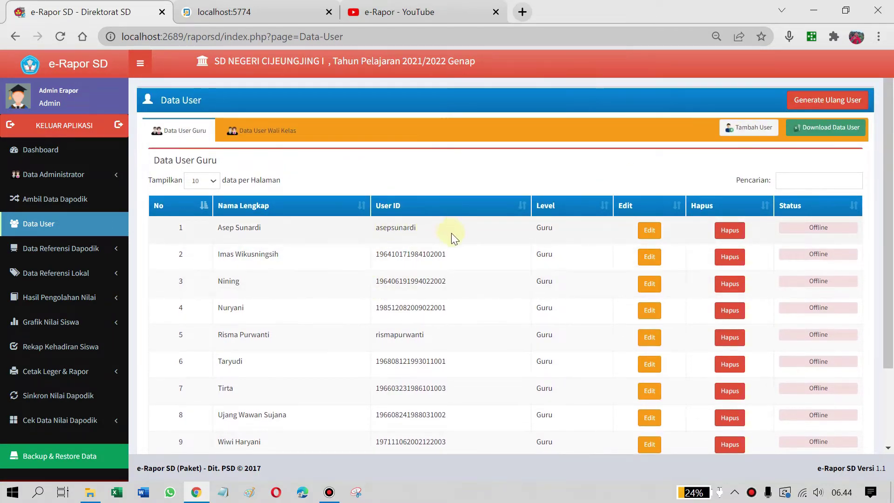
scroll(401, 234, "down", 3)
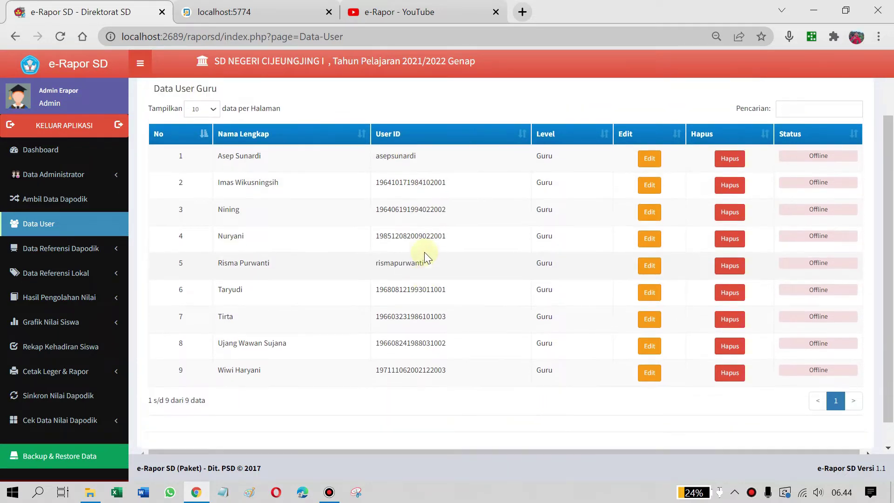
scroll(423, 252, "up", 3)
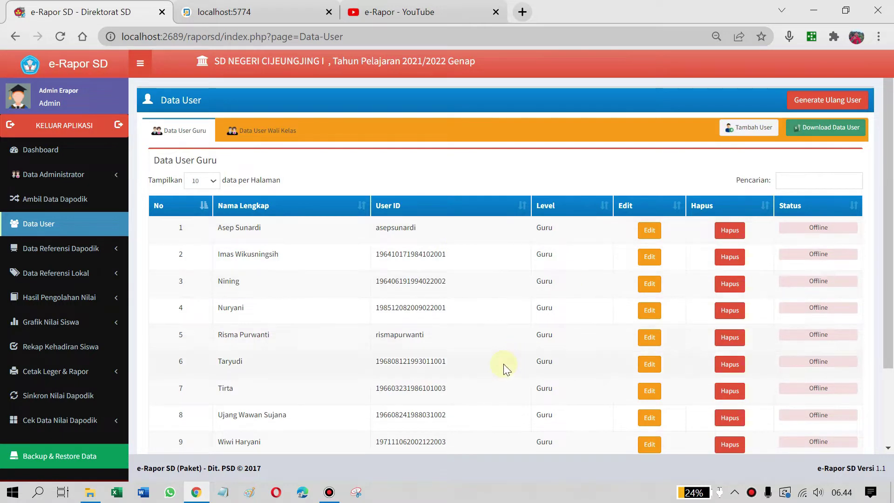
scroll(505, 369, "down", 3)
scroll(491, 291, "up", 3)
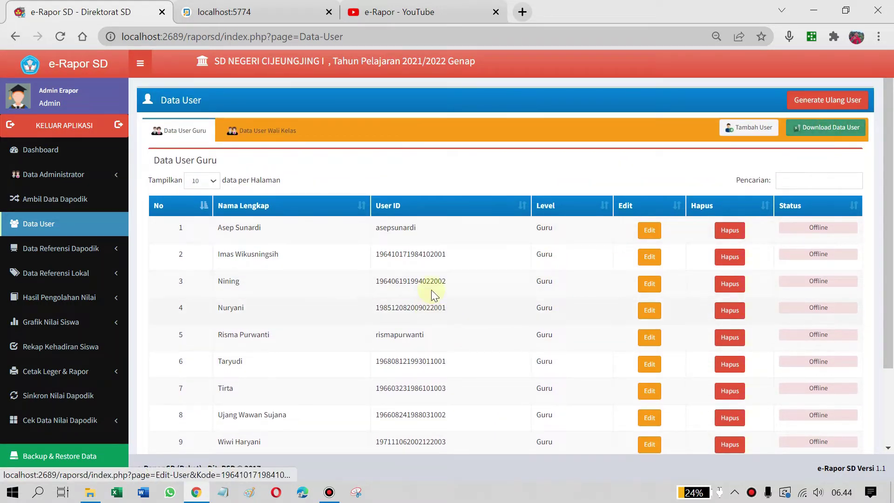
scroll(507, 256, "down", 3)
scroll(507, 256, "up", 3)
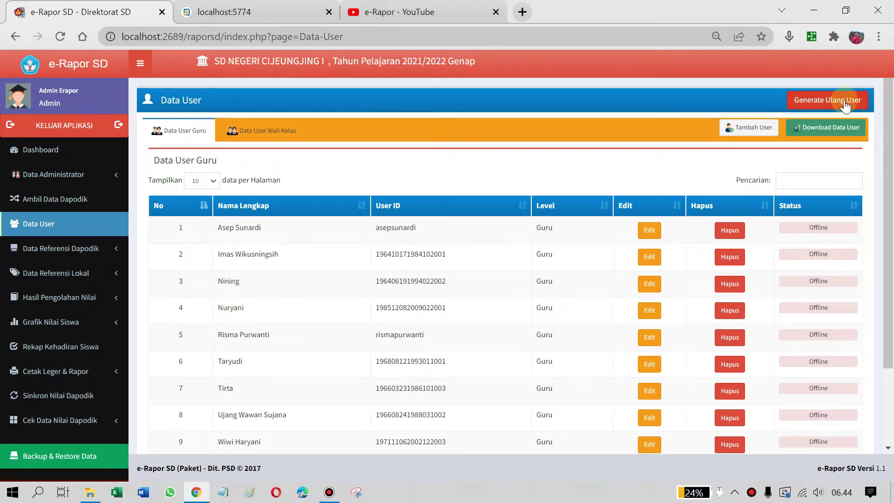
Highlight the first teachers' user IDs, then start Download Data User
left_click(264, 135)
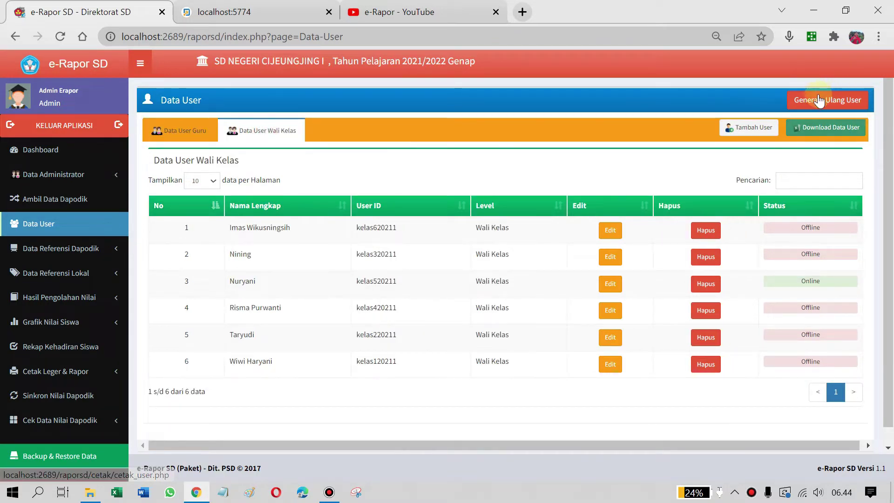
left_click(168, 130)
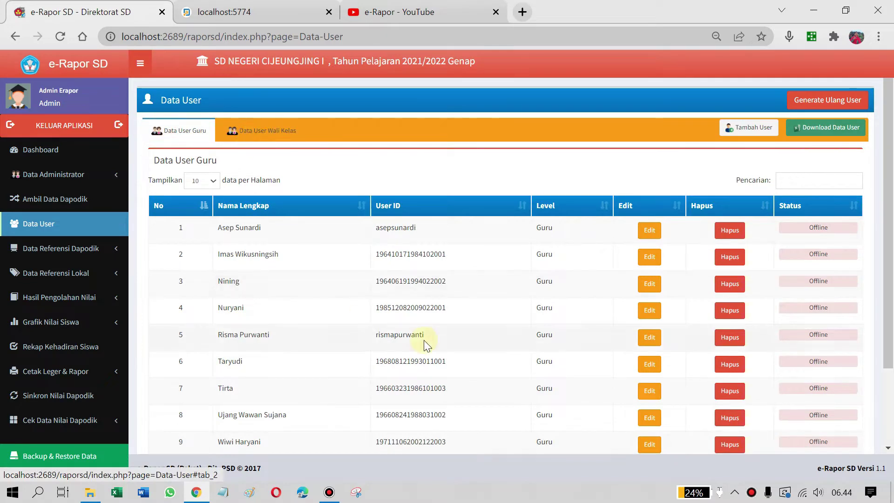
scroll(424, 344, "down", 2)
scroll(409, 320, "up", 2)
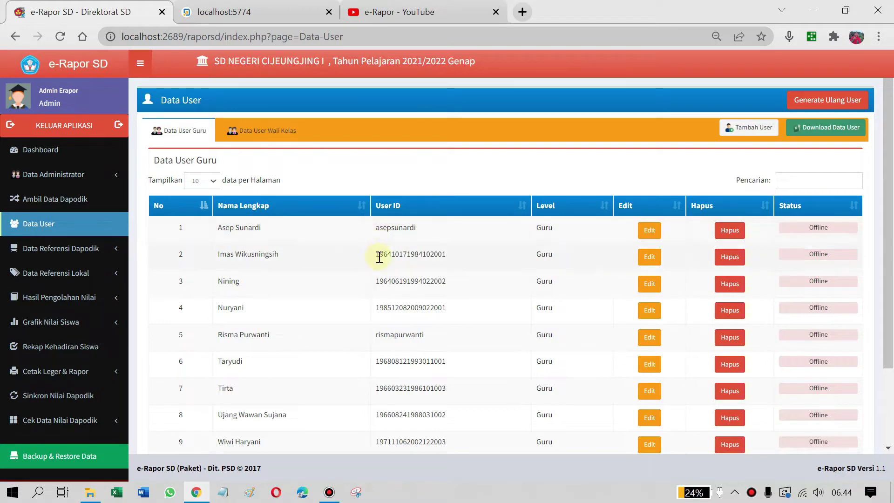
left_click_drag(379, 255, 455, 258)
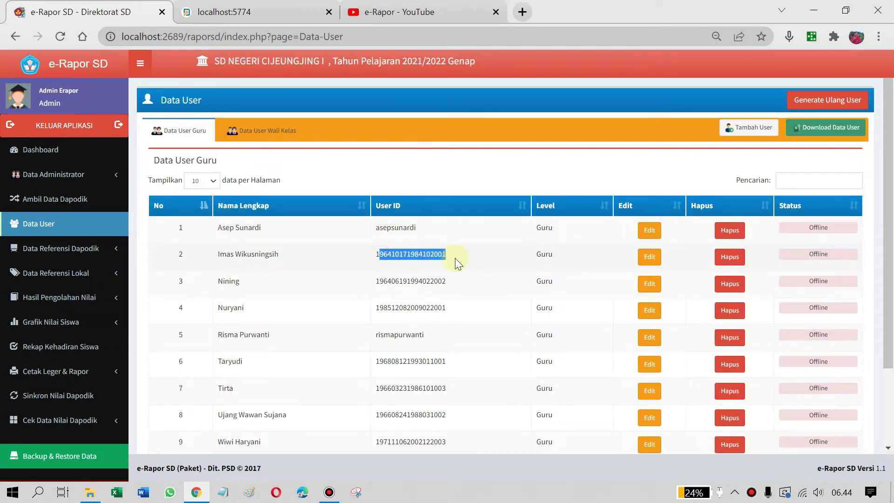
left_click(375, 254)
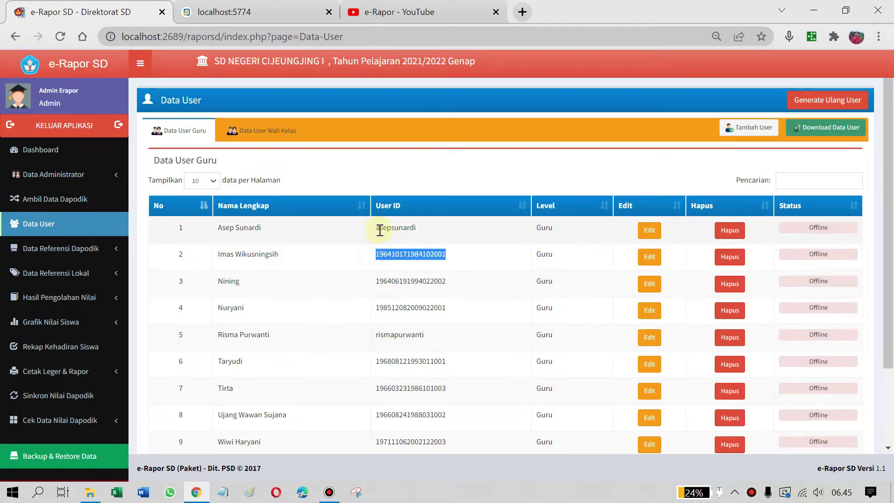
left_click_drag(379, 228, 433, 229)
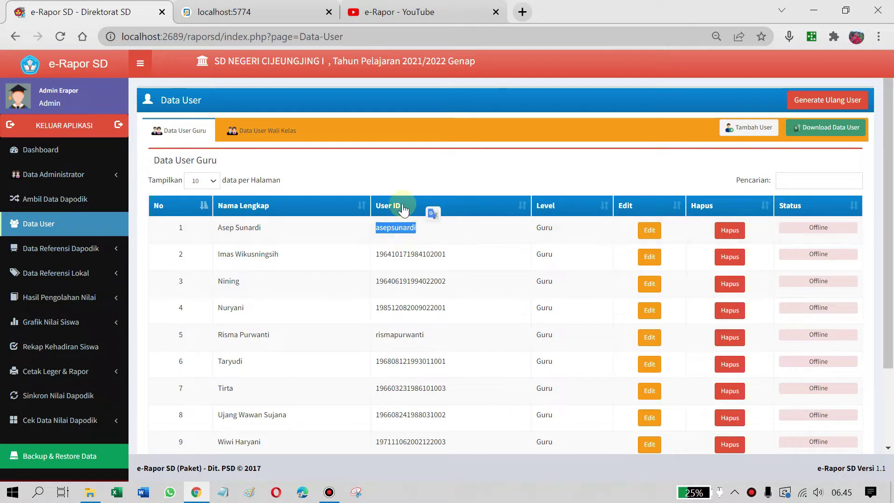
scroll(403, 219, "down", 2)
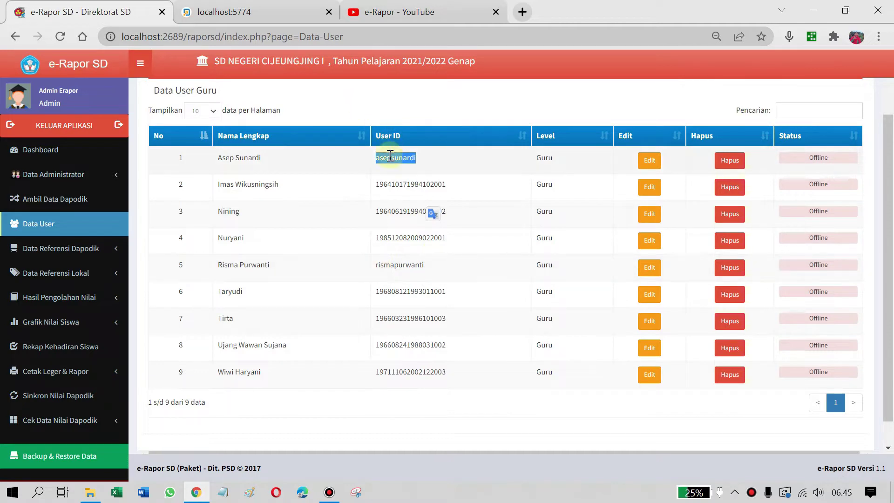
scroll(413, 229, "up", 2)
left_click(279, 131)
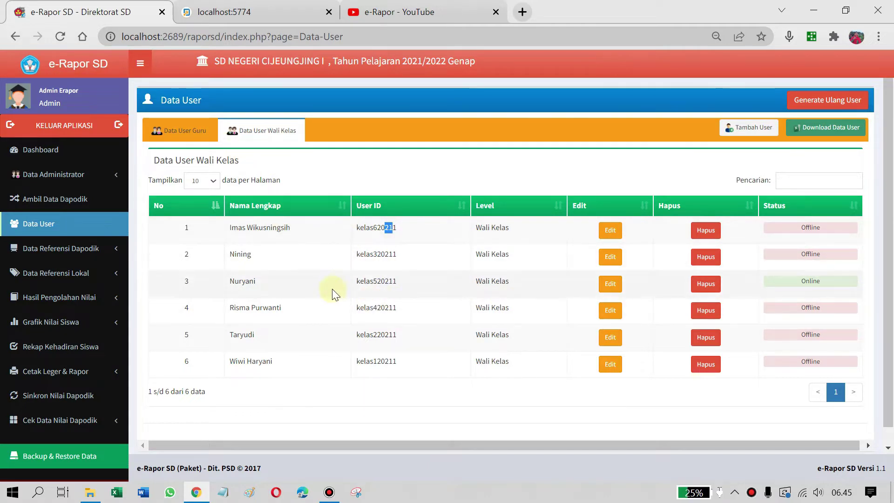
left_click(184, 131)
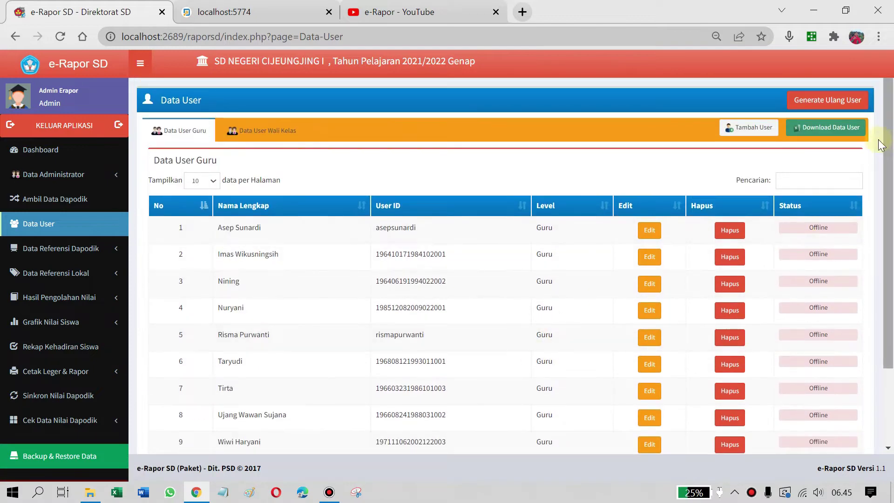
left_click(814, 131)
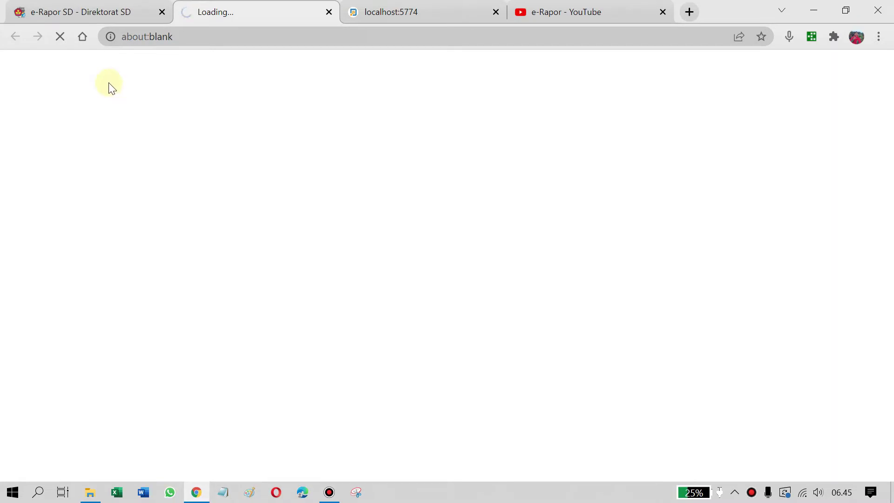
Open the downloaded User_Erapor workbook from the Downloads folder in File Explorer
left_click(107, 11)
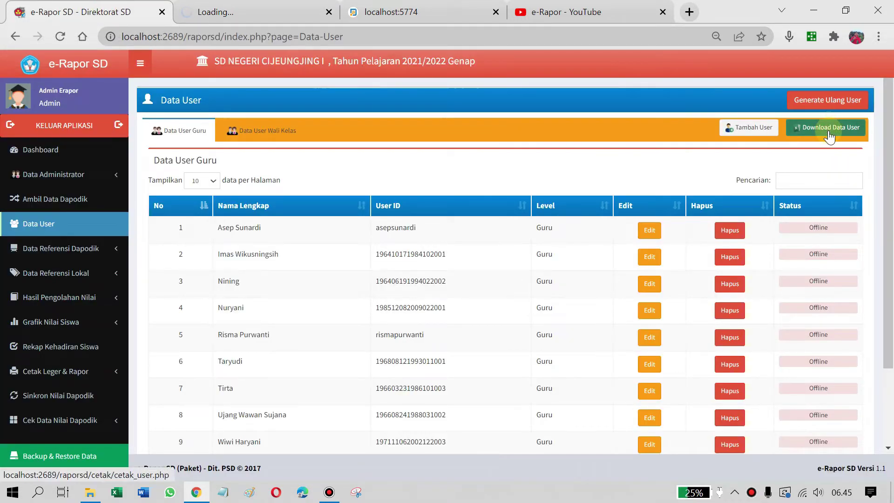
left_click(285, 10)
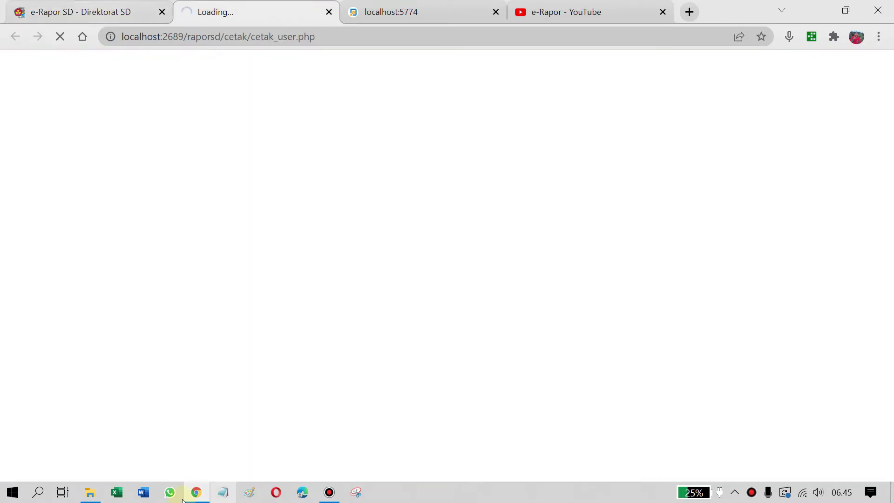
left_click(91, 492)
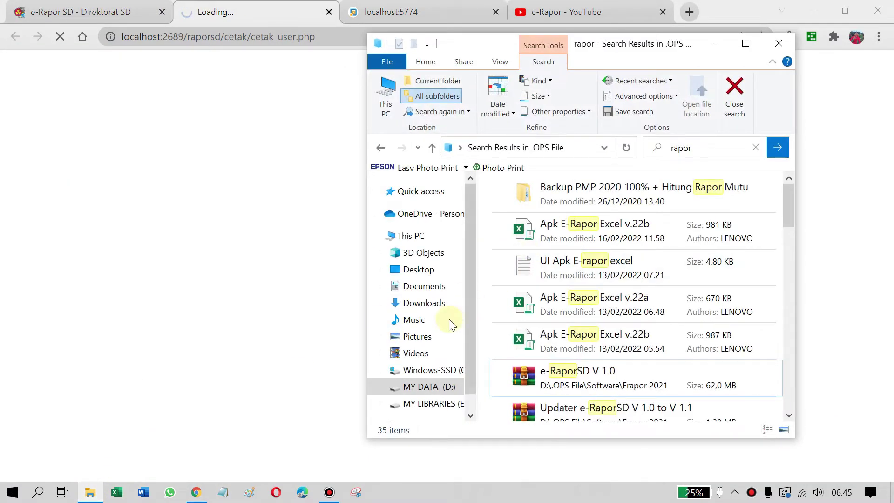
left_click(428, 307)
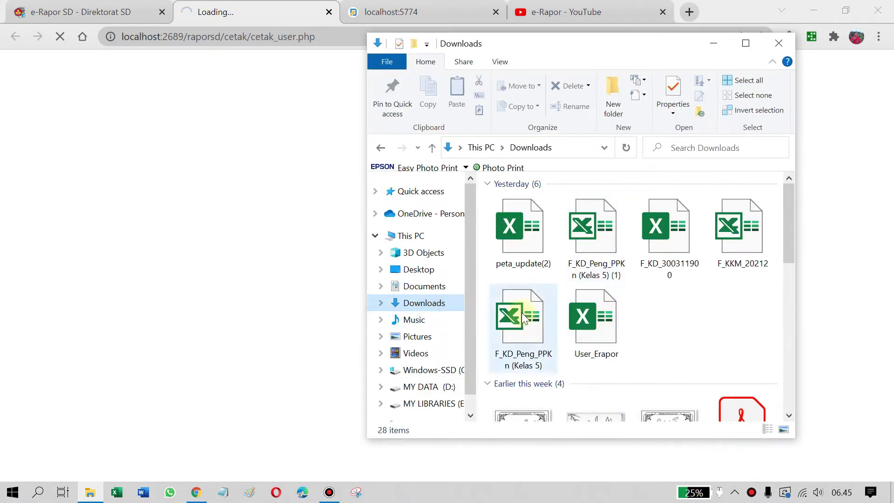
left_click(601, 332)
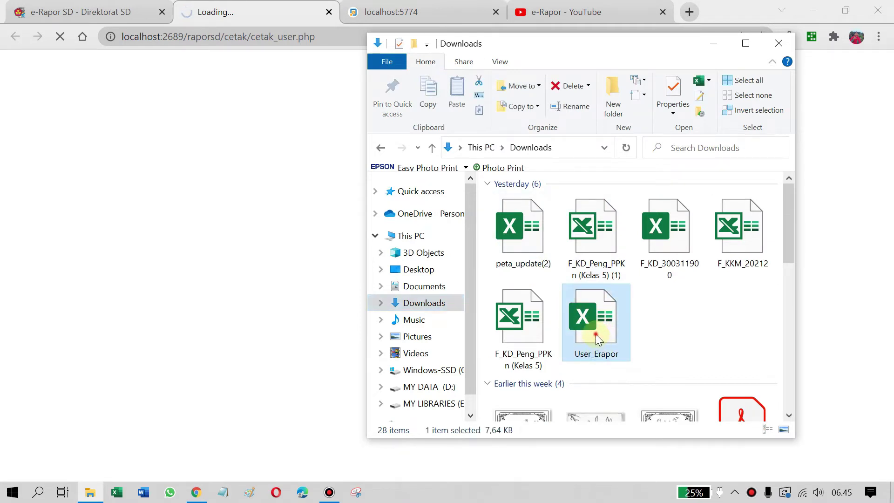
left_click(328, 12)
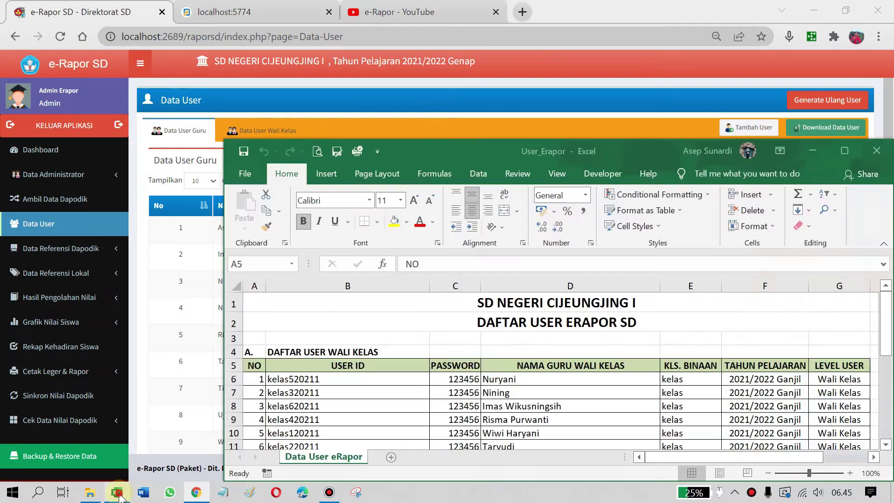
Maximize the User_Erapor Excel window and dismiss the Get Genuine Office bar
left_click(848, 149)
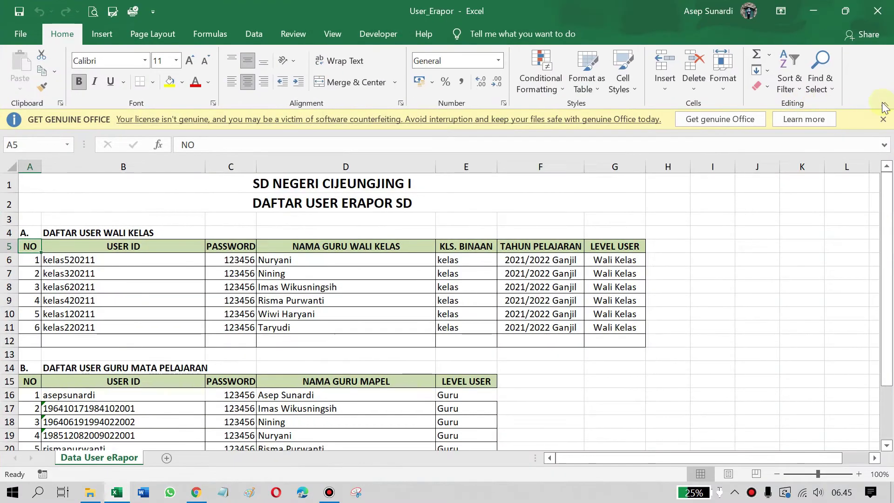
left_click(883, 119)
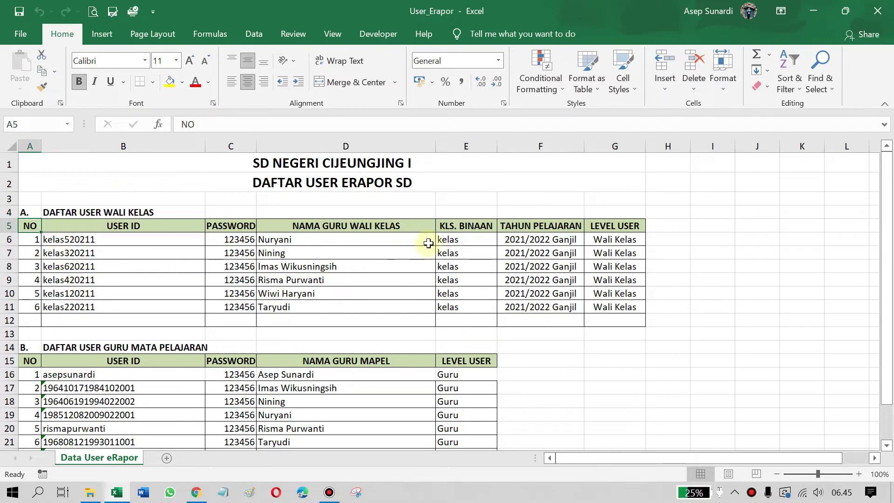
scroll(190, 265, "down", 1)
scroll(177, 246, "up", 1)
scroll(140, 242, "down", 1)
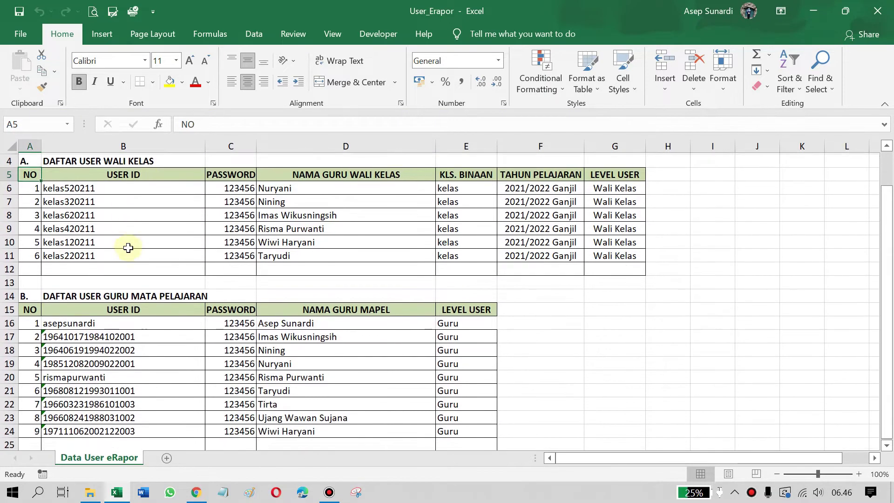
scroll(128, 248, "up", 1)
Select the Wali Kelas and section B teacher user IDs and passwords
left_click_drag(92, 224, 140, 293)
left_click_drag(234, 228, 232, 309)
scroll(370, 260, "down", 2)
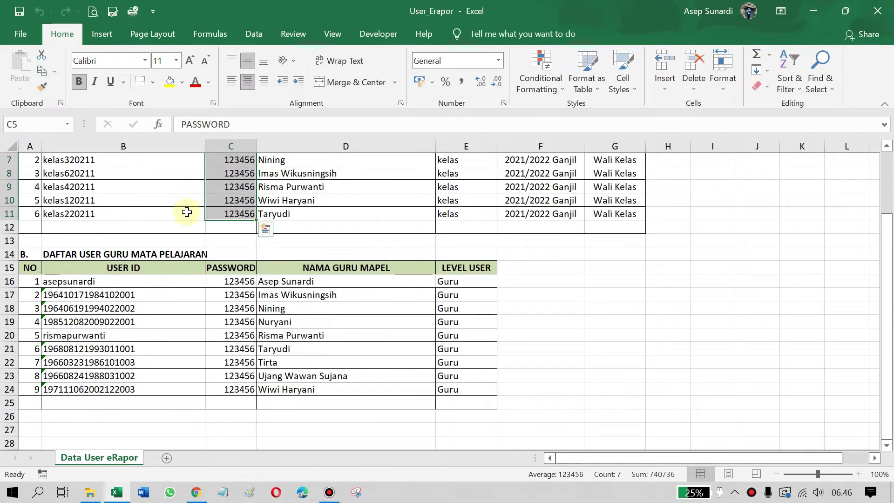
scroll(188, 215, "up", 1)
left_click_drag(110, 313, 119, 416)
left_click_drag(235, 309, 238, 444)
left_click_drag(123, 309, 112, 430)
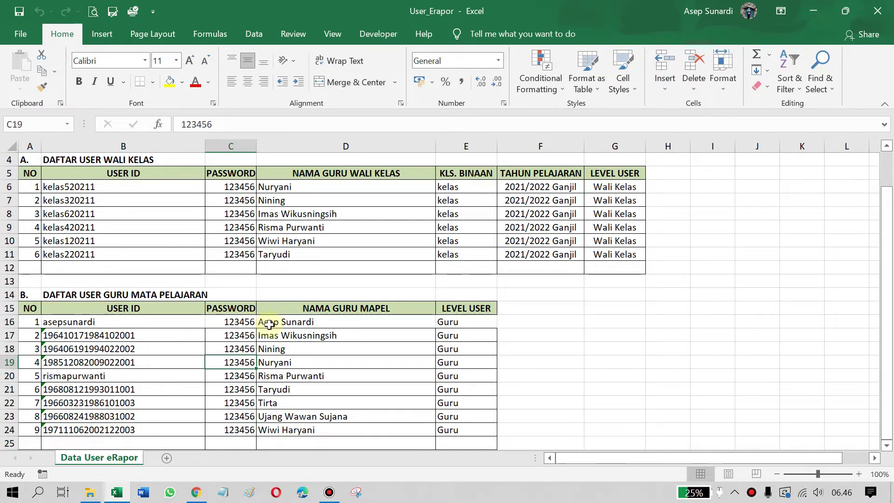
scroll(116, 441, "up", 1)
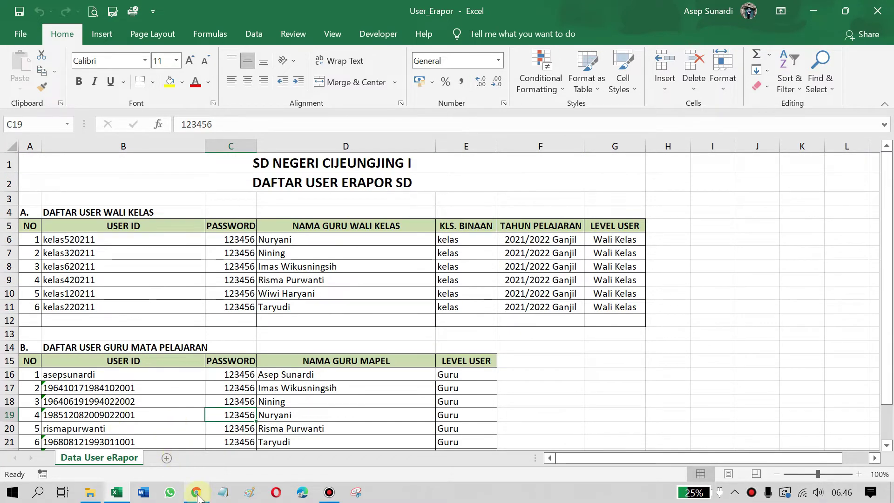
Check the first teacher's user ID and password in the edit form, leaving without saving
mouse_move(198, 496)
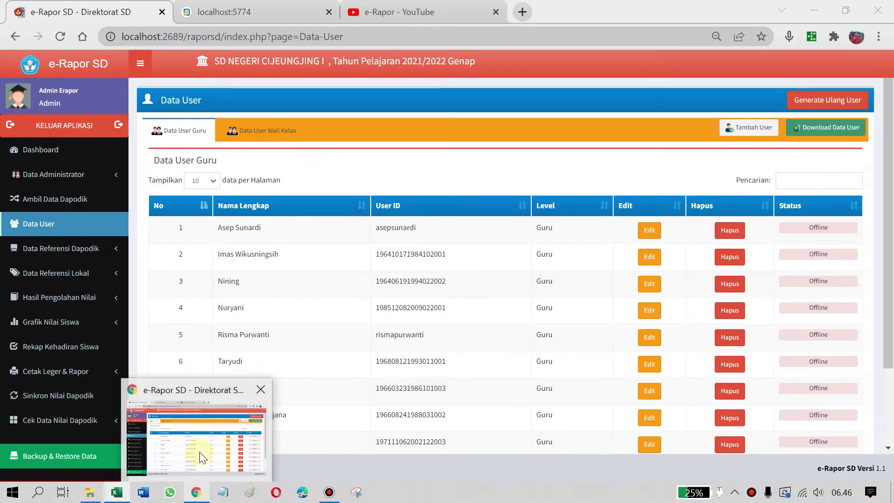
left_click(200, 452)
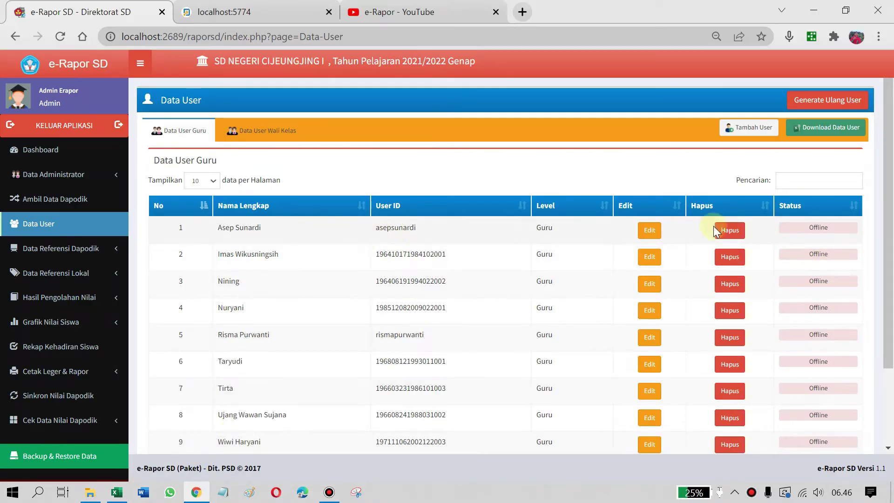
left_click(649, 230)
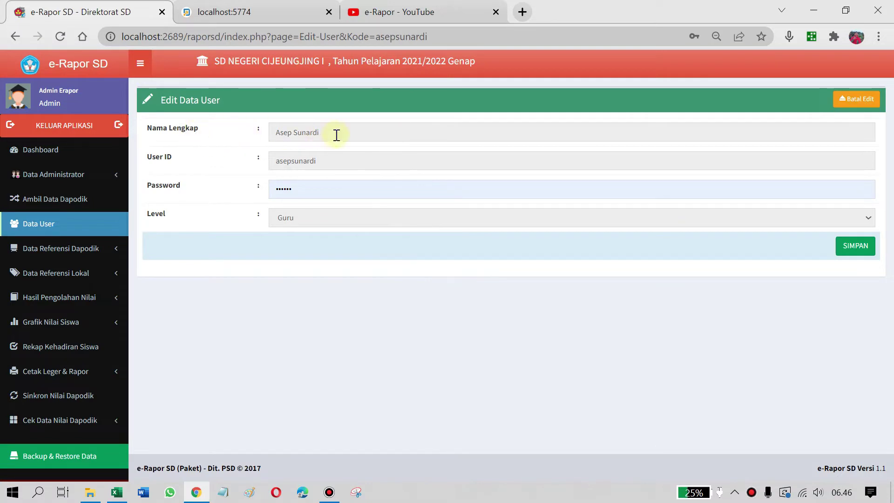
left_click(325, 162)
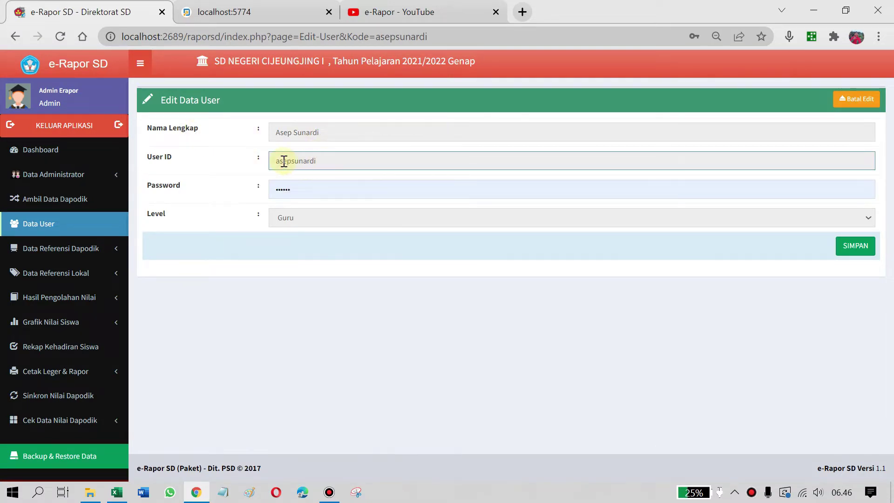
left_click(324, 160)
left_click(314, 194)
left_click(614, 311)
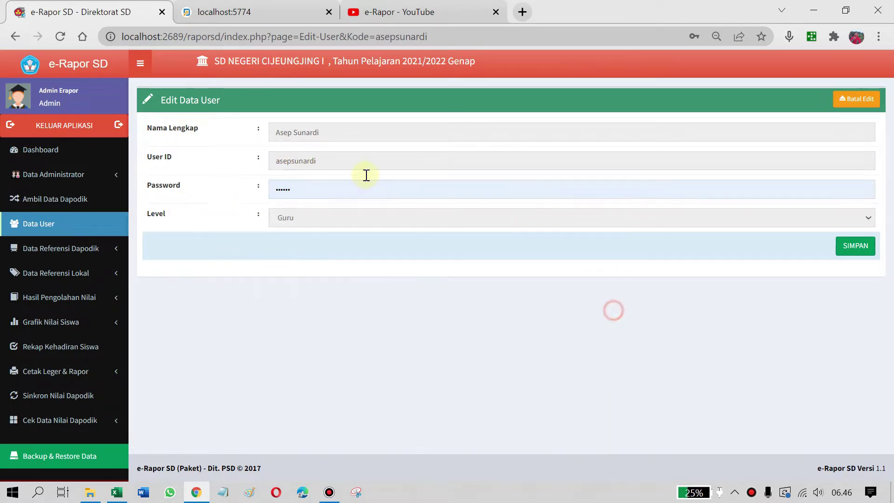
left_click(311, 190)
left_click(535, 315)
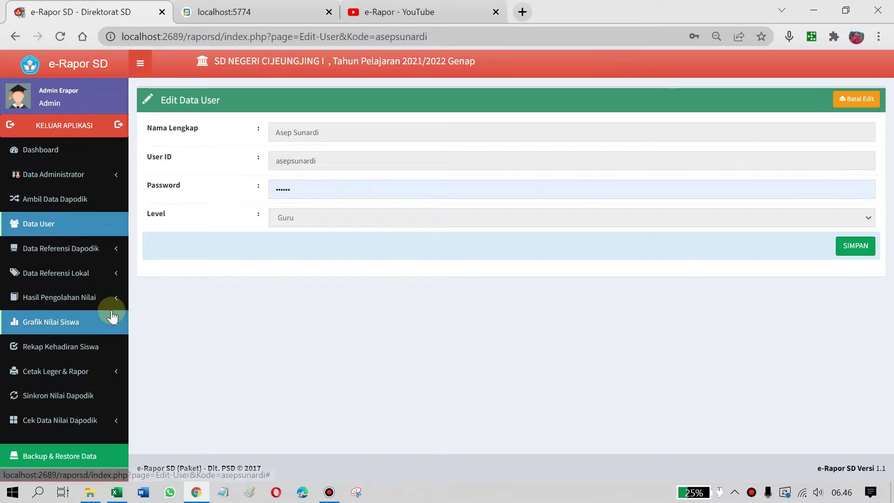
left_click(24, 228)
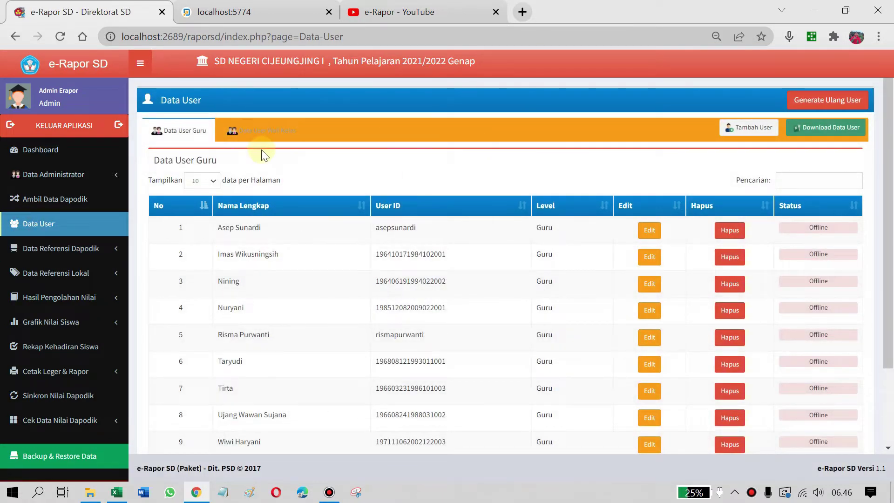
Compare the Wali Kelas and Guru user lists, then return to the User_Erapor workbook
left_click(262, 131)
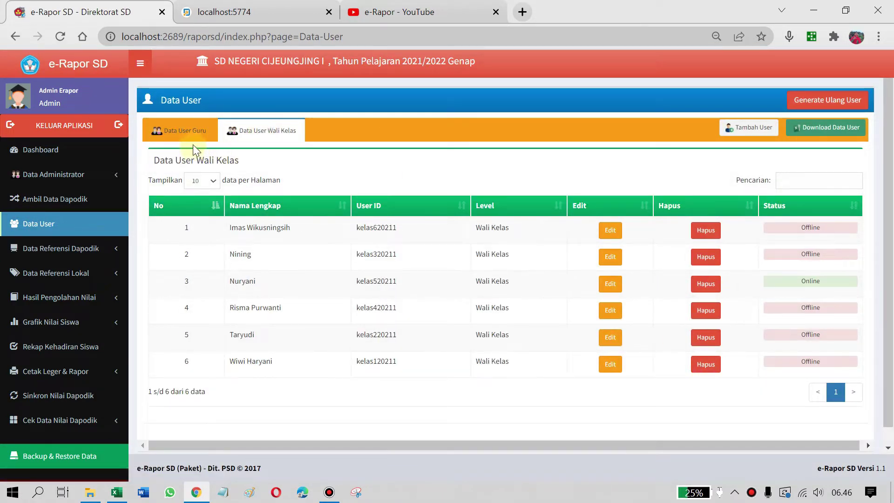
left_click(181, 131)
left_click(228, 131)
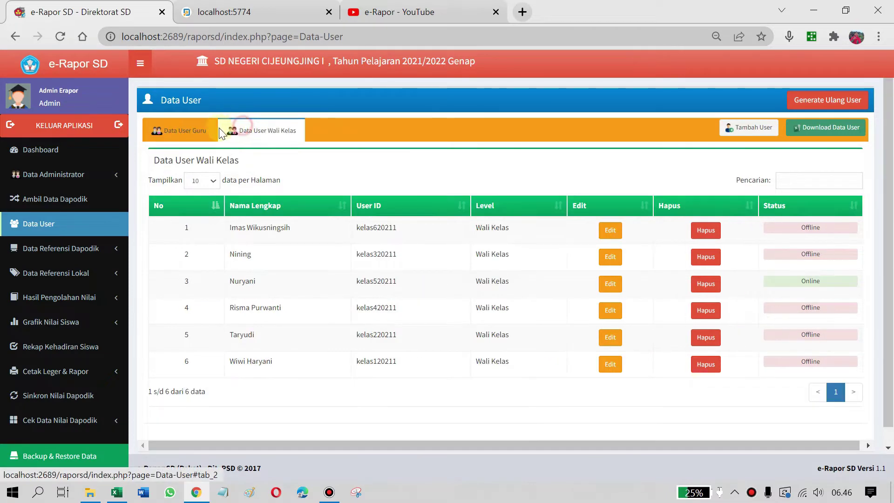
left_click(176, 139)
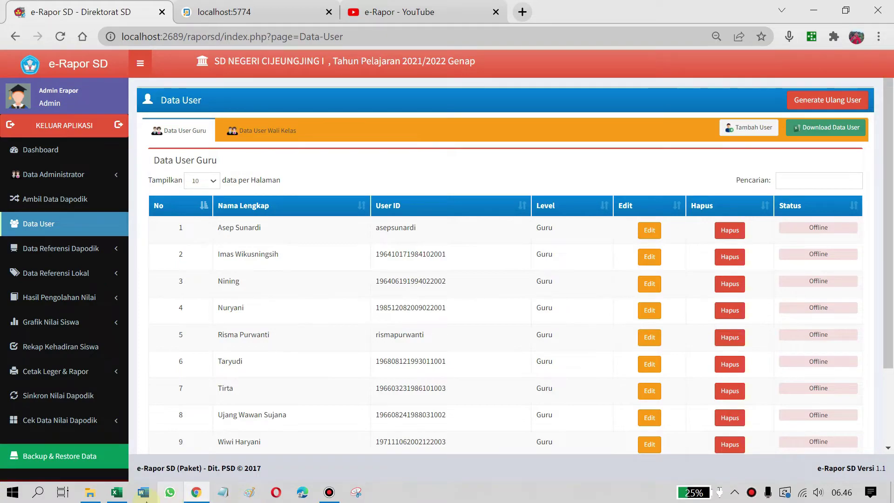
left_click(117, 494)
scroll(238, 342, "down", 2)
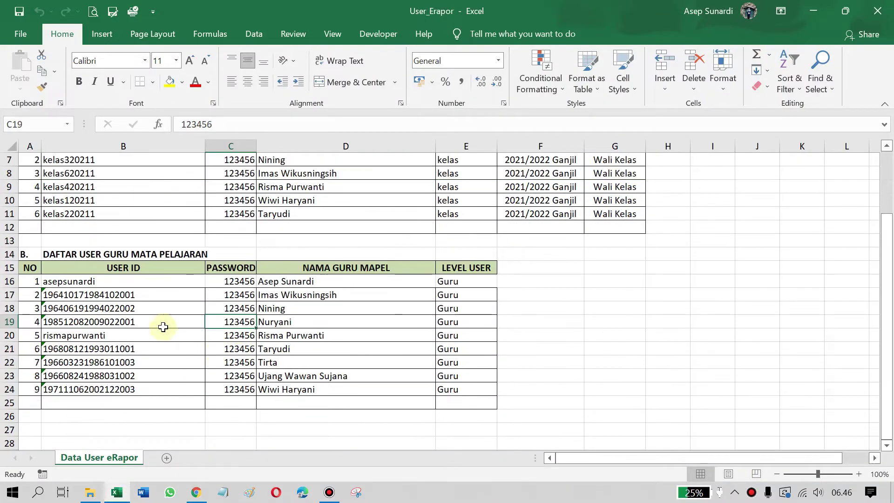
scroll(202, 332, "up", 2)
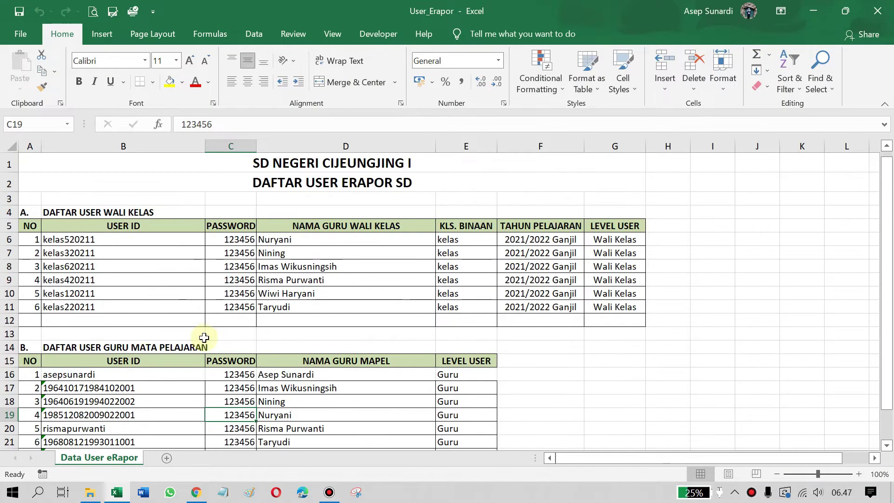
scroll(180, 393, "down", 2)
scroll(180, 394, "up", 1)
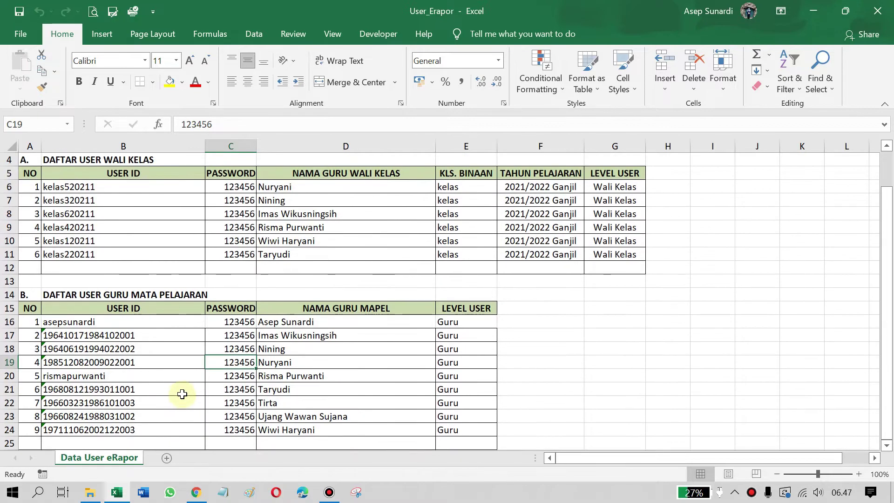
left_click_drag(83, 332, 349, 336)
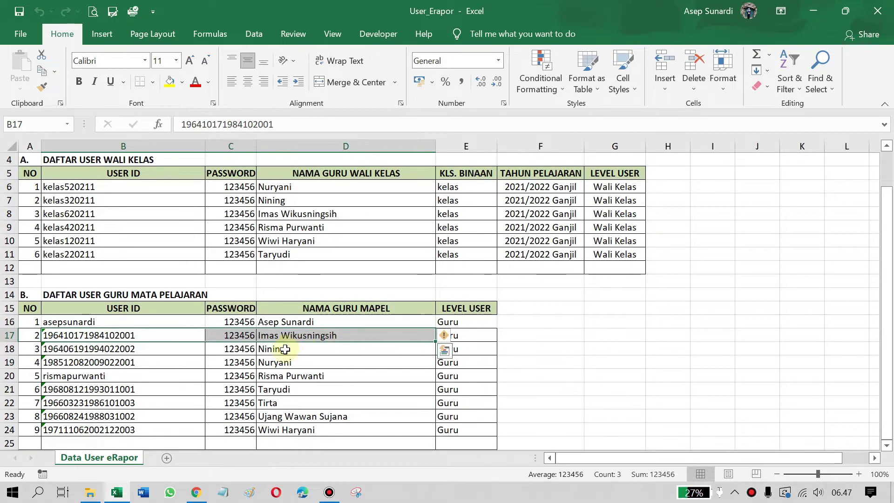
scroll(371, 359, "up", 1)
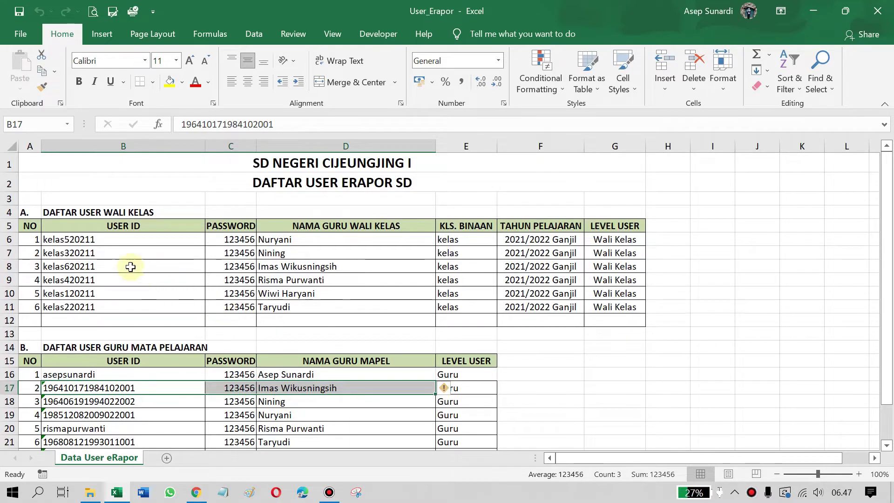
left_click_drag(124, 264, 422, 268)
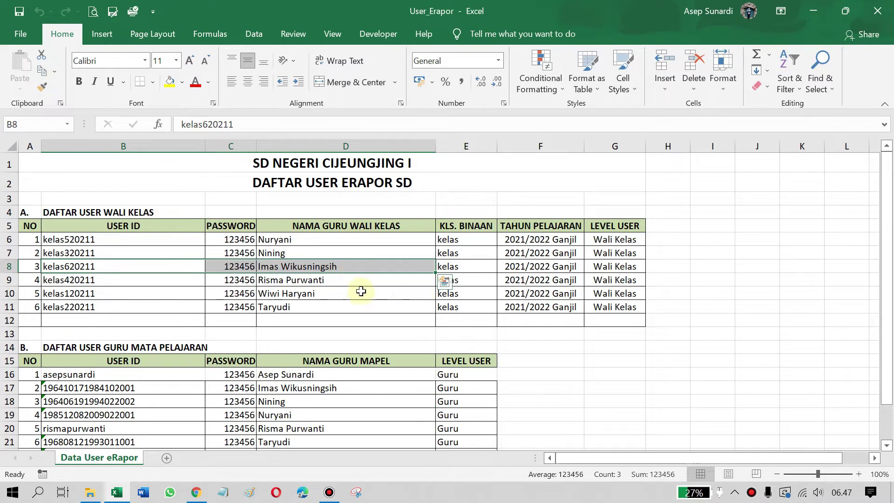
scroll(380, 353, "down", 1)
scroll(379, 354, "up", 1)
left_click(117, 388)
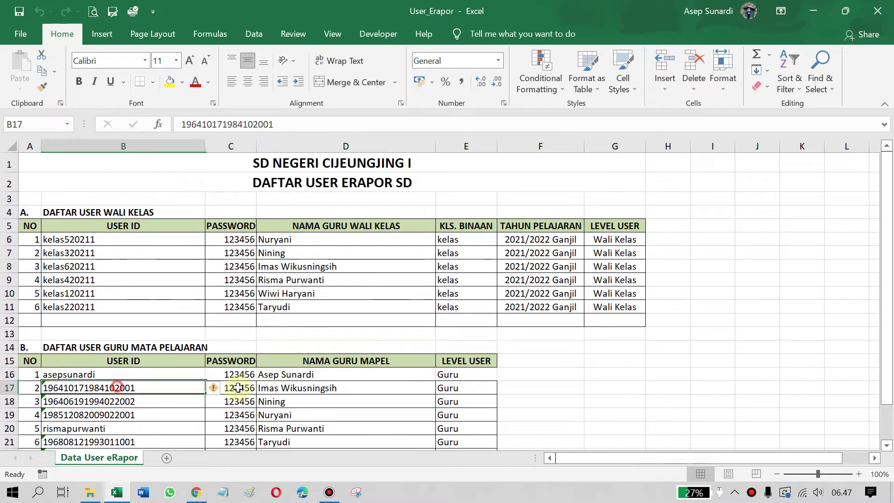
left_click_drag(238, 388, 360, 386)
scroll(380, 293, "down", 1)
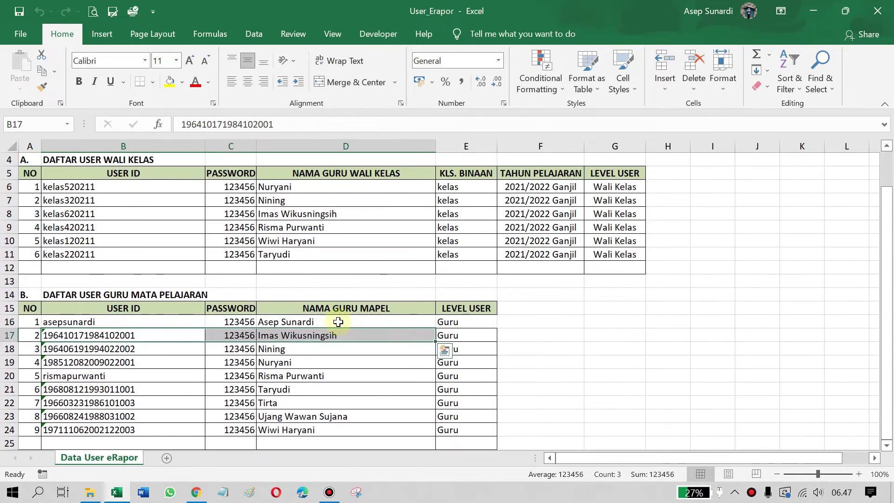
left_click_drag(110, 335, 470, 335)
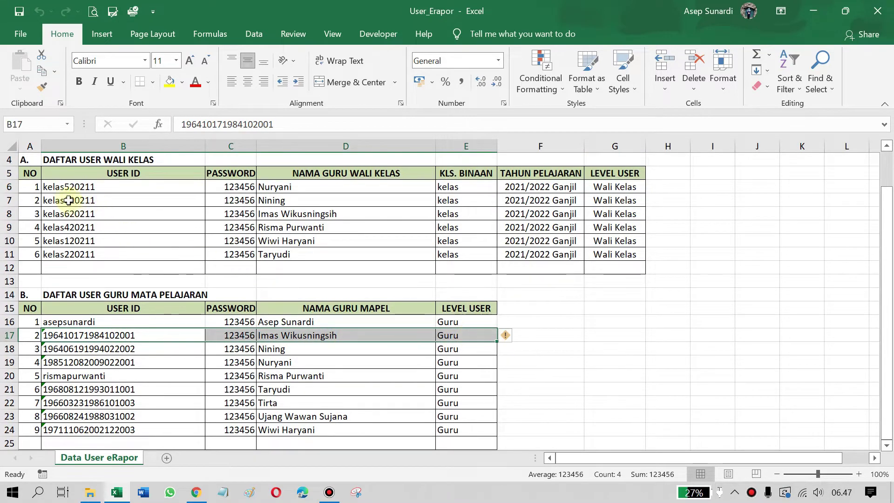
left_click_drag(77, 213, 455, 212)
scroll(220, 359, "up", 1)
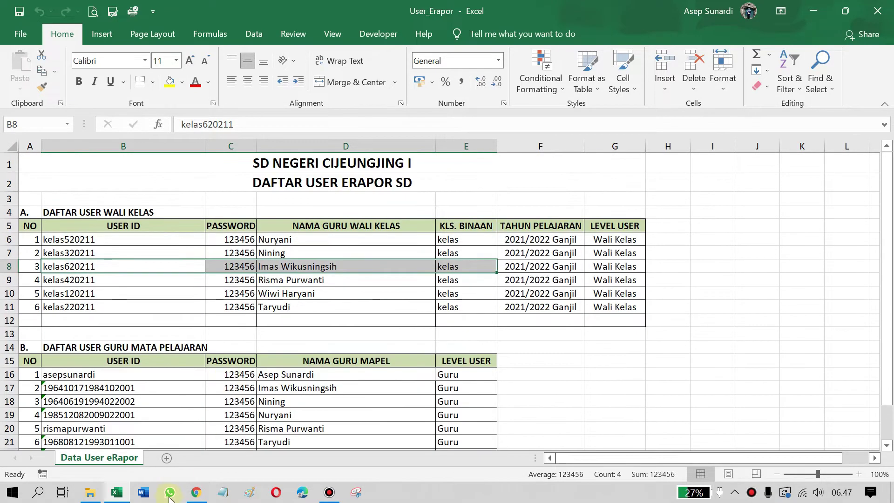
Open the school profile under Data Referensi Dapodik in e-Rapor SD
left_click(204, 496)
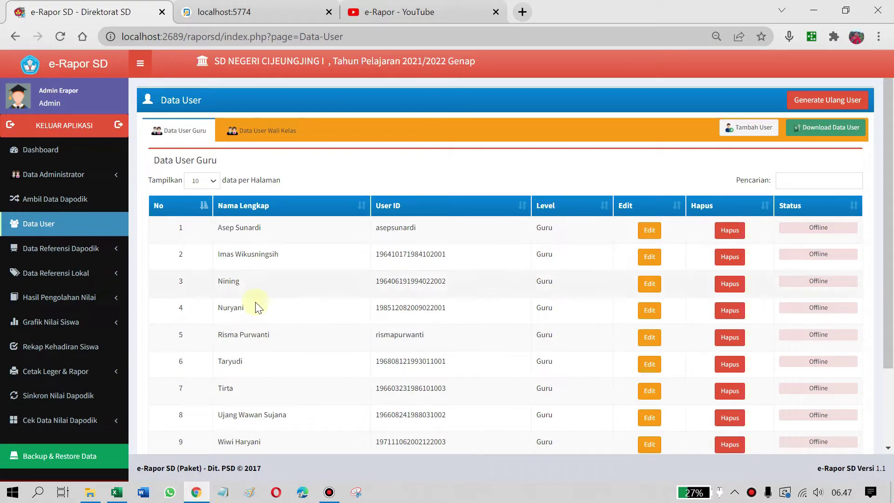
scroll(166, 254, "down", 2)
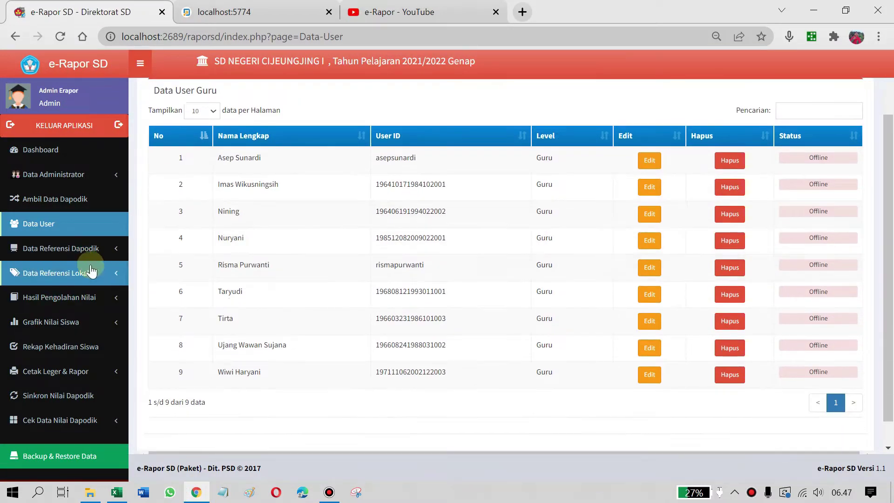
left_click(60, 256)
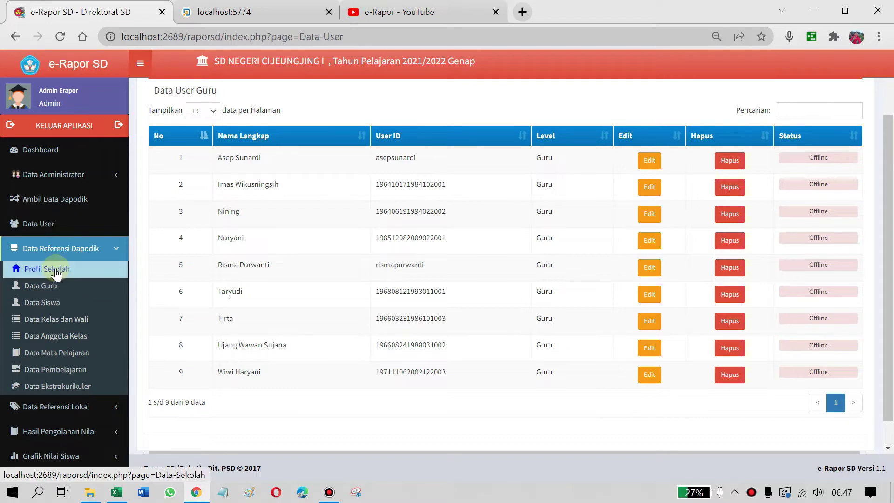
left_click(57, 275)
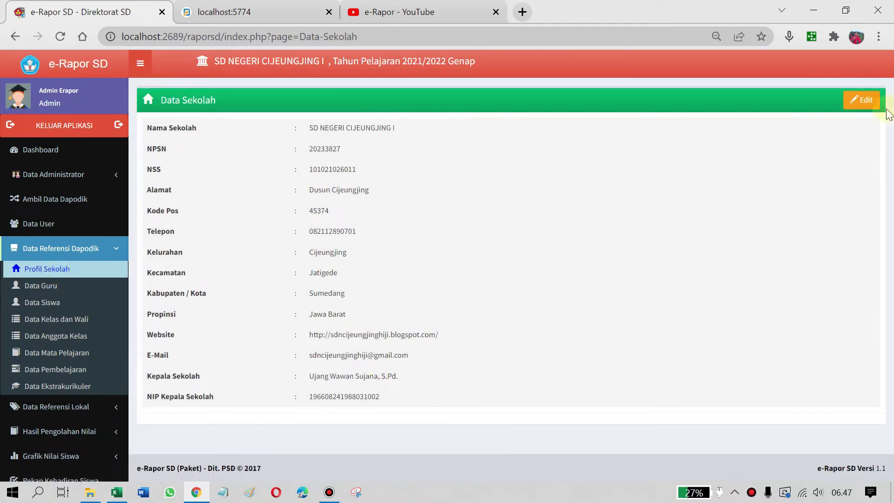
Check the head of school's name in the profile editor unchanged, then display the Data Guru list
left_click(850, 97)
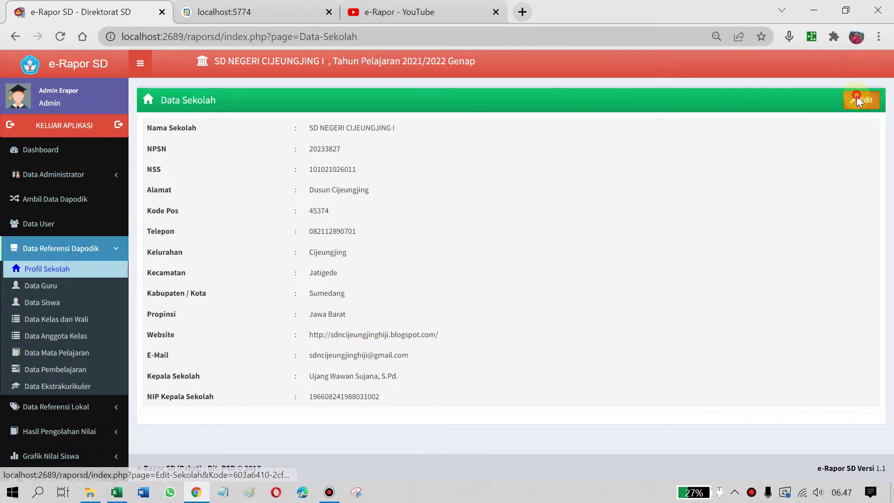
scroll(432, 267, "down", 3)
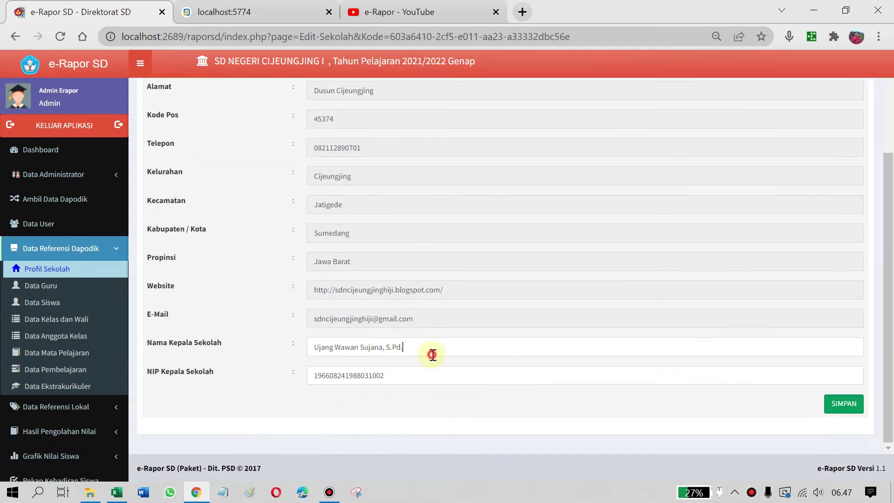
left_click(432, 355)
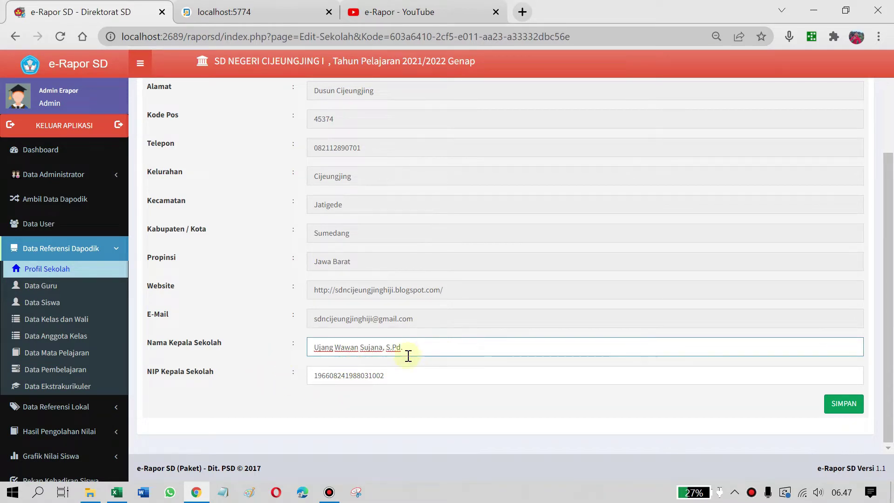
scroll(499, 380, "up", 1)
scroll(525, 383, "down", 1)
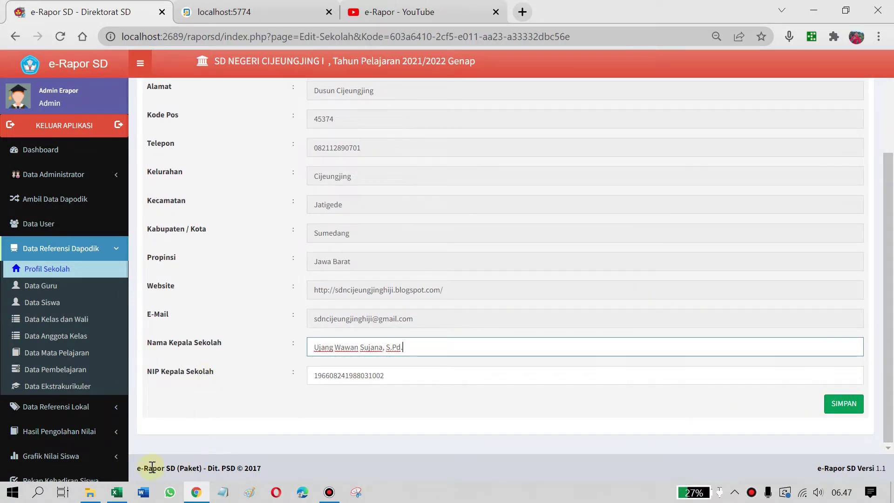
left_click(28, 286)
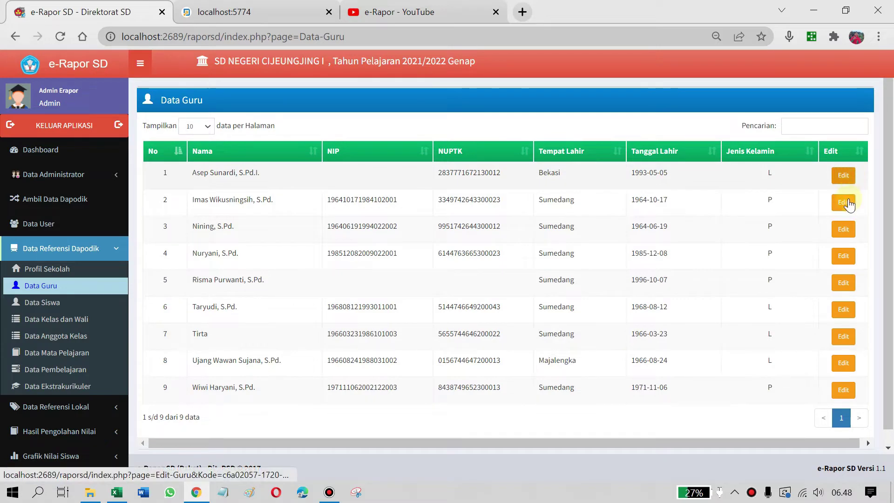
Inspect the first teacher's Gelar Depan and Gelar Belakang fields without saving
left_click(844, 176)
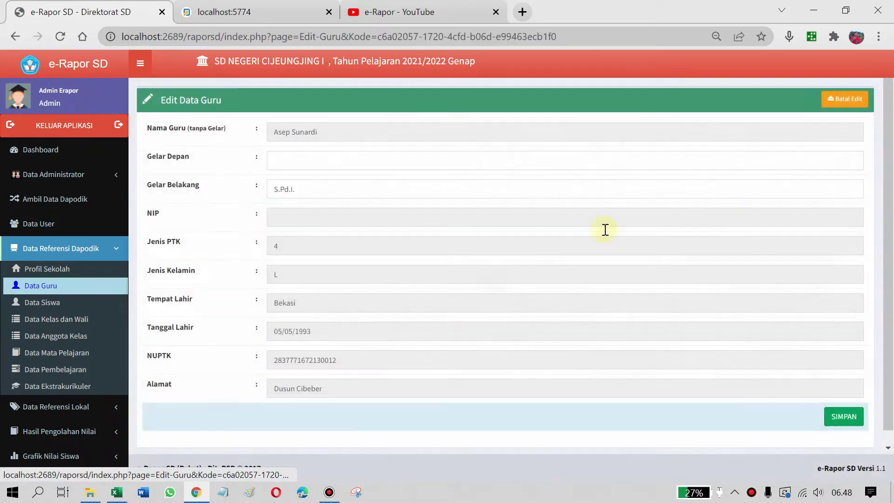
left_click(300, 188)
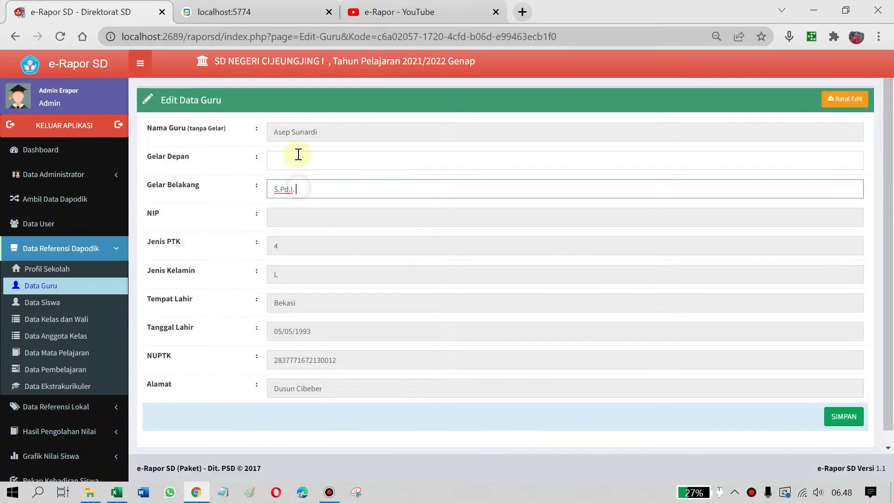
left_click(296, 154)
scroll(335, 173, "down", 1)
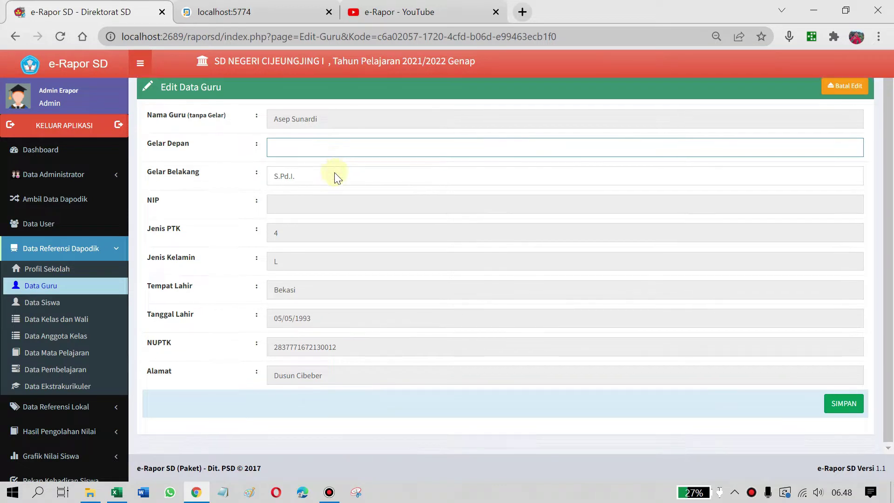
scroll(334, 173, "up", 1)
left_click(355, 187)
scroll(426, 288, "down", 1)
scroll(427, 289, "up", 1)
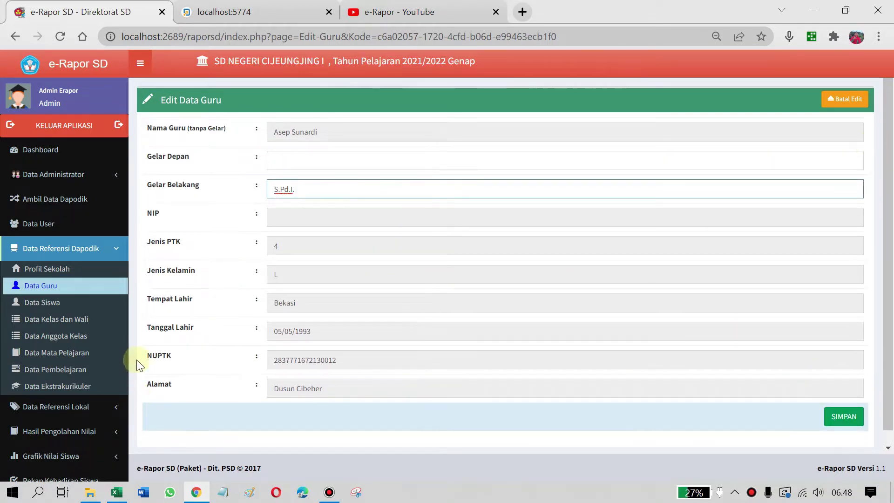
Browse Data Siswa, then review the six classes' homeroom teachers on Data Kelas dan Wali
left_click(41, 304)
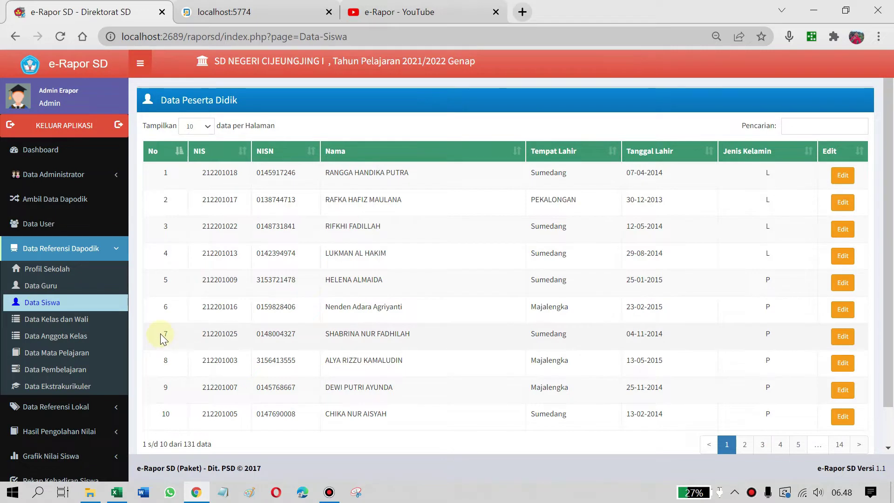
left_click(62, 321)
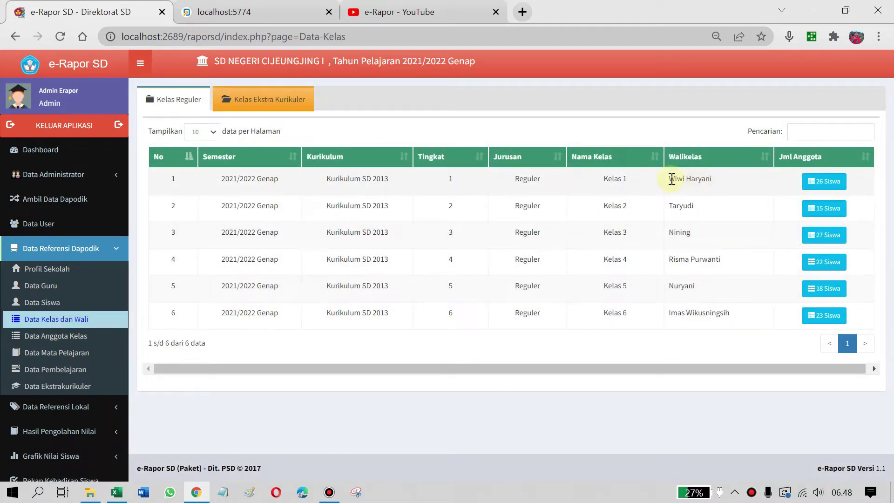
left_click_drag(671, 179, 708, 177)
left_click(733, 186)
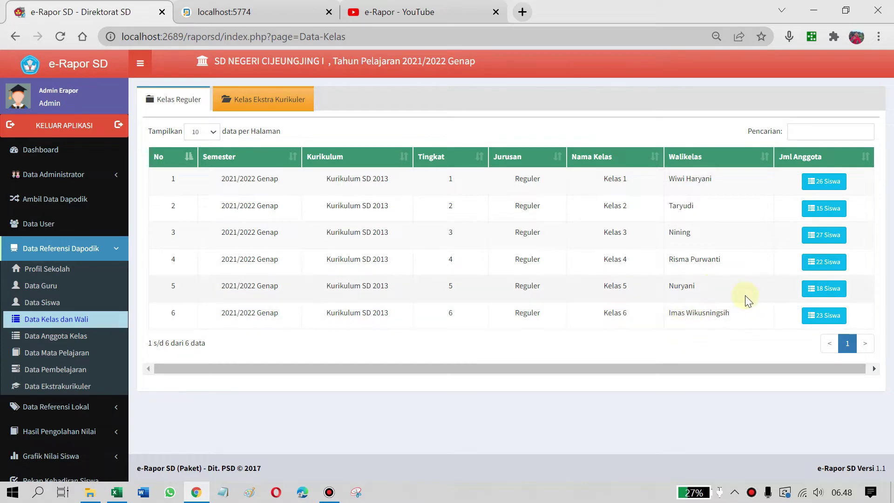
Open the Kelas 4 member list and filter it for 'jan'
left_click(823, 261)
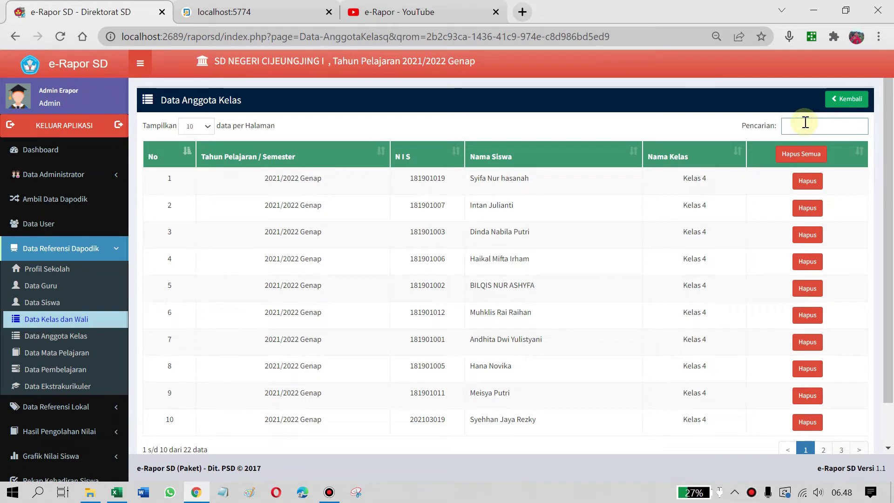
type("janes")
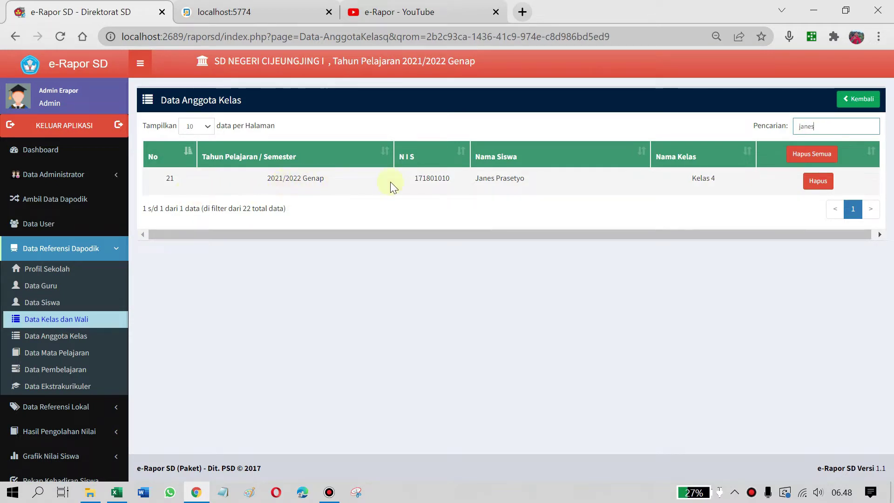
left_click(316, 177)
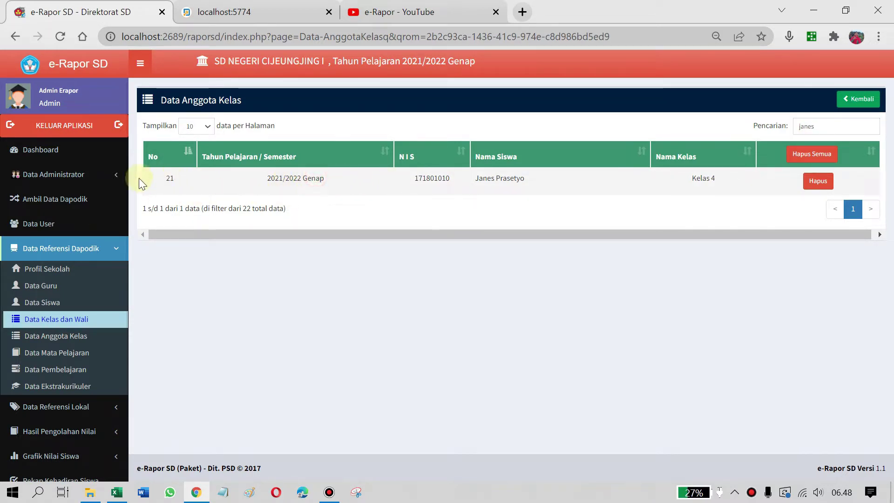
left_click(515, 180)
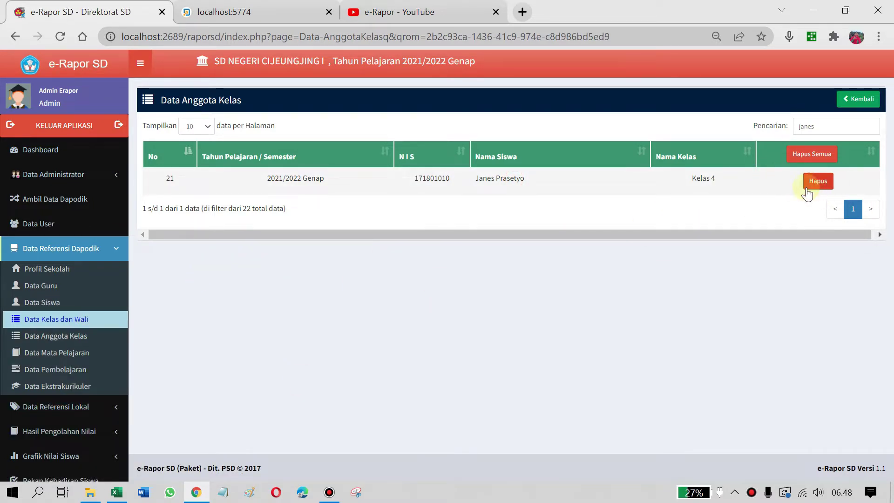
Clear the search so all 22 Kelas 4 students are listed
double_click(829, 125)
key("BackSpace")
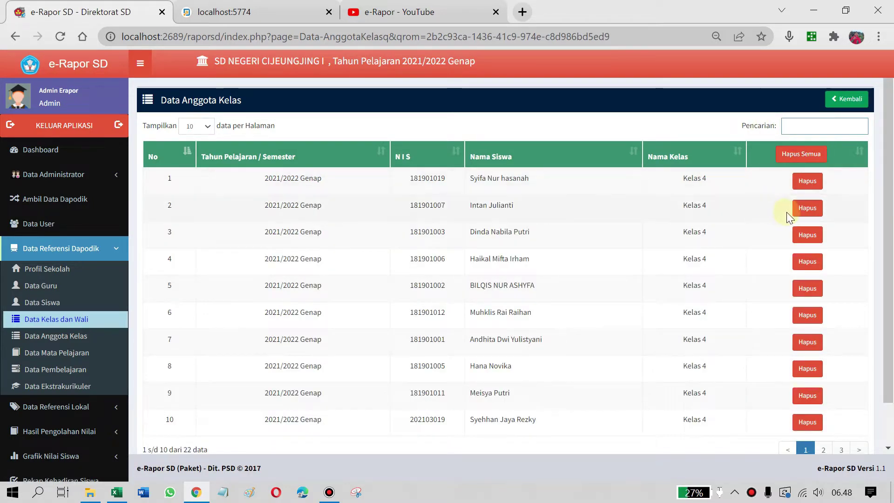
scroll(579, 383, "down", 1)
scroll(784, 250, "up", 1)
scroll(648, 279, "down", 1)
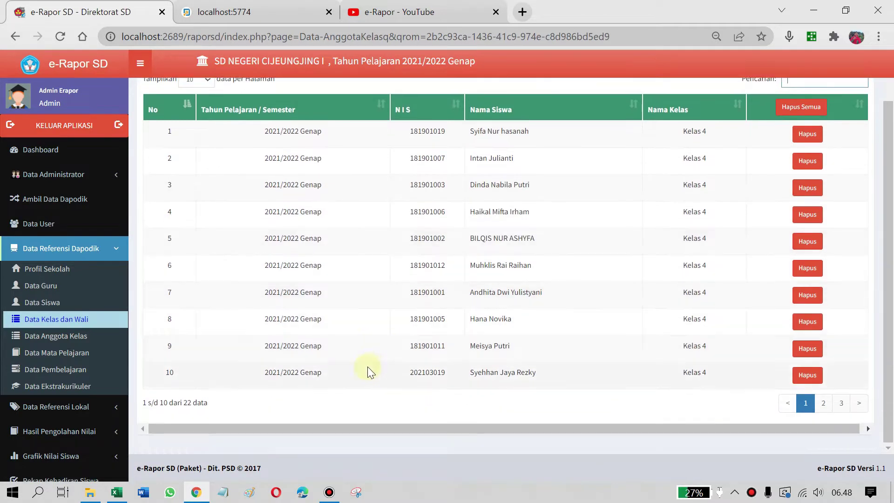
Delete student number 21 from Kelas 4 on page 3 of the member list
left_click(823, 403)
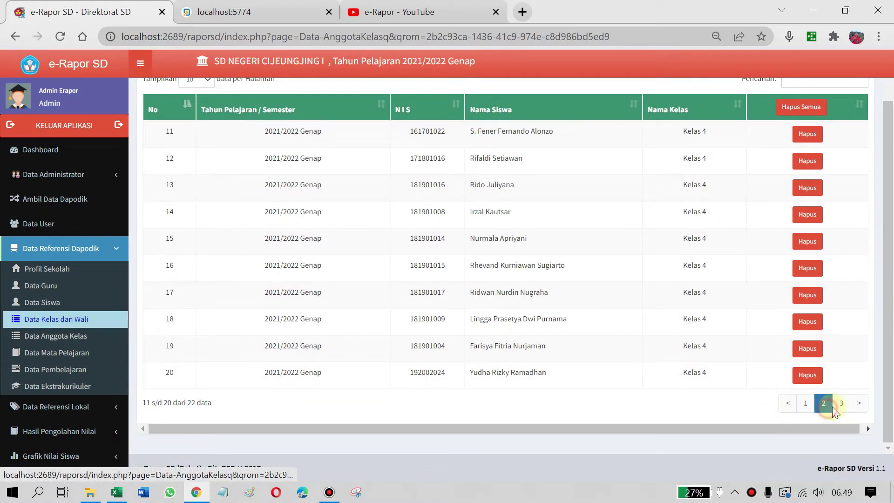
left_click(843, 404)
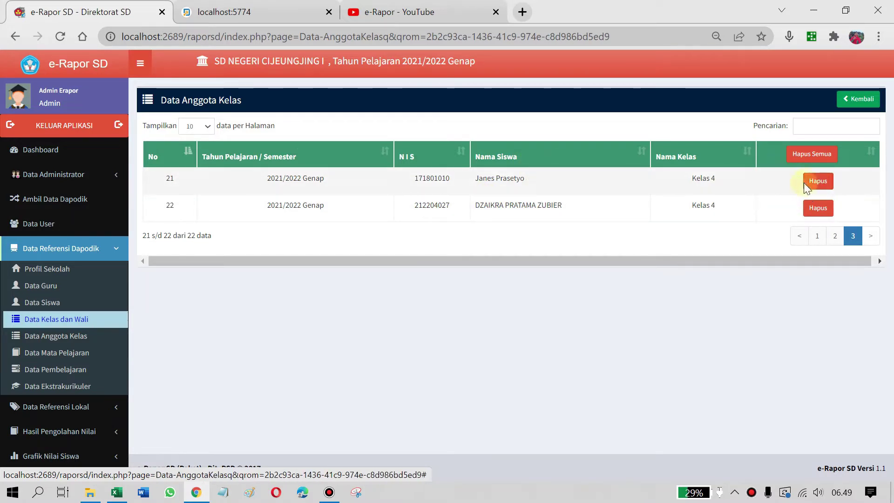
left_click(819, 183)
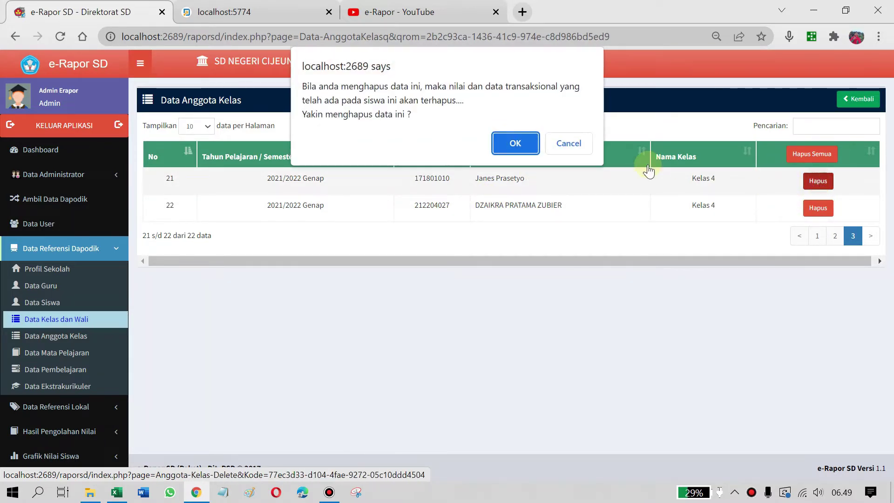
left_click(530, 146)
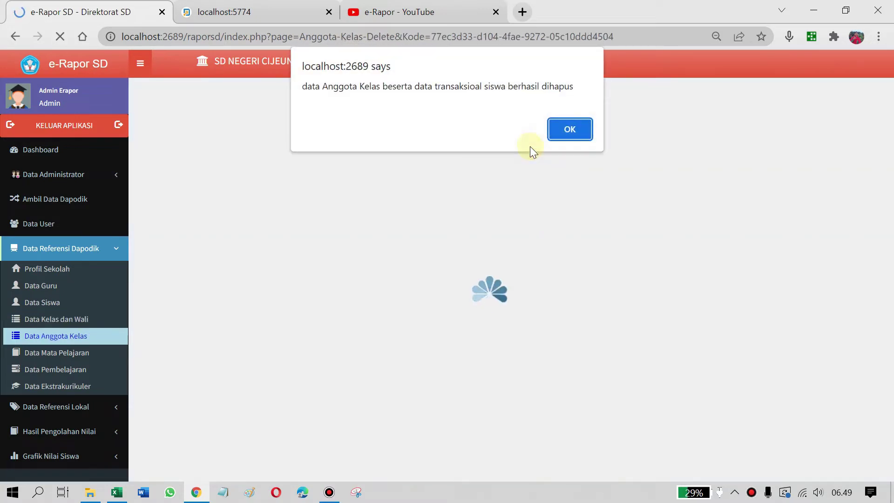
left_click(575, 130)
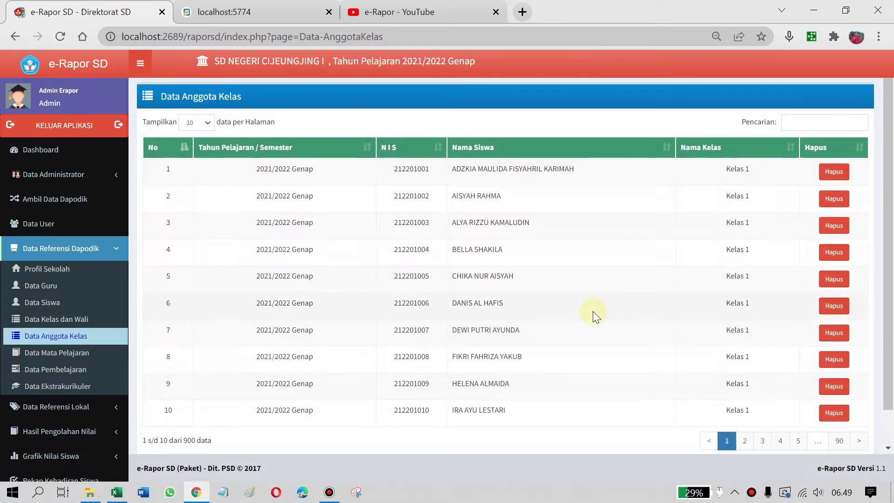
Reload Data Anggota Kelas and return to the class list to check member counts
scroll(593, 311, "down", 1)
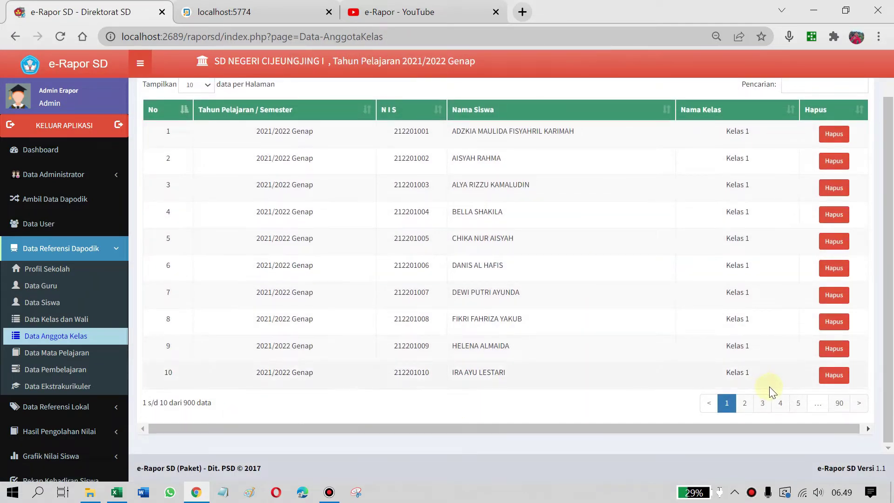
scroll(769, 387, "up", 1)
left_click(84, 334)
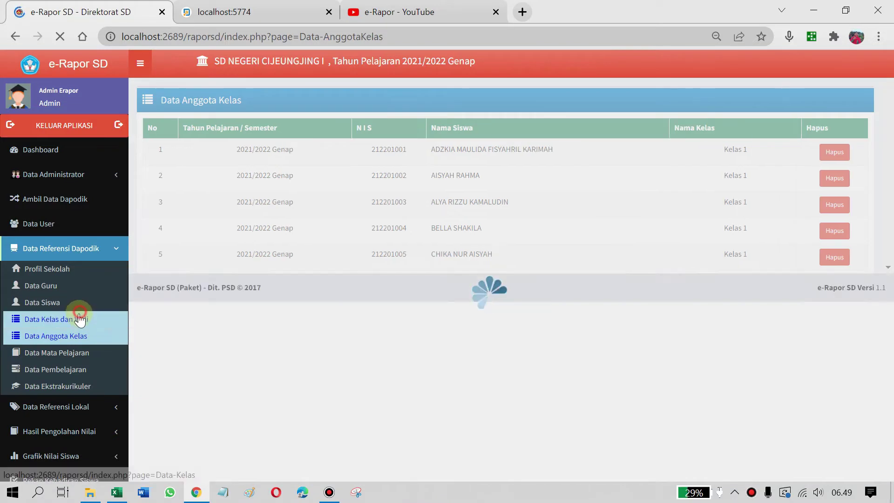
left_click(80, 318)
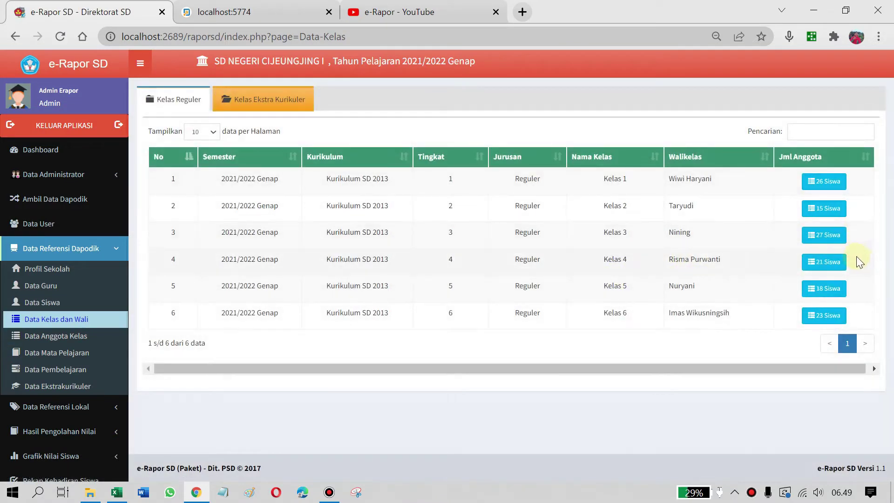
Open the 21-student Kelas 4 list and search for 'janes', finding no match
left_click(820, 263)
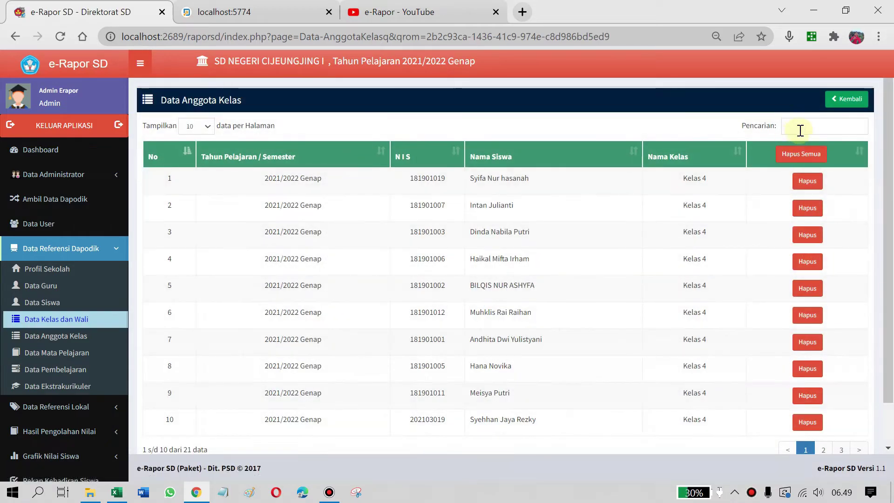
left_click(800, 130)
type("anes")
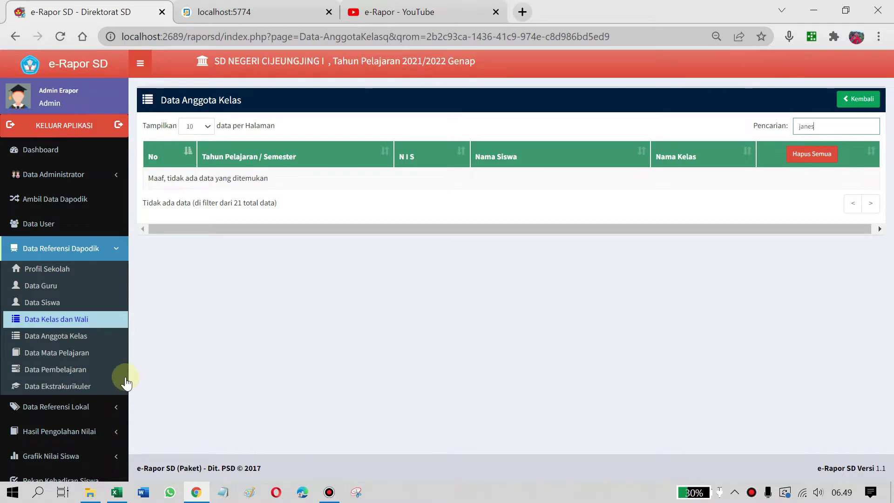
Search Data Anggota Kelas for 'janes' and delete the student's Kesenian membership
left_click(71, 339)
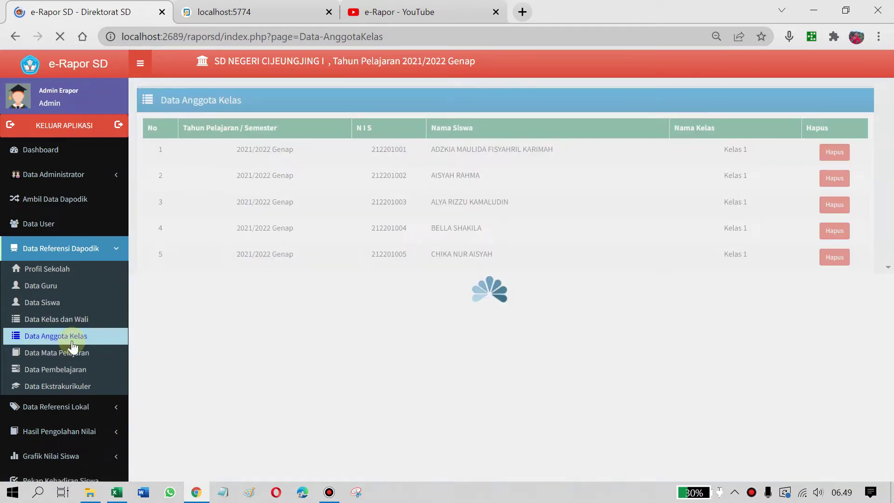
scroll(728, 286, "down", 1)
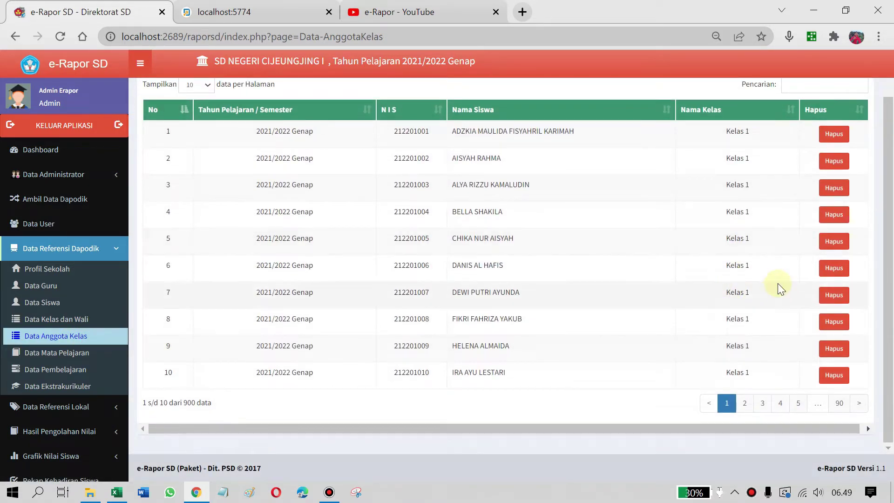
scroll(788, 146, "up", 1)
left_click(808, 126)
type("janes")
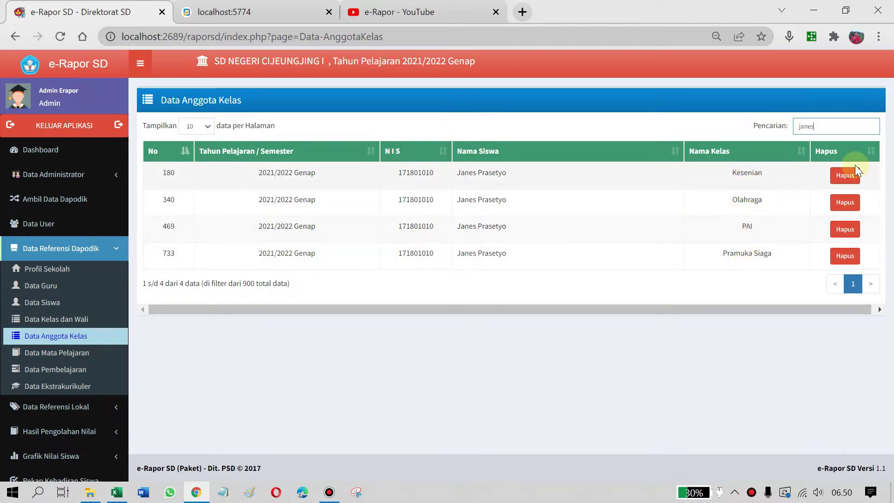
left_click(846, 176)
left_click(515, 143)
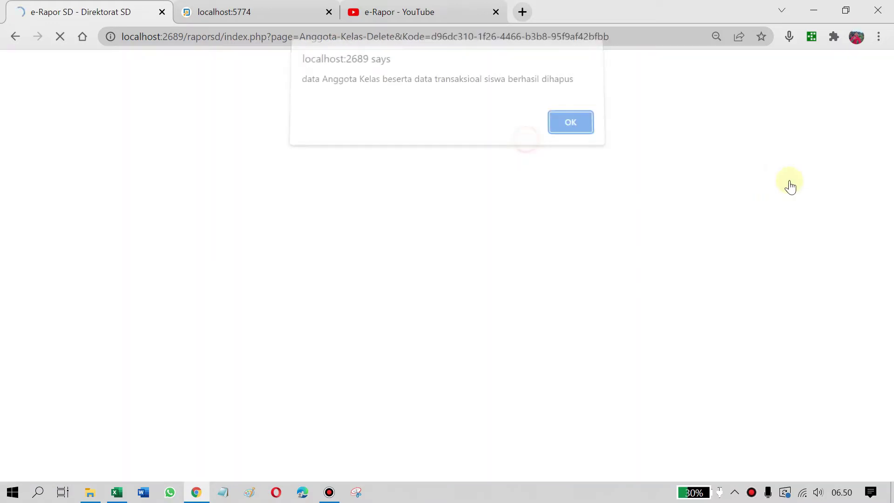
left_click(554, 130)
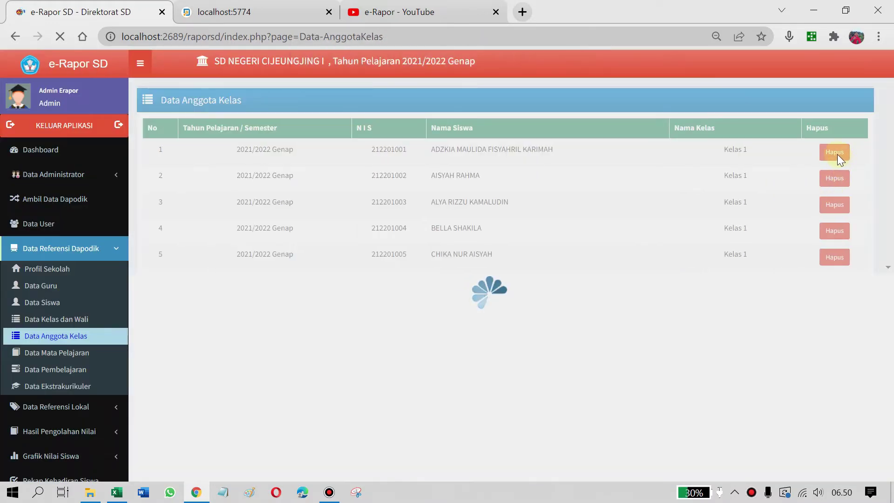
Delete the student's Olahraga and PAI memberships, searching 'janes' again each time
left_click(791, 126)
type("janes")
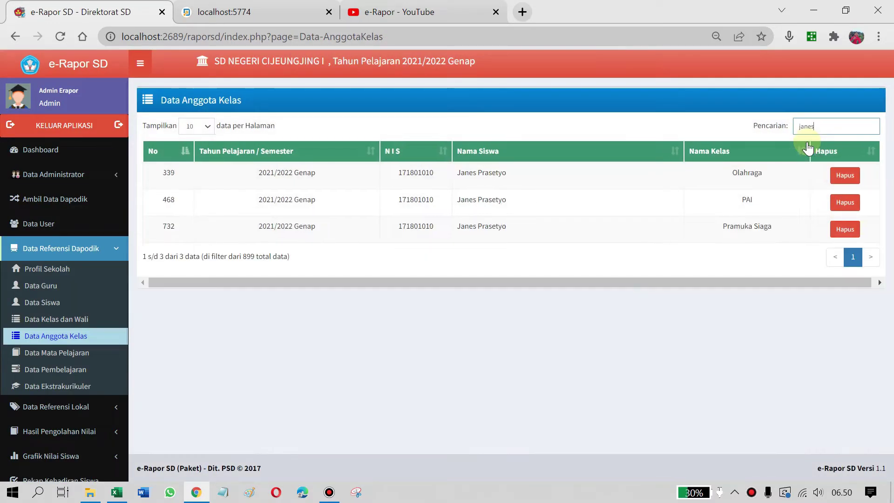
left_click(845, 175)
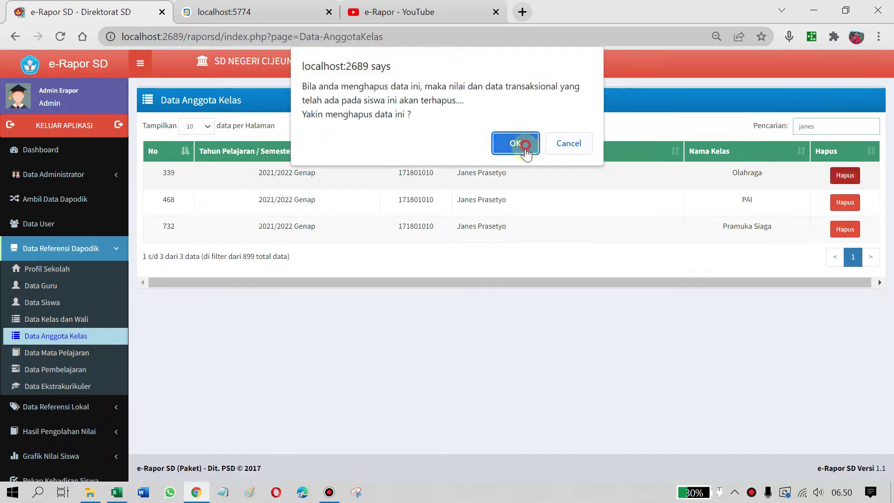
left_click(519, 146)
left_click(569, 135)
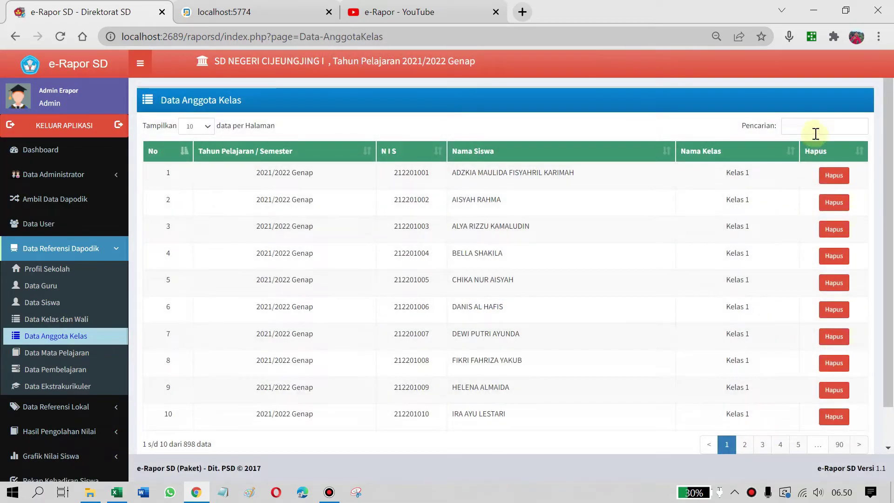
left_click(816, 133)
type("janes")
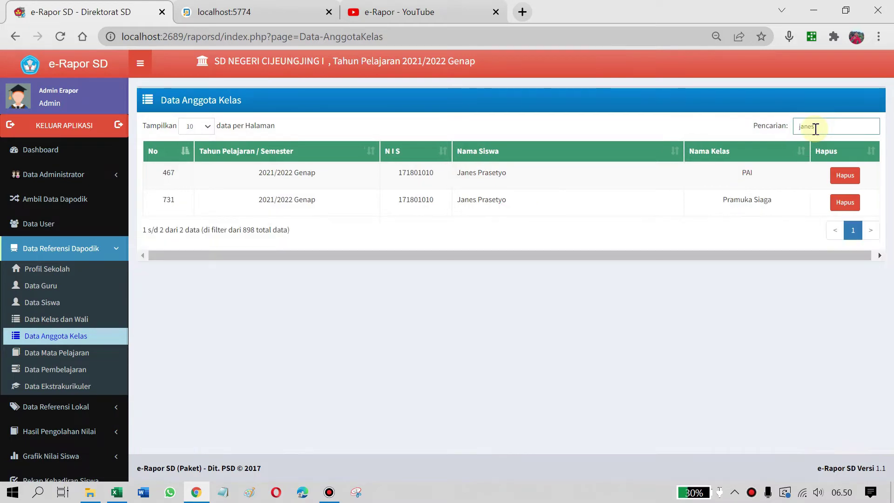
left_click(845, 175)
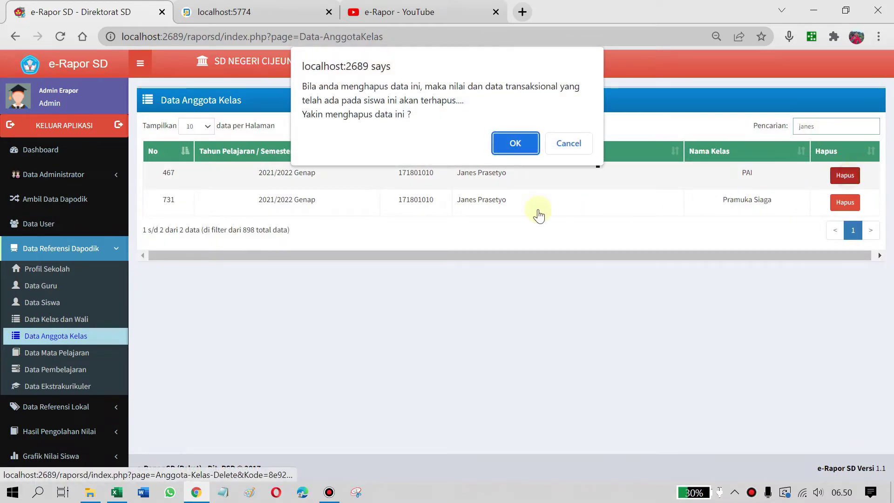
left_click(515, 145)
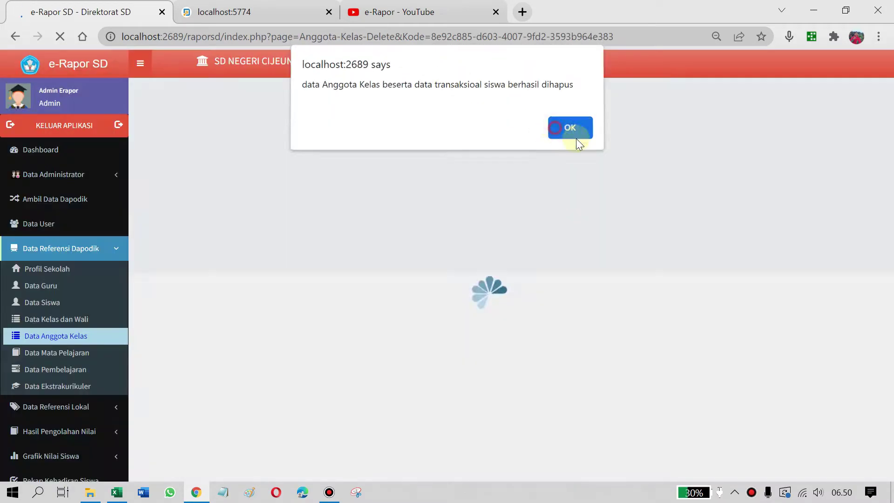
left_click(574, 136)
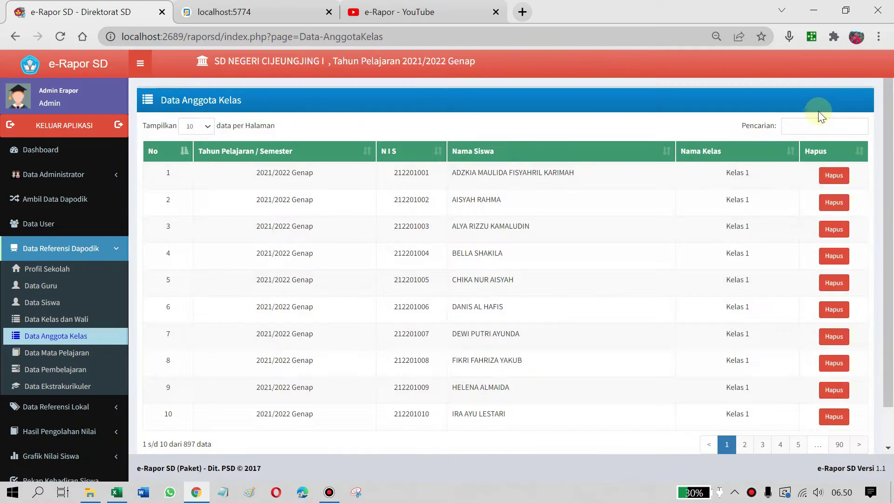
Delete the Pramuka Siaga membership and confirm no 'janes' entries remain
left_click(816, 124)
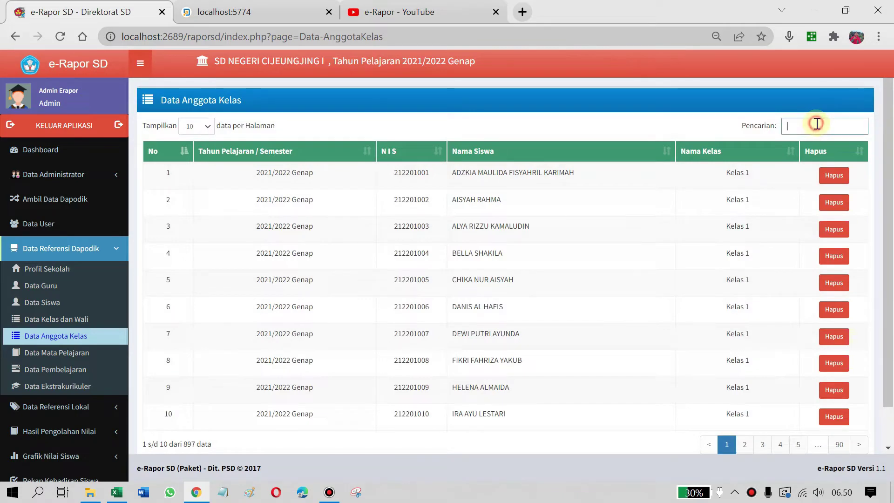
type("janes")
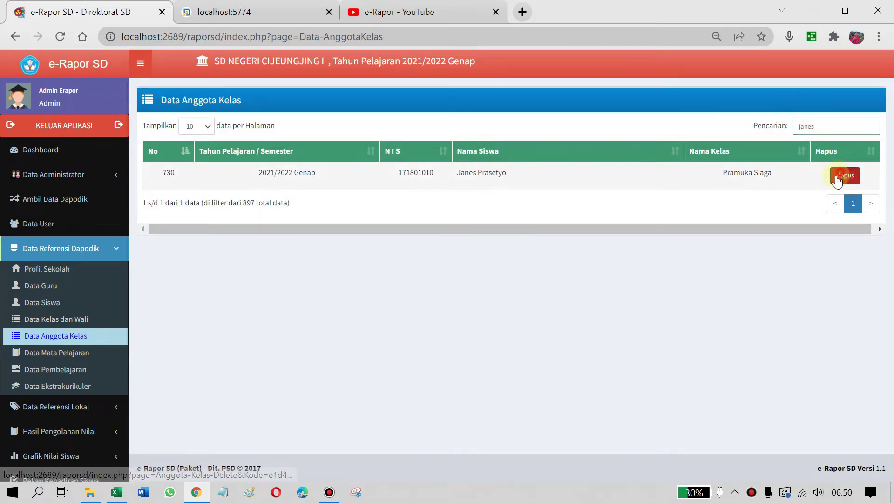
left_click(846, 176)
left_click(513, 145)
left_click(564, 133)
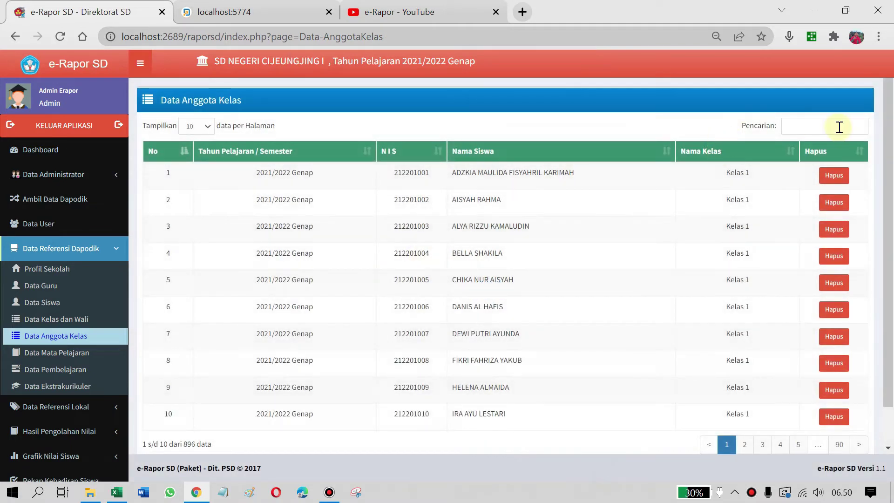
left_click(838, 126)
type("janes")
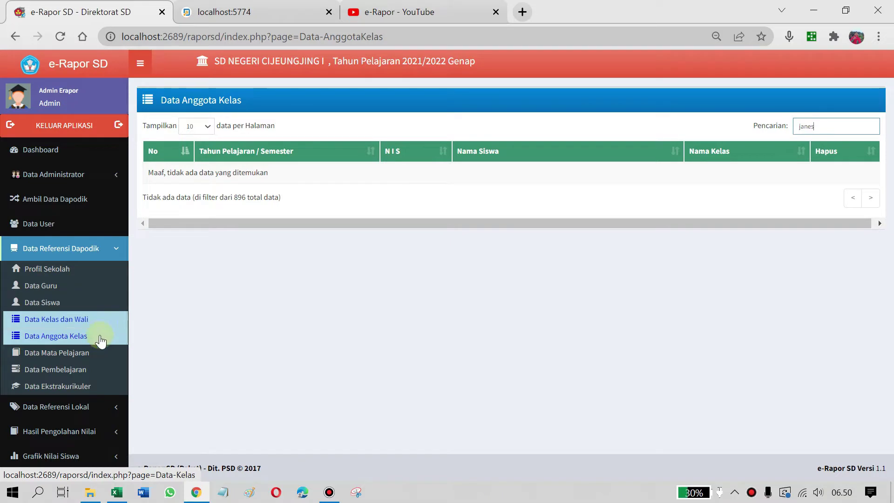
left_click(76, 358)
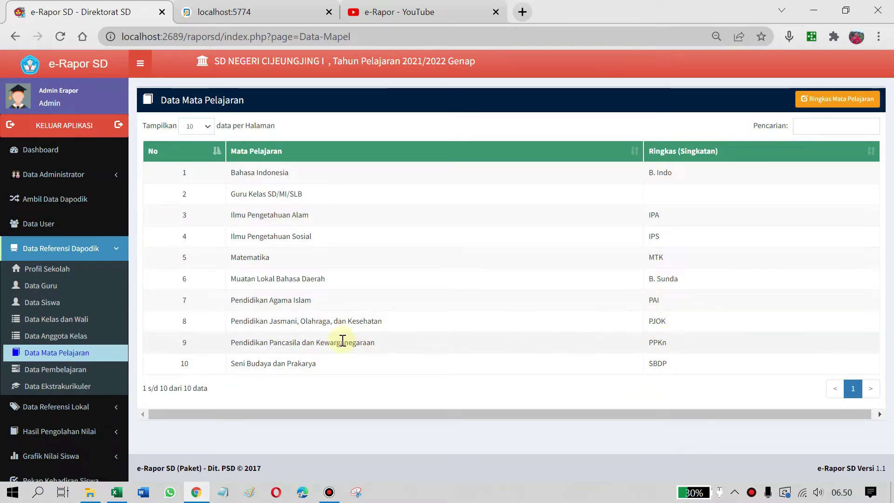
Make subject abbreviations editable with Ringkas Mata Pelajaran and inspect the B. Indo and IPA fields
left_click(836, 99)
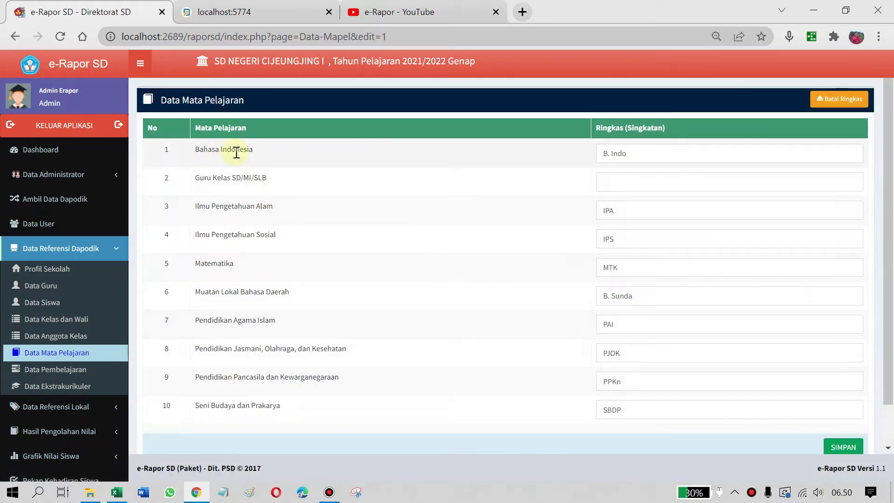
left_click(679, 153)
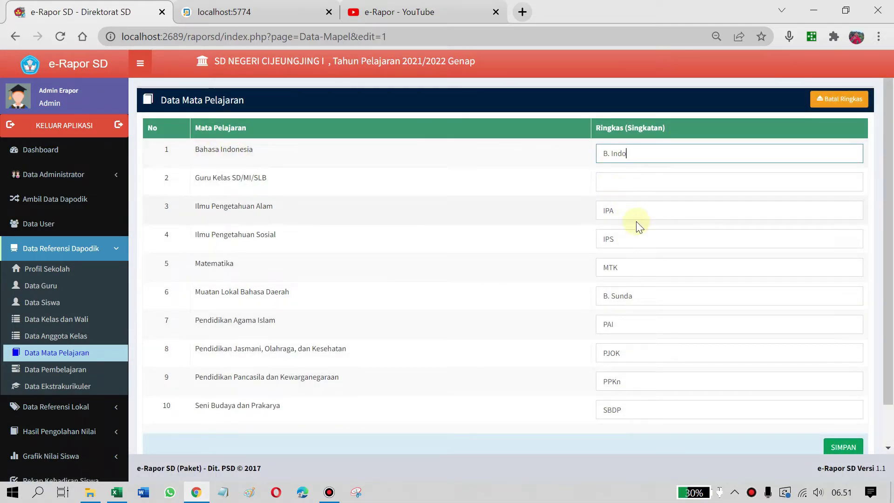
left_click(616, 208)
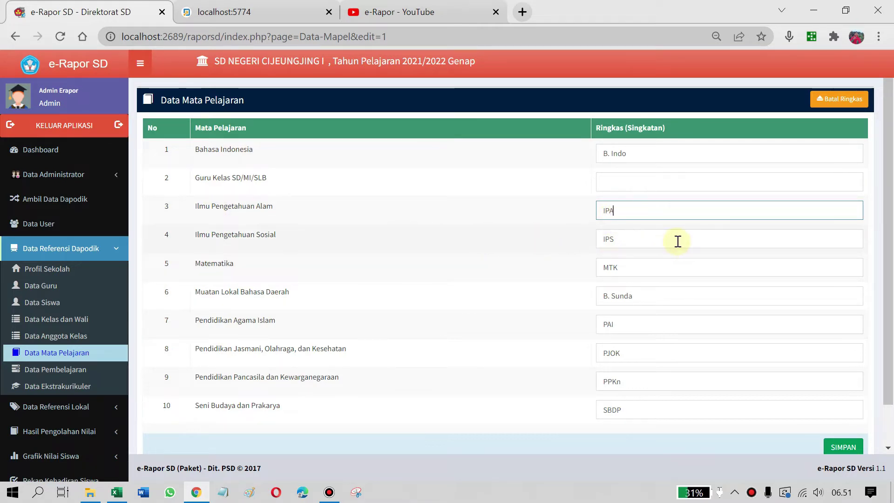
scroll(852, 419, "down", 1)
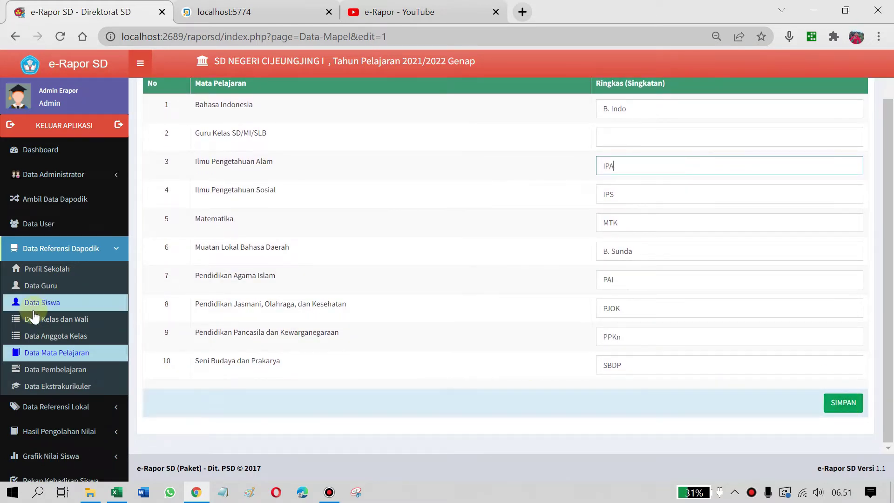
left_click(64, 373)
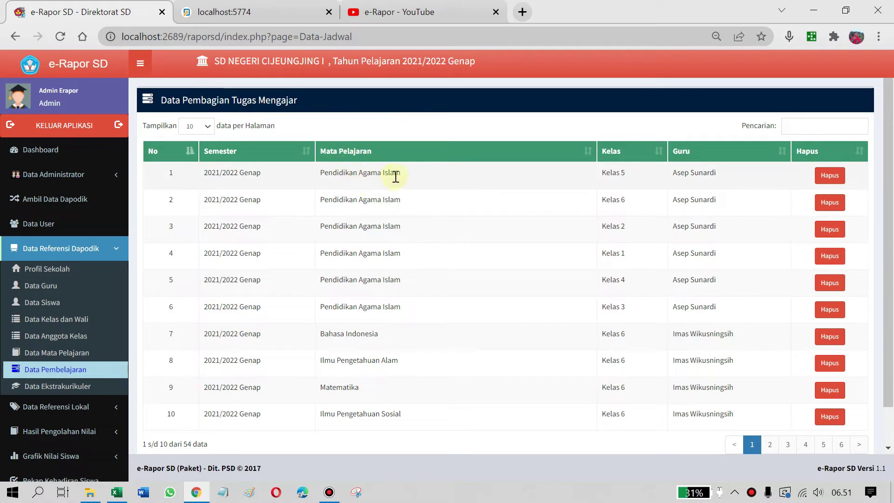
Review the 54 teaching assignments and the empty extracurricular list, then bring up Dapodik
scroll(405, 252, "down", 2)
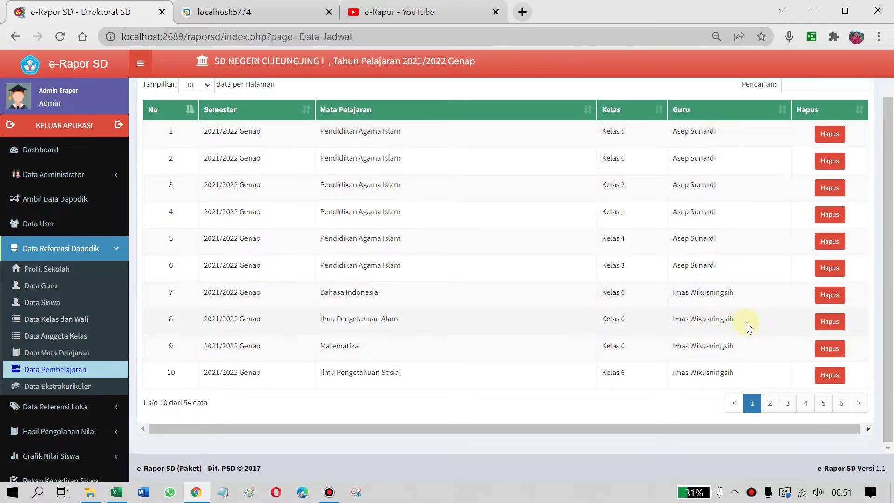
scroll(746, 322, "up", 2)
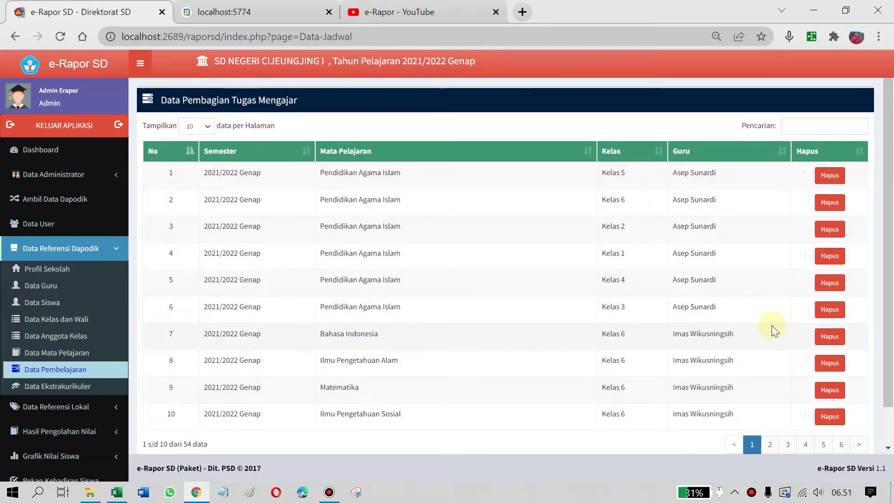
scroll(236, 250, "down", 2)
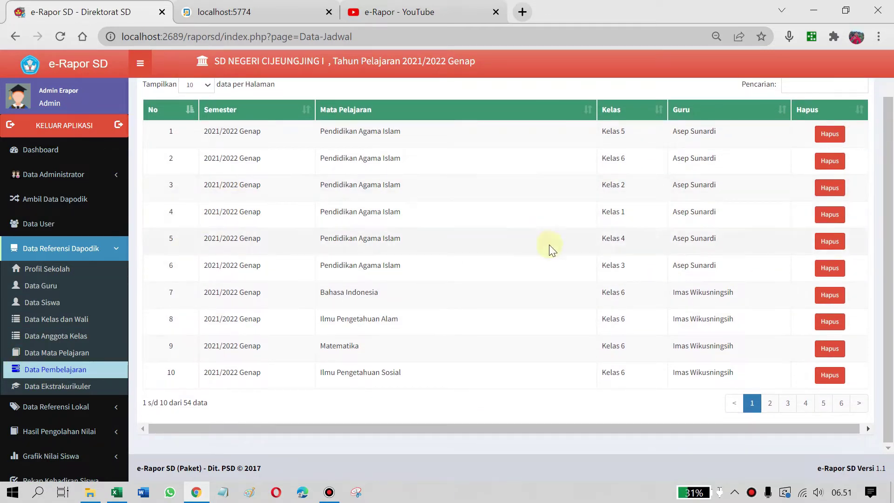
scroll(552, 294, "up", 2)
scroll(405, 379, "down", 2)
scroll(405, 379, "up", 2)
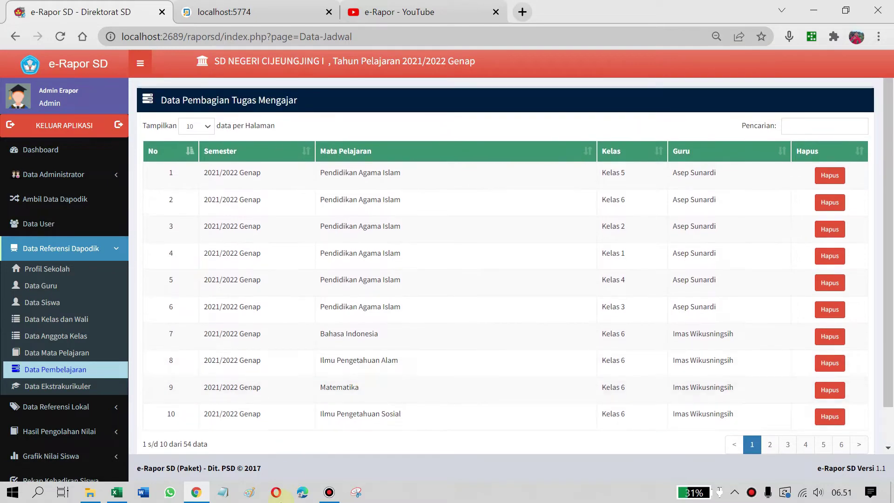
left_click(54, 390)
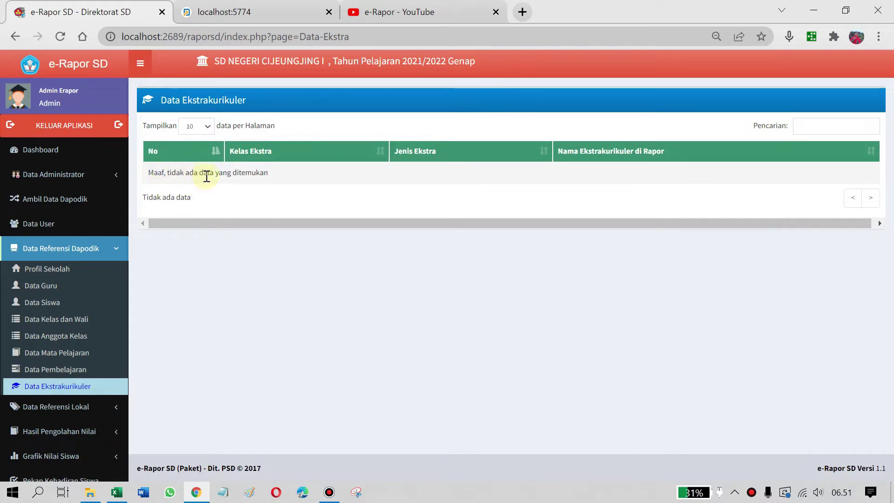
left_click(215, 17)
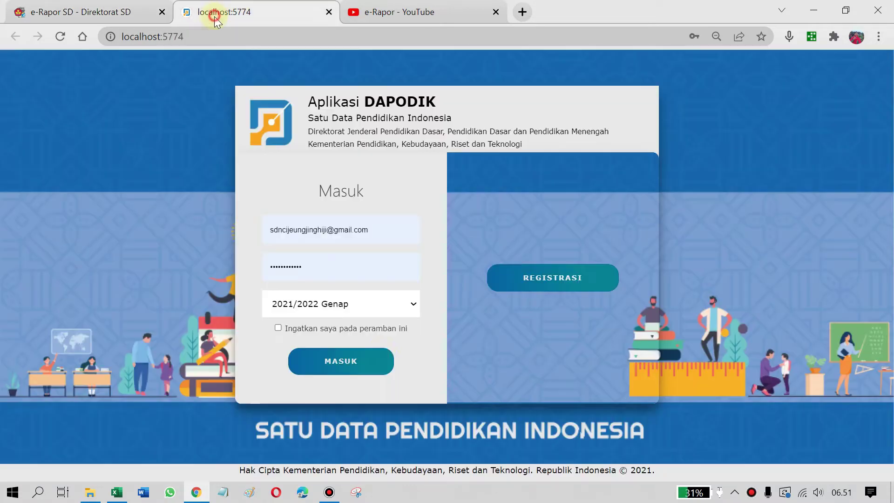
Log in to Dapodik and open the Ekskul list under Rombongan Belajar
left_click(345, 367)
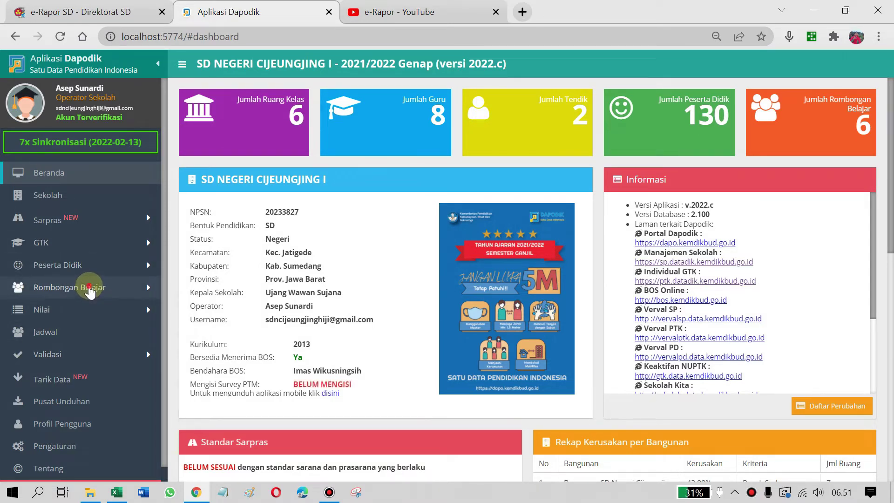
left_click(89, 286)
left_click(80, 333)
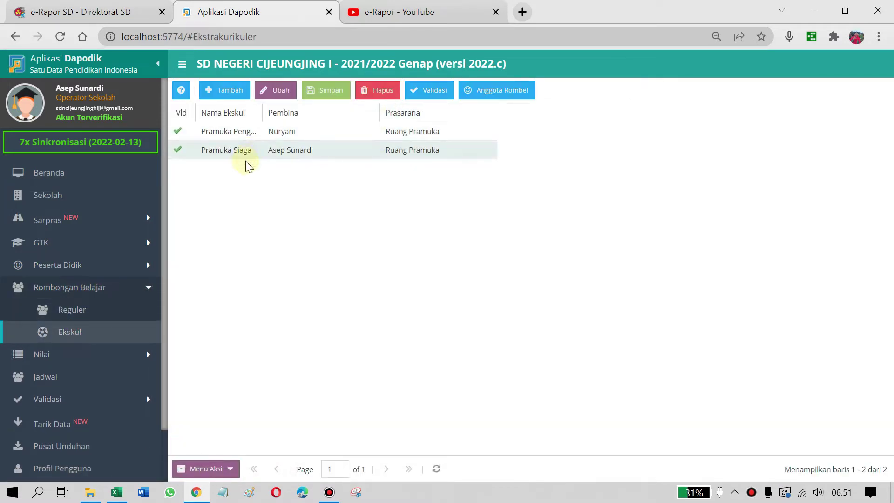
Compare the two Pramuka entries, including Pramuka Siaga's supervisor, then collapse Rombongan Belajar
left_click(242, 152)
left_click(236, 134)
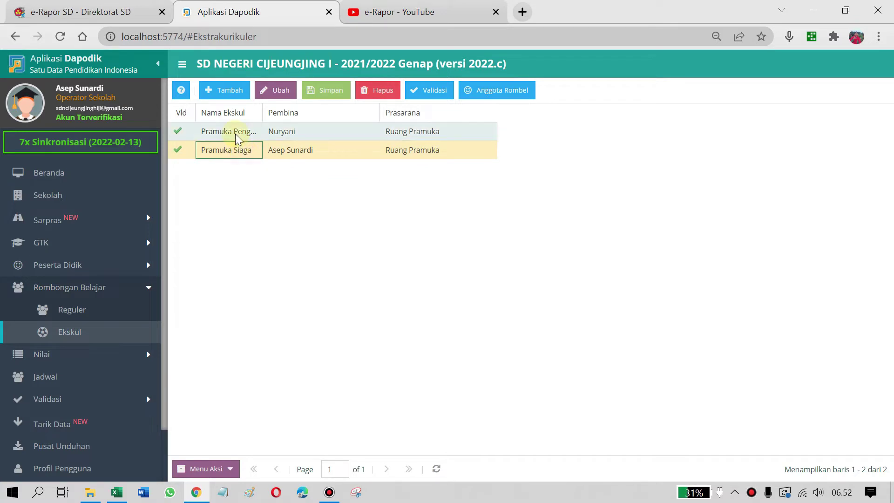
left_click(235, 153)
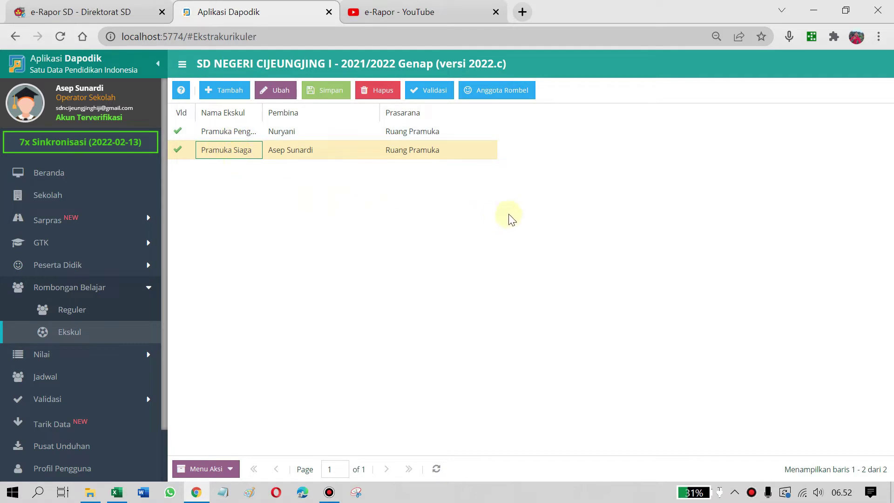
left_click(483, 213)
left_click(216, 132)
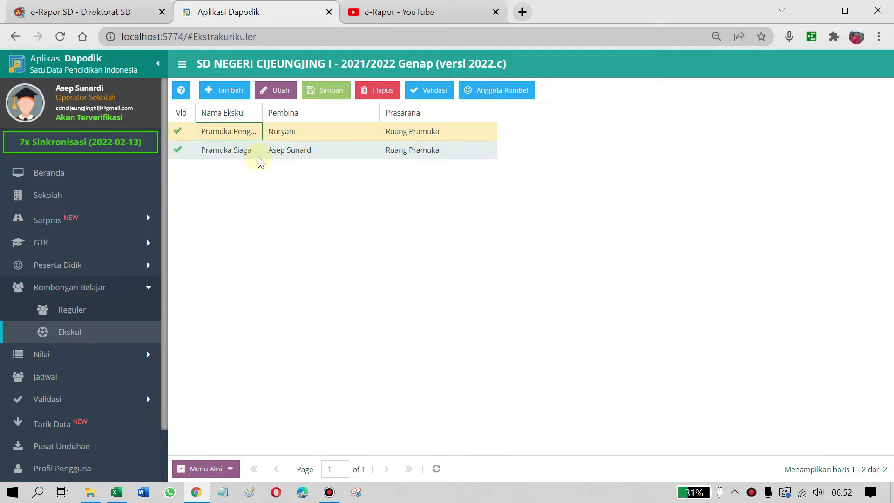
left_click(197, 152)
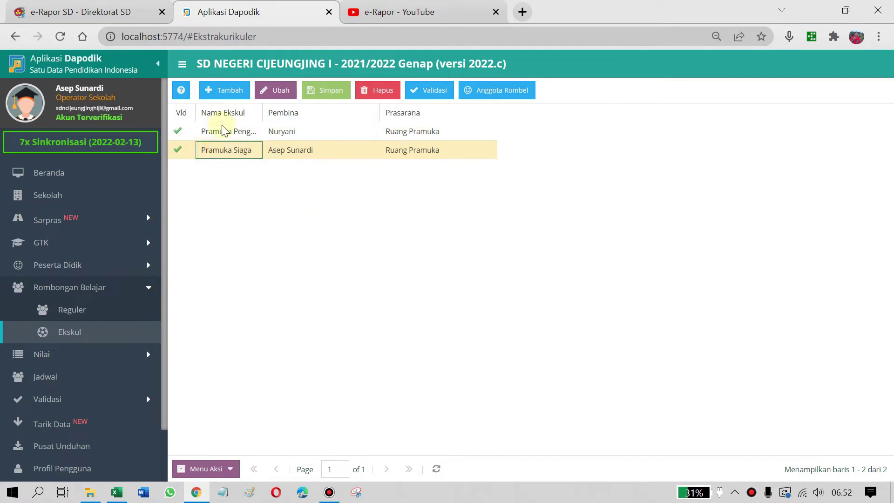
left_click(223, 128)
left_click(326, 150)
left_click(213, 132)
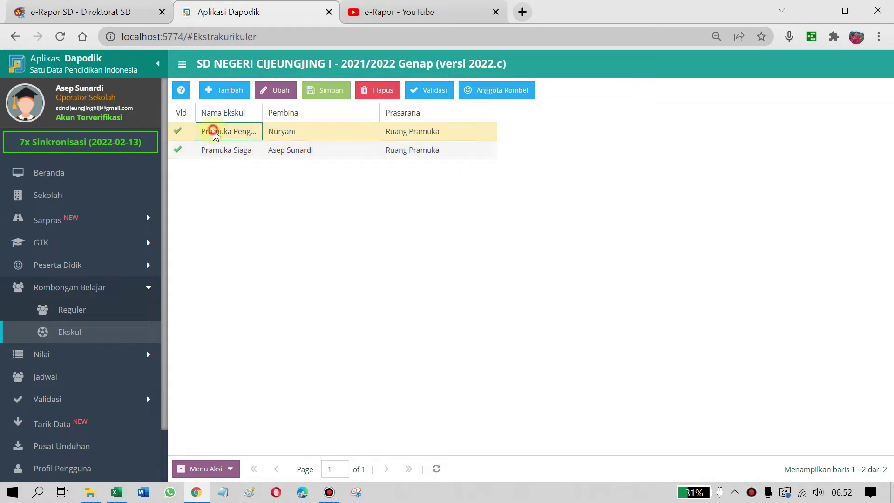
left_click(234, 151)
left_click(230, 131)
left_click(246, 150)
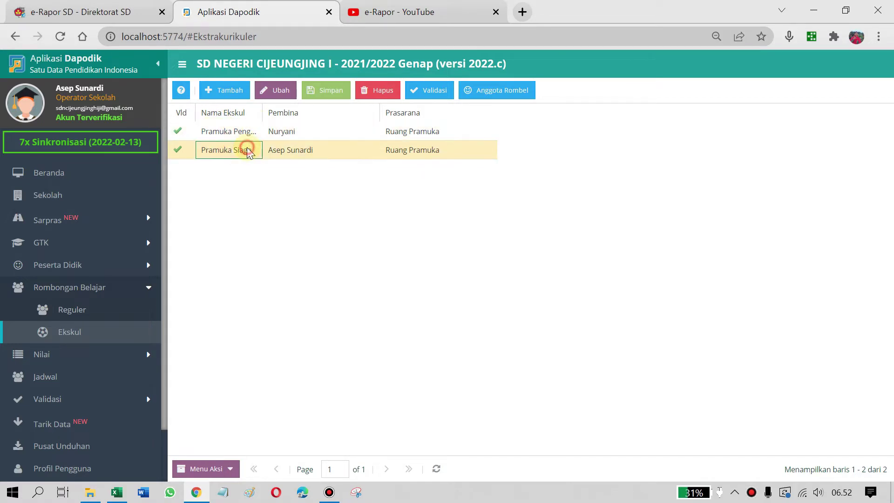
left_click(227, 133)
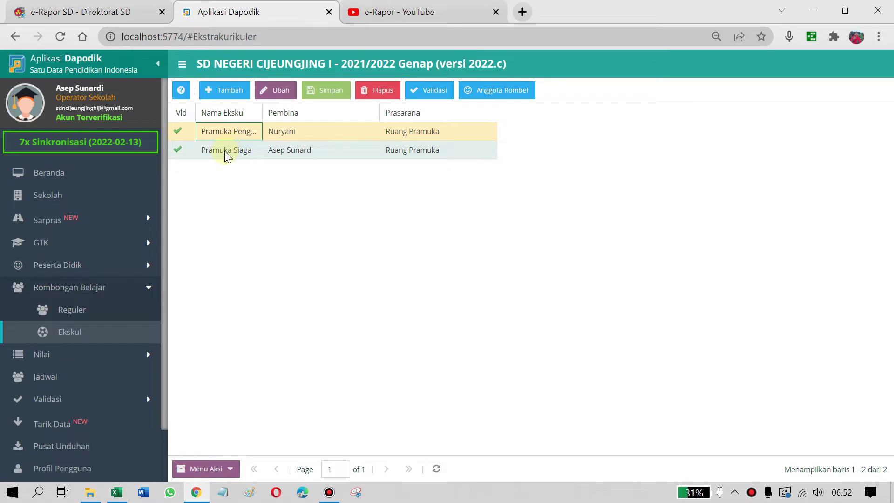
left_click(224, 151)
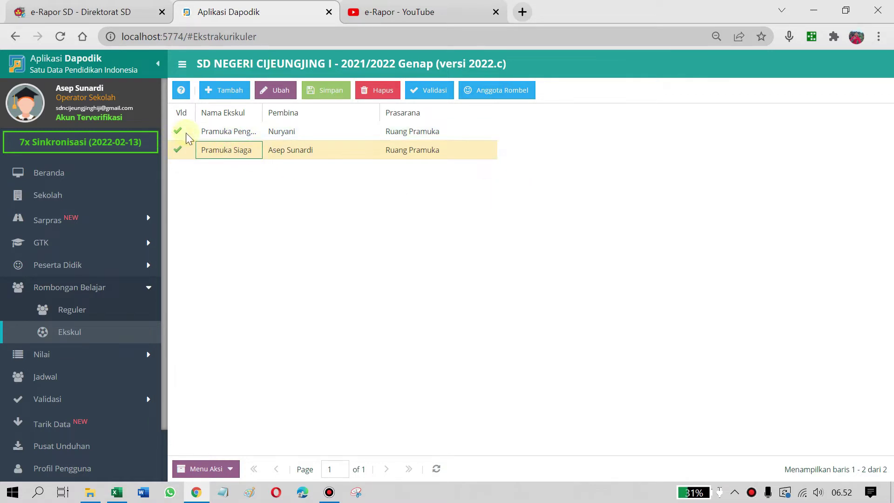
left_click(216, 132)
left_click(237, 150)
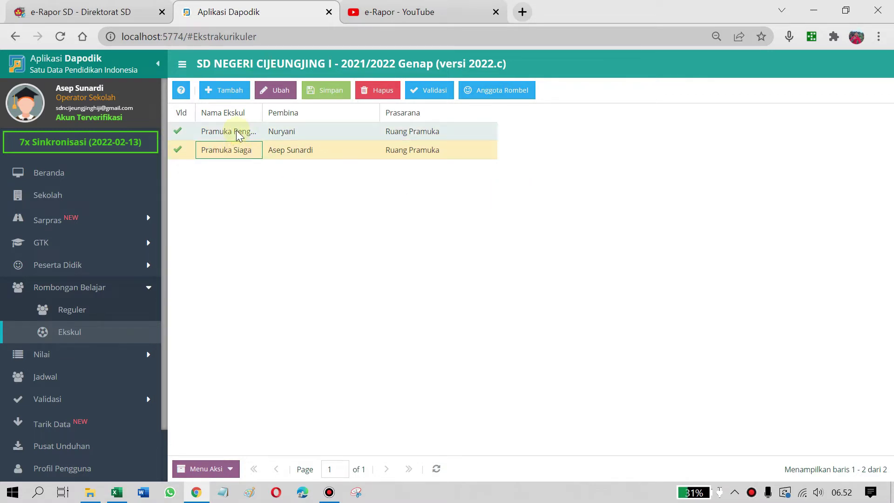
left_click(237, 132)
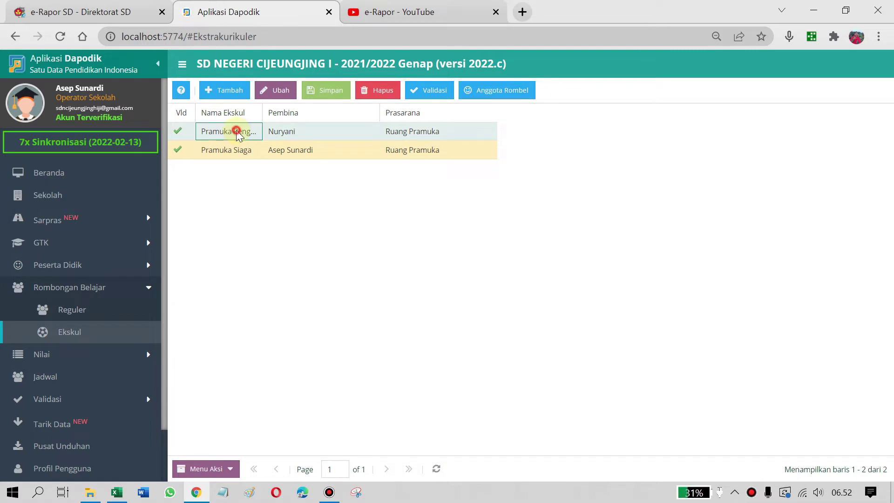
left_click(235, 151)
left_click(233, 132)
left_click(231, 154)
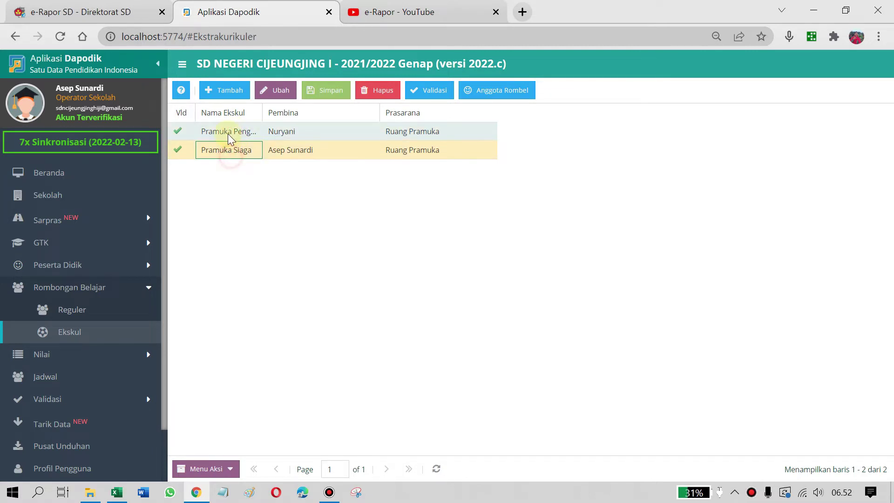
left_click(229, 133)
left_click(230, 151)
left_click(231, 132)
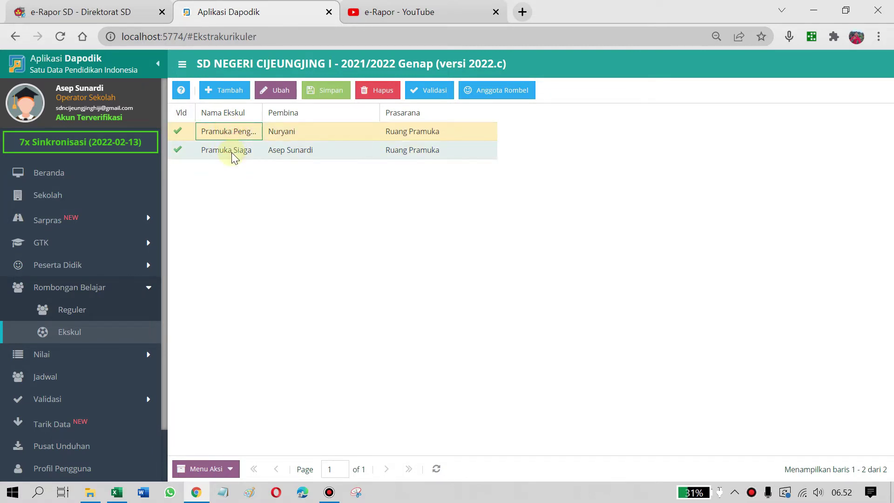
left_click(234, 151)
left_click(233, 134)
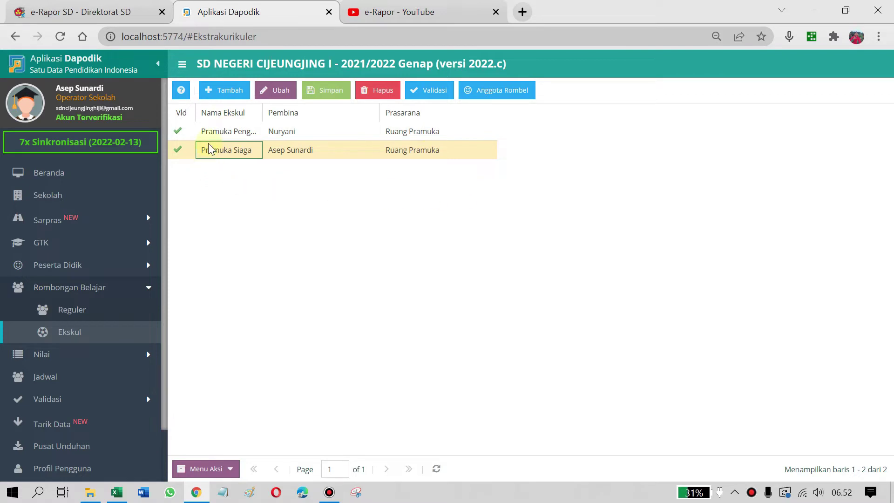
left_click(215, 135)
left_click(218, 150)
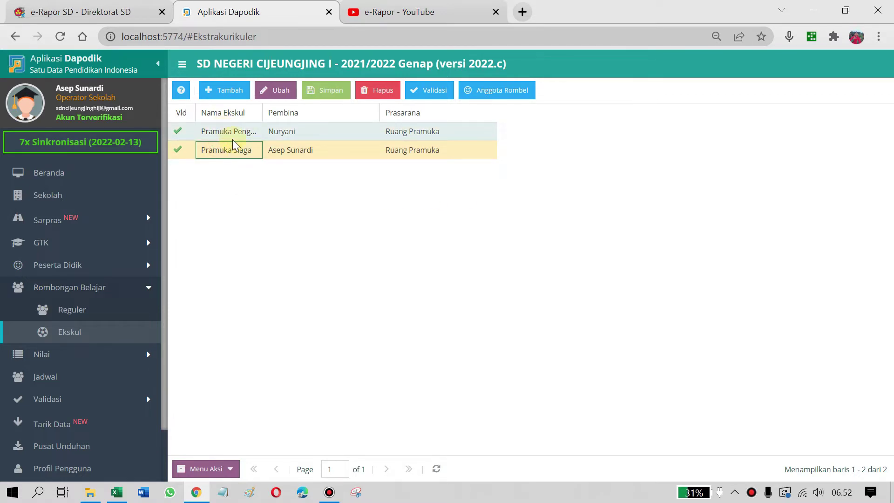
left_click(229, 132)
left_click(227, 150)
left_click(231, 135)
left_click(236, 149)
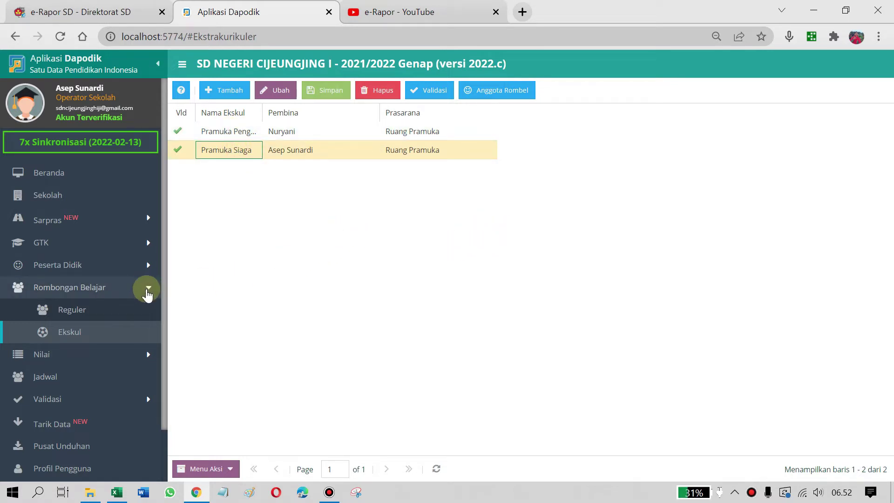
left_click(150, 289)
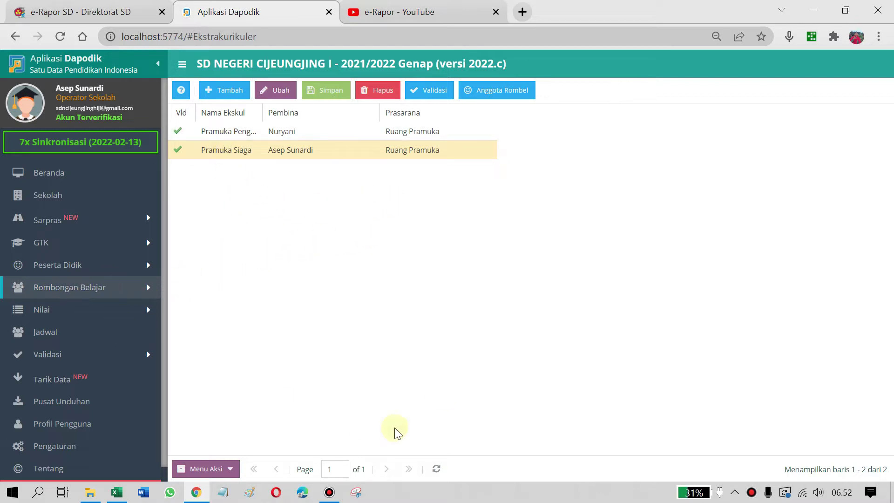
Back in e-Rapor SD, open the K13 subject mapping page under local reference data
left_click(79, 19)
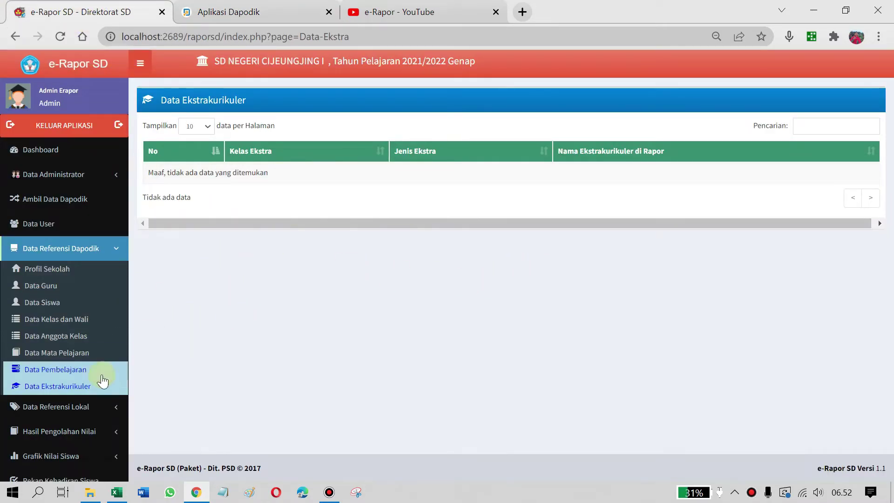
scroll(99, 376, "down", 3)
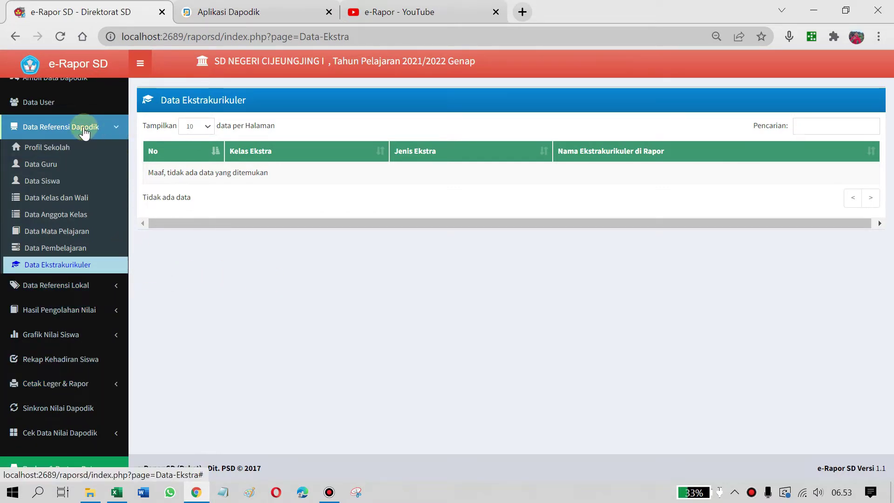
left_click(117, 129)
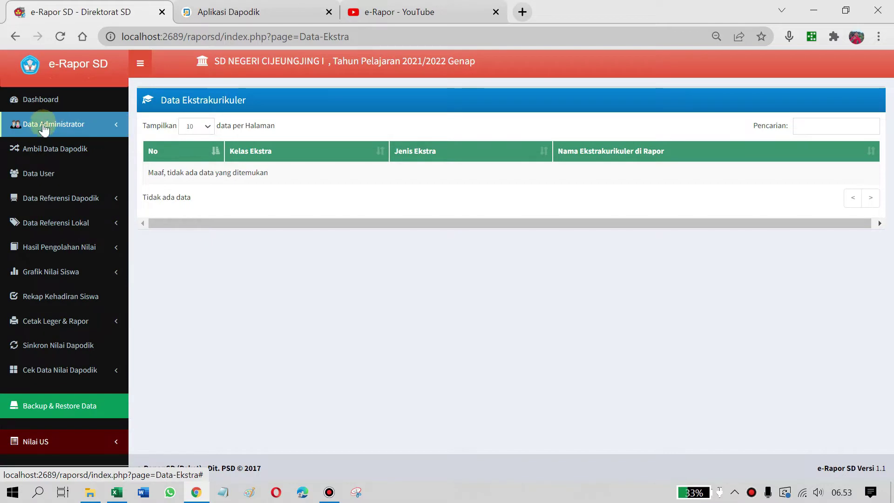
scroll(66, 220, "up", 2)
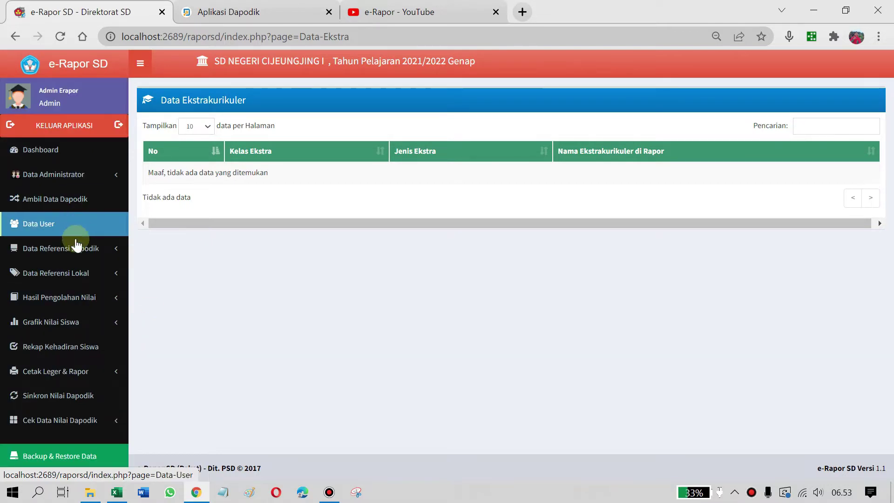
left_click(58, 279)
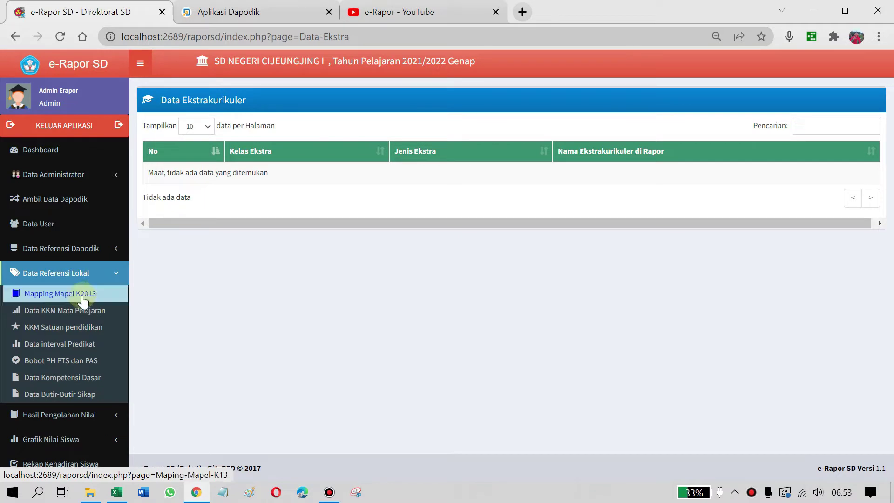
left_click(51, 295)
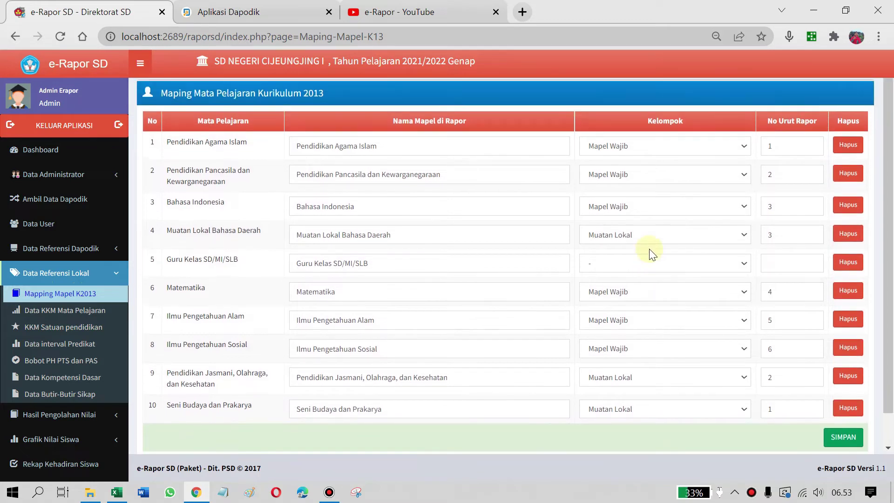
Keep Pendidikan Agama Islam as Mapel Wajib and Bahasa Daerah as Muatan Lokal, then return to Dapodik
left_click(395, 157)
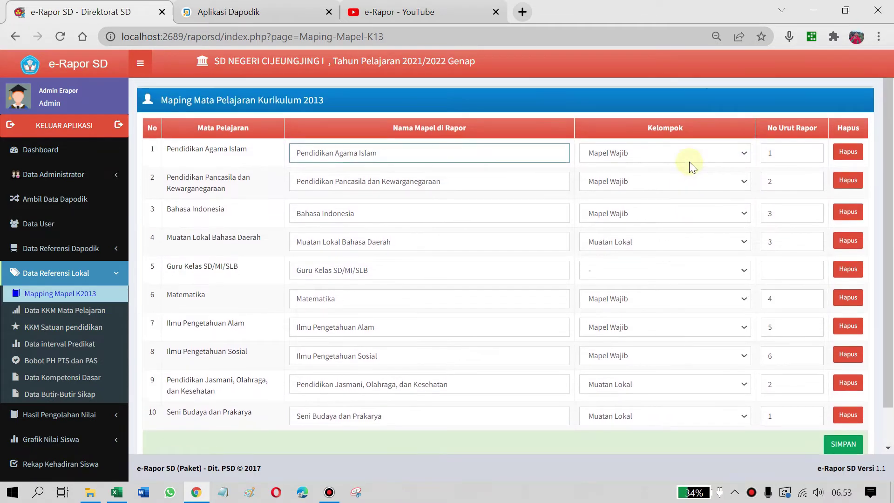
left_click(749, 155)
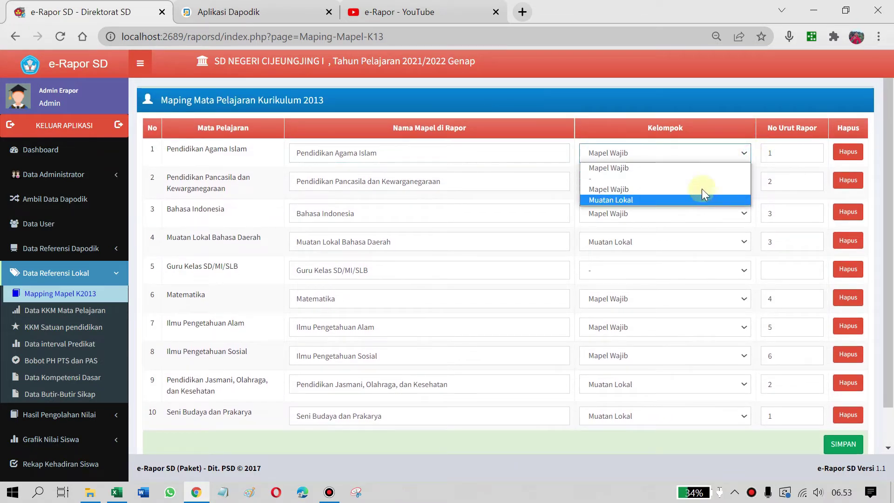
left_click(708, 166)
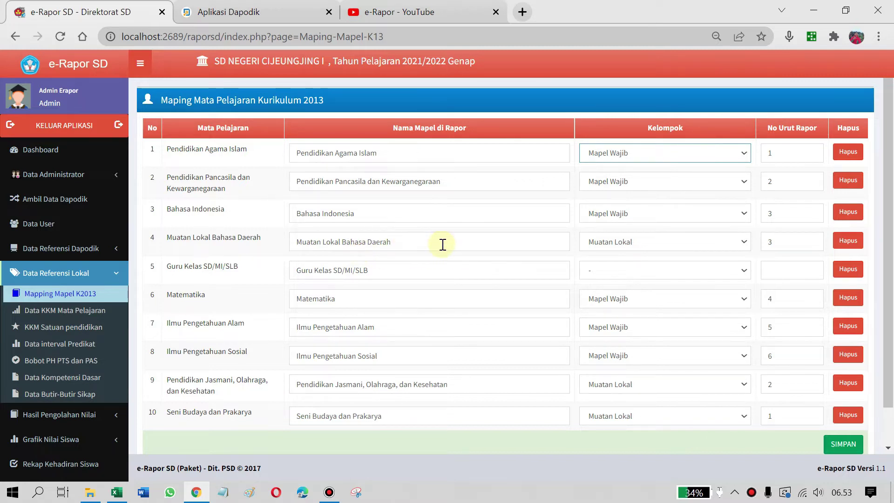
left_click(726, 242)
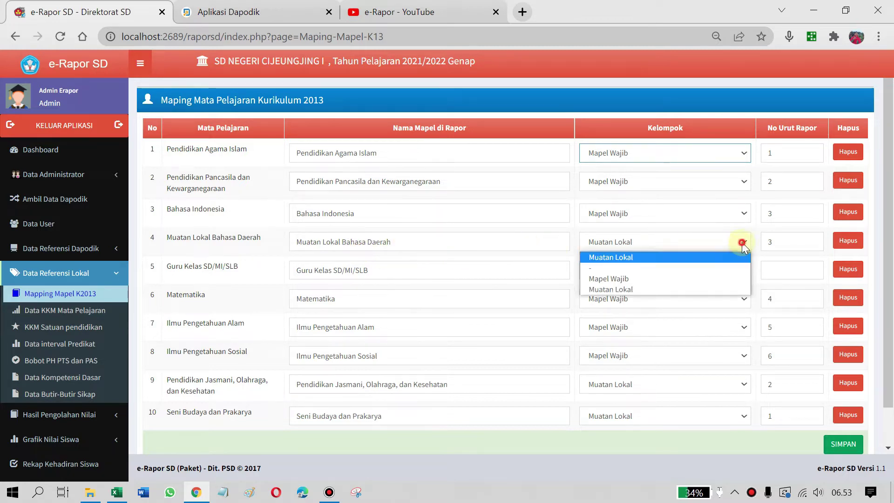
left_click(649, 258)
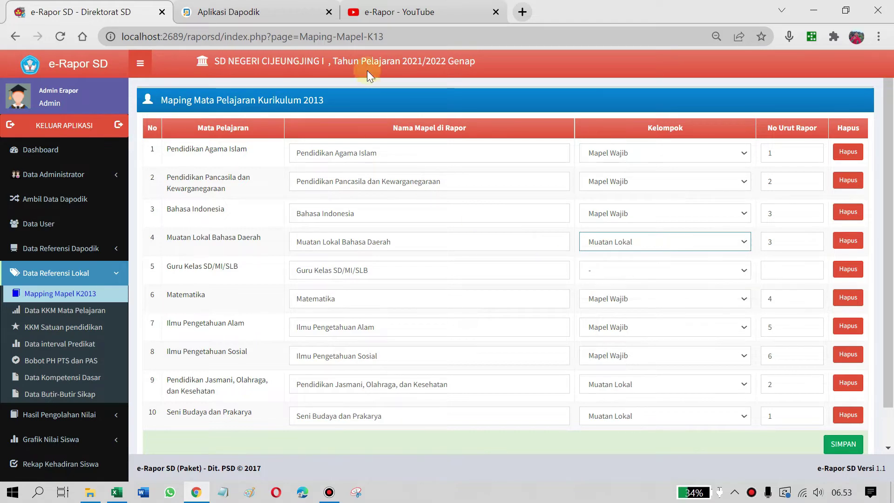
left_click(223, 16)
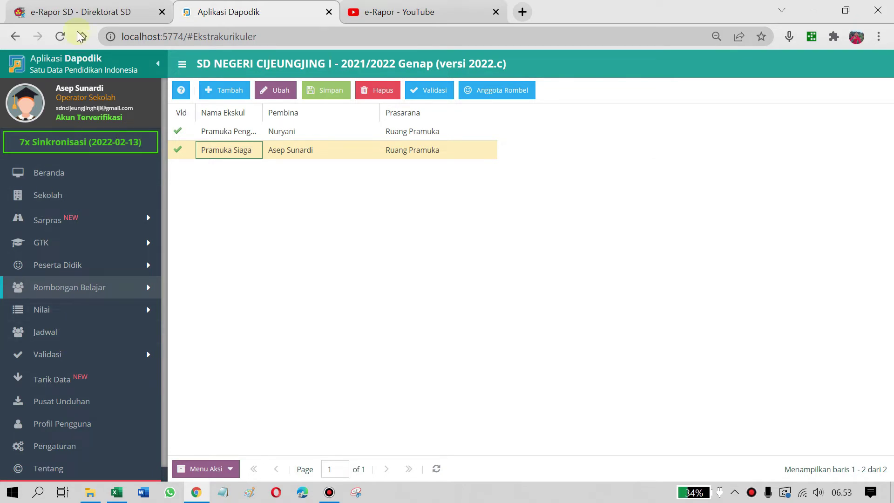
Browse the Dapodik sidebar's student records and GTK staff categories
left_click(84, 9)
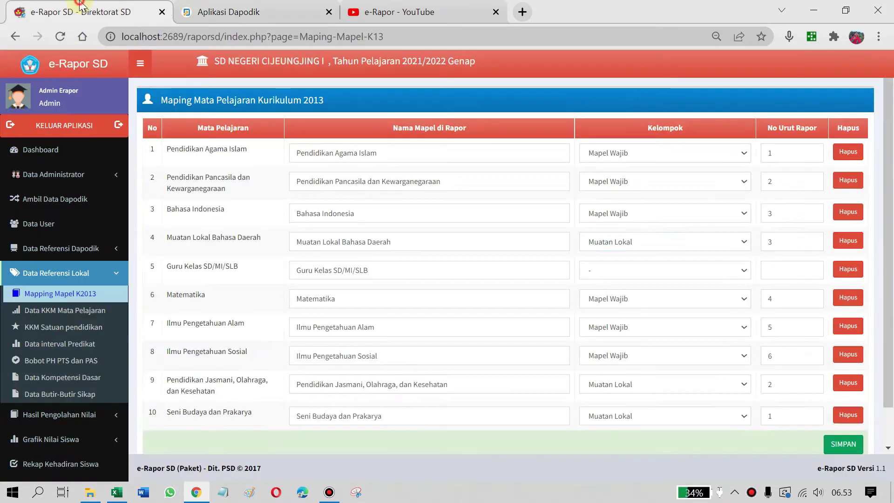
left_click(214, 7)
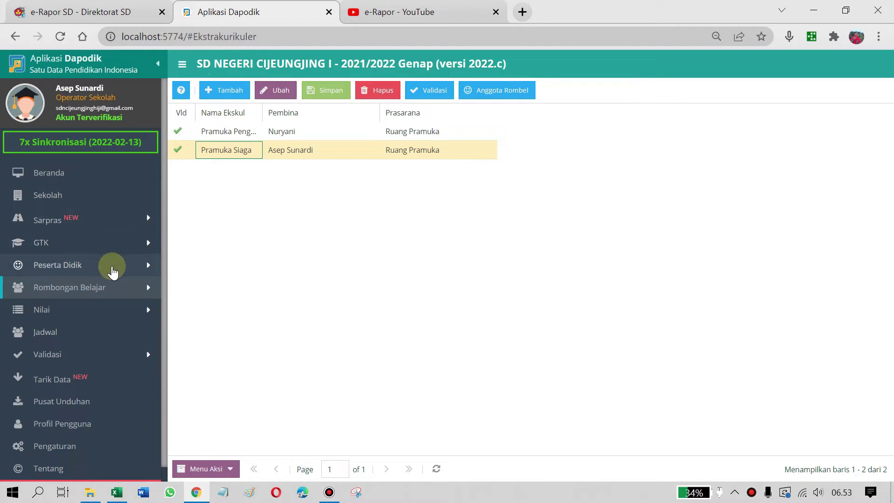
left_click(113, 272)
left_click(123, 263)
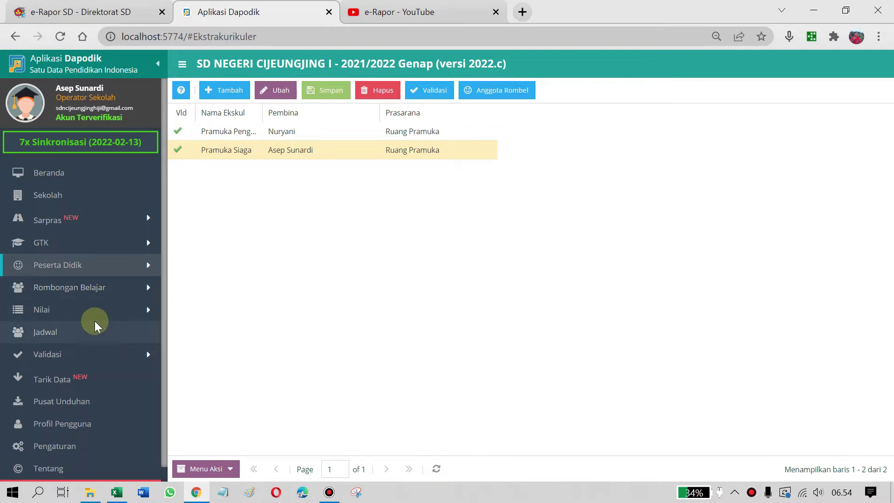
left_click(101, 248)
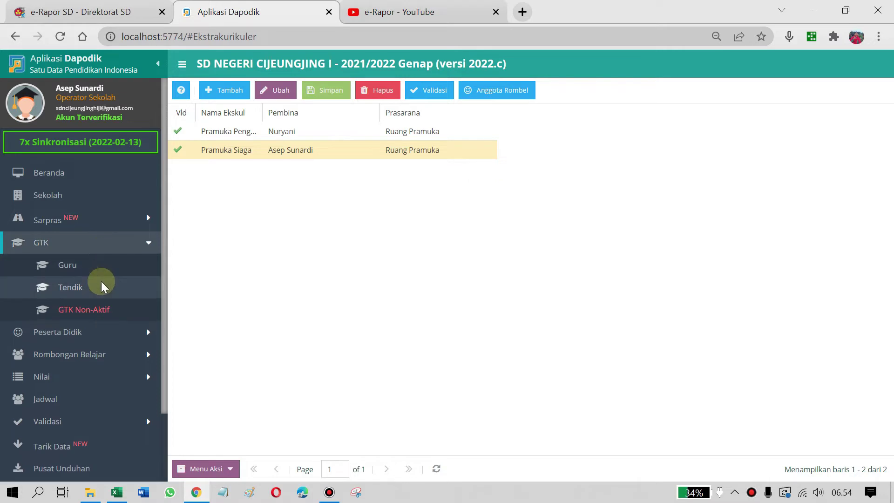
left_click(133, 239)
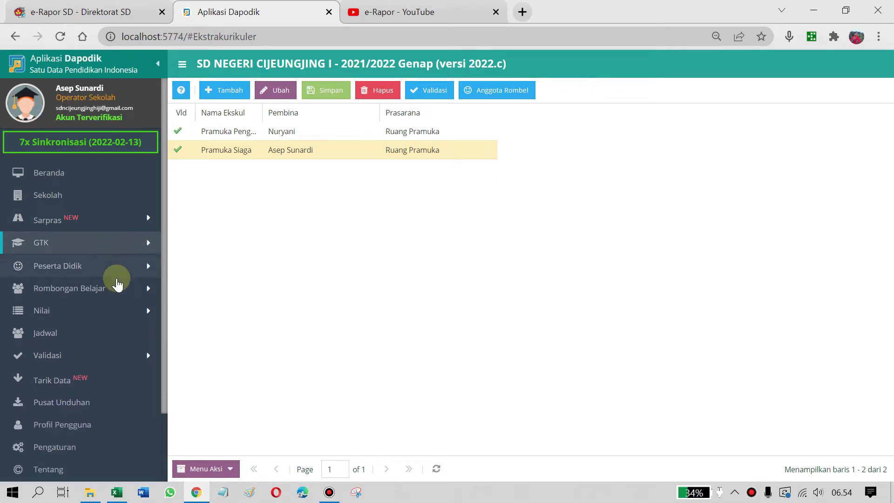
Open the Reguler class groups under Rombongan Belajar and select Kelas 1
left_click(116, 286)
left_click(114, 271)
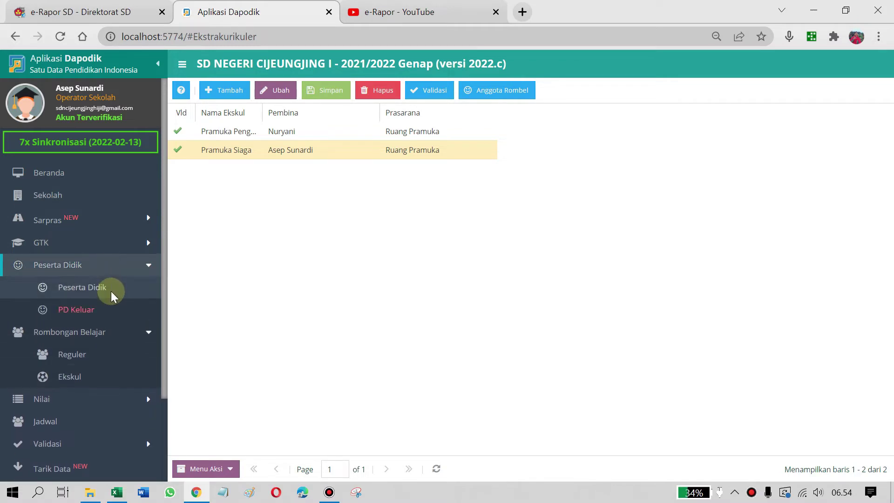
left_click(105, 340)
left_click(91, 355)
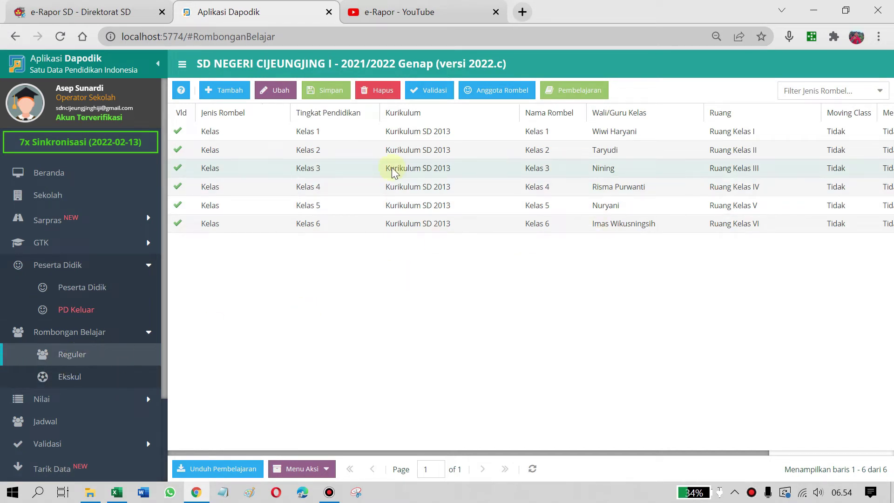
left_click(299, 135)
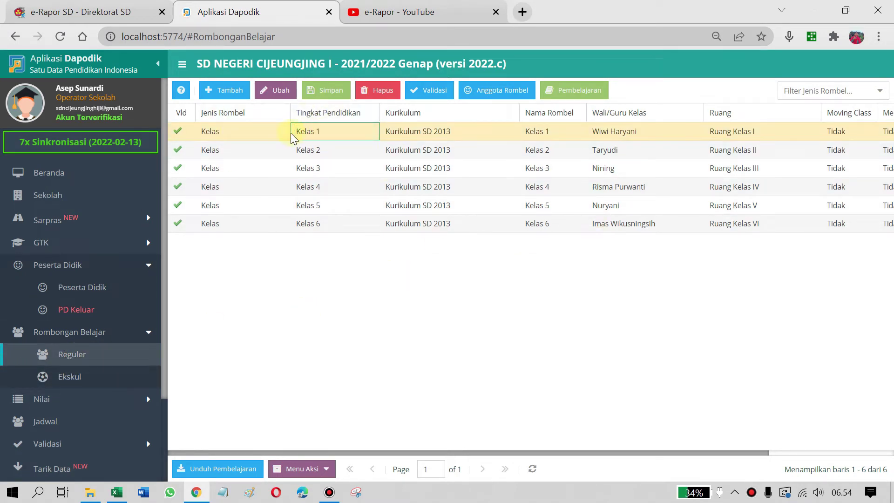
Review Kelas 1's Pembelajaran subject list in Dapodik, then close it and return to e-Rapor
left_click(574, 90)
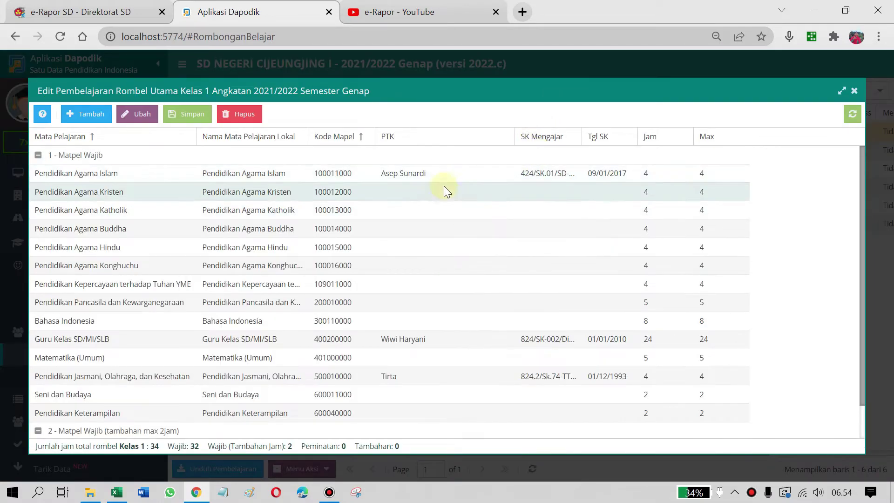
scroll(433, 188, "down", 1)
scroll(427, 191, "up", 1)
scroll(419, 298, "down", 1)
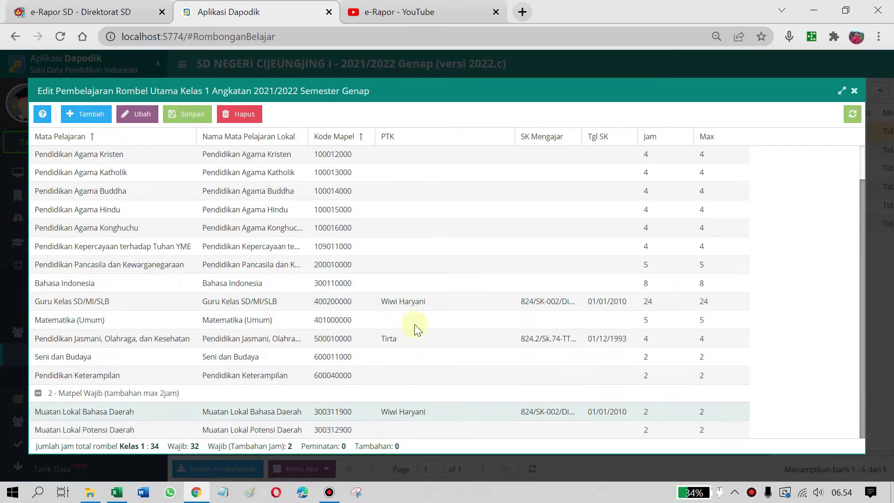
scroll(412, 337, "up", 2)
scroll(398, 347, "down", 2)
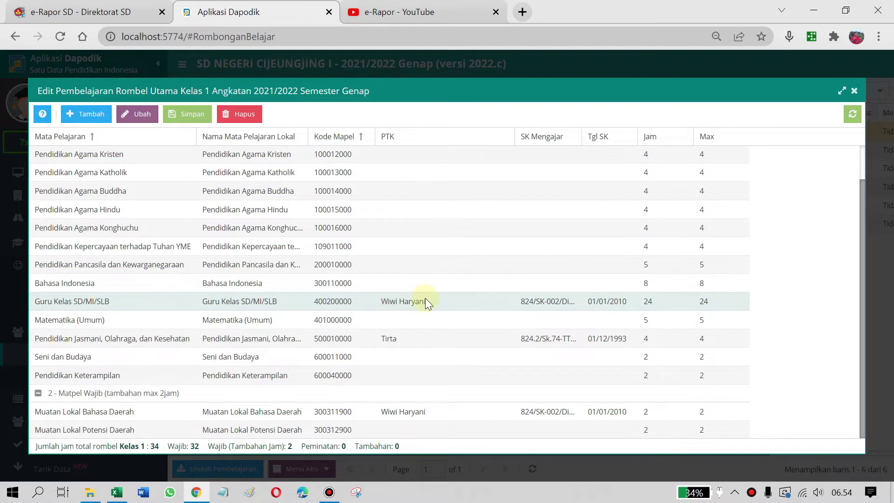
left_click(855, 91)
left_click(75, 7)
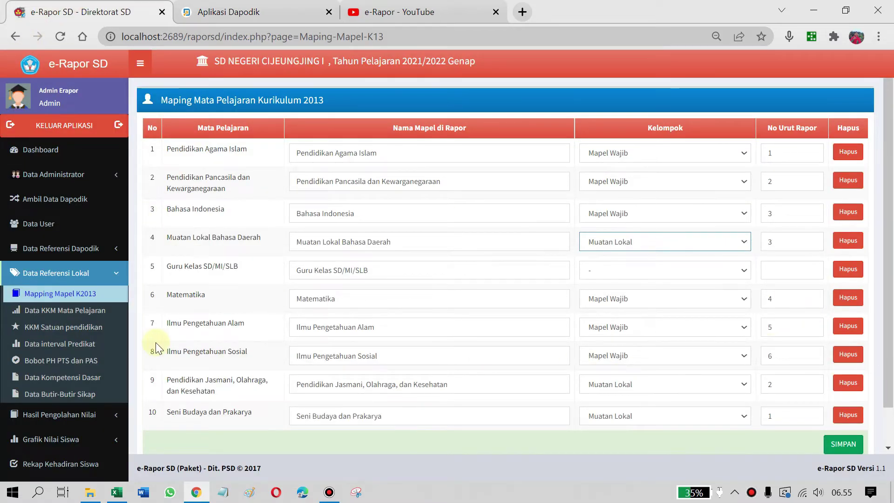
Set Pendidikan Jasmani and Seni Budaya dan Prakarya to Mapel Wajib in the Kelompok dropdowns
scroll(678, 237, "down", 1)
scroll(680, 259, "up", 1)
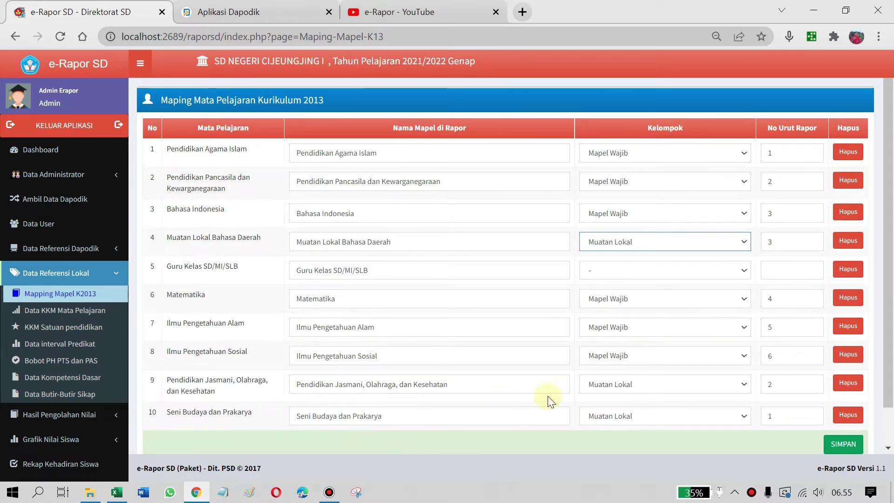
left_click(744, 386)
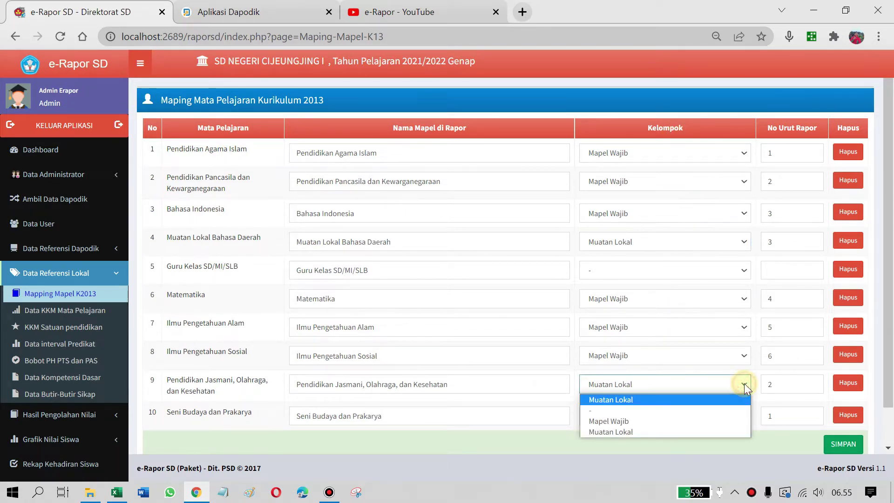
left_click(688, 421)
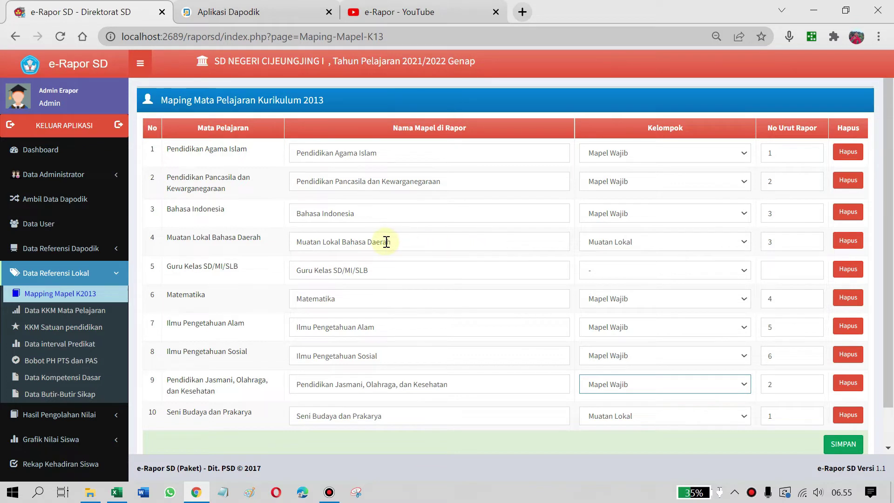
scroll(699, 428, "down", 1)
left_click(743, 376)
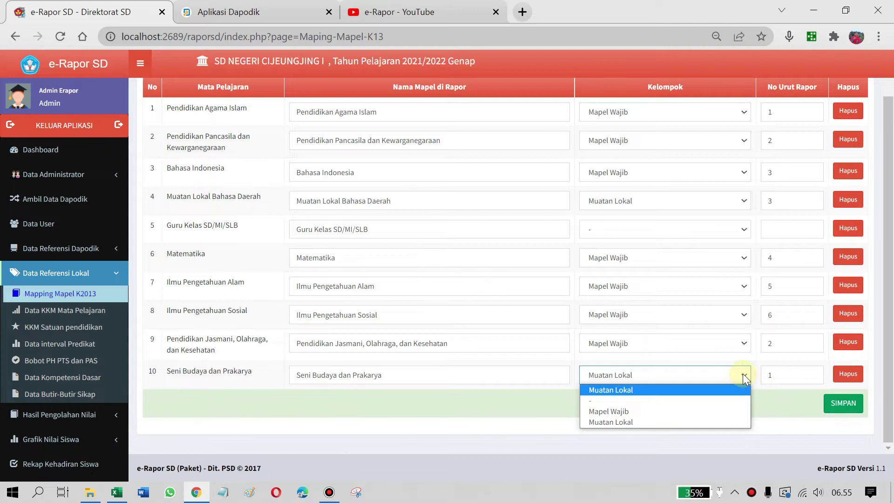
left_click(719, 412)
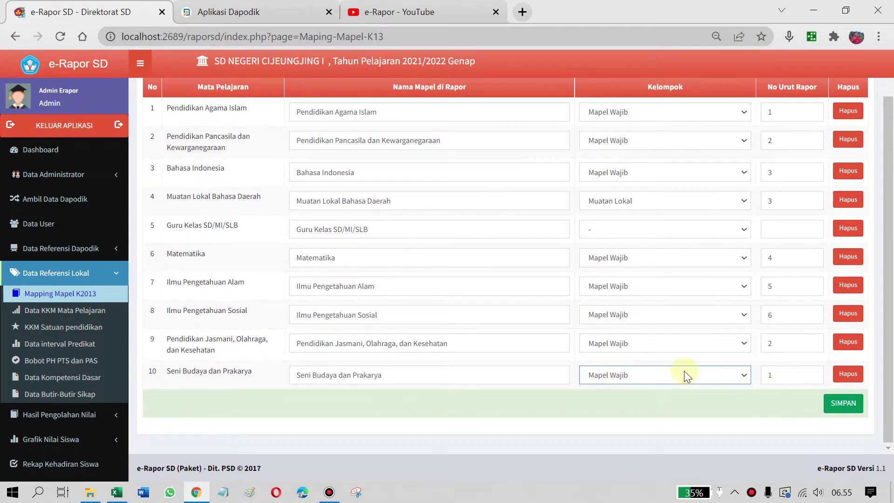
Check the No Urut Rapor values for rows 1, 2 and Bahasa Indonesia
scroll(683, 373, "up", 1)
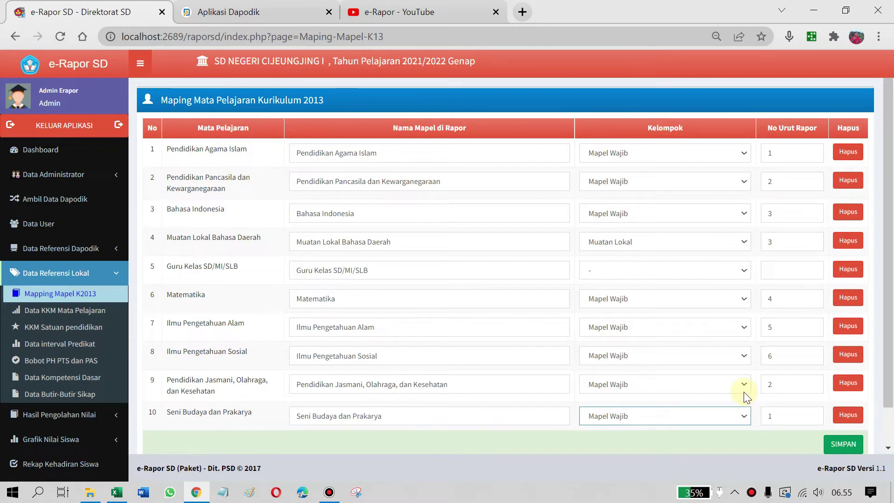
scroll(717, 373, "down", 1)
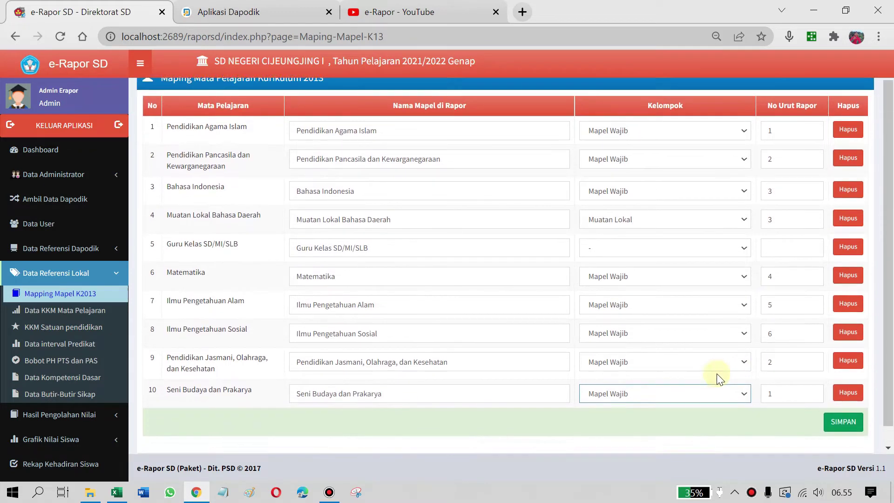
scroll(717, 380, "up", 1)
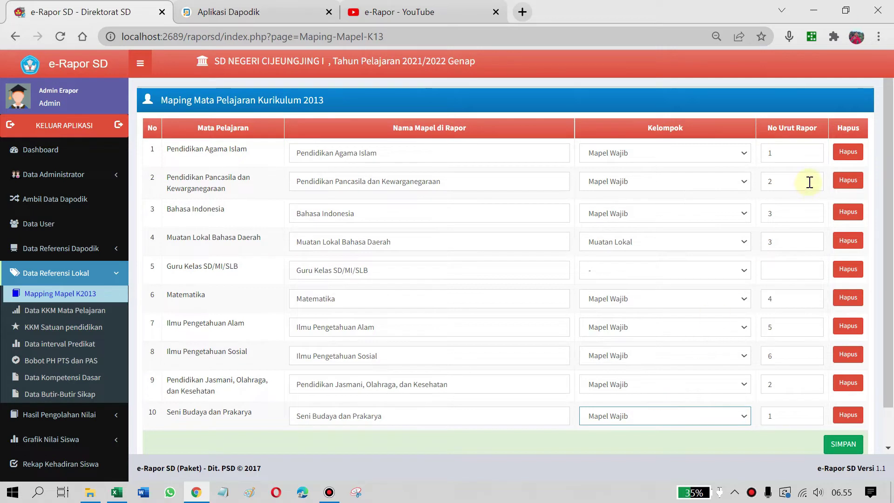
left_click(785, 152)
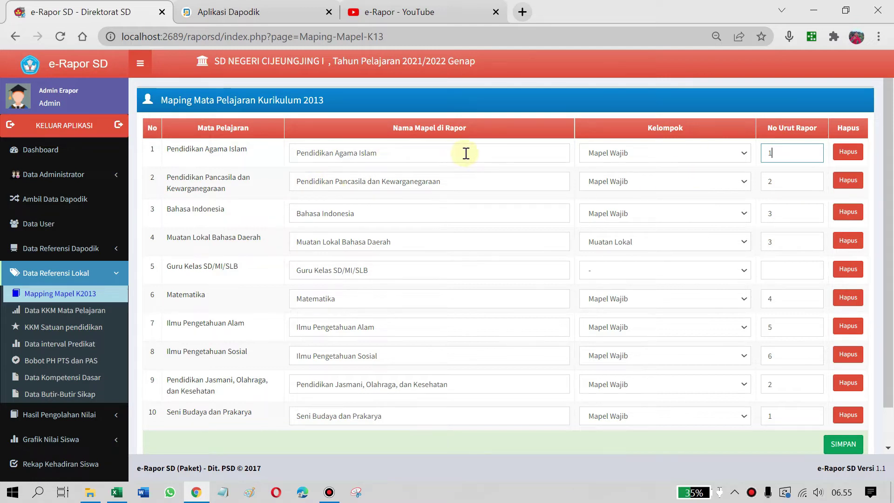
left_click(802, 181)
left_click(794, 213)
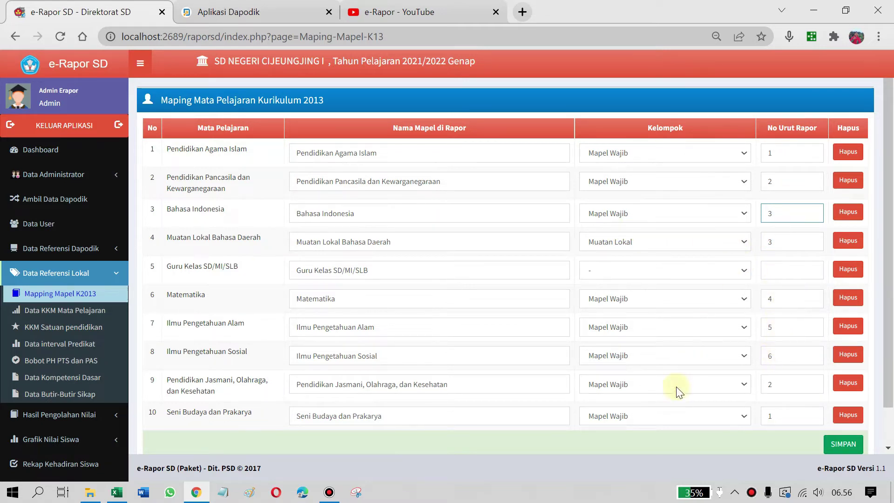
Check Pendidikan Jasmani's Kelompok and the report order values of the core subjects
scroll(745, 385, "down", 2)
left_click(741, 341)
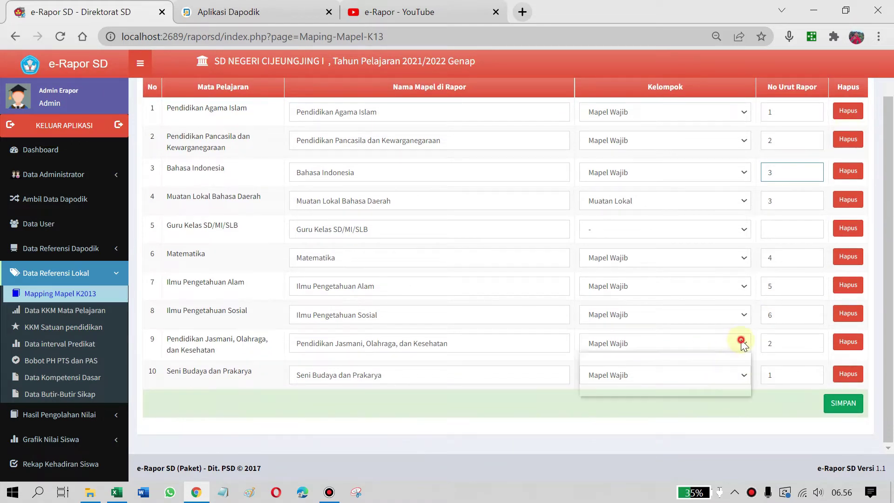
left_click(746, 340)
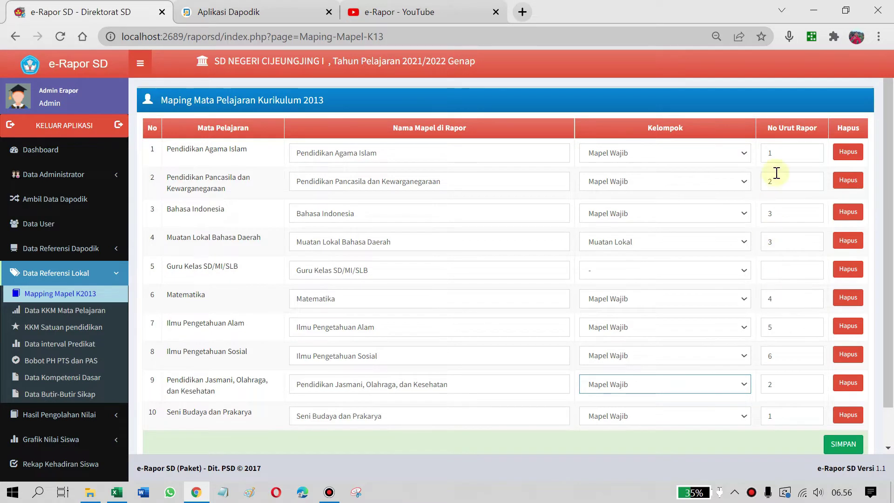
left_click(784, 214)
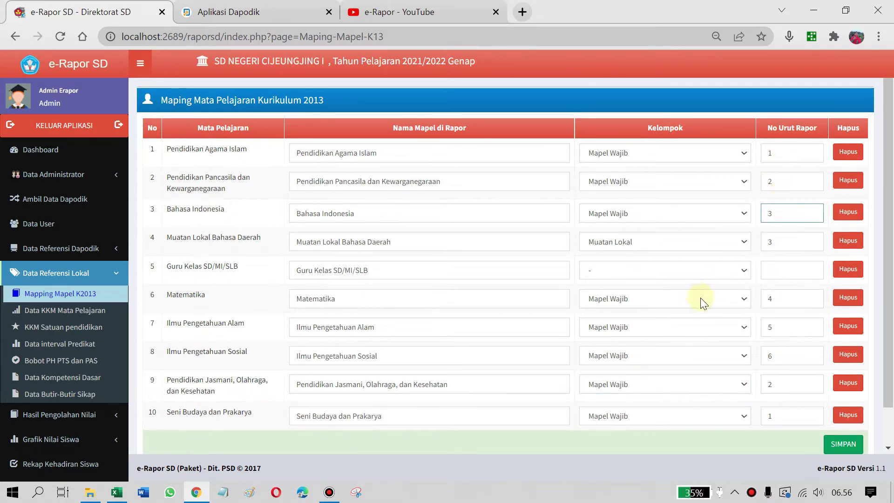
left_click(780, 299)
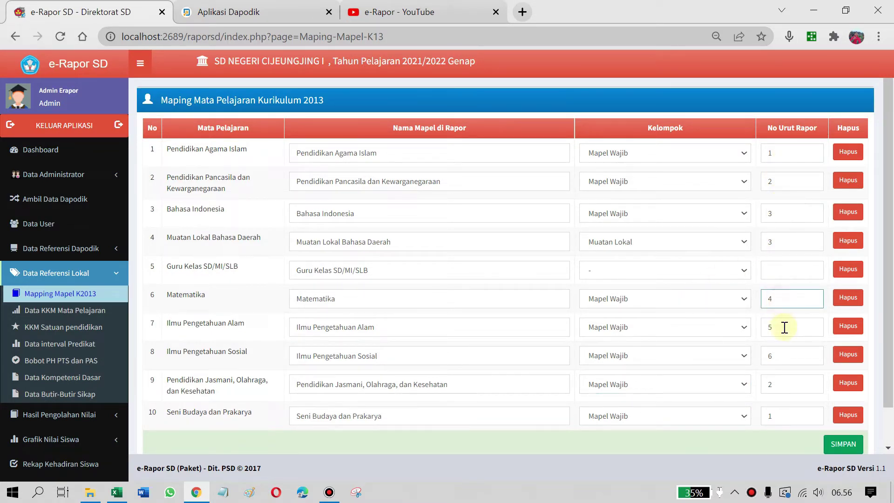
left_click(784, 328)
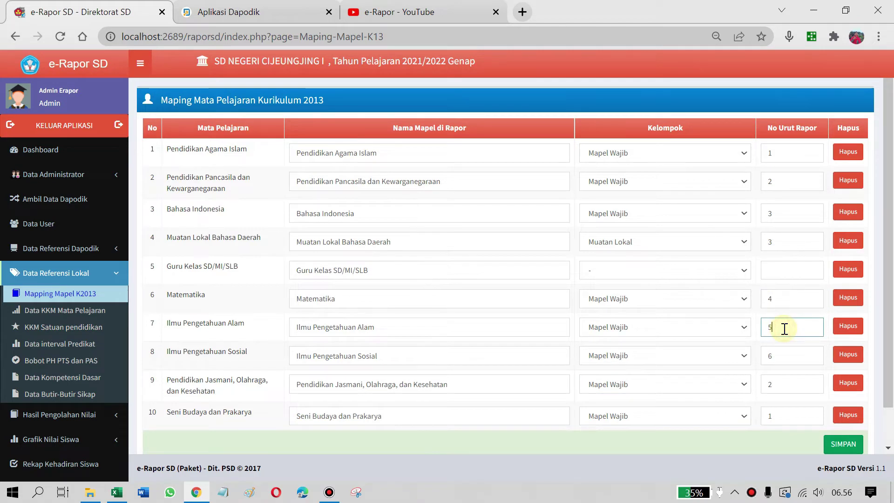
left_click(783, 358)
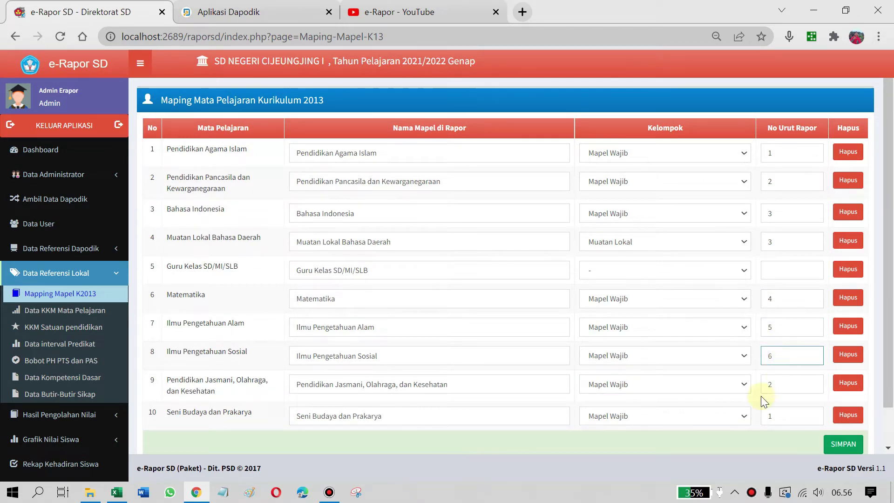
left_click(785, 414)
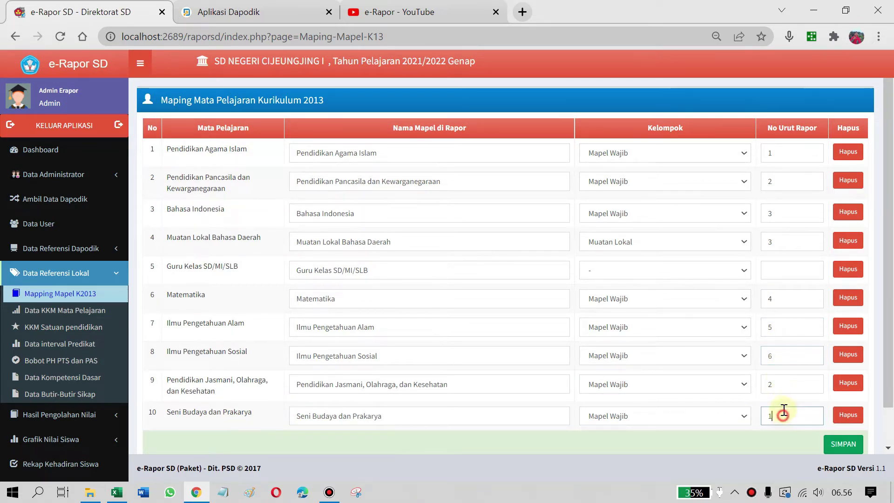
Set Pendidikan Jasmani's report order to 7 and Muatan Lokal Bahasa Daerah's to 1
left_click(785, 378)
scroll(784, 379, "down", 1)
scroll(784, 379, "up", 1)
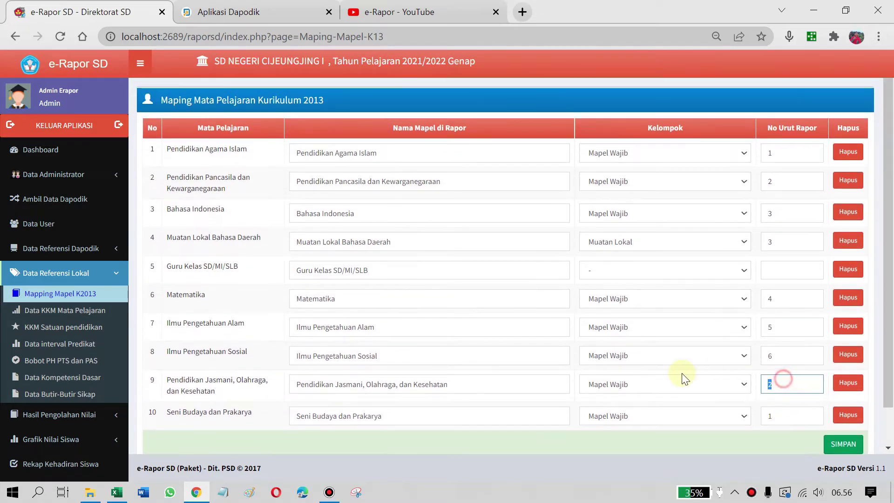
type("7")
key("Tab")
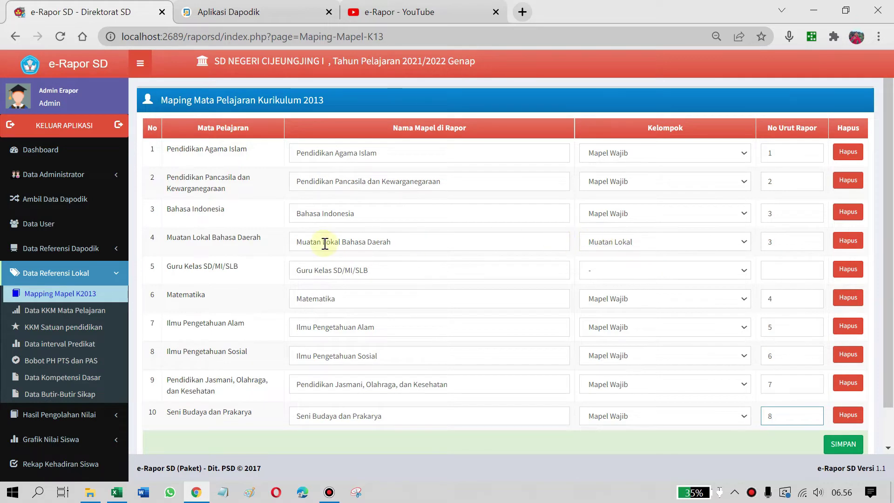
double_click(790, 243)
type("1")
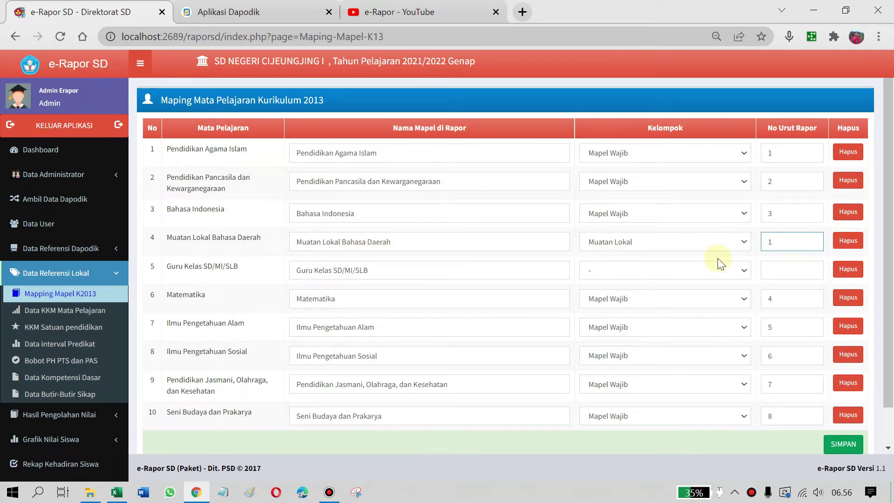
Save the updated K13 subject mapping
scroll(730, 348, "down", 1)
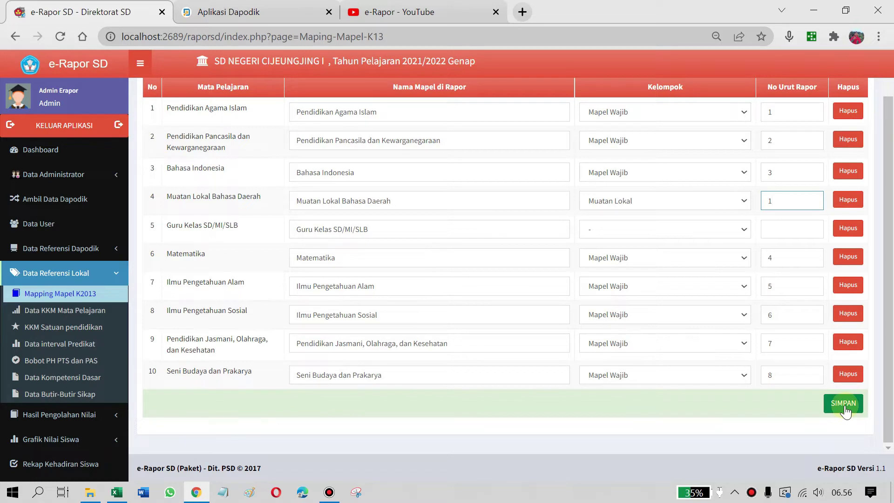
scroll(699, 238, "up", 1)
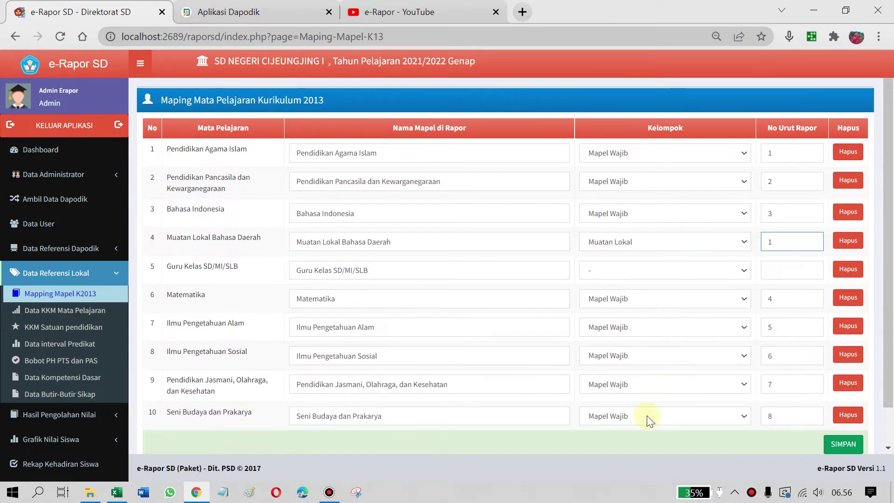
scroll(643, 340, "down", 1)
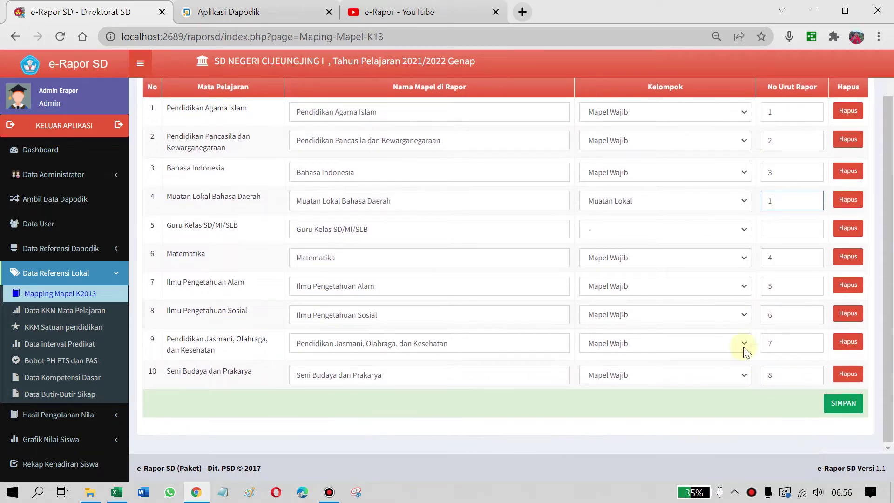
left_click(849, 410)
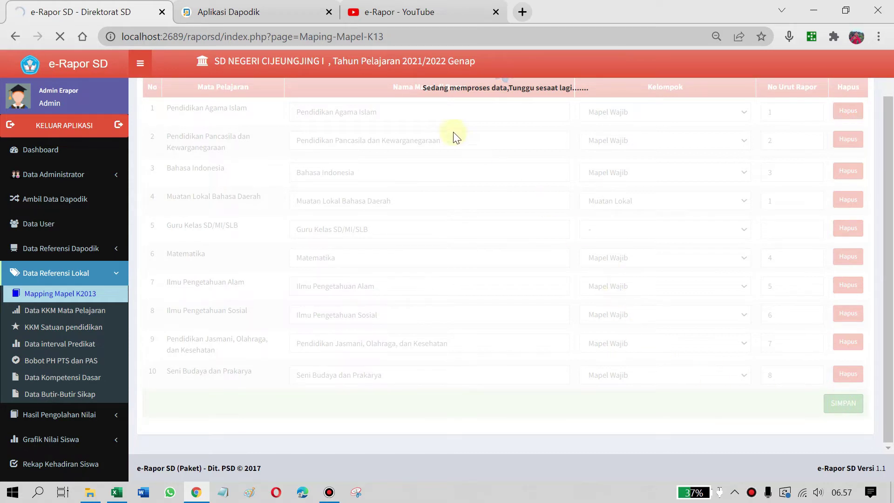
While the save runs, switch to Aplikasi Dapodik to view the Kelas 1–6 class groups
scroll(450, 126, "up", 1)
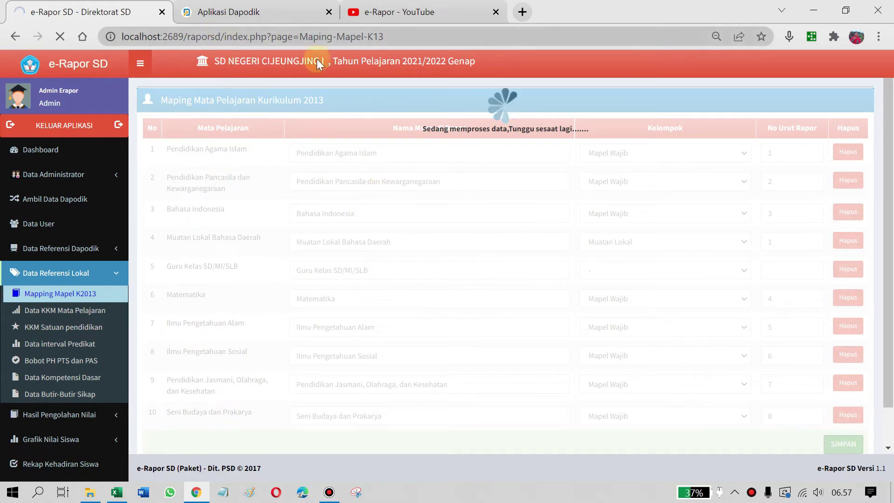
left_click(262, 15)
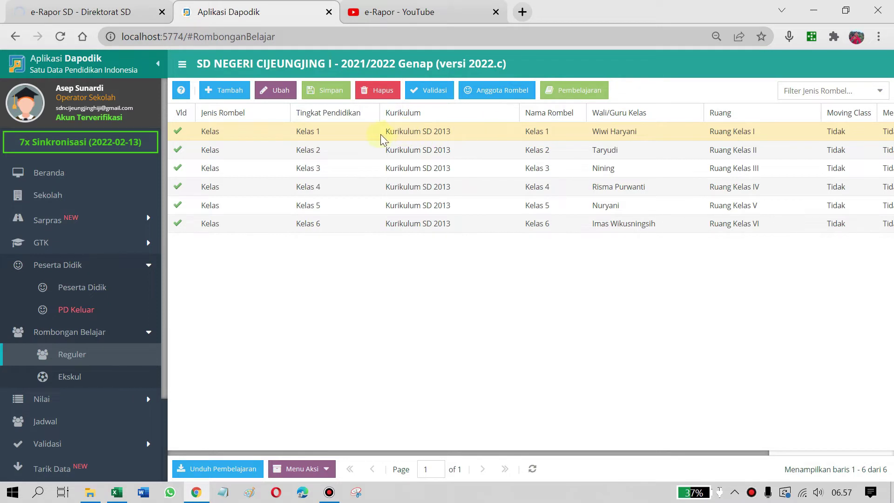
Open Kelas 1's Pembelajaran in Dapodik and review its subjects, totalling 34 hours
left_click(591, 90)
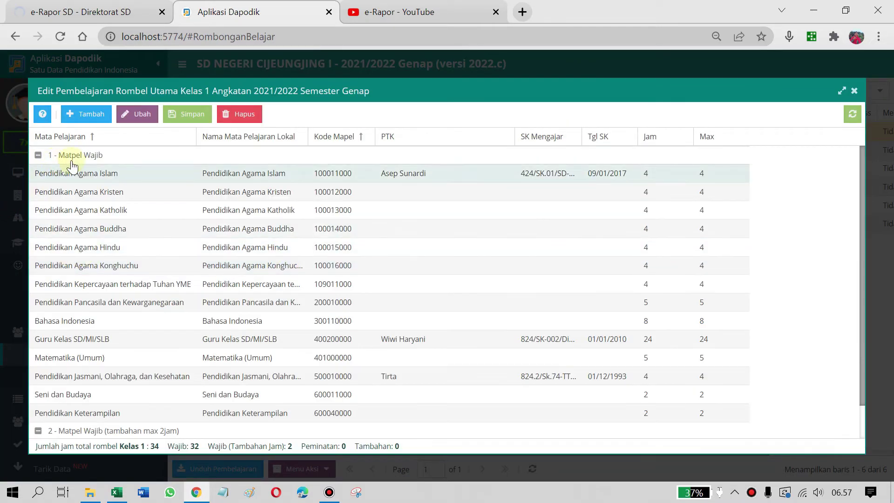
scroll(119, 208, "down", 2)
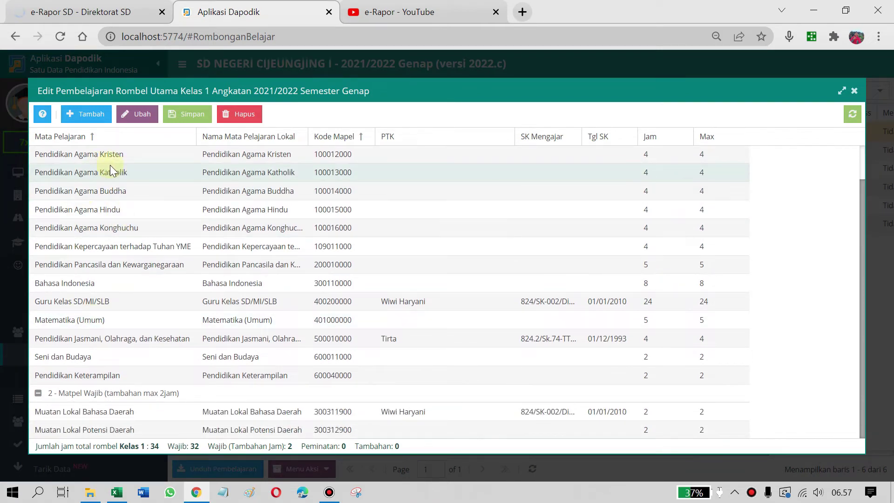
scroll(110, 165, "up", 2)
scroll(156, 303, "down", 2)
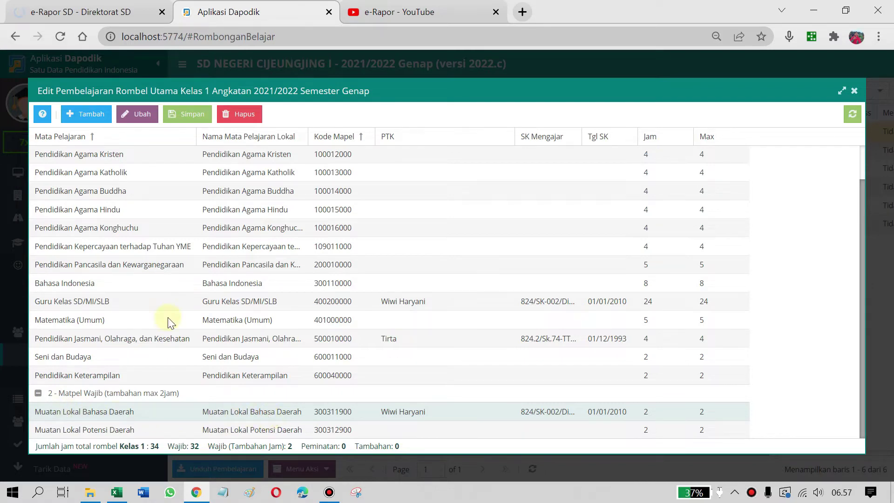
Close the Dapodik dialog, return to e-Rapor and reload the subject mapping page
left_click(857, 92)
left_click(81, 11)
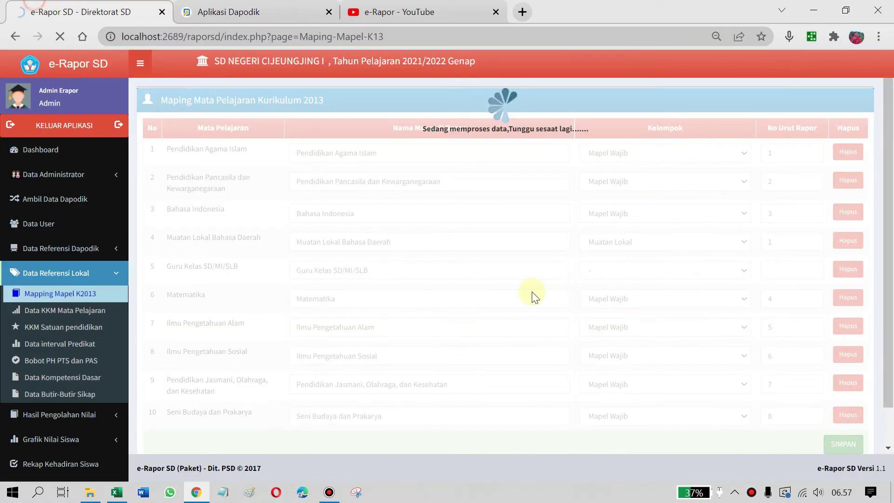
left_click(61, 37)
left_click(60, 36)
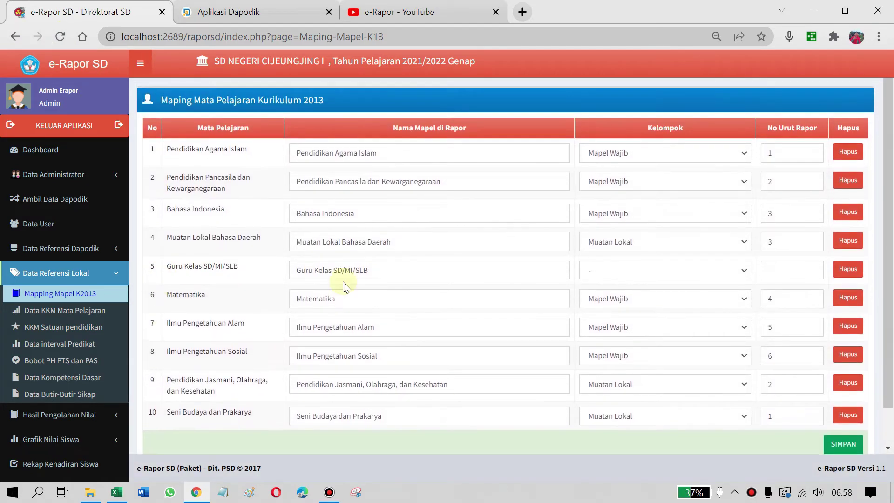
scroll(713, 337, "down", 1)
scroll(701, 311, "up", 1)
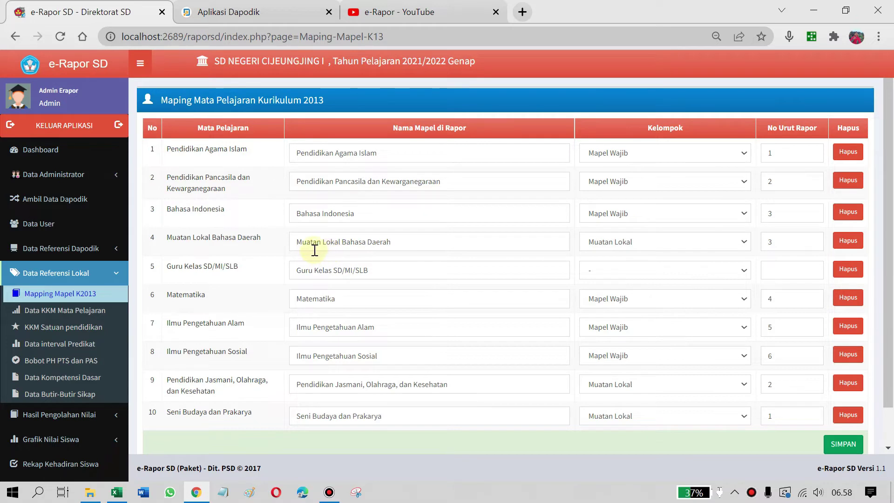
Keep Muatan Lokal Bahasa Daerah as Muatan Lokal order 1; make Pendidikan Jasmani Mapel Wajib order 7
double_click(791, 248)
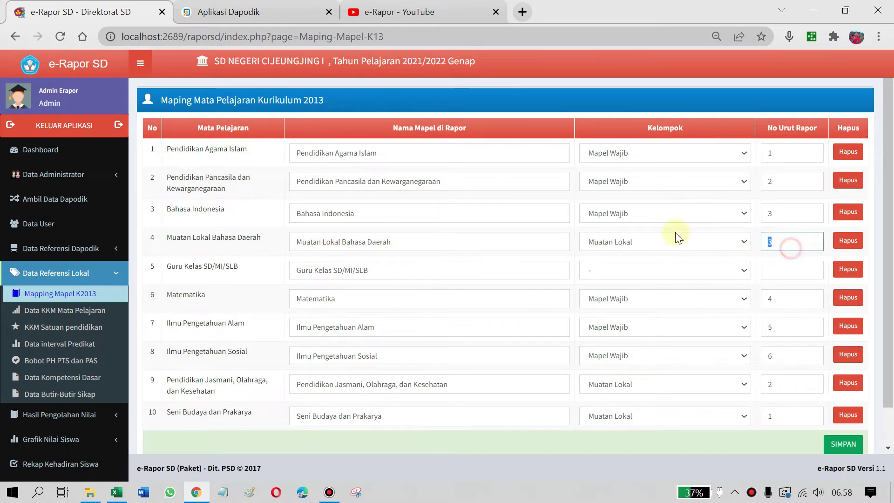
left_click(628, 243)
left_click(643, 255)
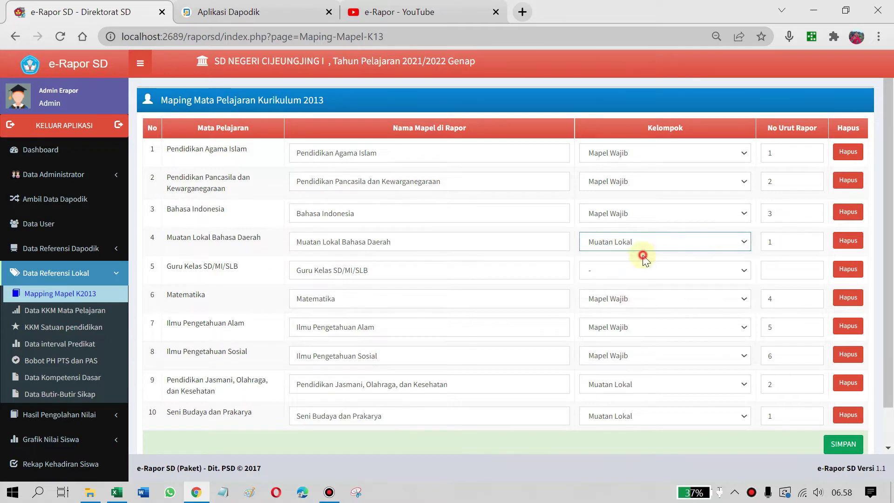
scroll(608, 306, "down", 2)
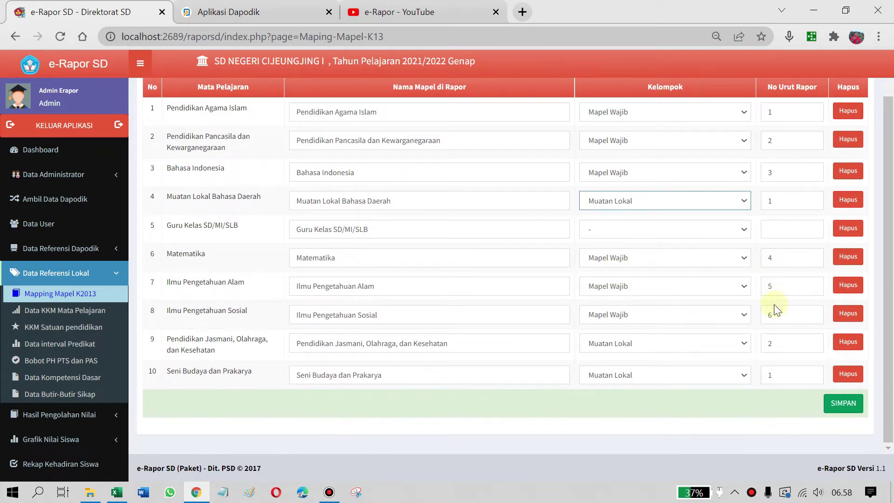
left_click(667, 343)
left_click(653, 380)
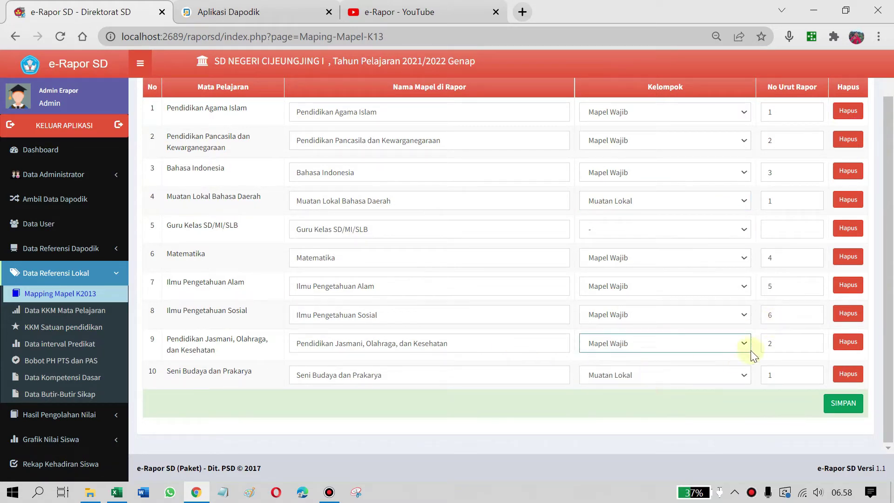
double_click(780, 347)
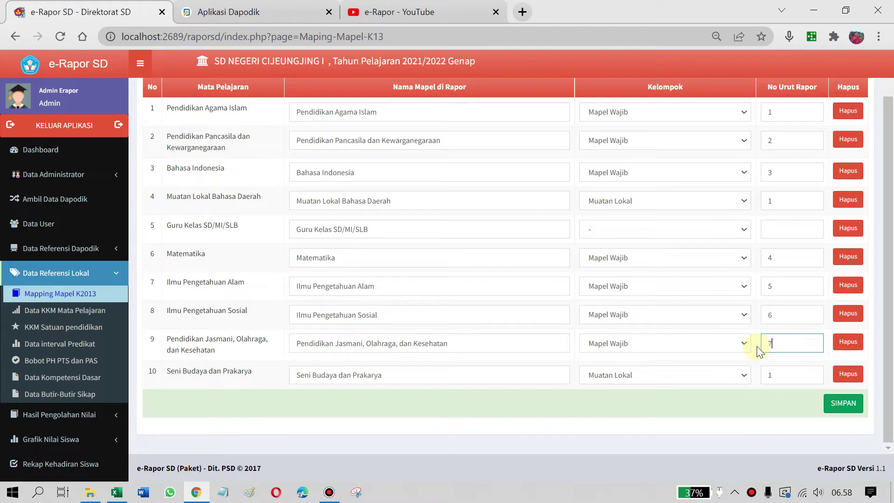
Make Seni Budaya dan Prakarya Mapel Wajib with order 8 and save the mapping
left_click(681, 370)
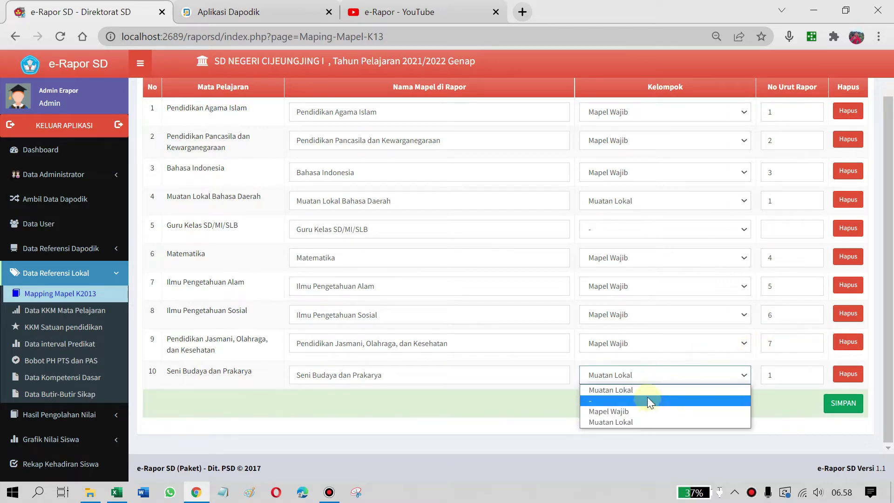
left_click(629, 412)
double_click(767, 380)
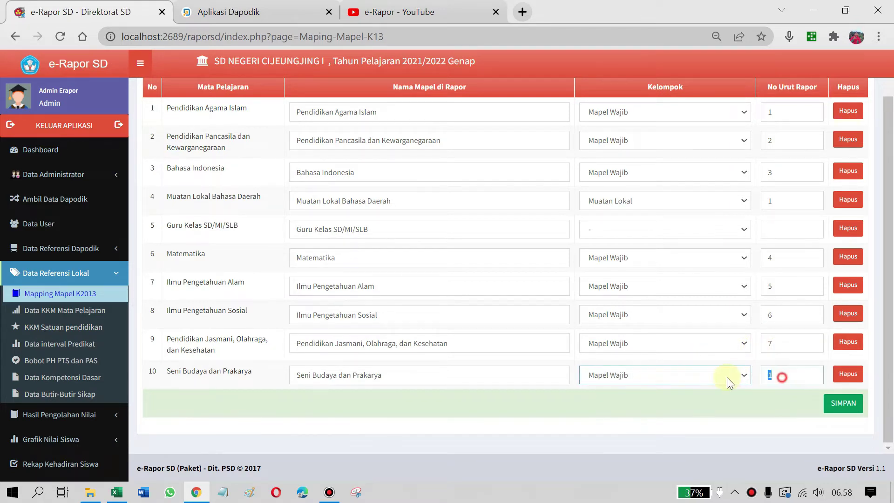
type("8")
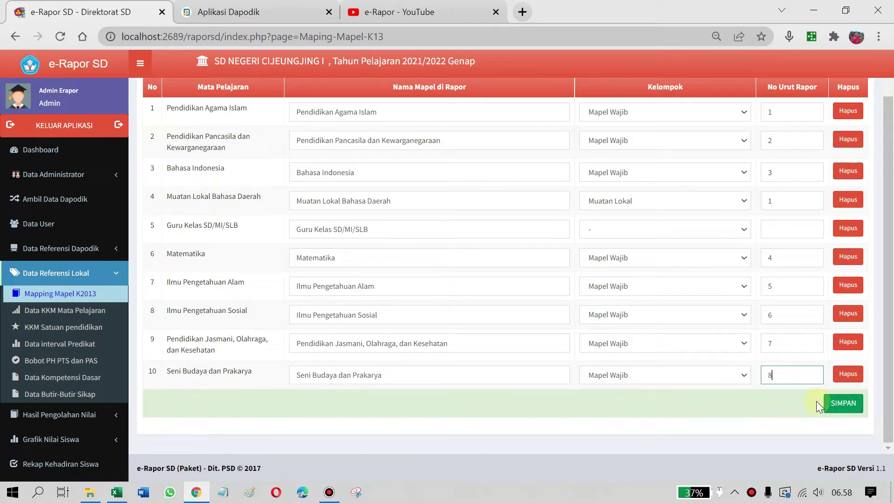
left_click(818, 402)
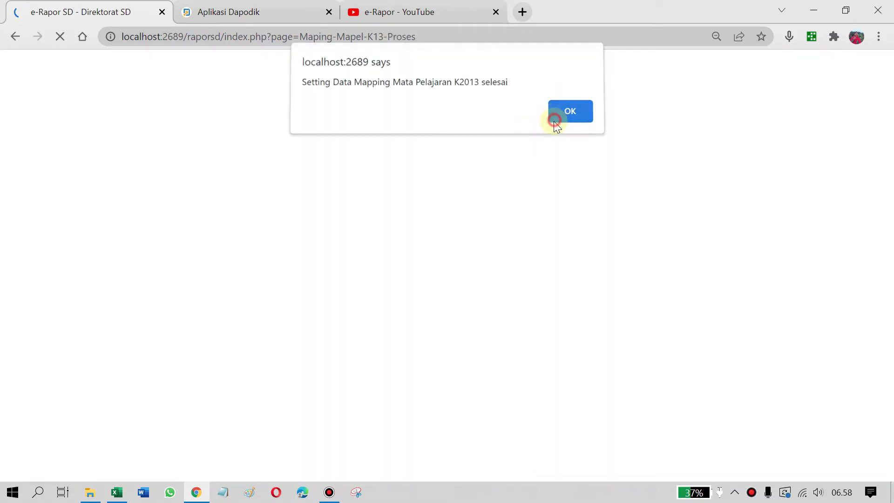
left_click(556, 116)
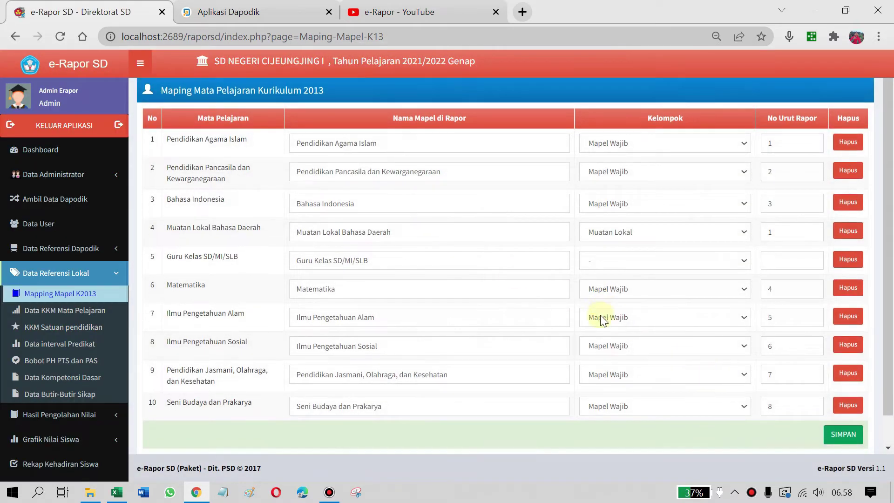
Open the empty Data KKM Mata Pelajaran page, then File Explorer on Downloads
left_click(71, 311)
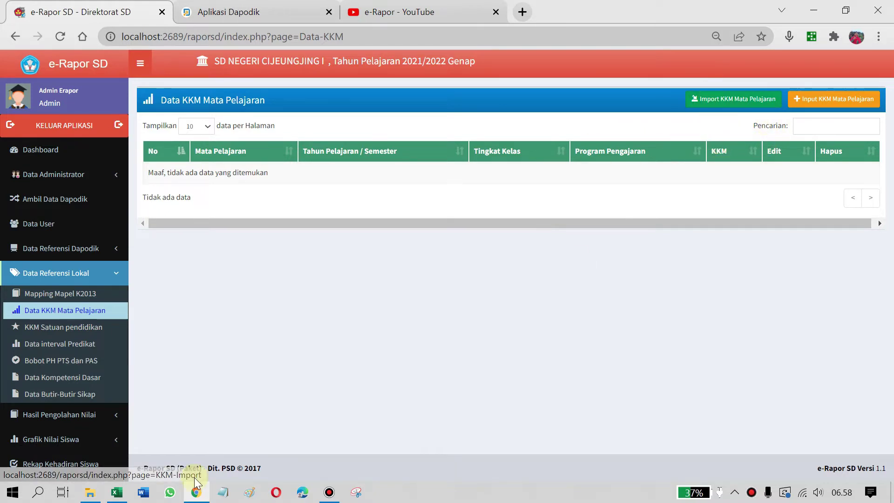
left_click(91, 496)
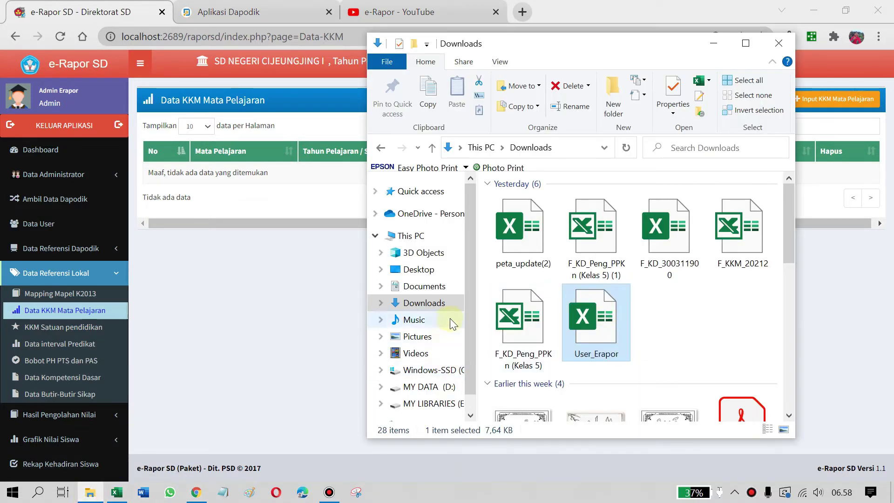
Search the .OPS File folder on MY DATA (D:) for 'kurikulum'
scroll(434, 380, "down", 1)
left_click(428, 358)
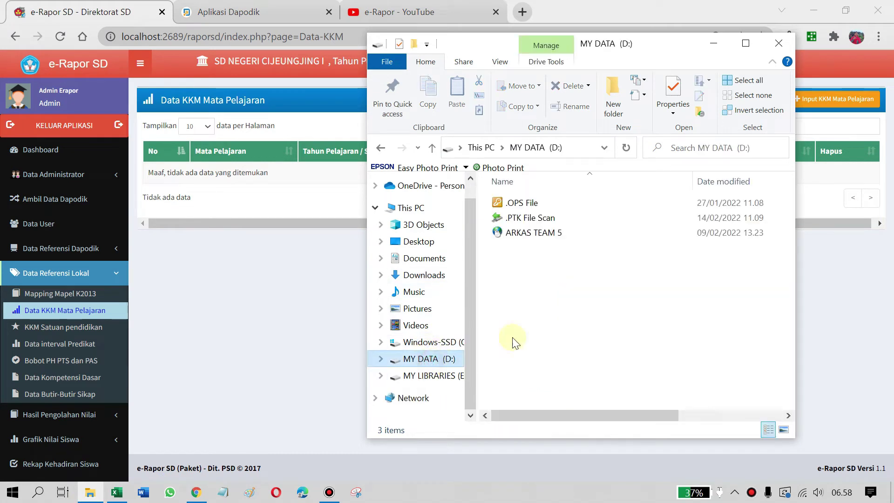
double_click(512, 202)
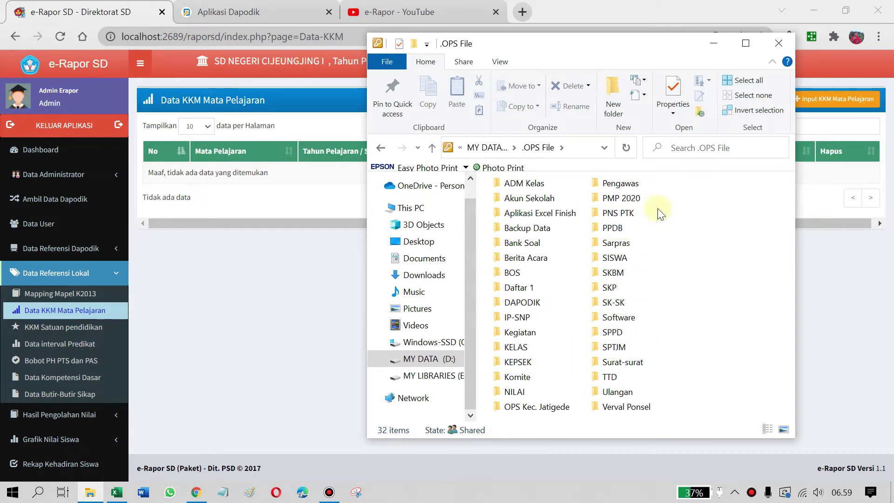
left_click(699, 153)
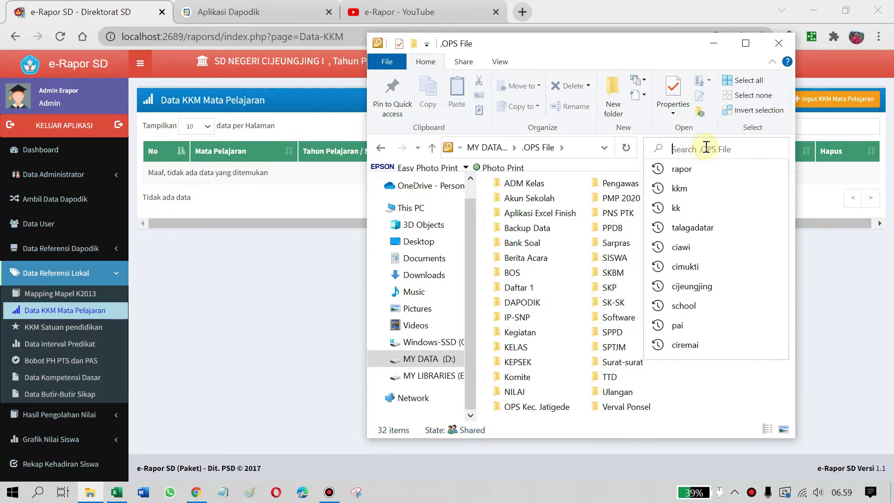
type("kurik")
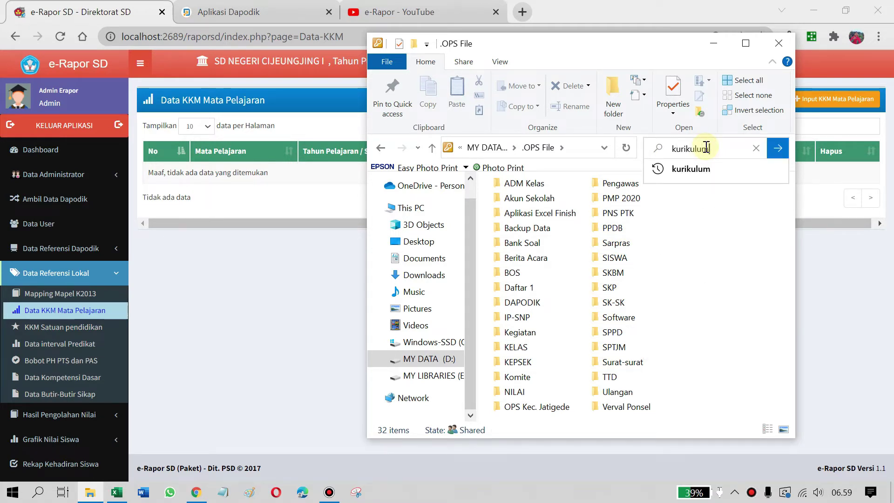
type("ulum")
left_click(689, 169)
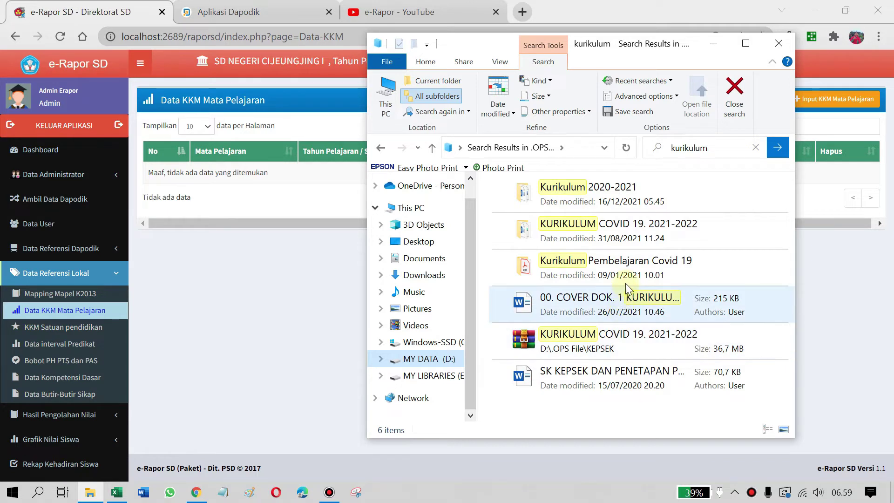
Open the KURIKULUM COVID 19. 2021-2022 folder and select the 7. BAB III document
left_click(696, 267)
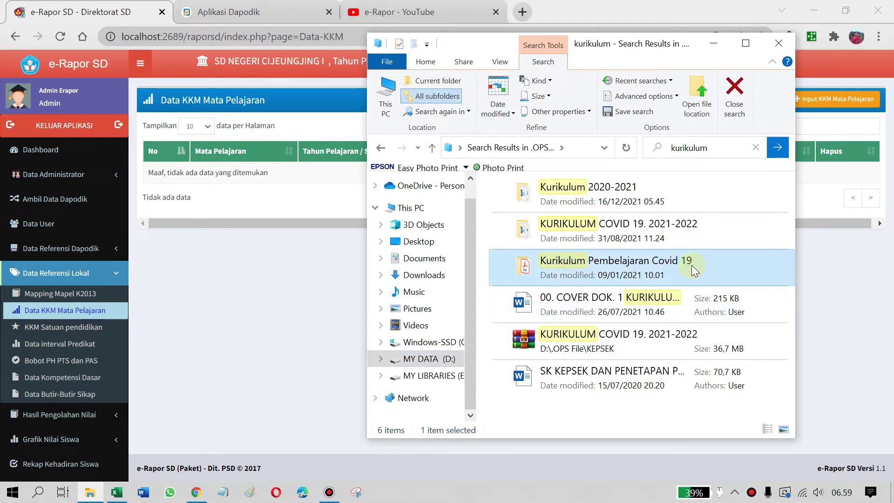
left_click(661, 230)
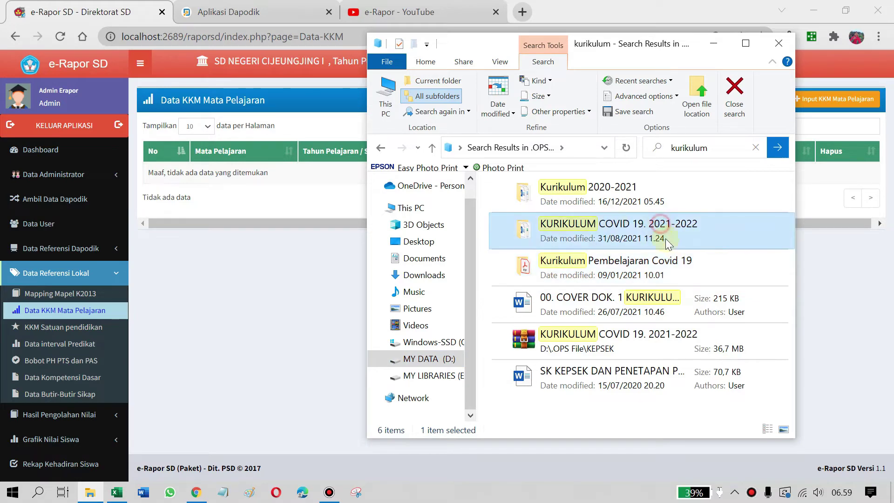
double_click(655, 240)
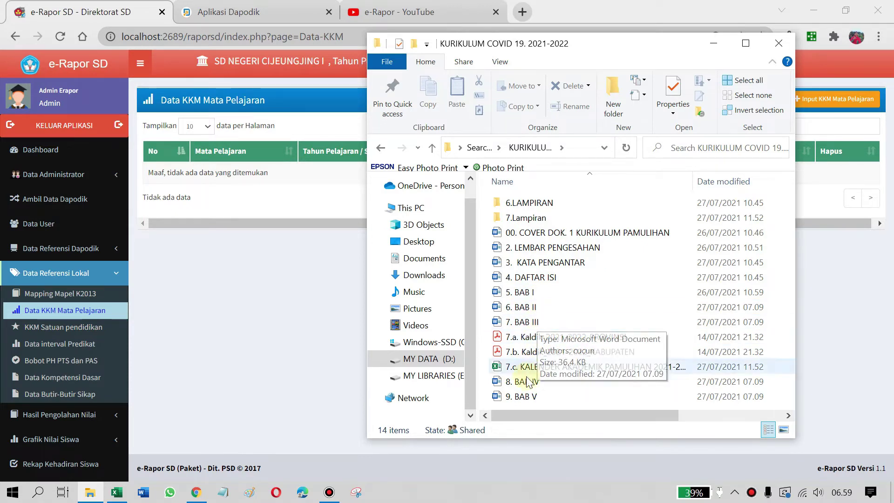
left_click(531, 322)
Open 7. BAB III in Word and enable editing of the protected document
double_click(531, 322)
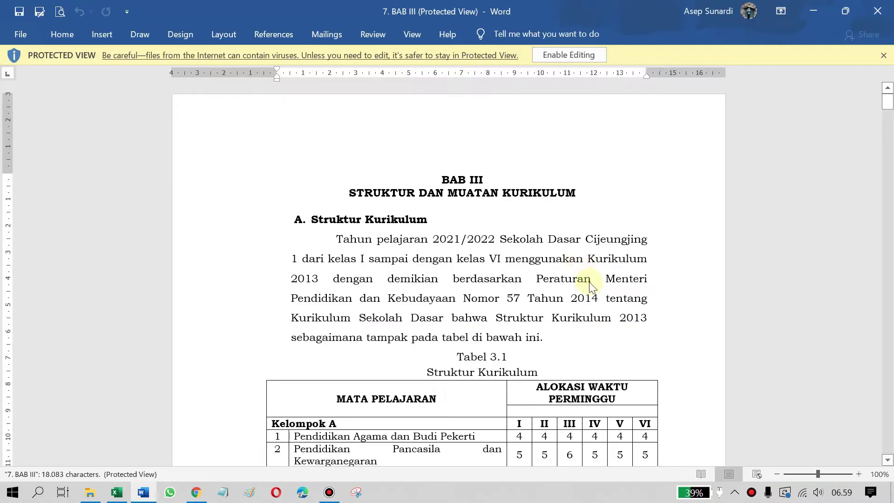
scroll(589, 283, "down", 1)
scroll(590, 291, "down", 15)
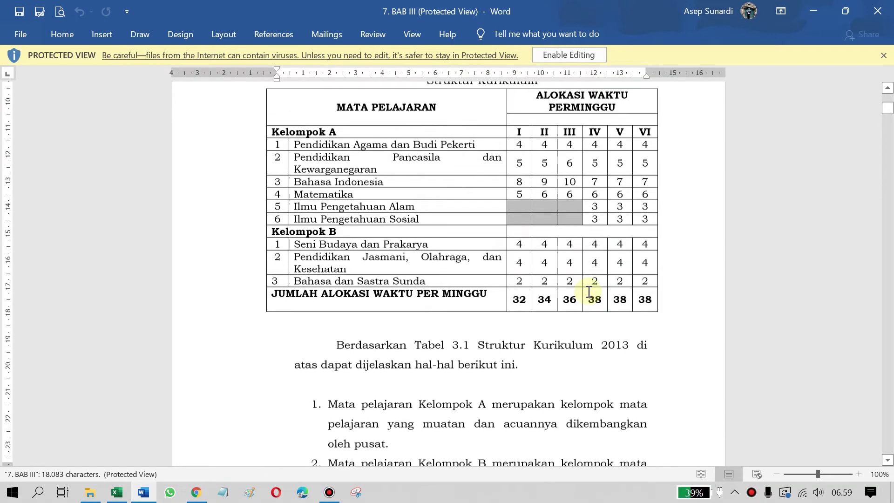
scroll(585, 289, "down", 4)
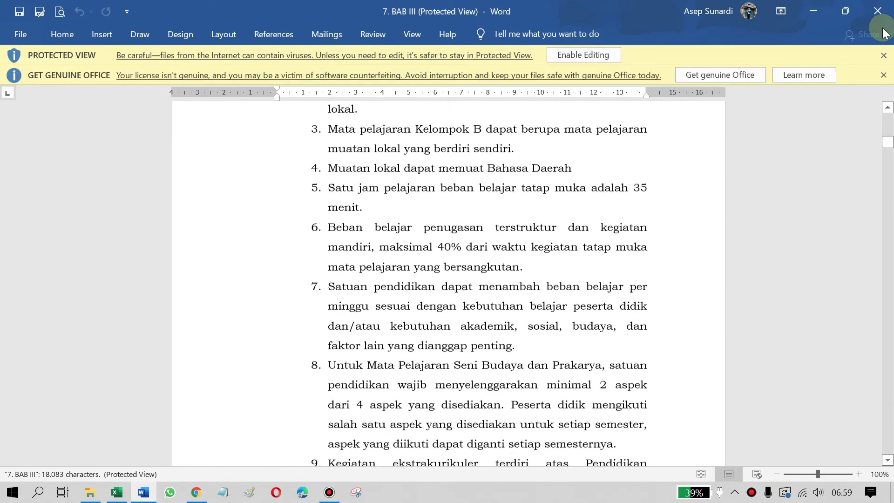
left_click(614, 55)
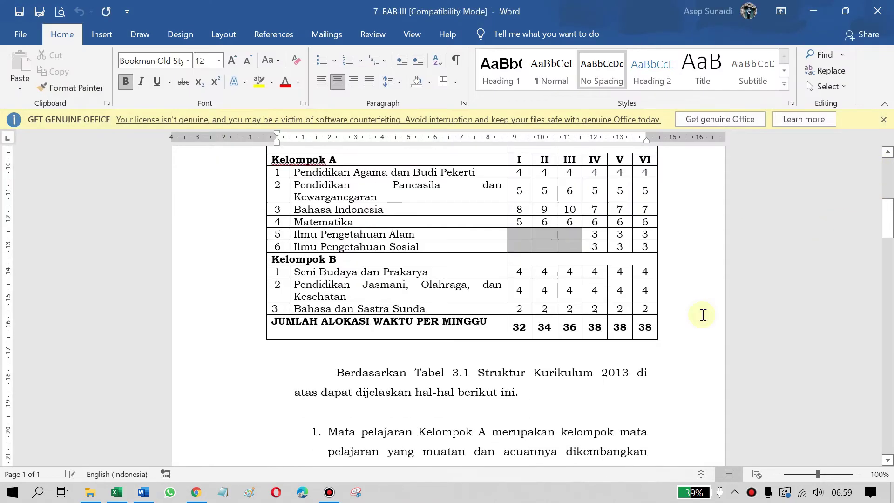
scroll(703, 314, "down", 5)
Search the document for 'kkm' and step through the matches to Tabel 3.4
type("kkm")
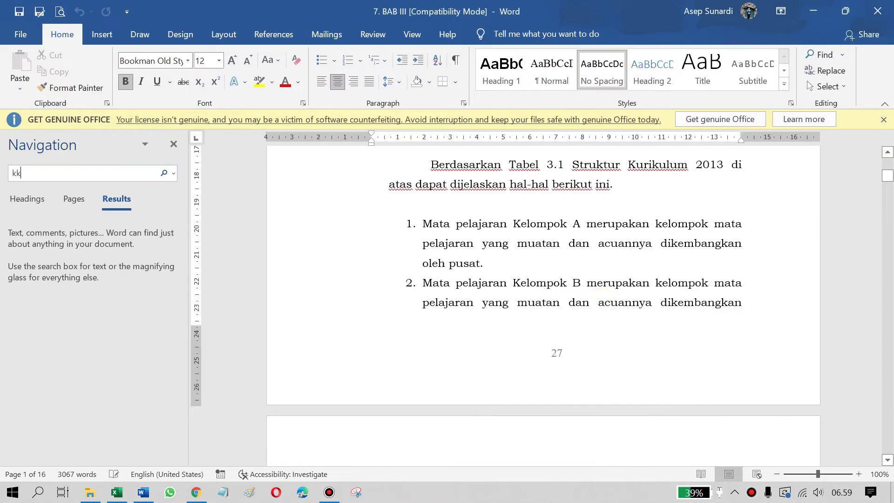
scroll(540, 291, "down", 3)
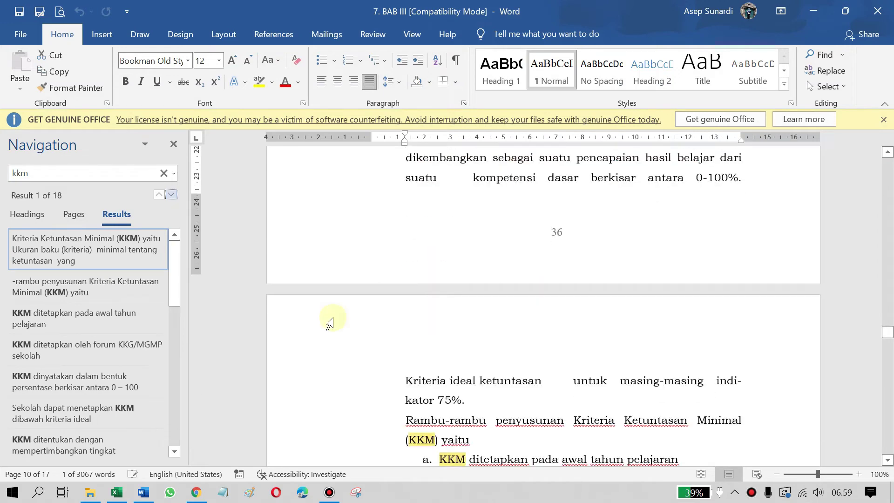
left_click(95, 325)
left_click(90, 349)
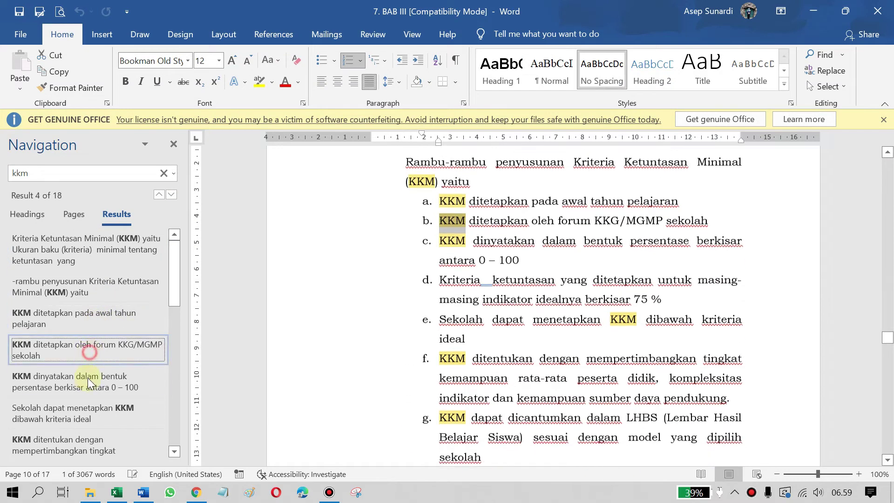
left_click(88, 378)
left_click(85, 405)
left_click(67, 443)
scroll(307, 381, "down", 4)
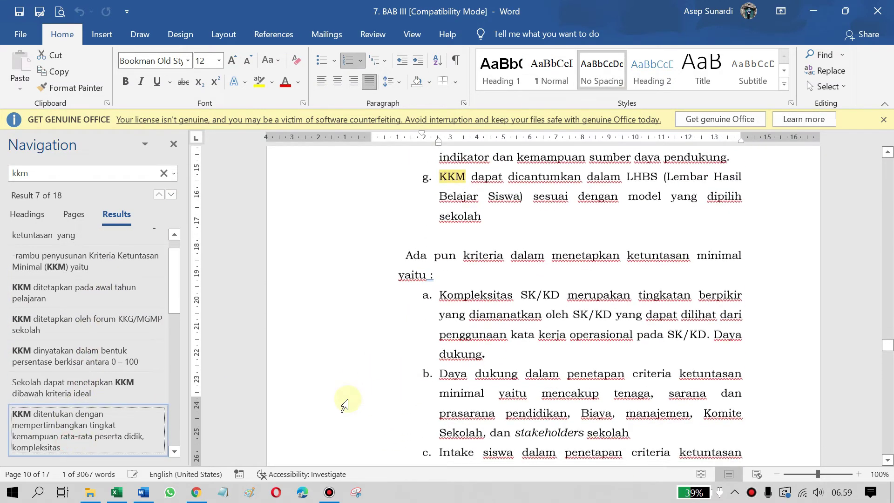
left_click_drag(174, 293, 170, 376)
left_click(89, 325)
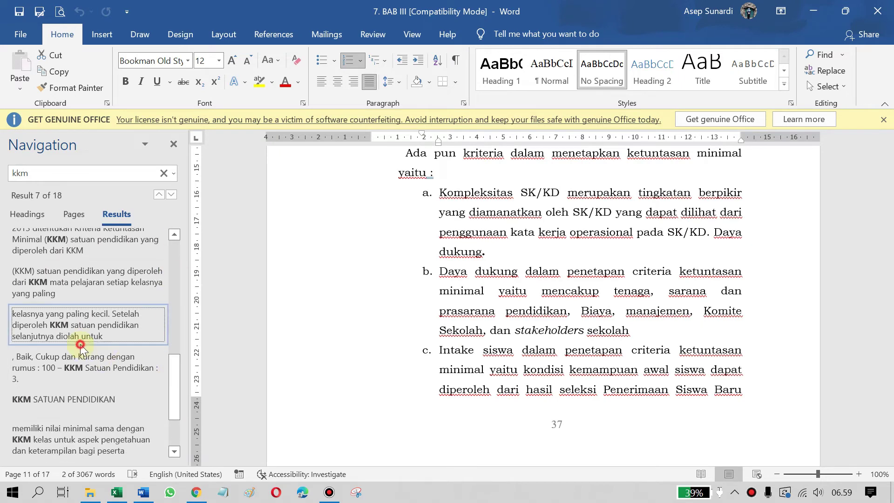
Inspect the 65 KKM value in Tabel 3.4 and scroll on to Tabel 3.3
scroll(562, 356, "down", 2)
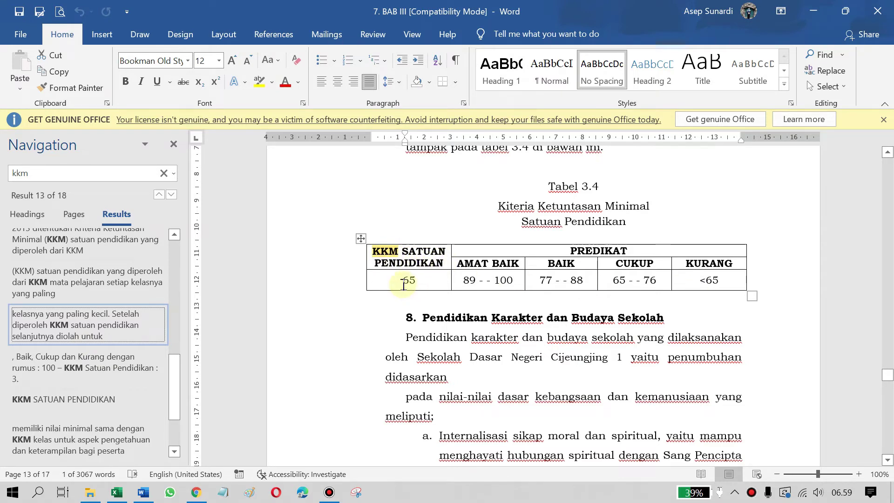
left_click_drag(403, 284, 419, 281)
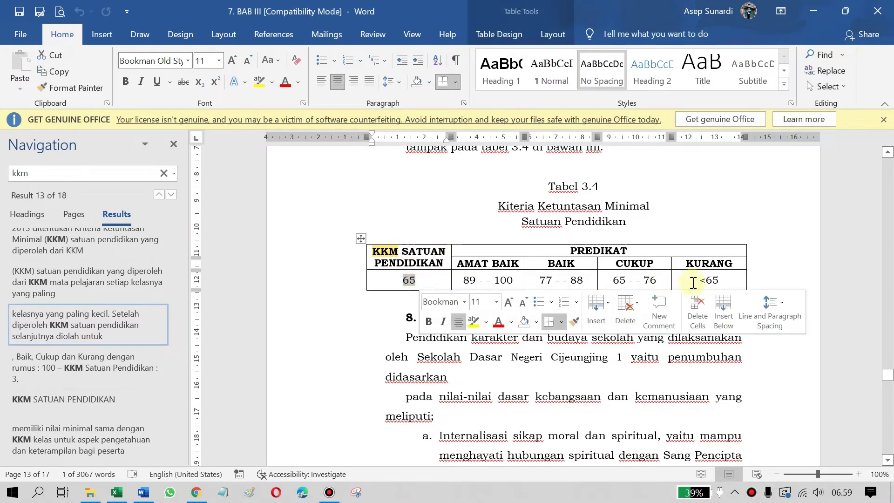
left_click(838, 234)
scroll(741, 230, "down", 3)
scroll(739, 236, "down", 10)
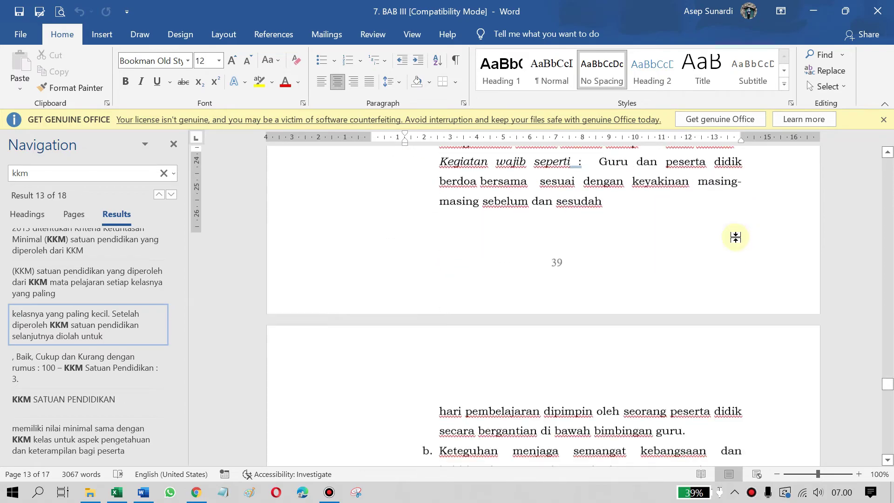
left_click_drag(887, 391, 893, 353)
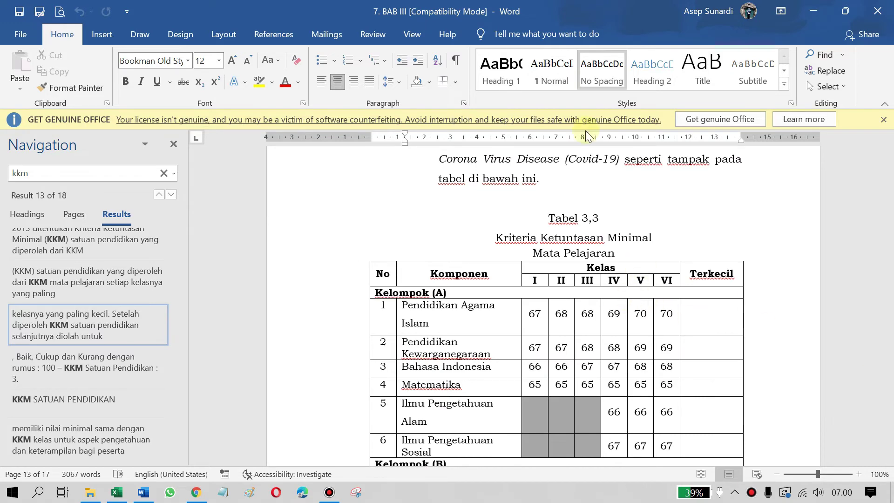
scroll(612, 154, "down", 3)
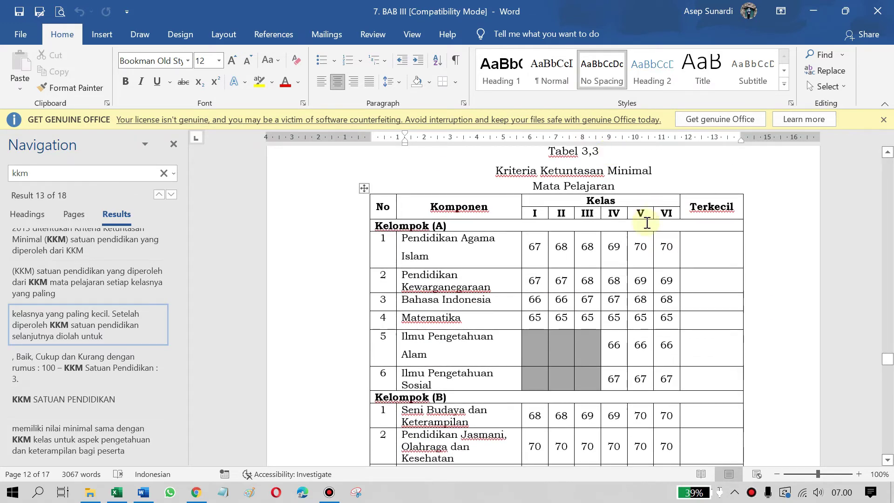
Dismiss the Get Genuine Office warning and place the cursor in Tabel 3.3's first 67 value
left_click(883, 120)
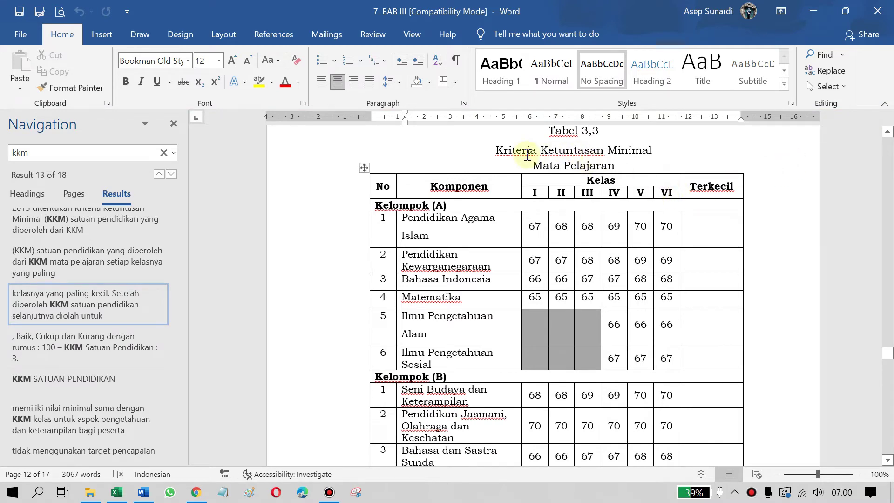
left_click_drag(495, 148, 652, 149)
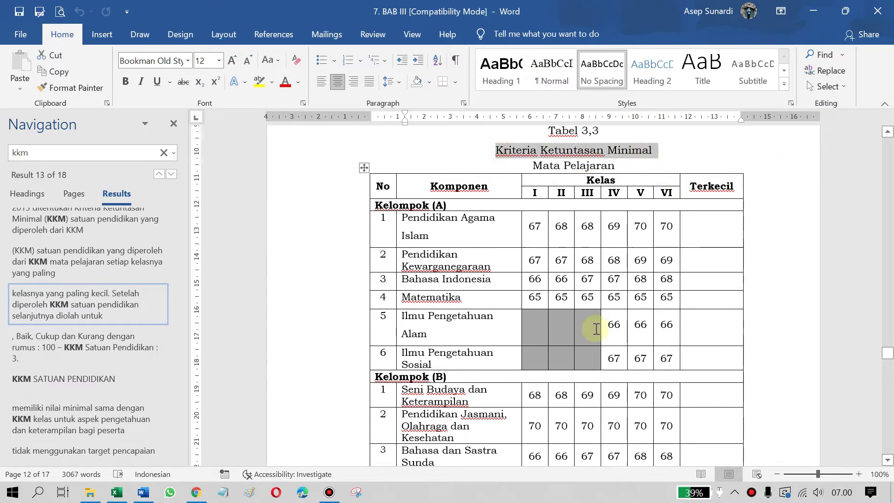
scroll(652, 320, "down", 4)
scroll(574, 296, "up", 3)
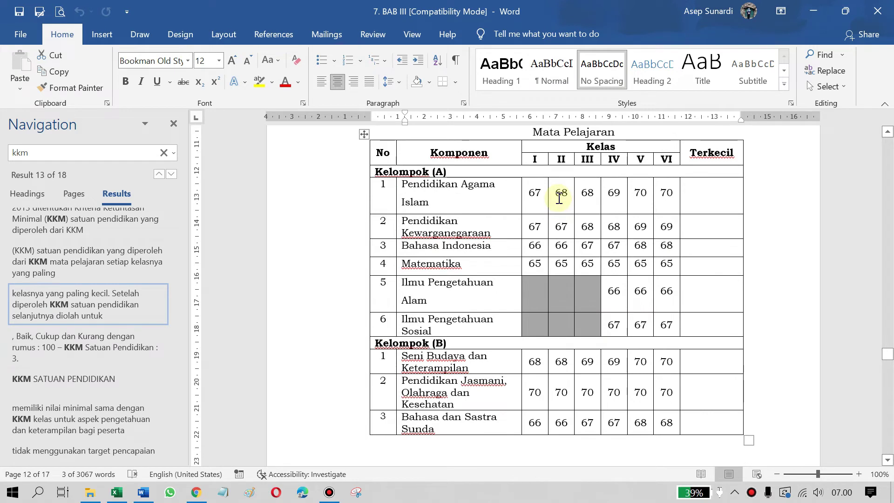
left_click(526, 192)
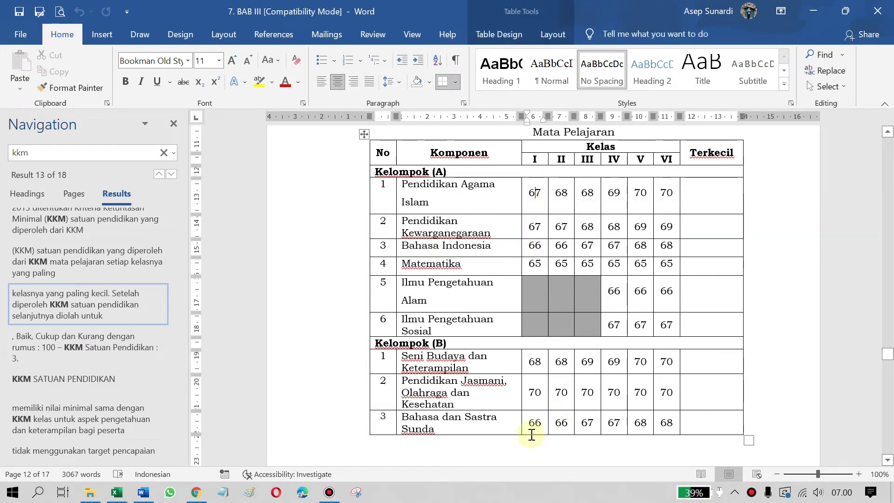
key("alt+Tab")
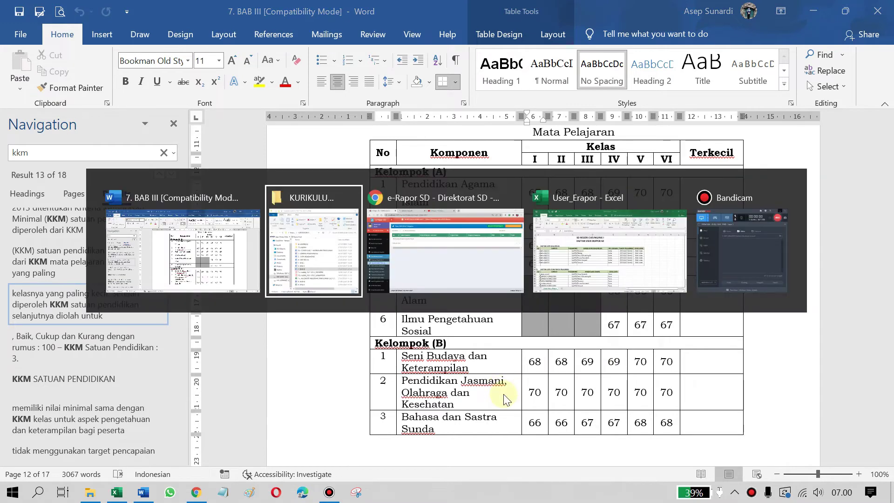
Return to e-Rapor and open the Input KKM Mata Pelajaran form after reloading the page
left_click(454, 257)
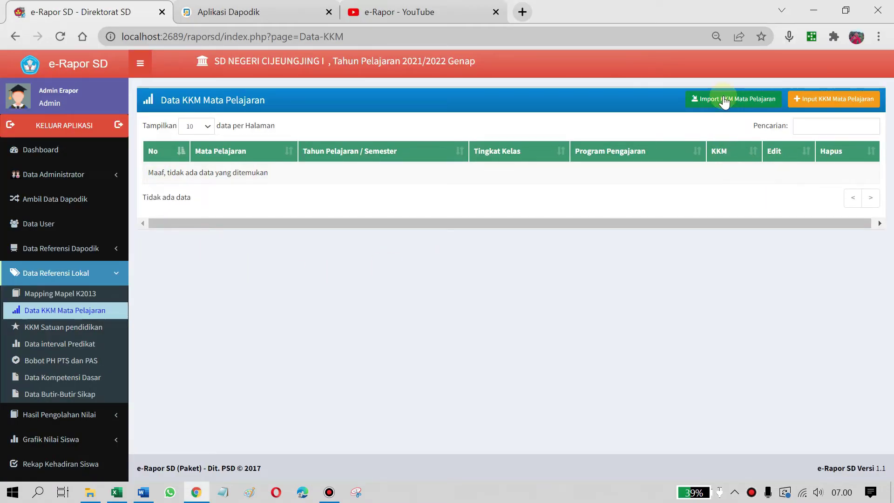
left_click(832, 106)
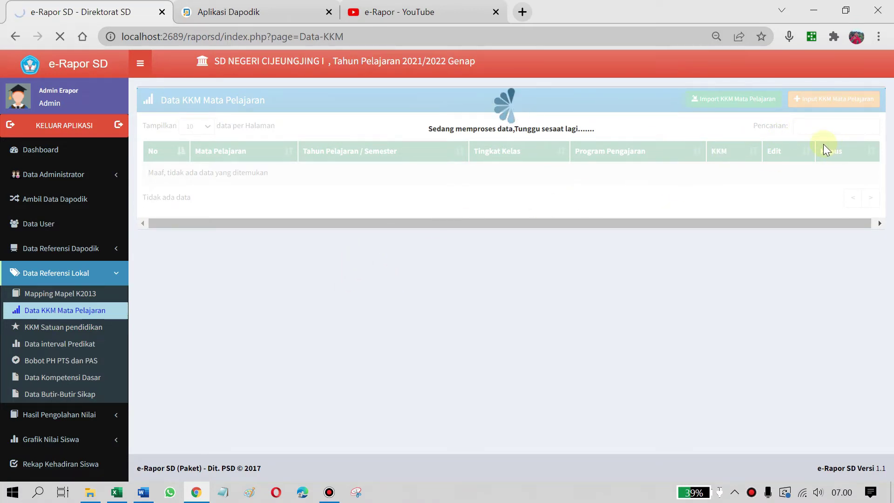
left_click(57, 37)
left_click(60, 38)
left_click(833, 99)
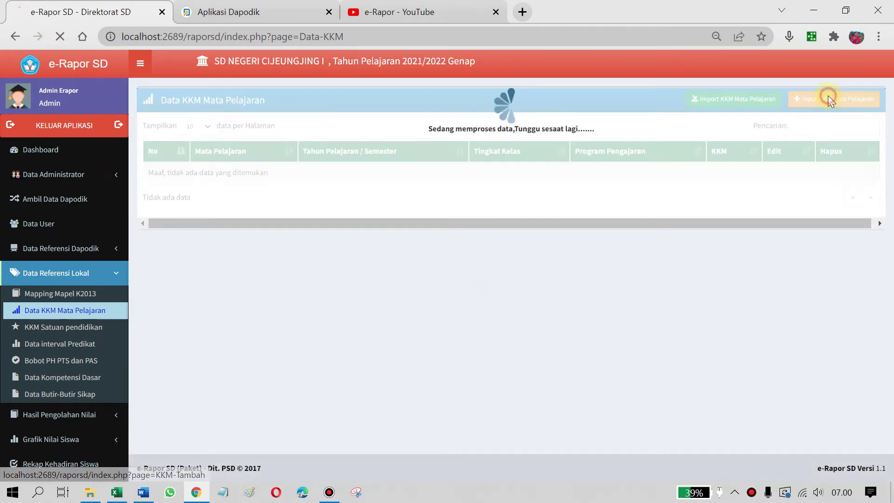
Choose Bahasa Indonesia, Kelas I and the Reguler programme in the KKM form
left_click(356, 136)
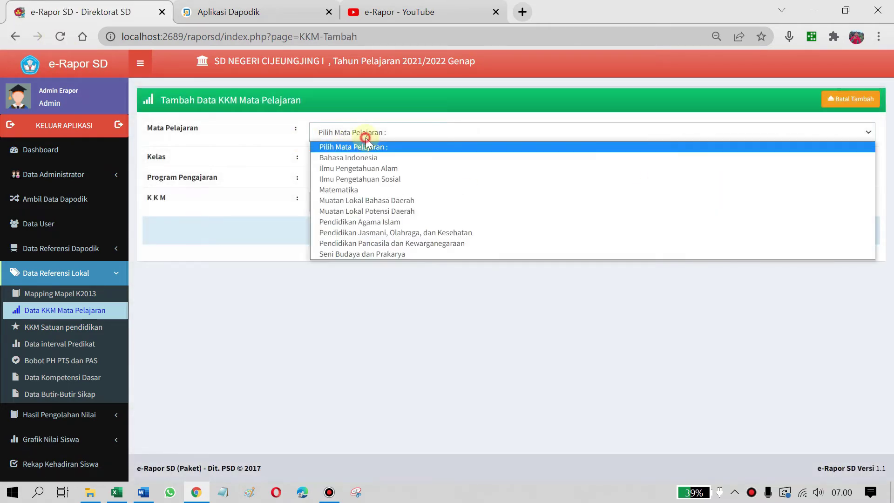
left_click(383, 160)
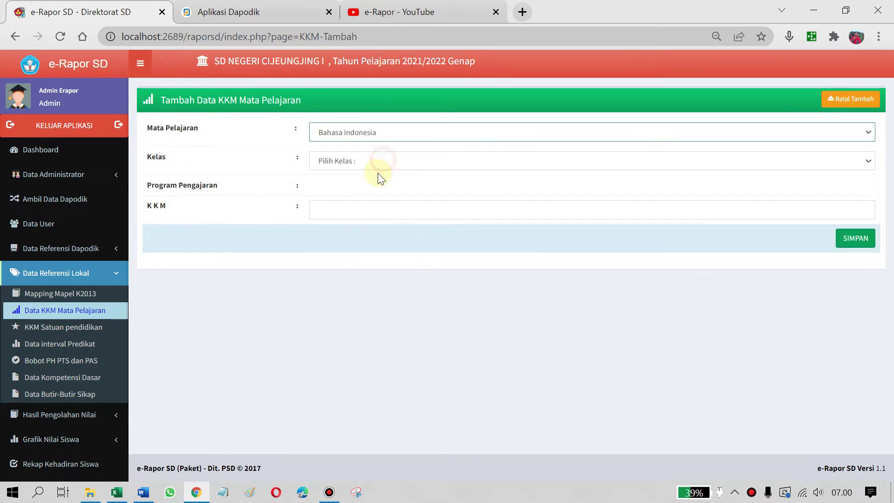
left_click(379, 161)
left_click(375, 187)
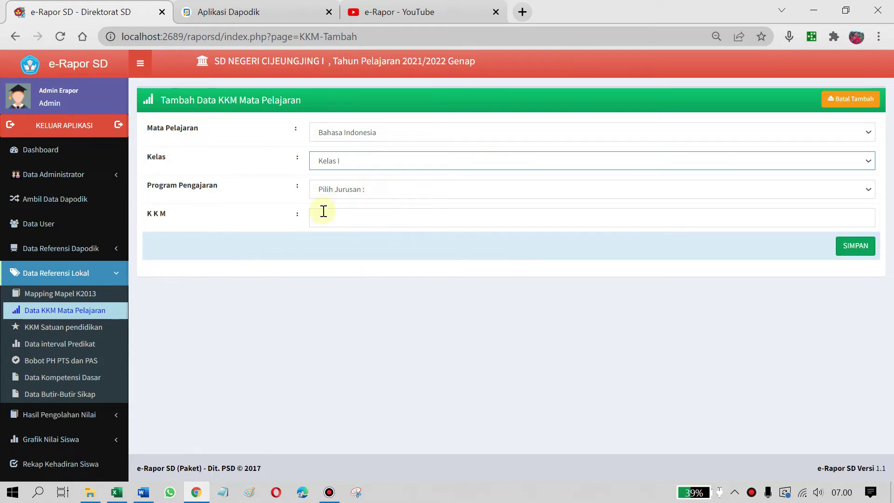
left_click(354, 189)
left_click(350, 216)
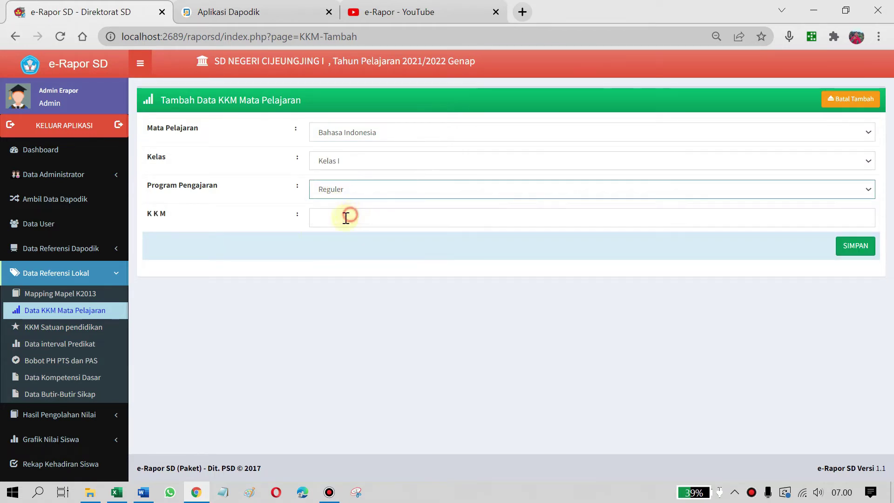
left_click(326, 216)
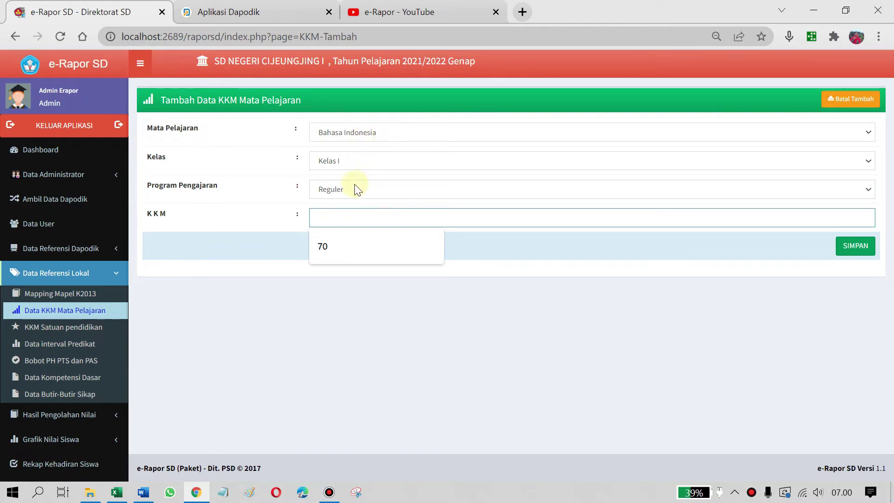
Check the Word KKM table, then enter KKM 66 and save the entry
key("alt+Tab")
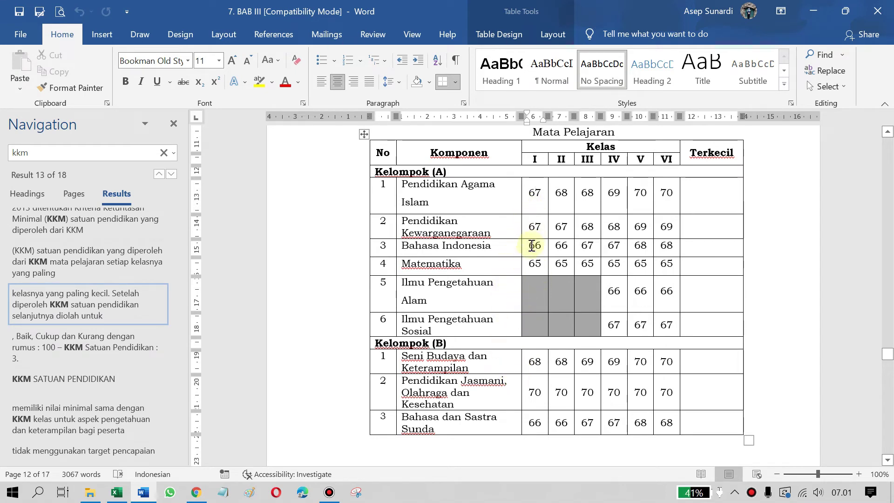
key("alt+Tab")
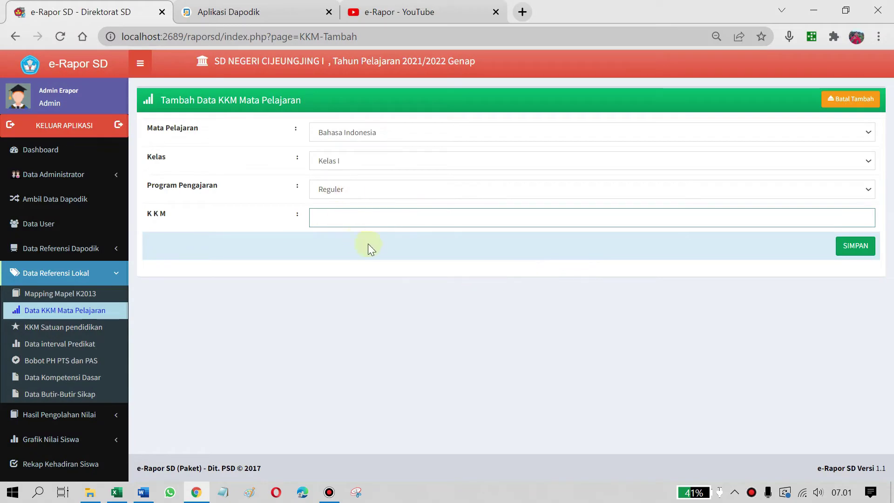
type("66")
left_click(857, 250)
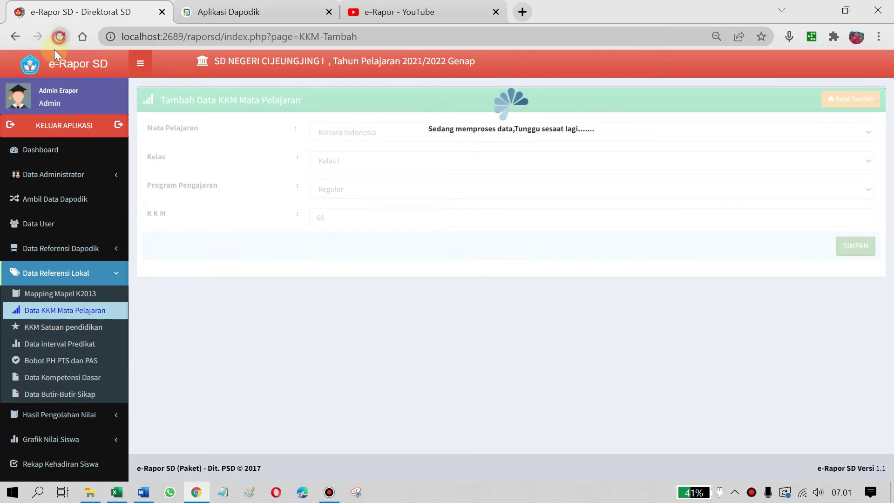
Reload, cancel adding, and download the F_KKM_20212 (1).xls import template
left_click(61, 37)
left_click(852, 99)
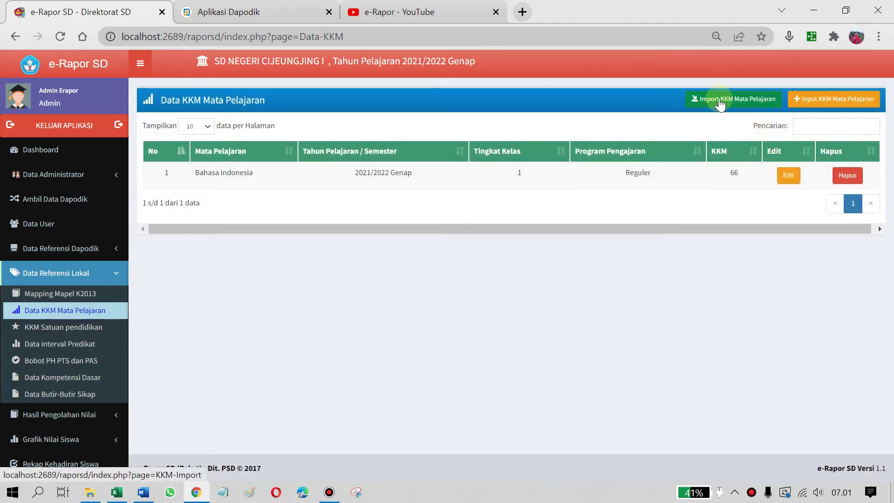
left_click(729, 104)
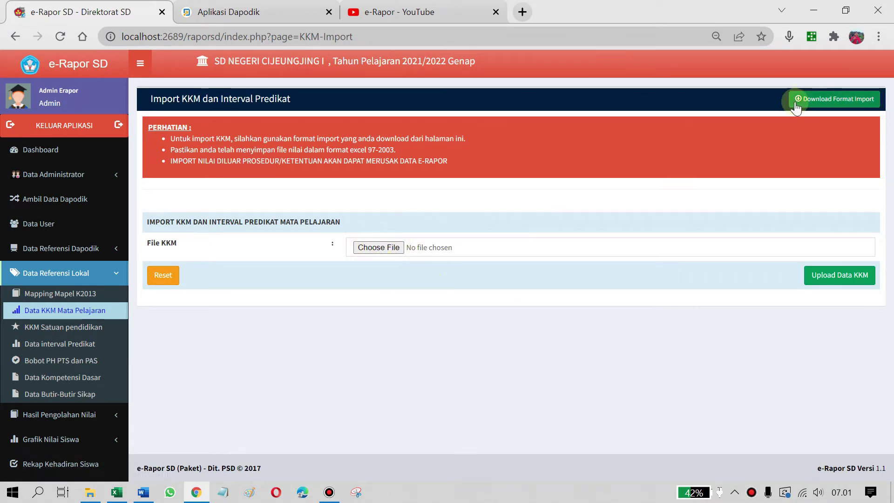
left_click(839, 100)
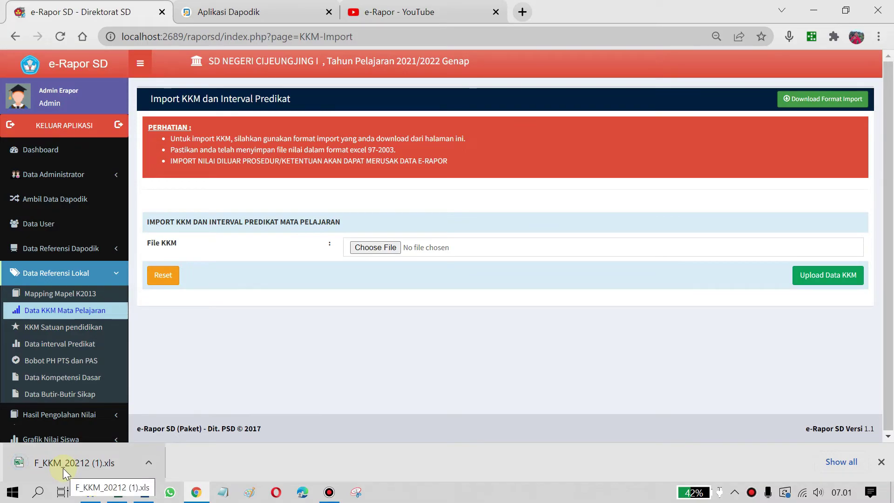
Open the F_KKM_20212 (1) template in Excel and locate the grade 1 KKM cells in column H
left_click(62, 468)
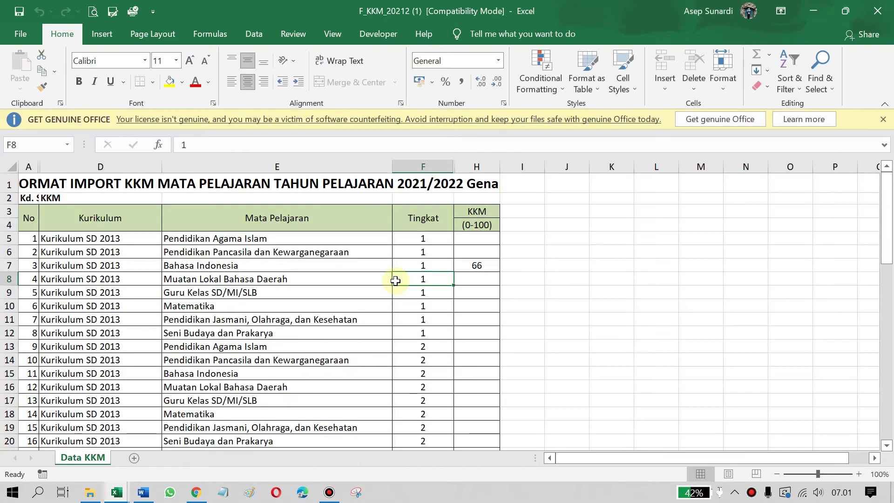
left_click(477, 265)
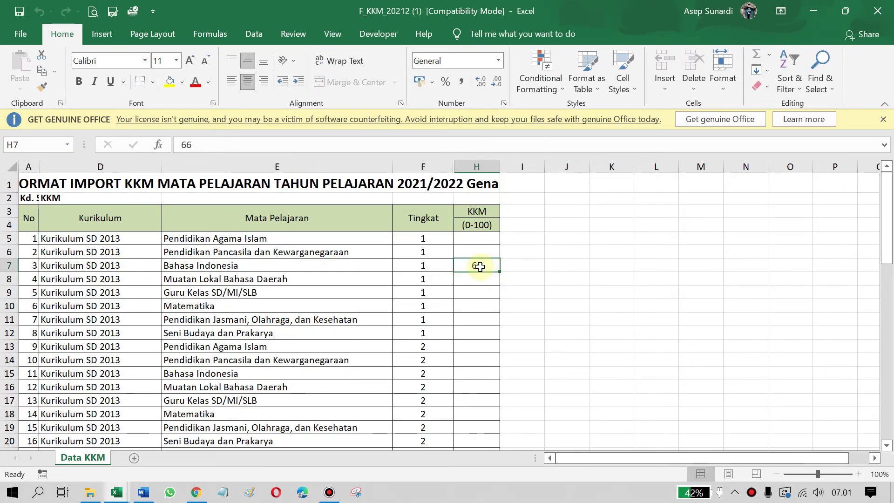
left_click(882, 116)
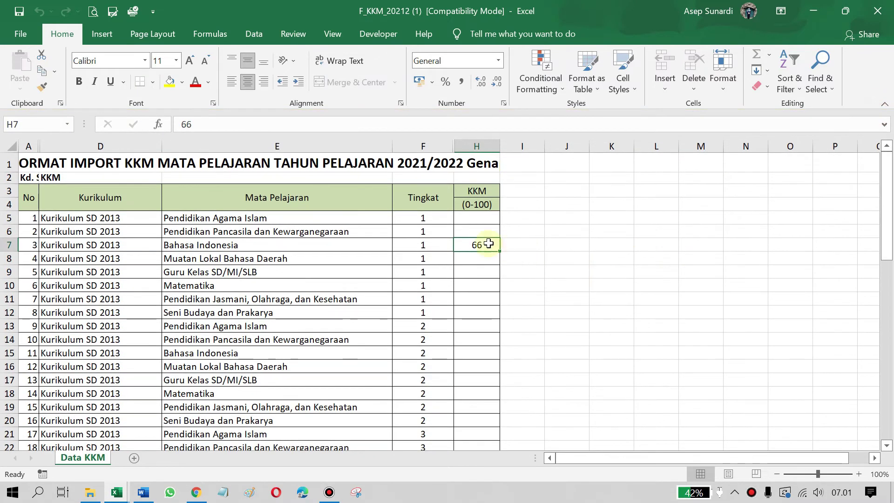
left_click(487, 219)
left_click(425, 195)
scroll(425, 225, "down", 1)
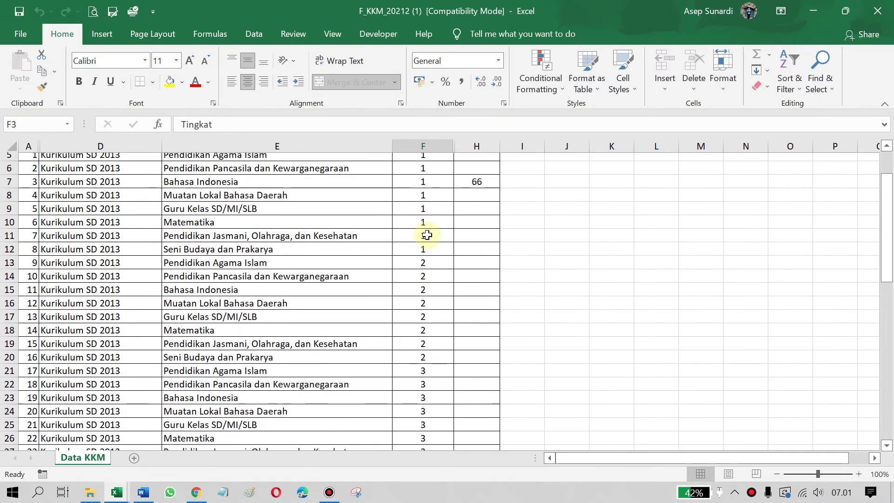
scroll(425, 256, "up", 1)
left_click_drag(425, 316, 425, 218)
left_click(485, 220)
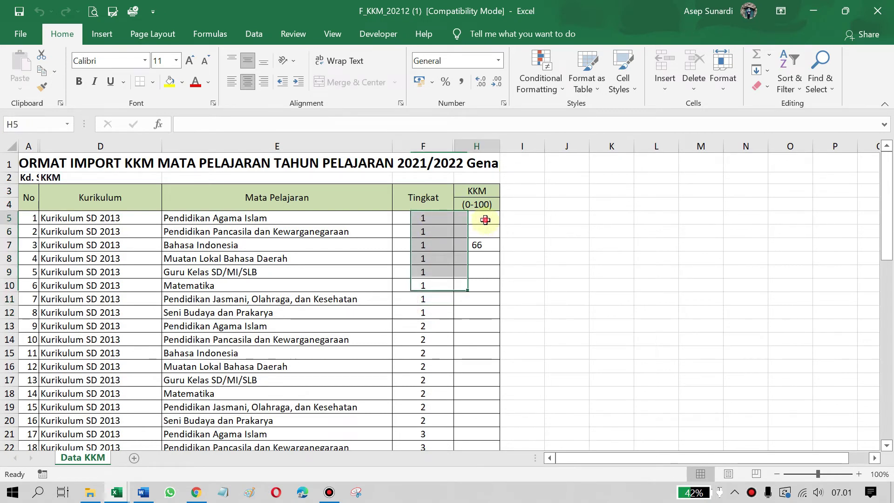
left_click(212, 222)
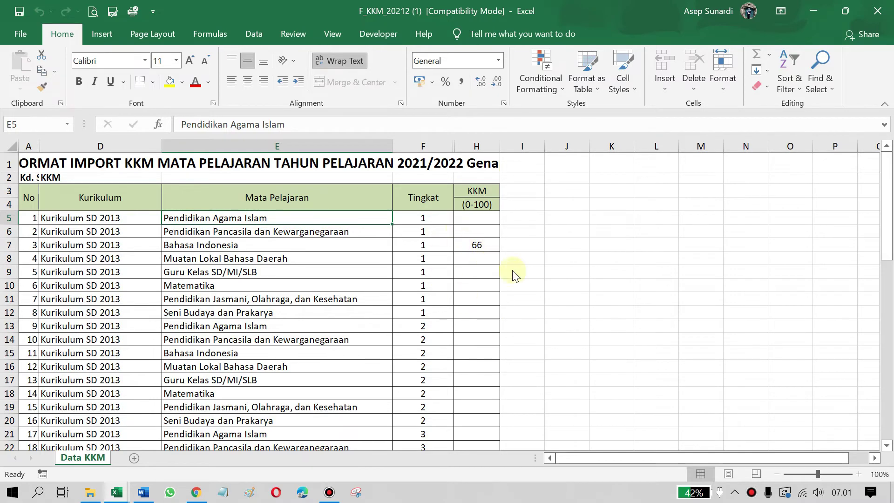
Check the Pendidikan Agama Islam KKM in the Word table and enter 67 in H5 and H6
key("alt+Tab")
key("alt+Tab")
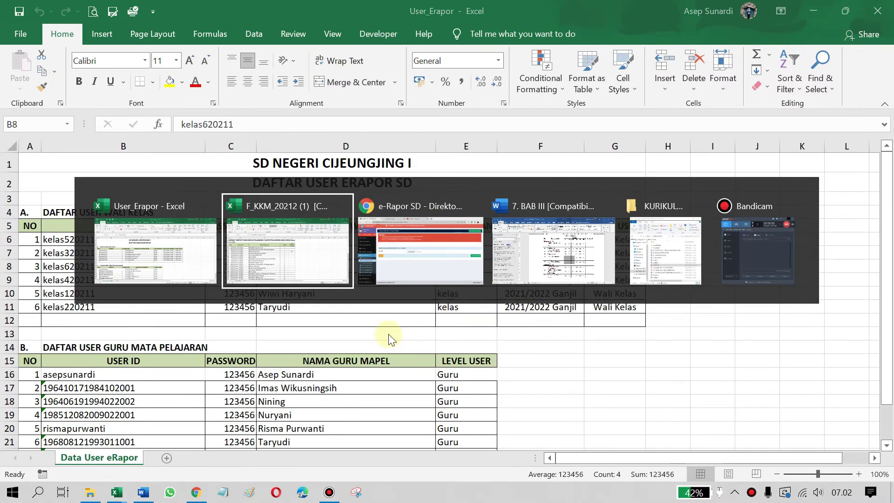
key("alt+Tab")
key("alt+Tab")
left_click(534, 196)
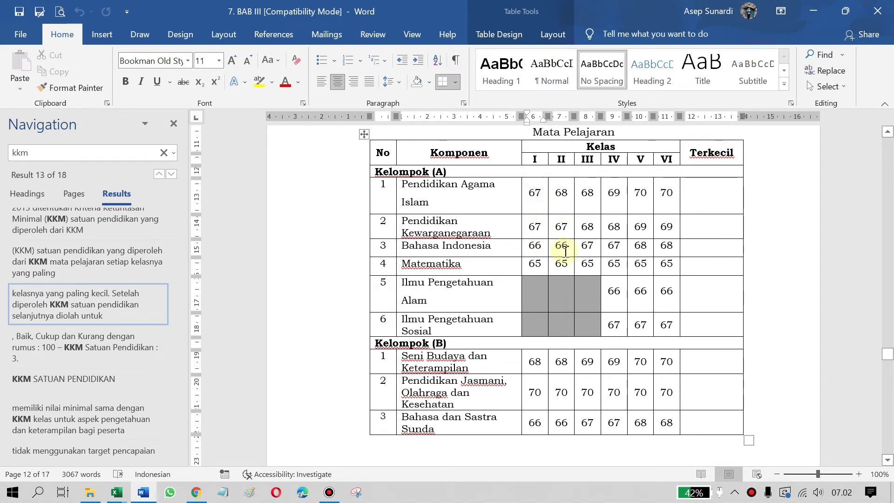
key("alt+Tab")
key("alt+Tab")
key("alt+Tab")
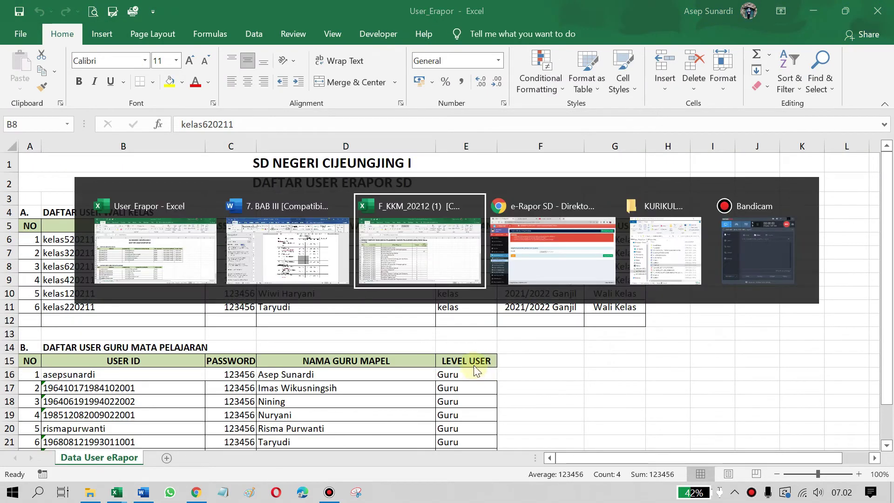
key("alt+Tab")
key("alt+Tab")
key("alt+Tab")
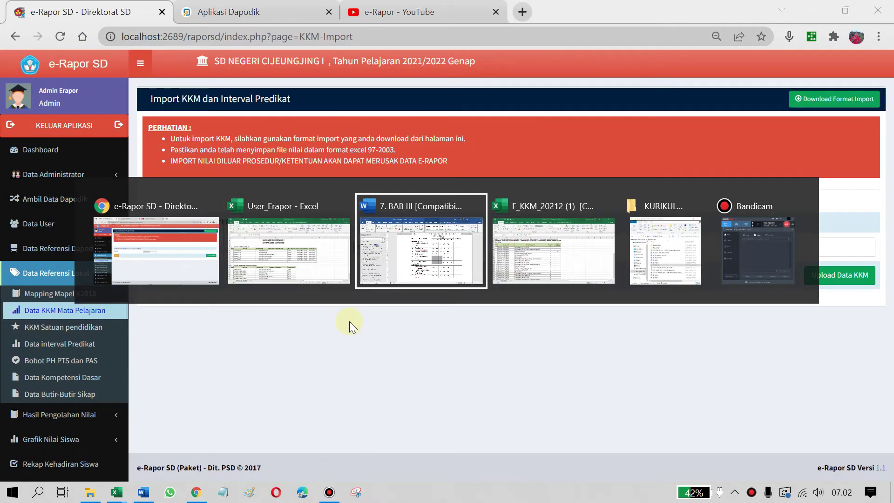
key("alt+Tab")
left_click(475, 221)
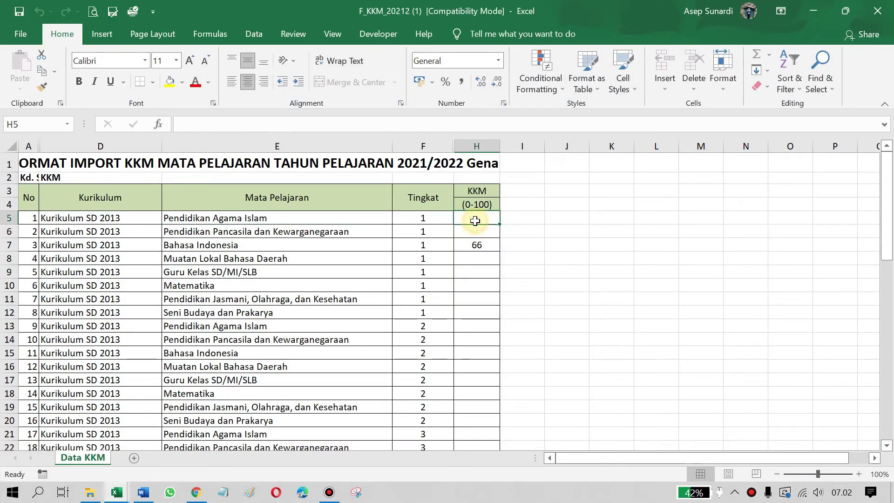
type("67")
key("Return")
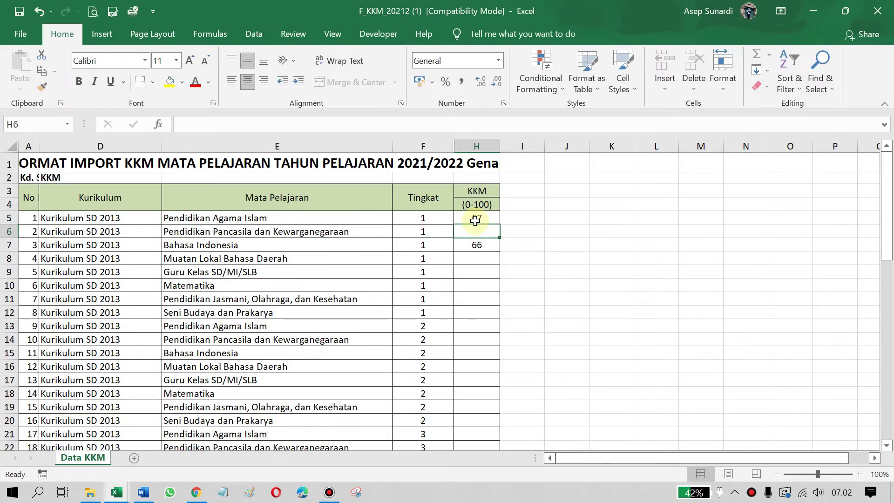
type("67")
key("Return")
key("Return")
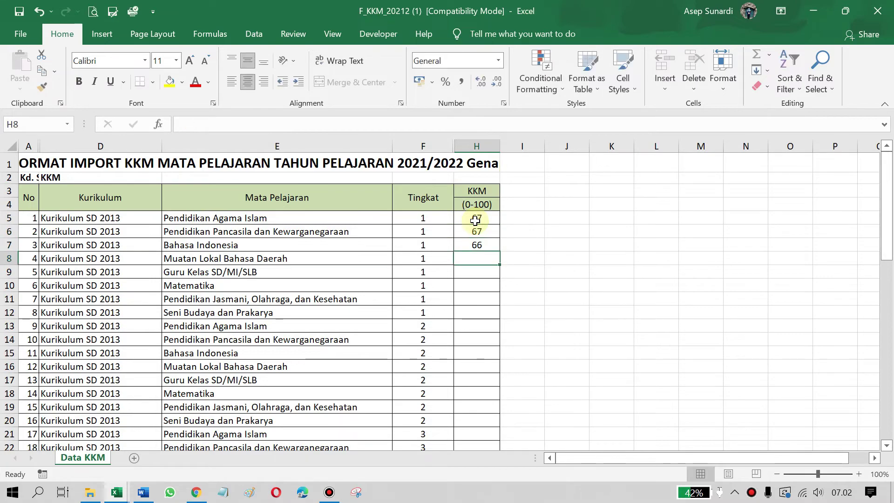
Enter 66 in the next KKM cell, then check the Word table's class I Matematika (65) and PJOK (70) values
key("alt+Tab")
key("alt+Tab")
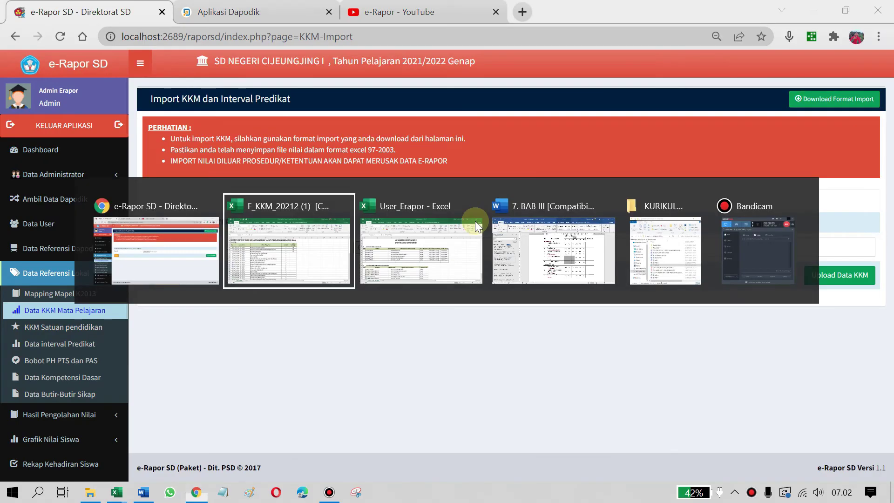
key("alt+Tab")
key("alt+Tab")
key("alt+Tab")
key("alt+Tab")
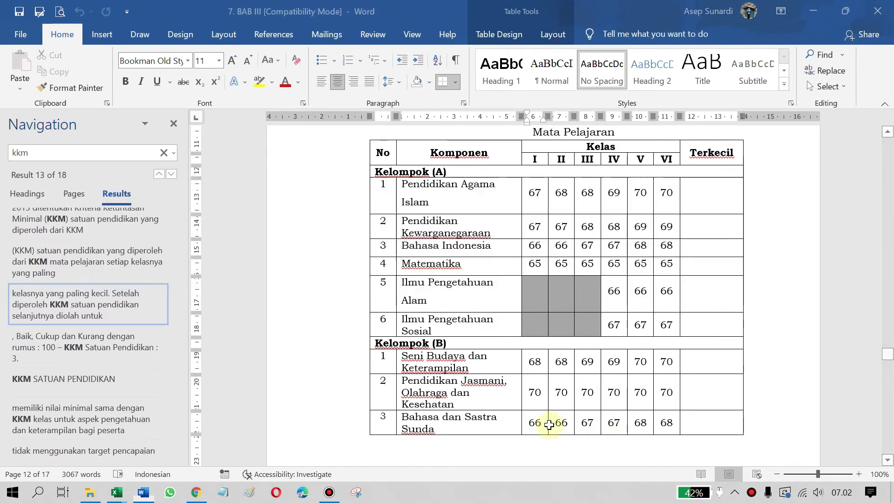
key("alt+Tab")
key("alt+Tab")
key("alt+Tab")
key("alt+Tab")
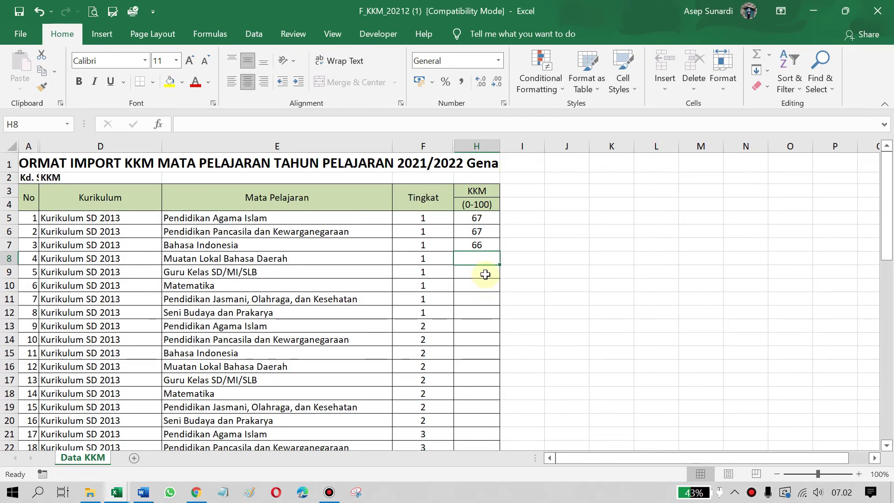
type("66")
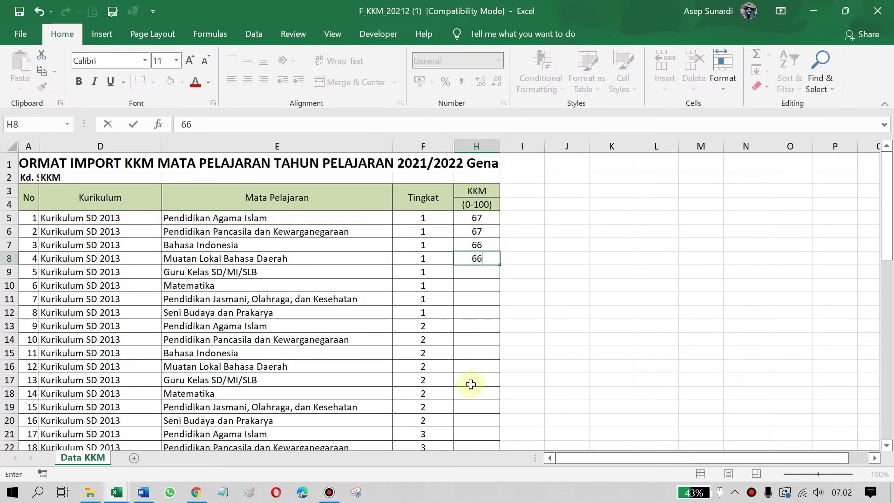
key("alt+Tab")
key("alt+Tab")
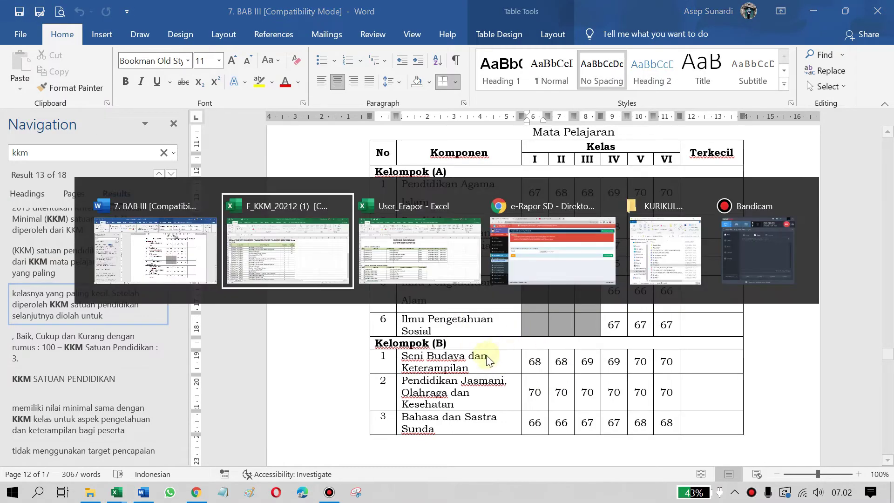
key("alt+Tab")
key("alt+Tab")
left_click(311, 242)
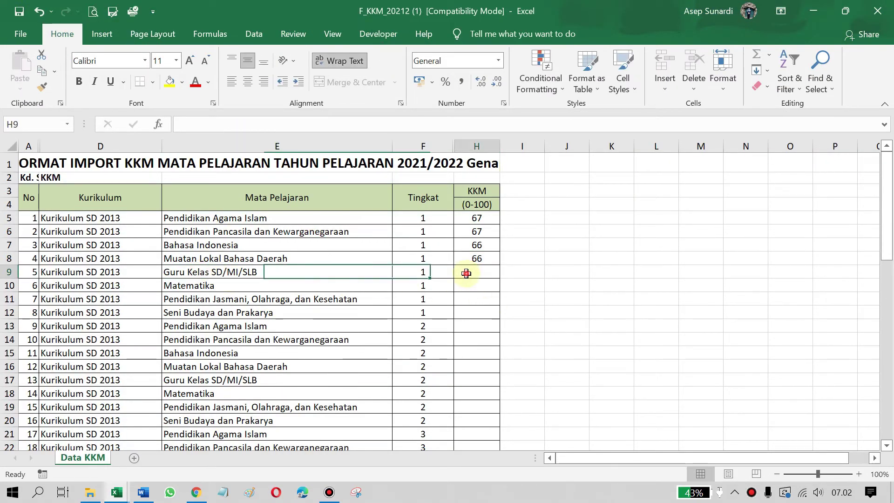
left_click(477, 287)
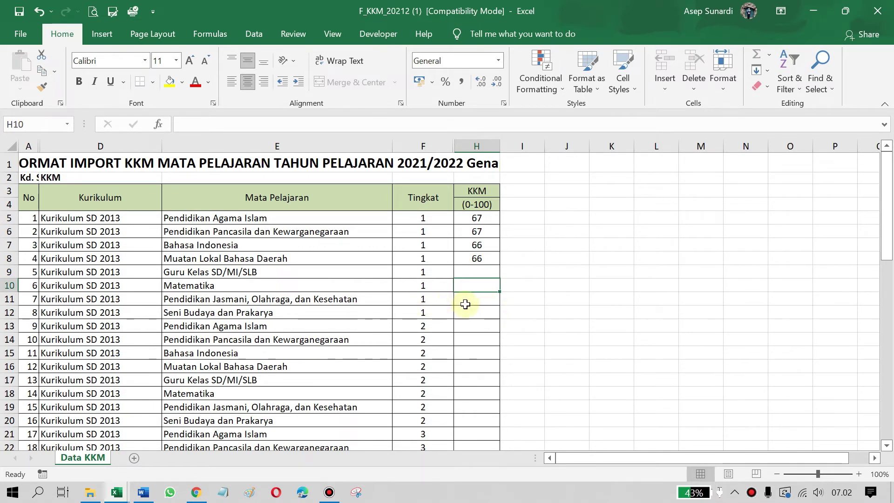
left_click(476, 313)
key("alt+Tab")
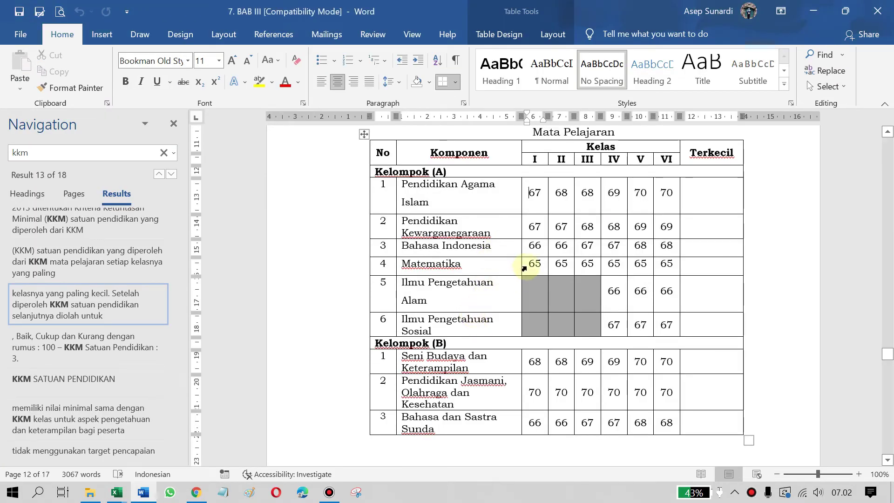
double_click(531, 264)
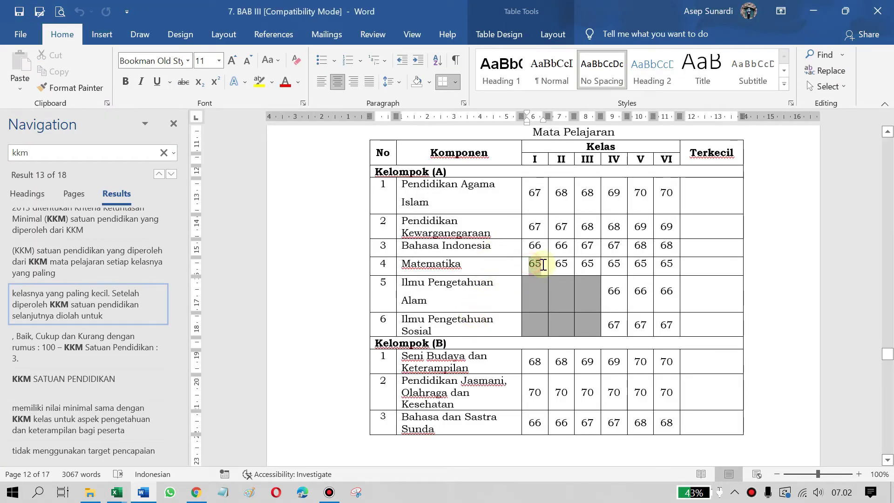
double_click(532, 393)
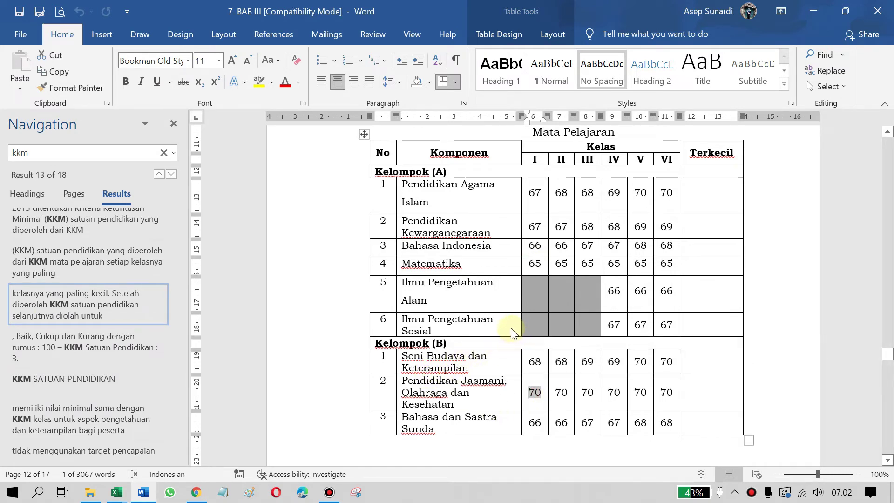
key("alt+Tab")
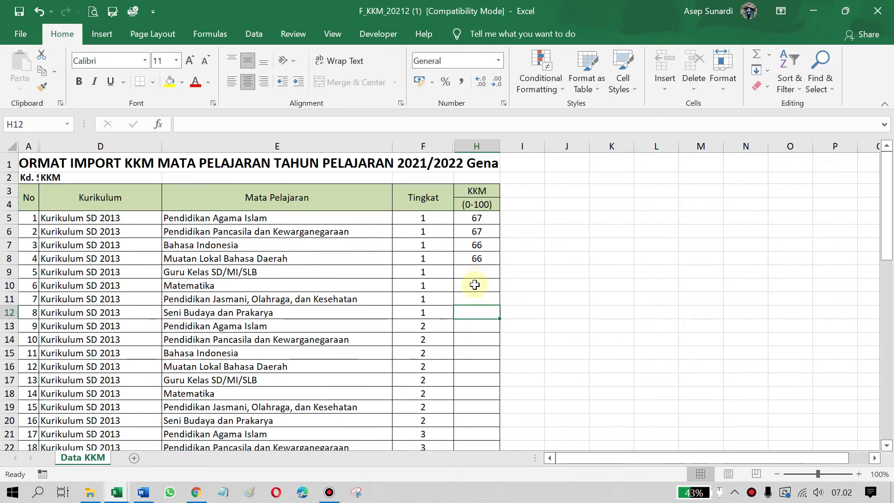
Enter KKM values 65, 70, 68 and 70 from H10 onward, finishing the column through H58
left_click(474, 285)
type("6")
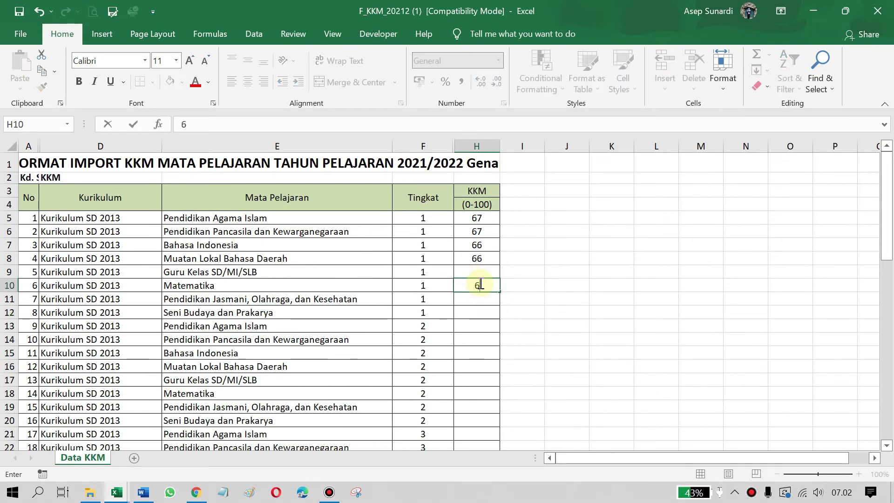
type("5")
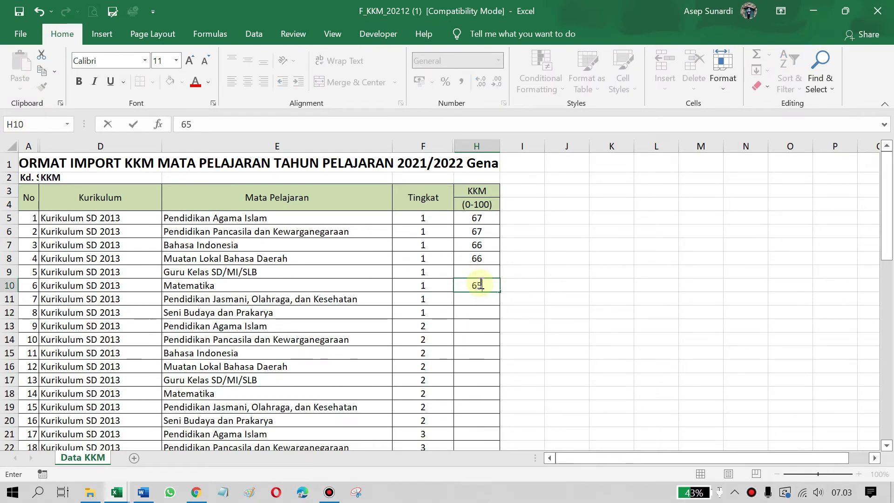
key("Return")
type("7")
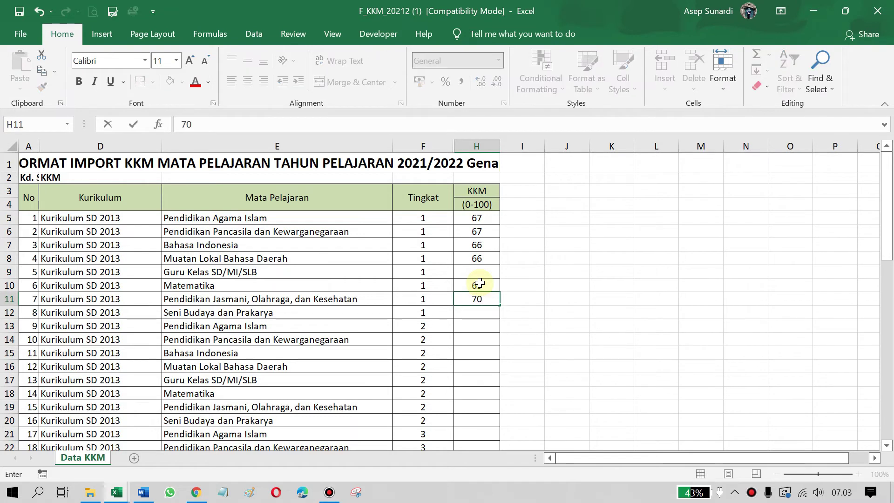
type("0")
key("Return")
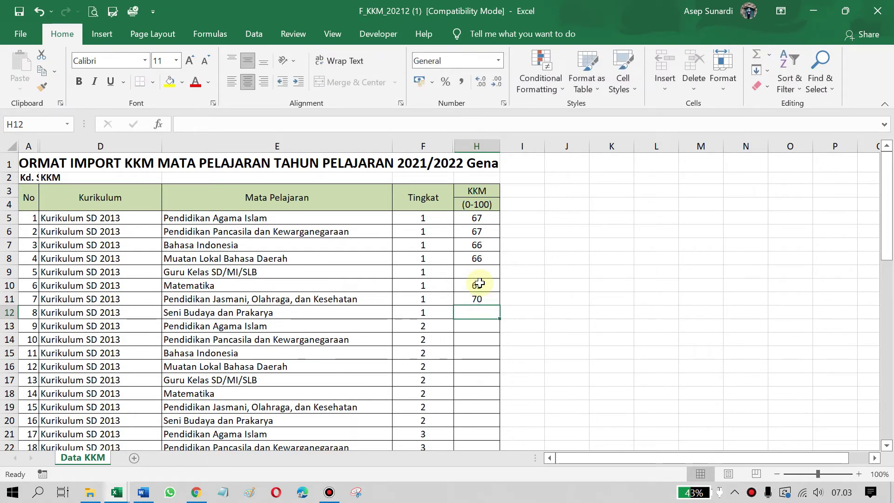
type("6")
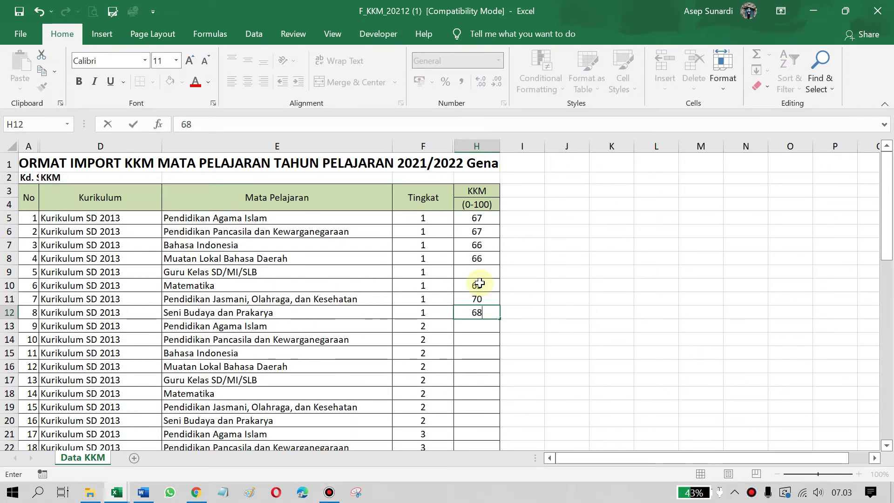
type("8")
key("Return")
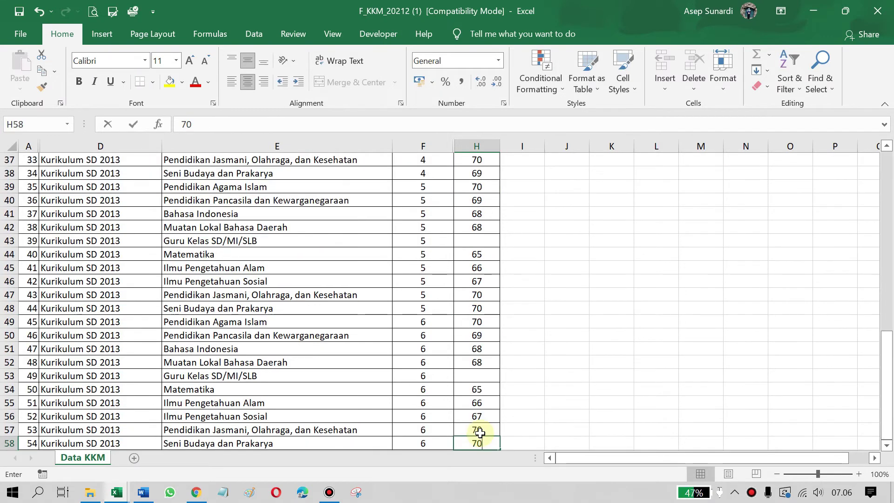
type("70")
left_click(568, 400)
scroll(563, 396, "down", 3)
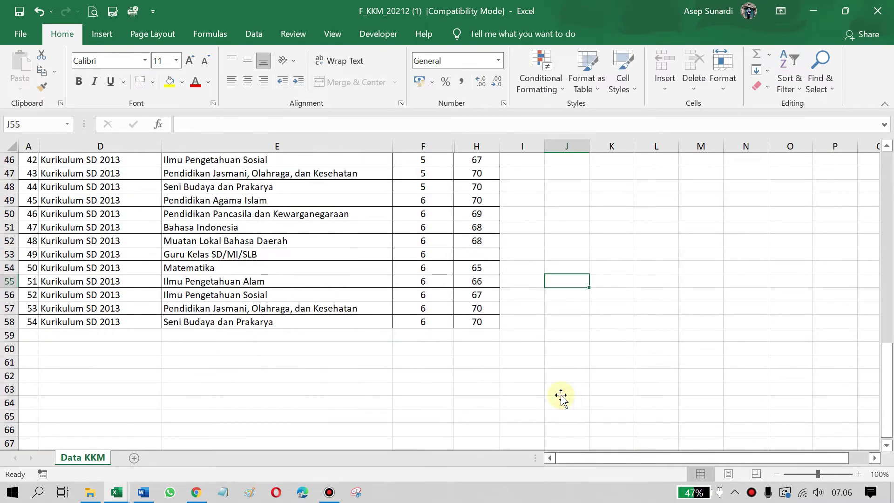
scroll(466, 349, "up", 3)
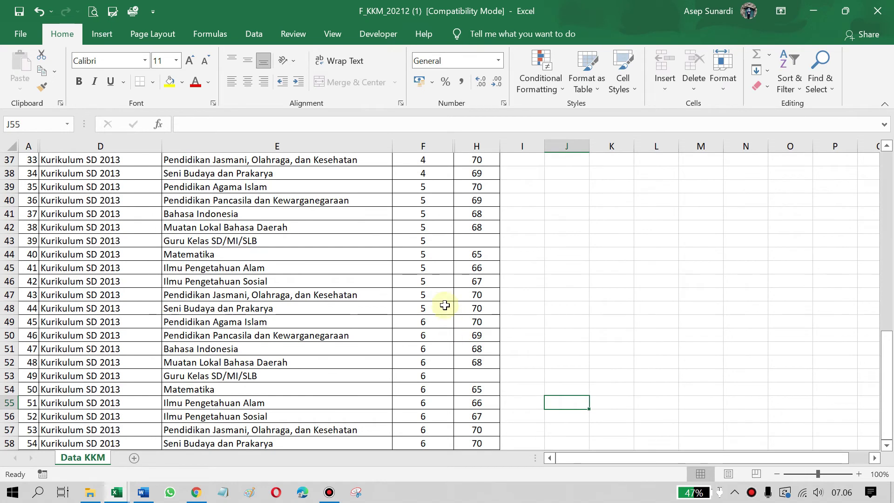
scroll(466, 326, "up", 12)
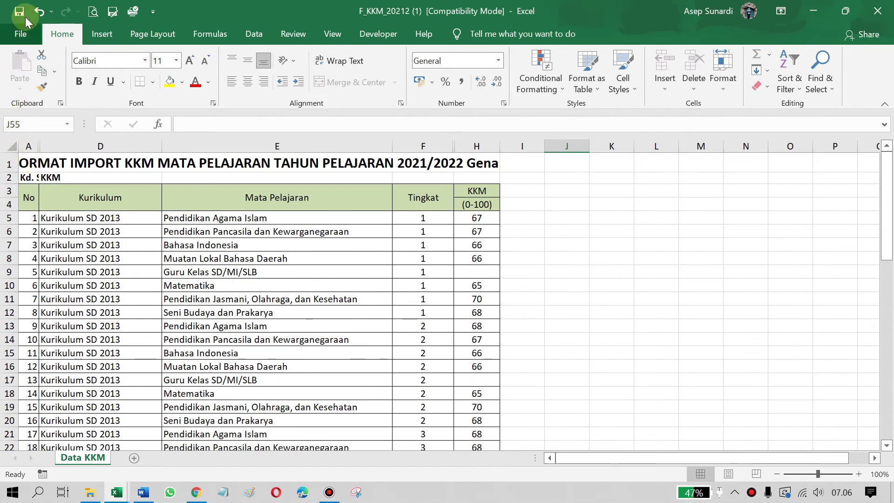
key("alt+Tab")
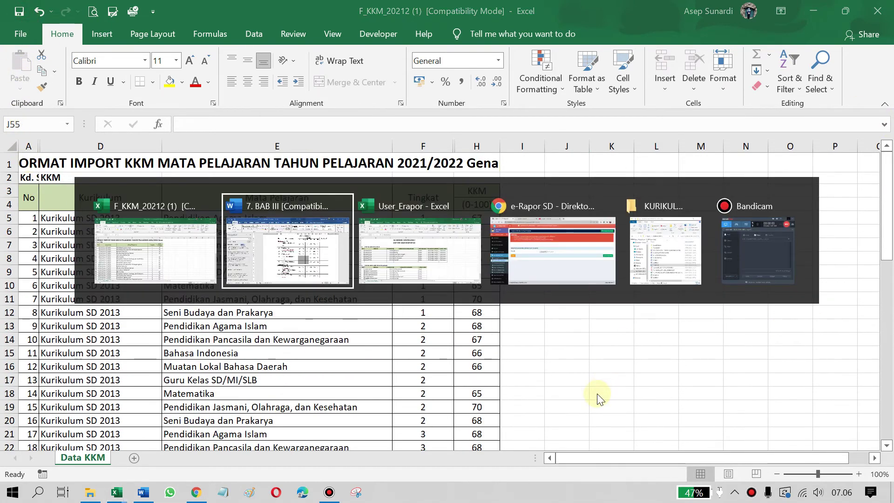
Upload F_KKM_20212 (1).xls from the Downloads folder using Upload Data KKM
key("alt+Tab")
key("alt+Tab")
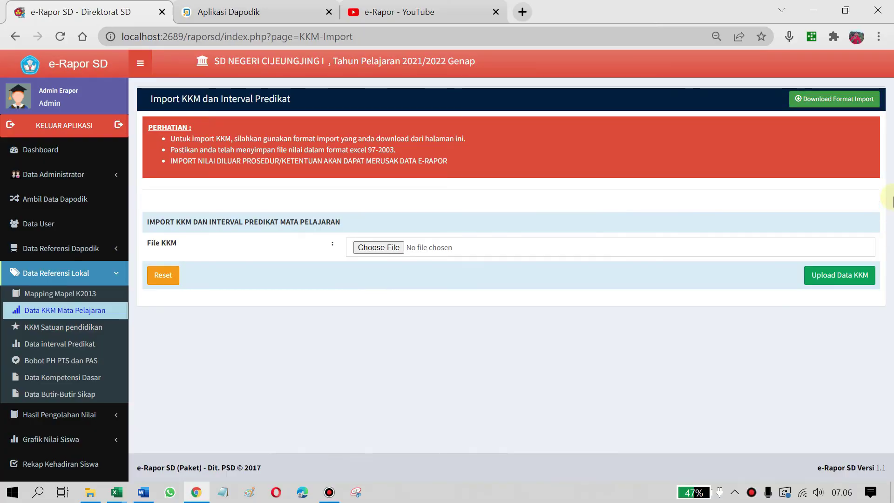
left_click(375, 250)
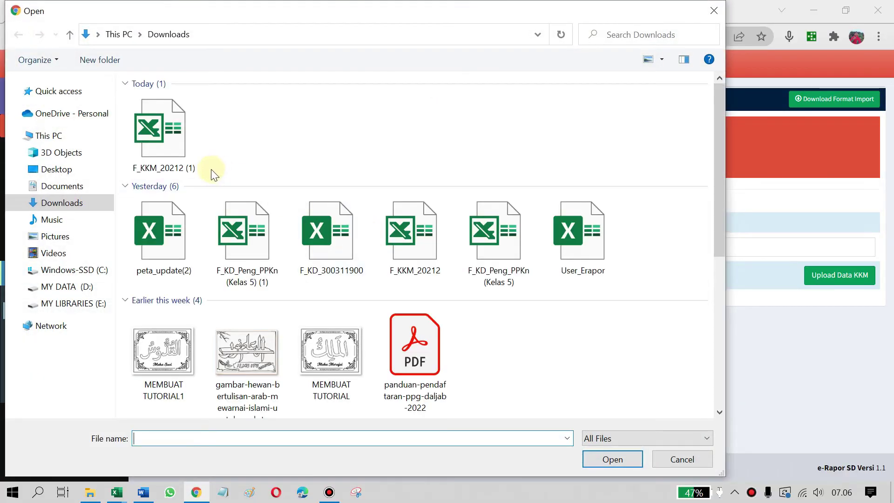
left_click(72, 204)
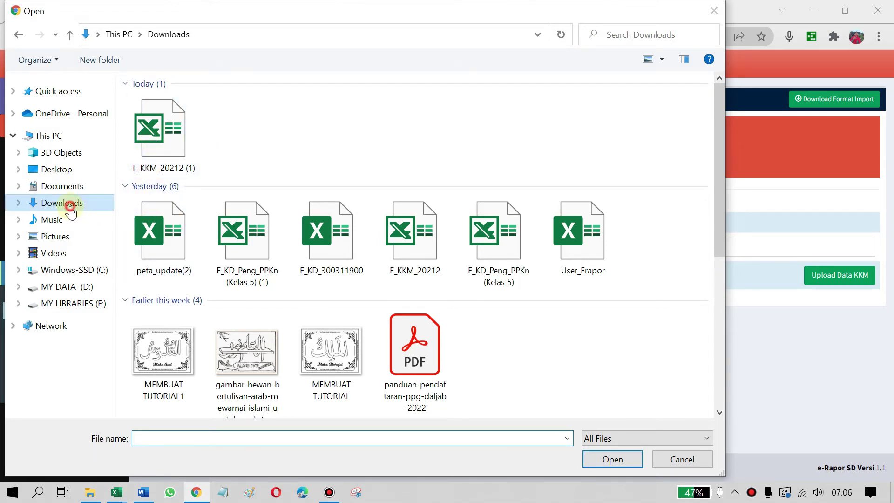
double_click(169, 144)
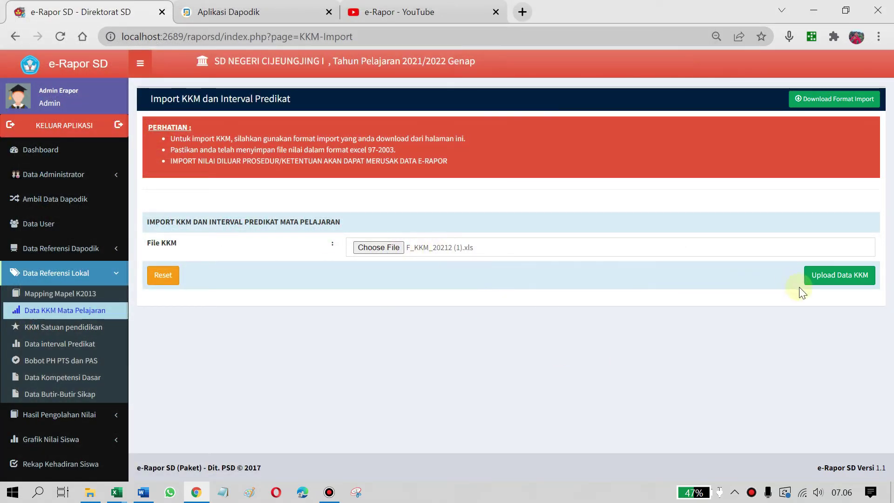
left_click(833, 276)
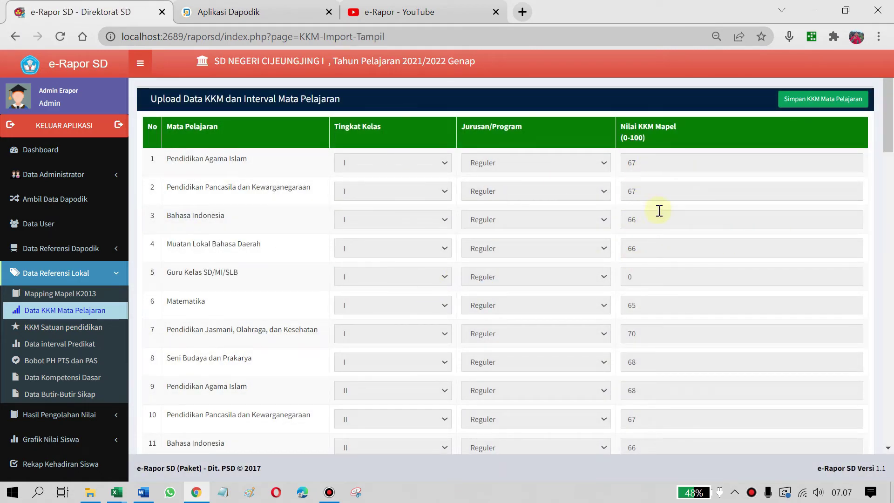
Review the imported KKM table, then save the subject KKM values and dismiss the confirmation
scroll(659, 211, "down", 3)
scroll(624, 225, "up", 3)
scroll(595, 256, "down", 5)
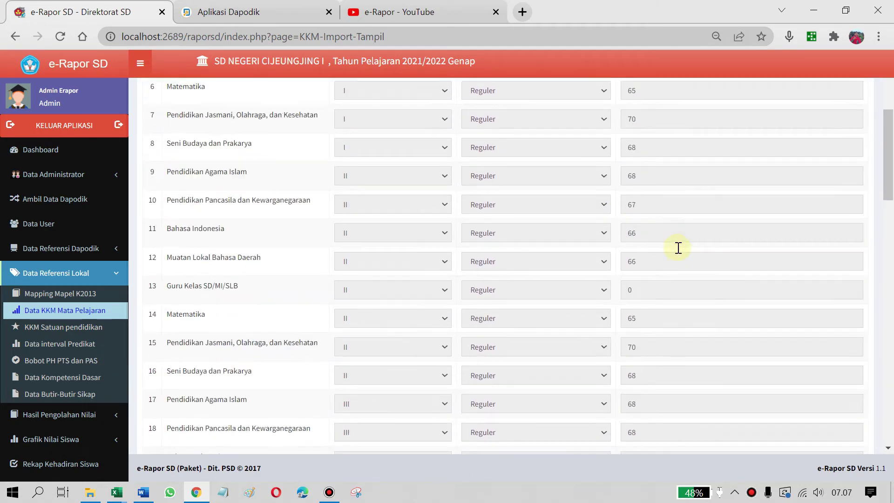
scroll(666, 240, "up", 3)
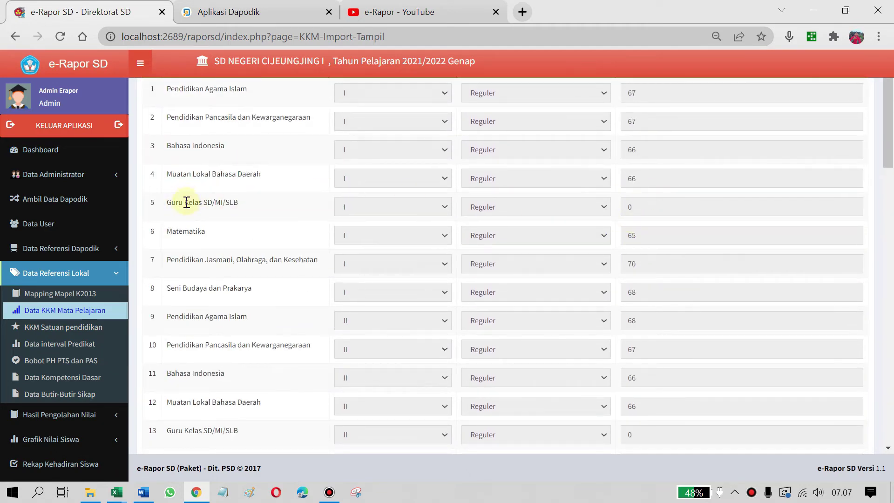
scroll(692, 255, "down", 2)
scroll(647, 237, "down", 2)
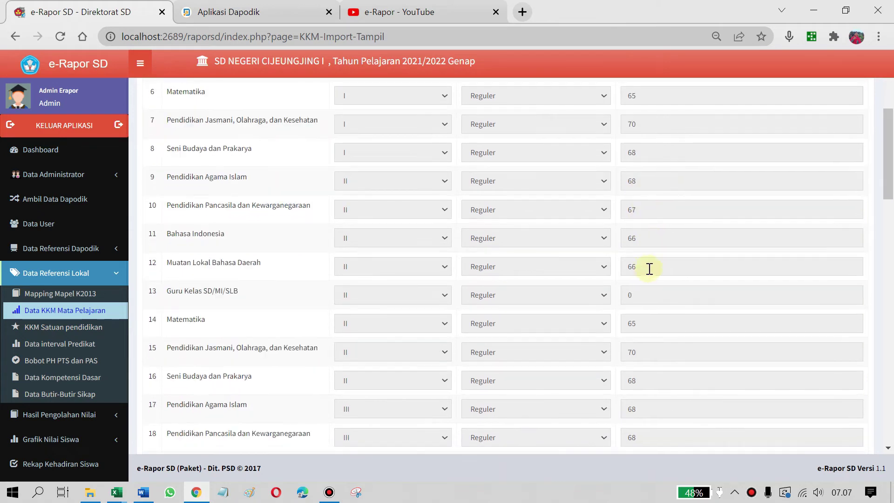
scroll(770, 271, "down", 6)
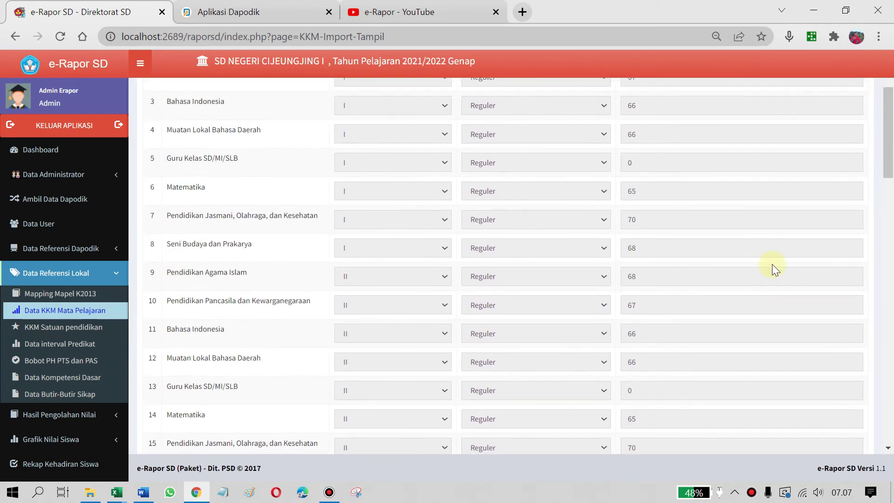
scroll(772, 264, "up", 12)
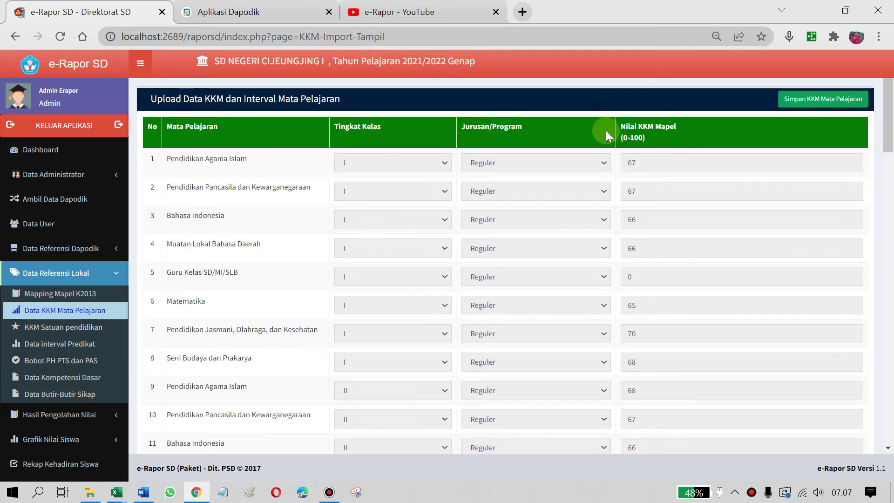
left_click(822, 103)
left_click(579, 117)
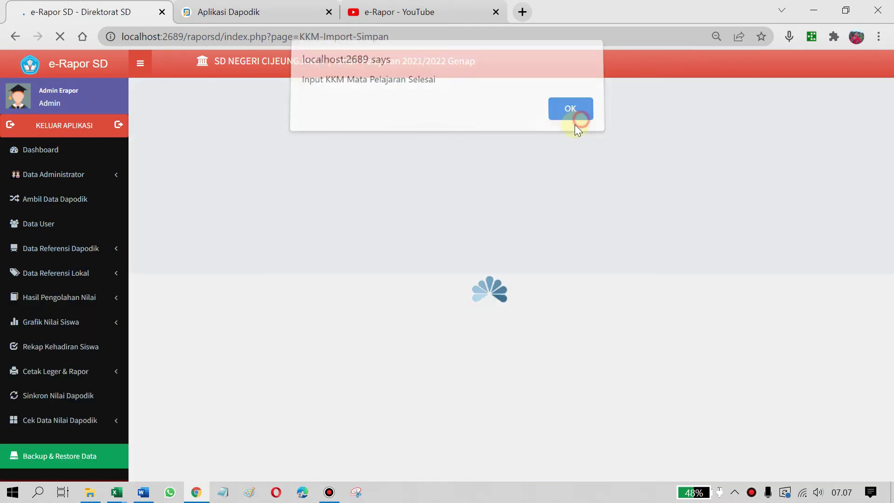
Open the Bahasa Indonesia class I KKM entry (66), cancel the edit, and go to KKM Satuan Pendidikan
scroll(768, 266, "down", 1)
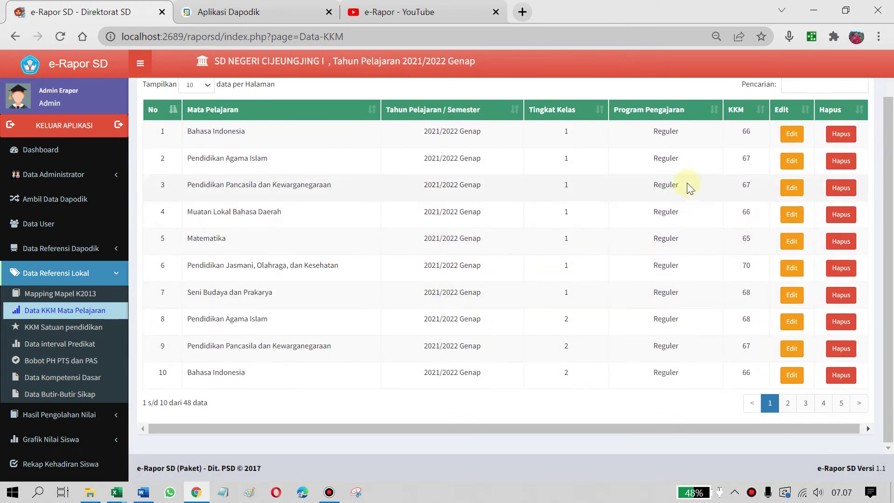
scroll(652, 283, "up", 1)
scroll(705, 281, "down", 1)
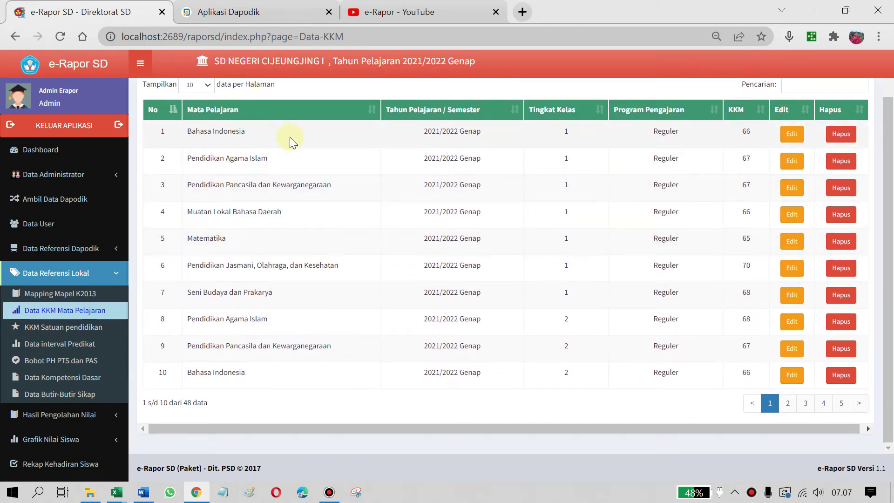
left_click(792, 135)
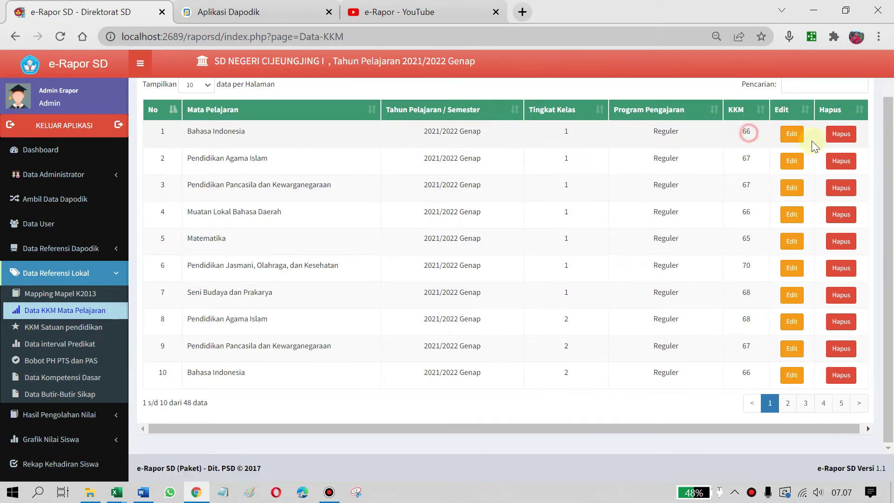
left_click(792, 134)
left_click(335, 247)
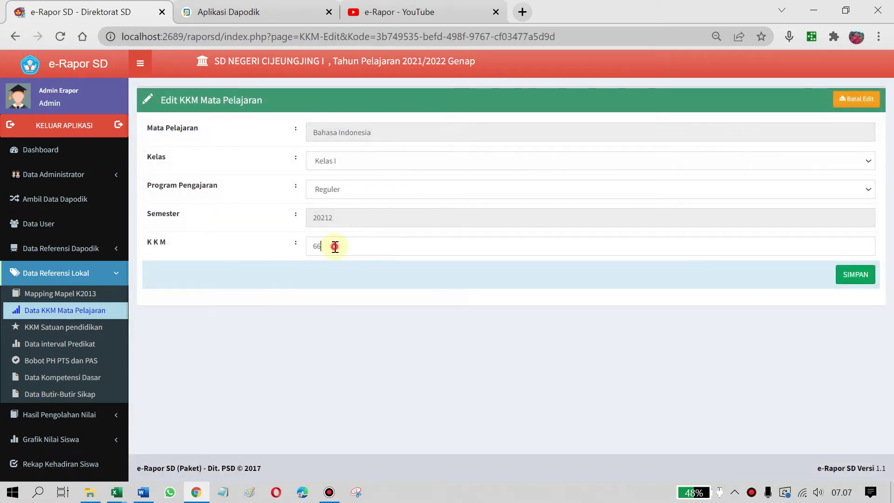
left_click(859, 99)
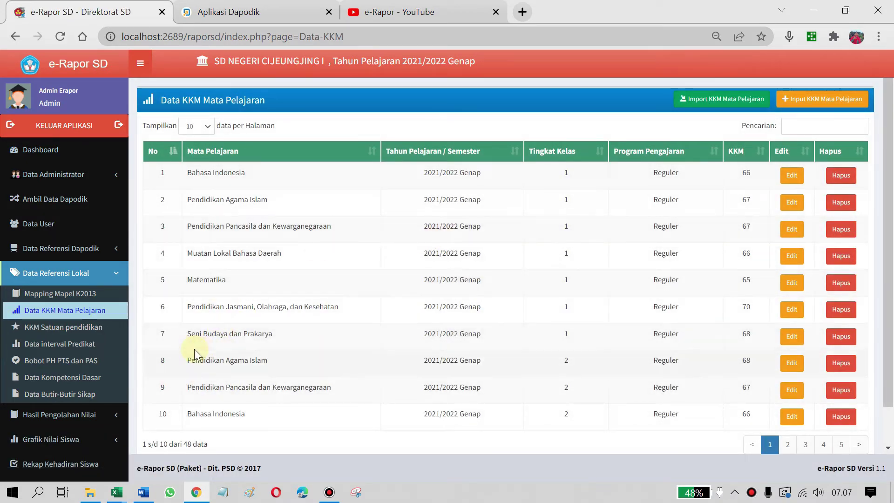
left_click(56, 330)
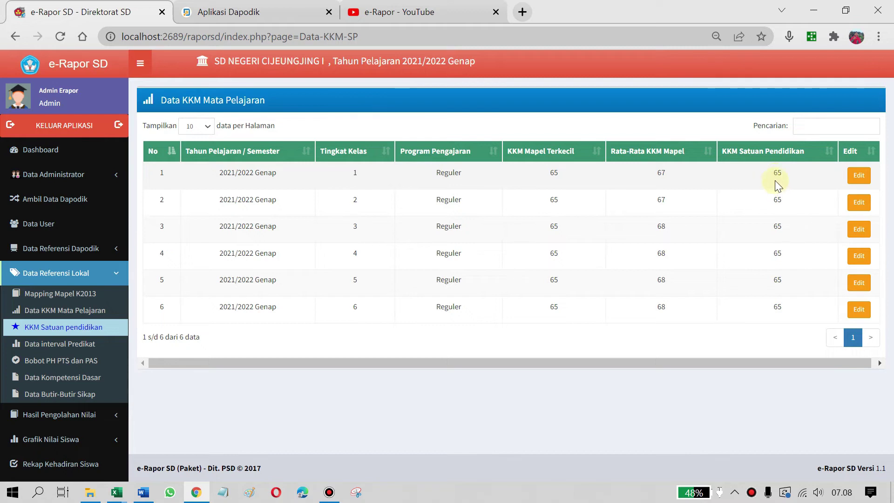
Highlight the school-level KKM values of 65 for grades 1–6, then clear the selection
left_click_drag(552, 172, 550, 233)
left_click(553, 178)
left_click(48, 347)
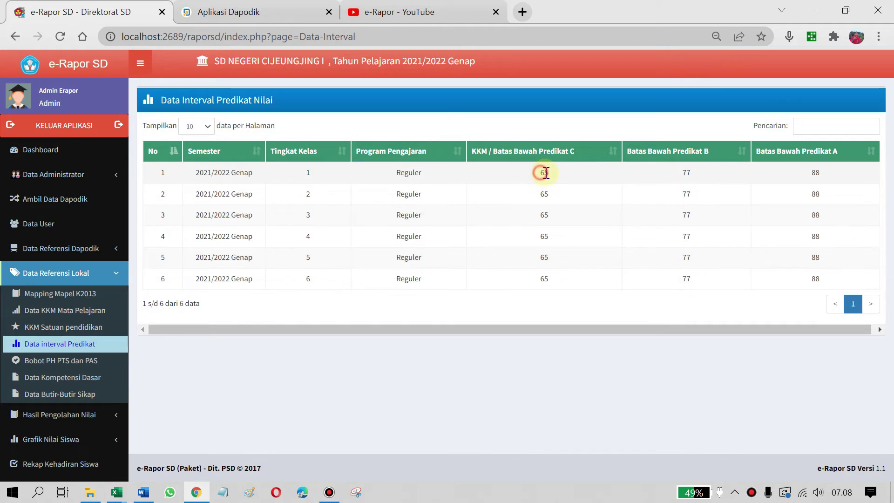
double_click(687, 173)
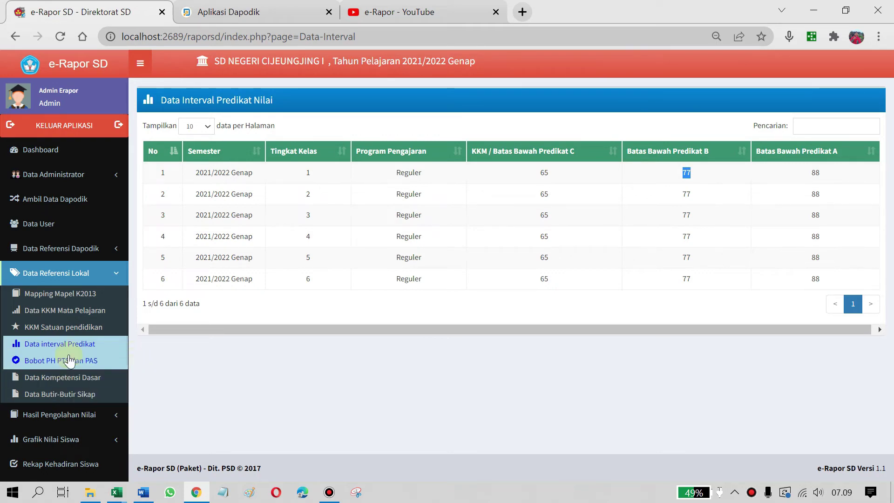
Open Bobot PH PTS dan PAS, dismiss the translate prompt, and show the Kelas I weights table
left_click(86, 362)
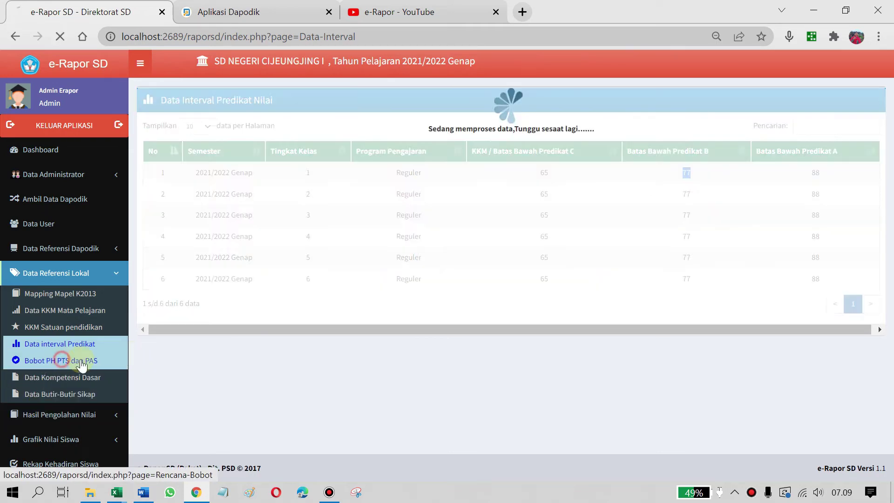
left_click(757, 62)
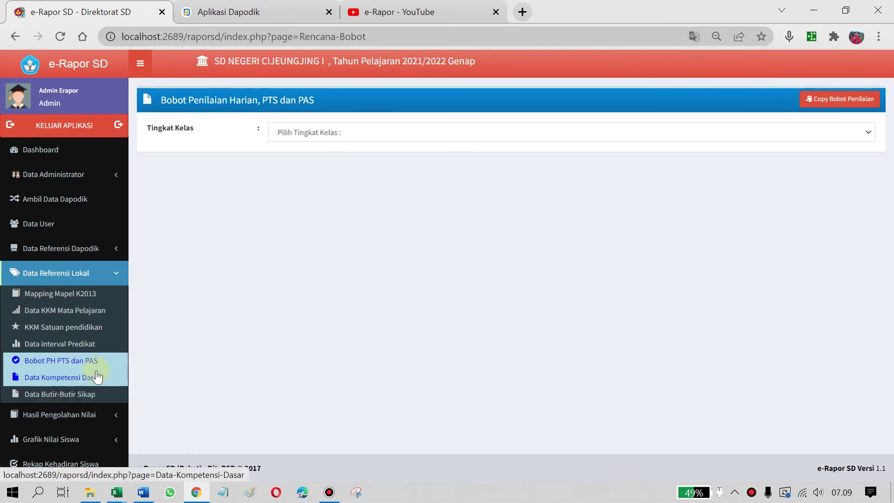
left_click(853, 129)
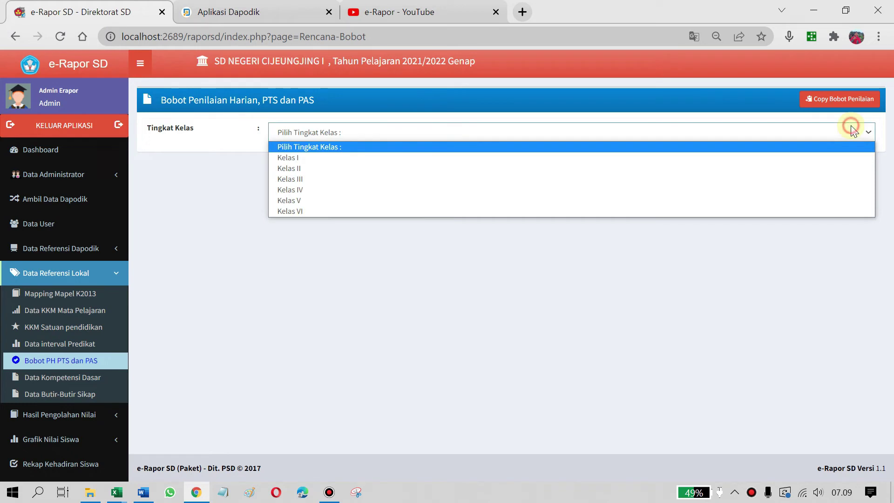
left_click(393, 159)
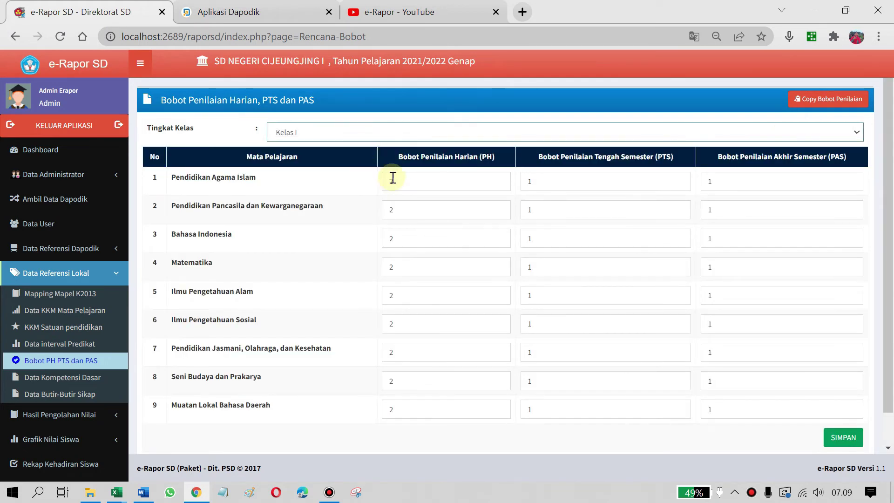
left_click_drag(413, 181, 326, 181)
scroll(526, 277, "down", 1)
scroll(525, 277, "up", 1)
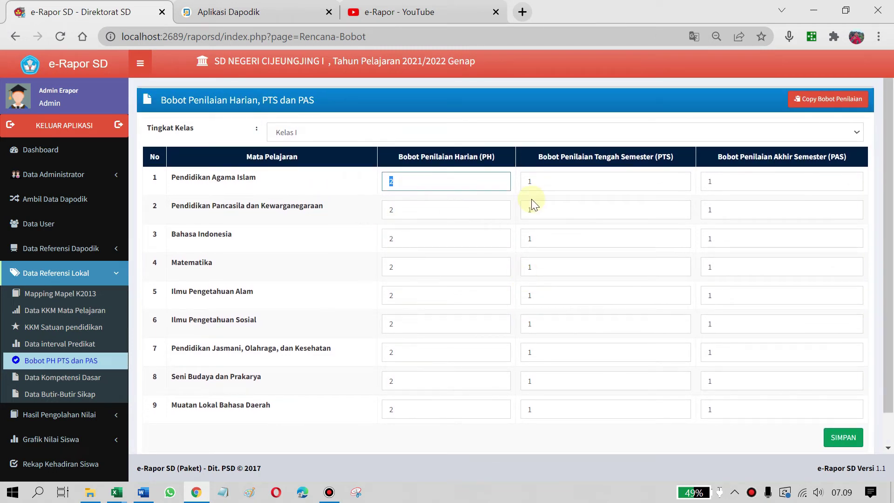
Enter PH 1, PTS 2 and PAS 2 weights for the first Kelas I subjects
type("1")
key("Tab")
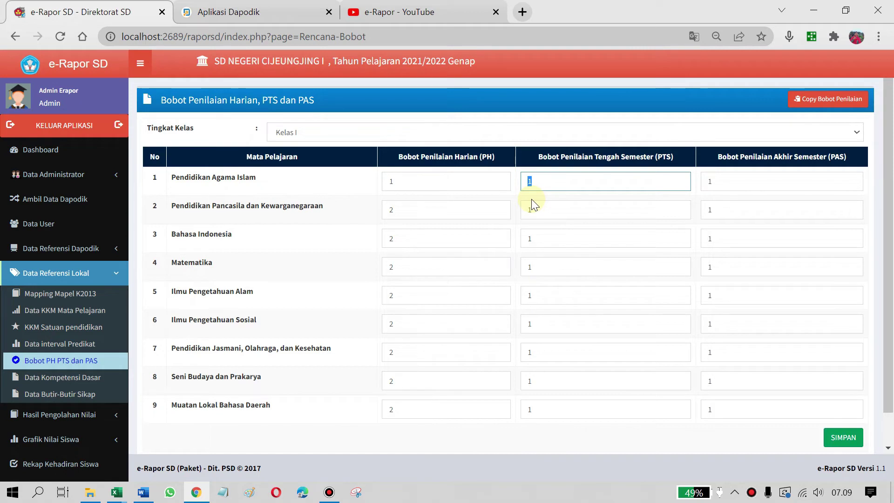
key("Tab")
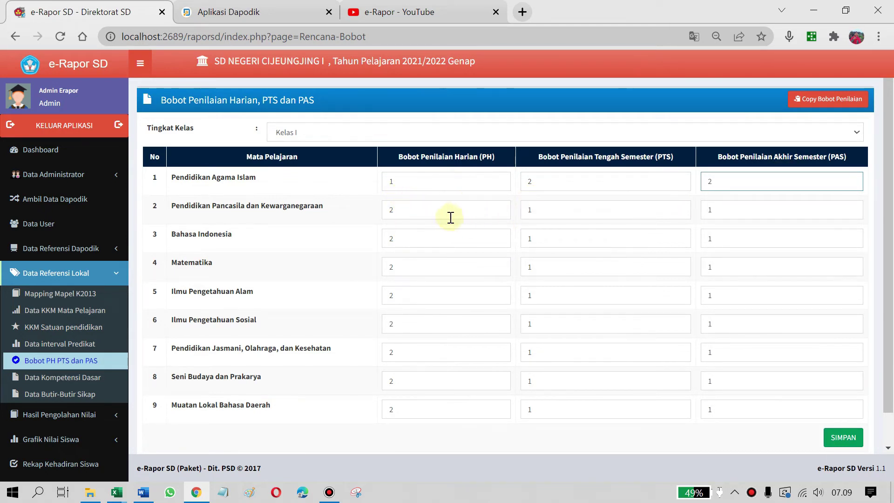
key("Tab")
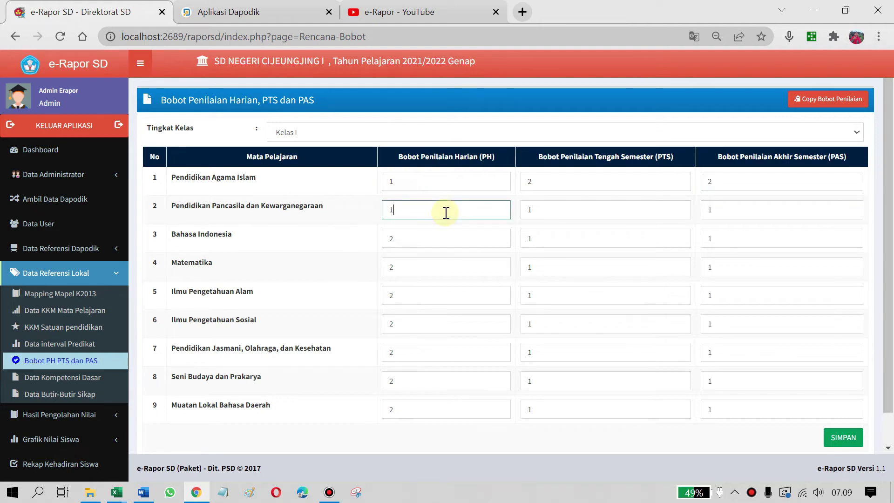
type("1")
key("Tab")
type("2")
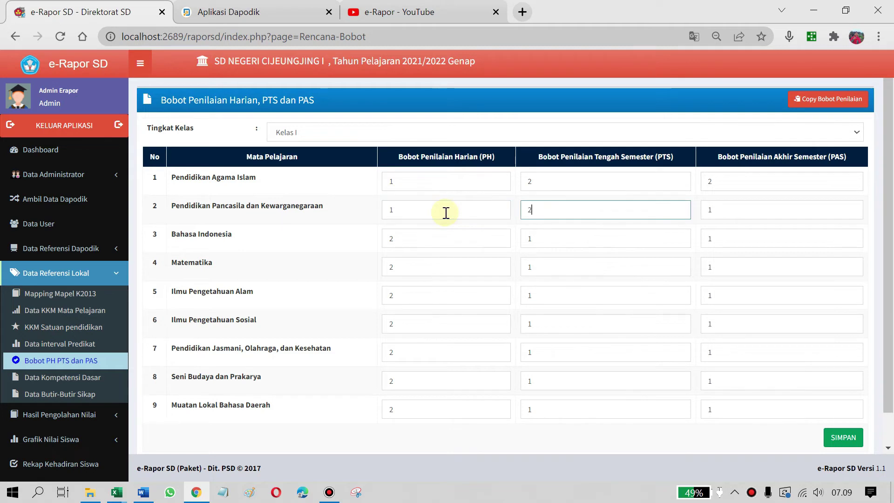
key("Tab")
type("2")
type("1")
key("Tab")
type("2")
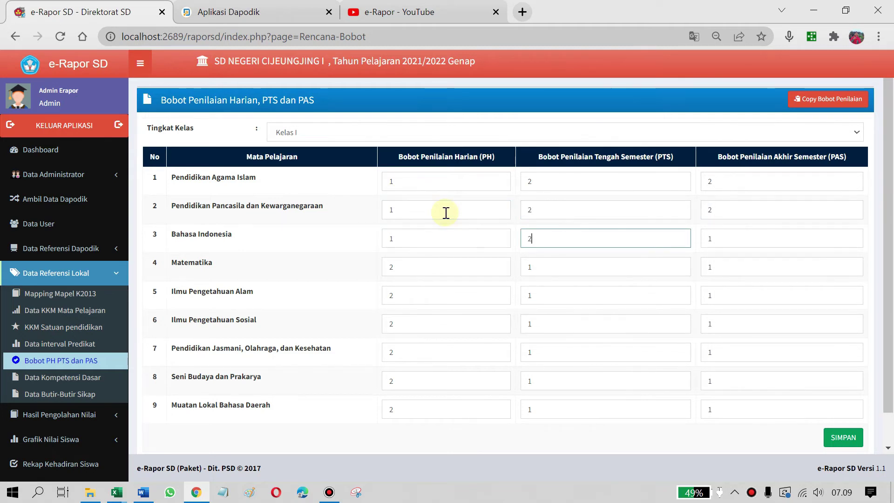
key("Tab")
type("21")
key("Tab")
type("2")
key("Tab")
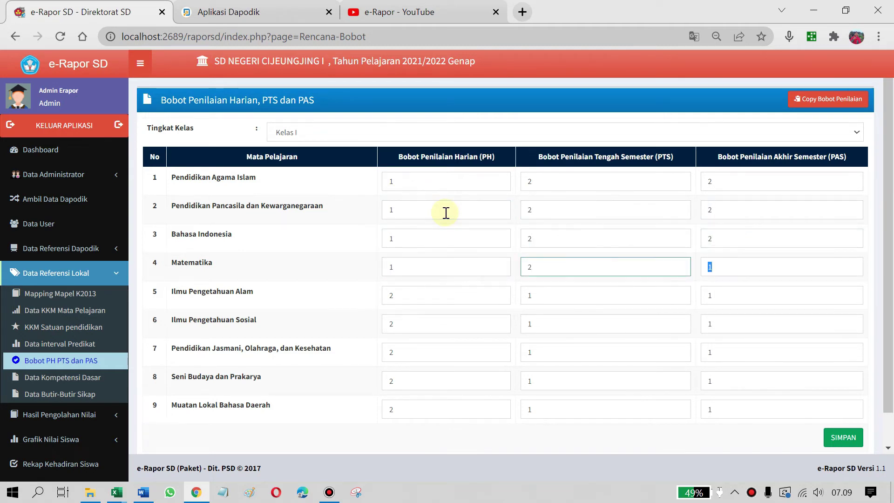
type("2")
key("Tab")
type("1")
Continue entering PH 1, PTS 2, PAS 2 weights down to the ninth subject
key("Tab")
type("2")
key("Tab")
type("2")
key("Tab")
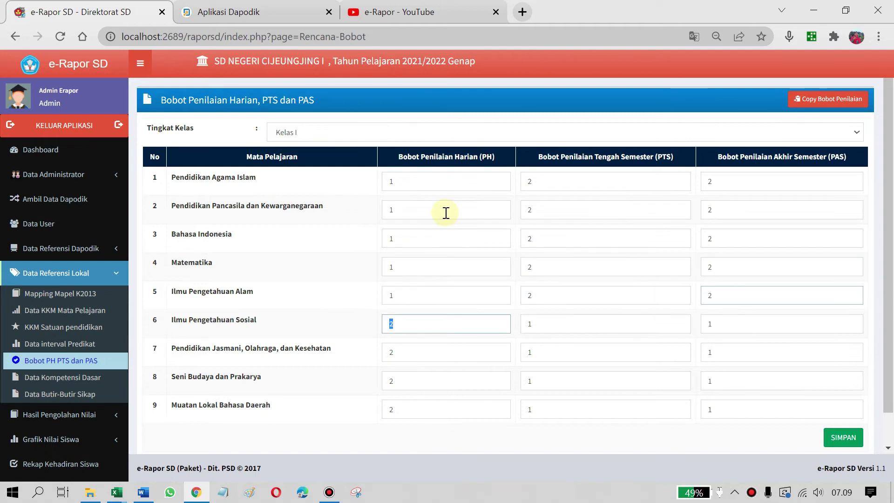
type("1")
key("Tab")
type("2")
key("Tab")
type("2")
key("Tab")
type("1")
key("Tab")
type("2")
key("Tab")
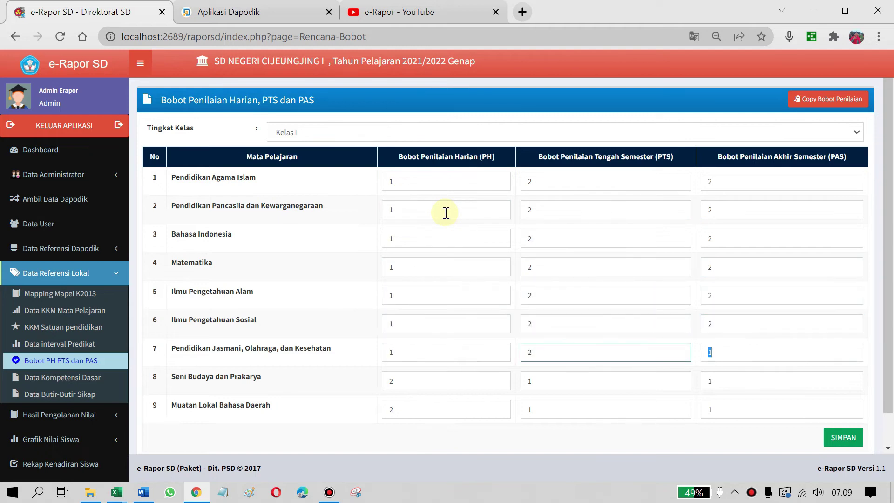
type("2")
key("Tab")
type("1")
key("Tab")
type("2")
key("Tab")
type("2")
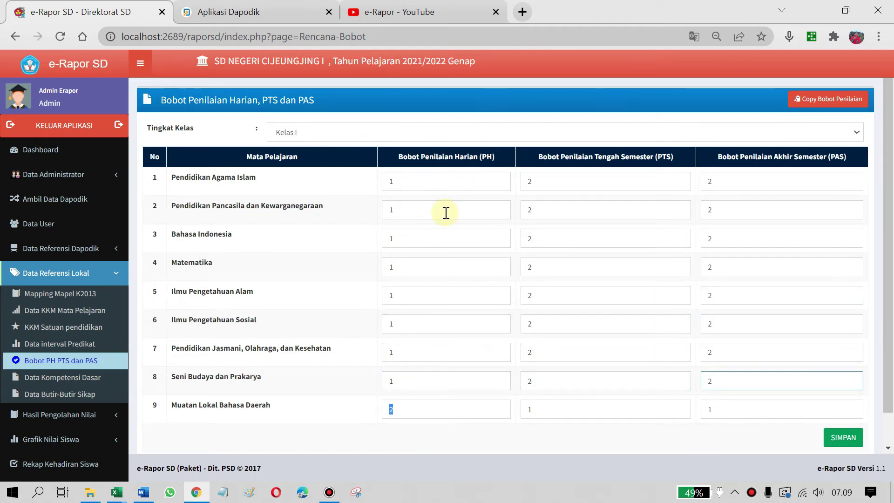
type("1")
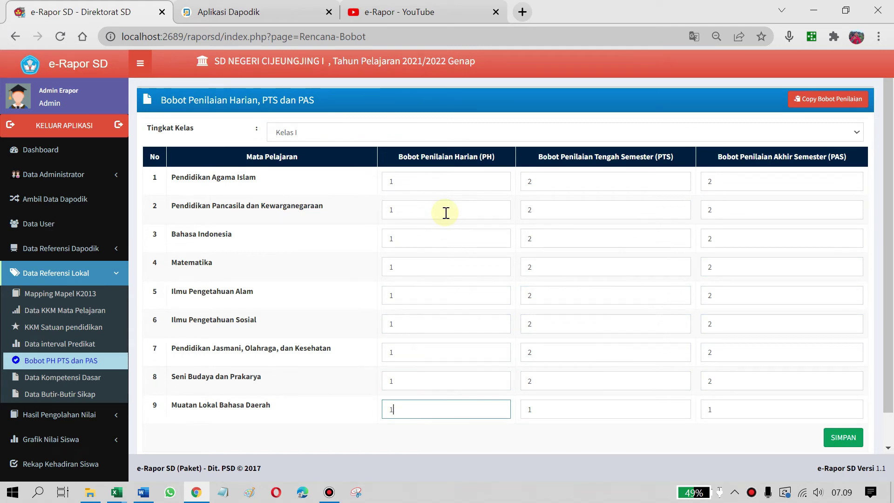
key("Tab")
type("2")
key("Tab")
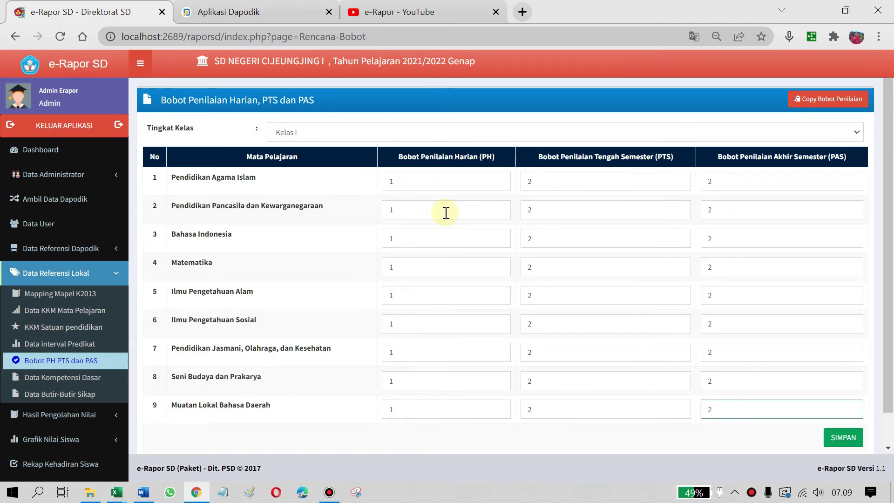
Enter the final PAS weight of 2 and save the Kelas I weights, reloading after the stalled save
type("2")
left_click(844, 437)
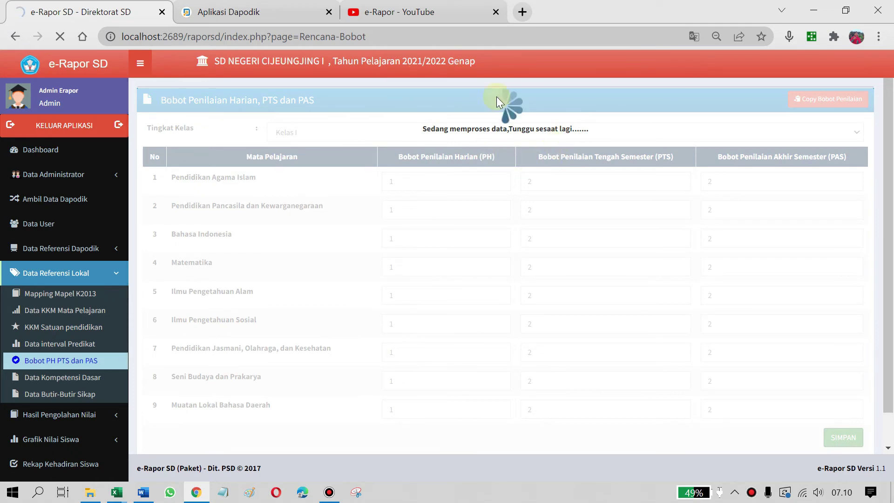
left_click(60, 37)
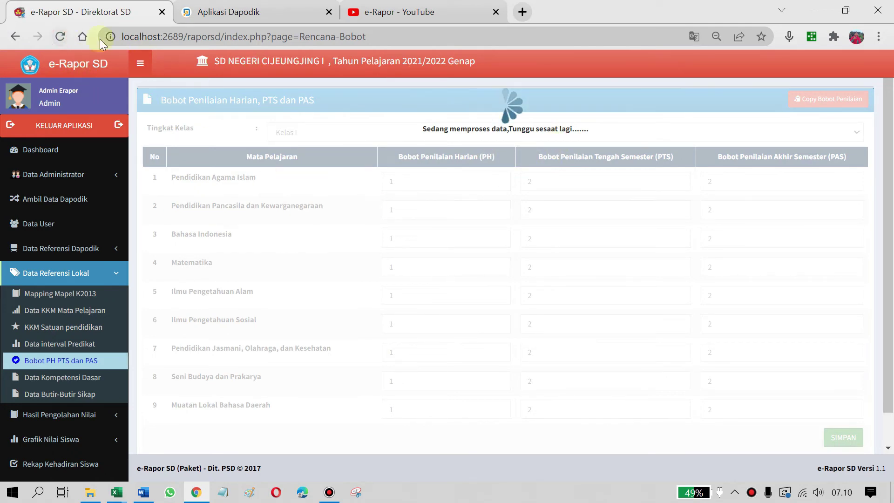
left_click(60, 37)
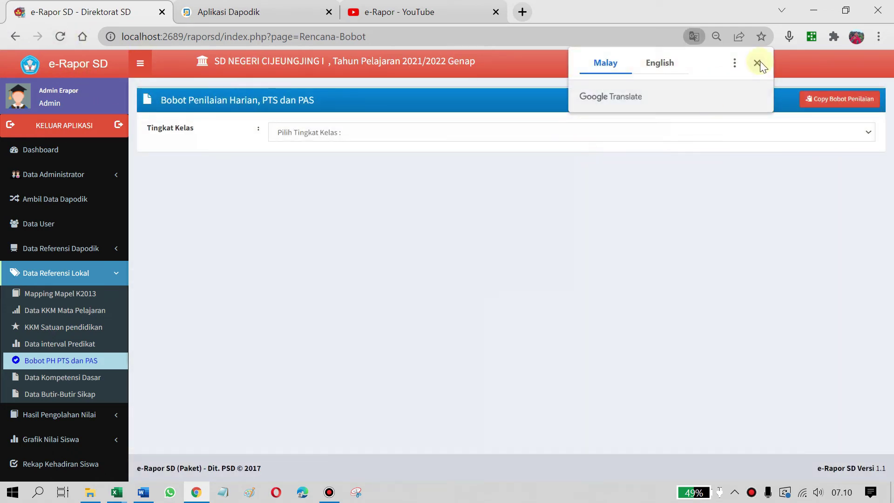
left_click(758, 64)
left_click(319, 133)
left_click(322, 159)
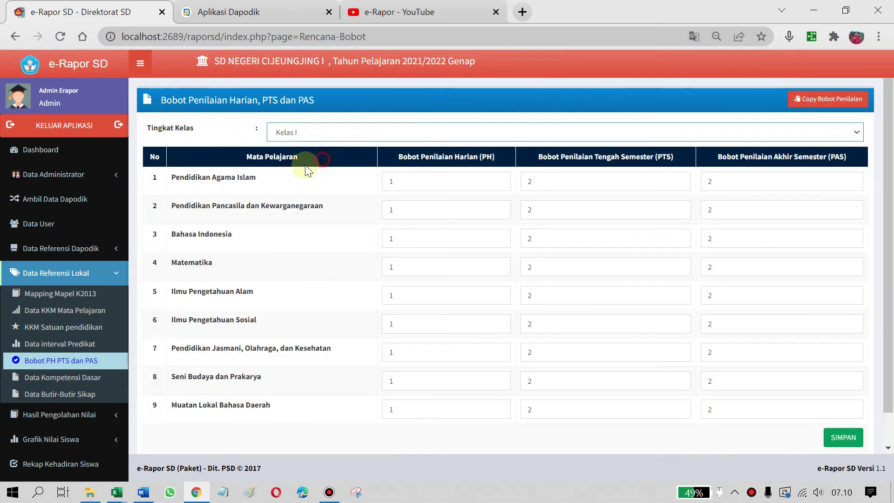
scroll(615, 347, "down", 2)
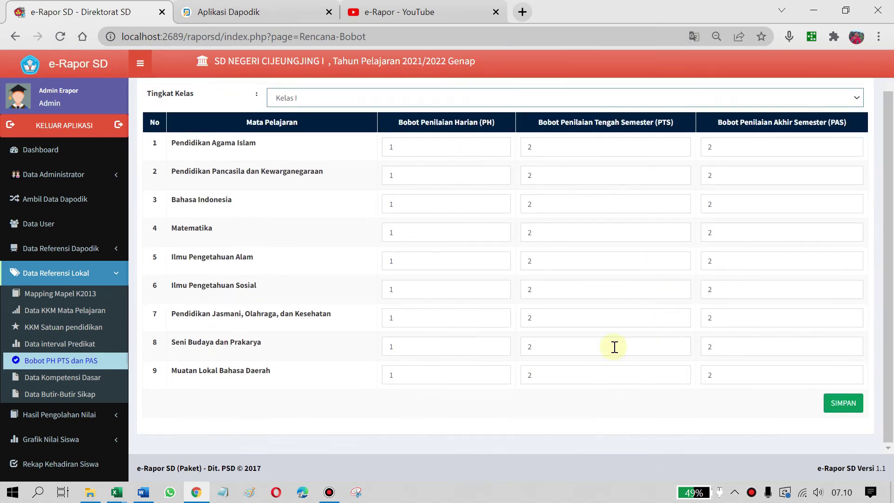
scroll(731, 382, "up", 1)
left_click(842, 434)
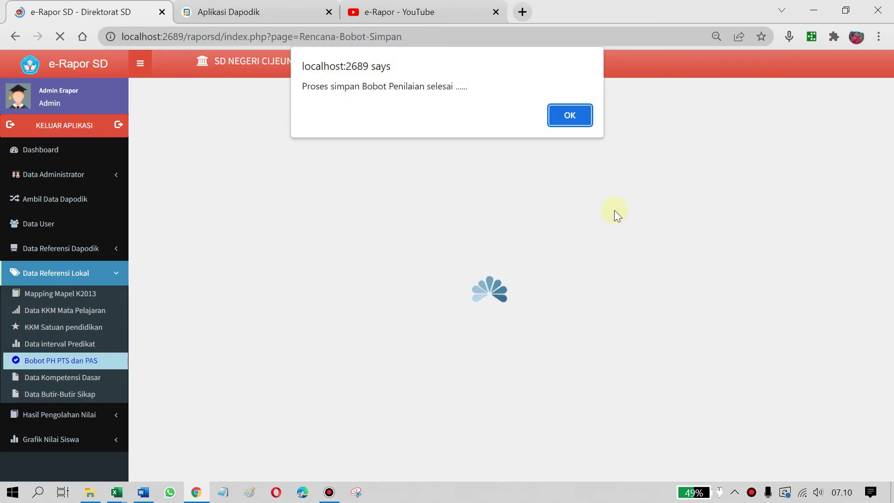
left_click(565, 114)
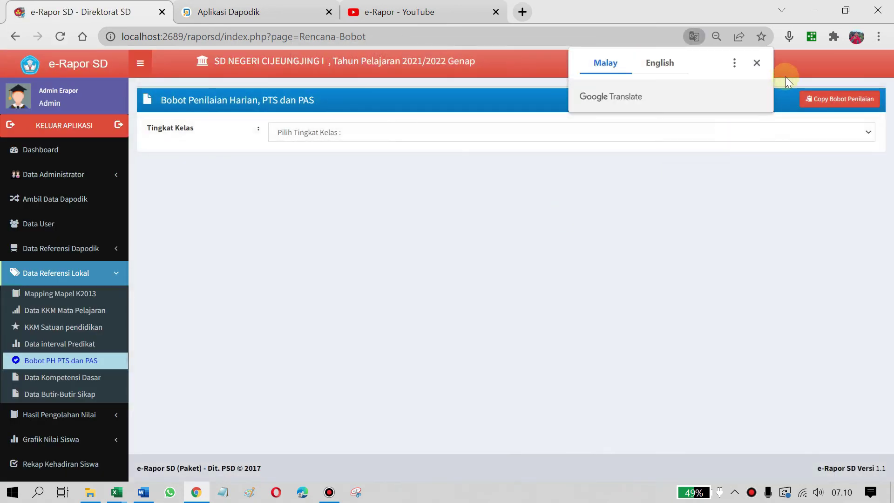
Select Kelas II and open the Copy Bobot Penilaian page
left_click(756, 63)
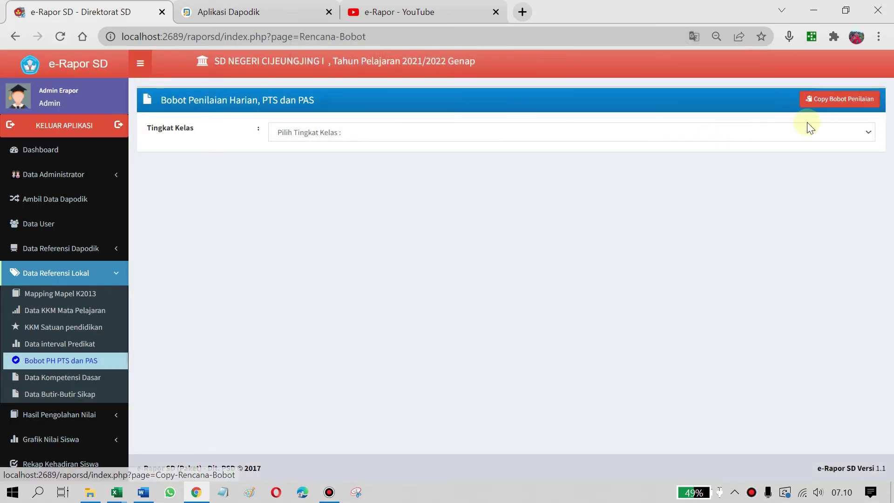
left_click(395, 133)
left_click(347, 168)
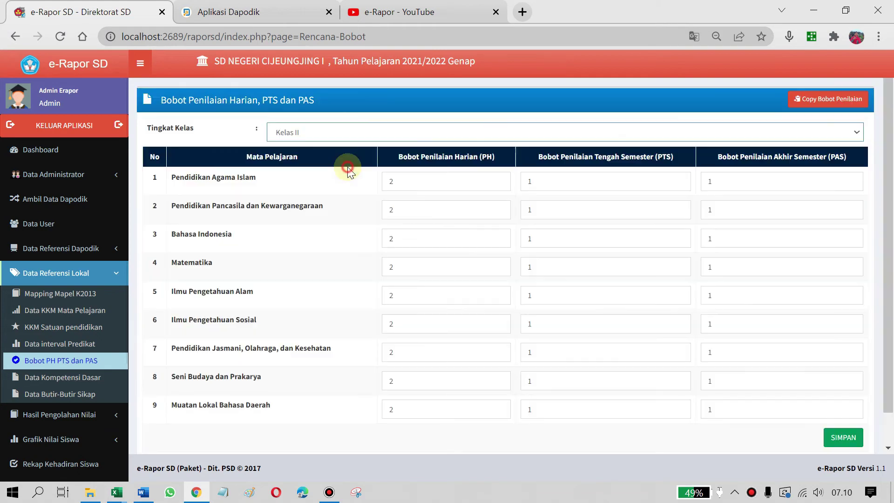
left_click(828, 108)
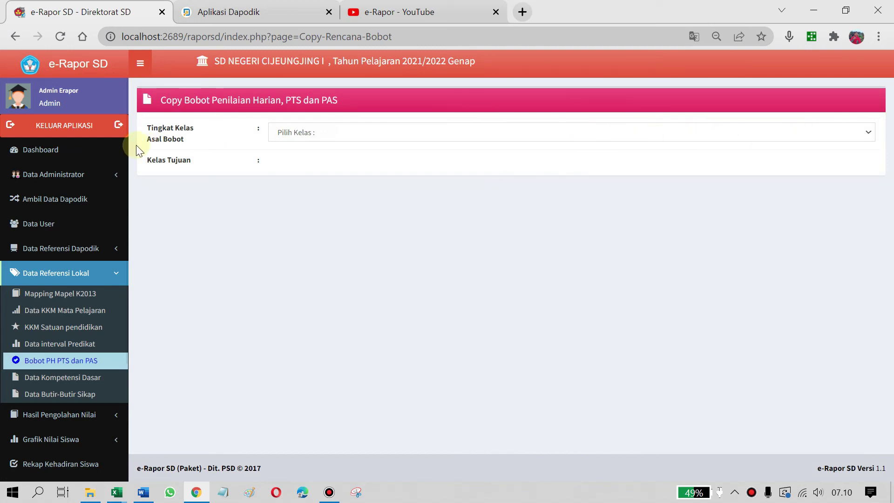
Copy the Kelas I PH, PTS and PAS weights to Kelas II
left_click(302, 136)
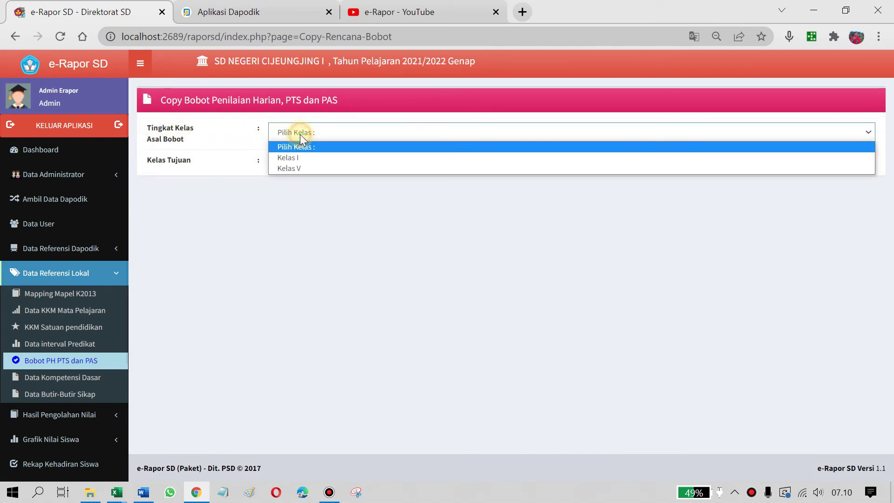
left_click(358, 160)
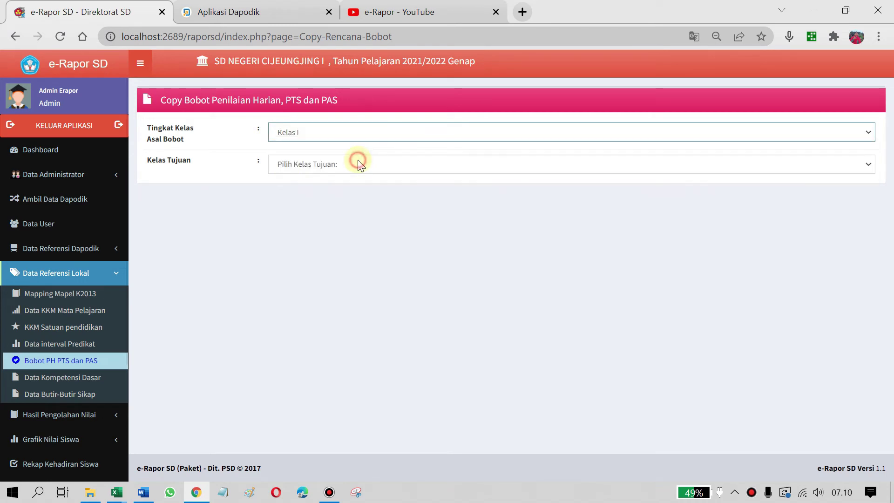
left_click(326, 169)
left_click(315, 202)
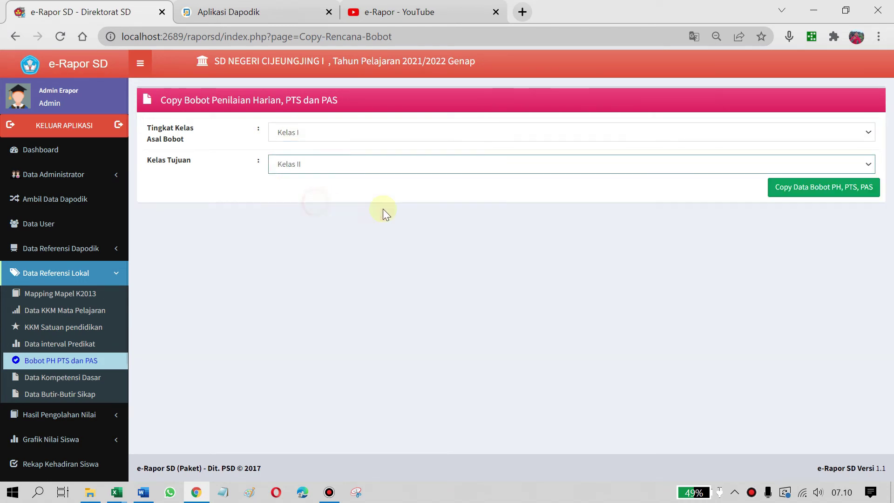
left_click(828, 192)
left_click(503, 112)
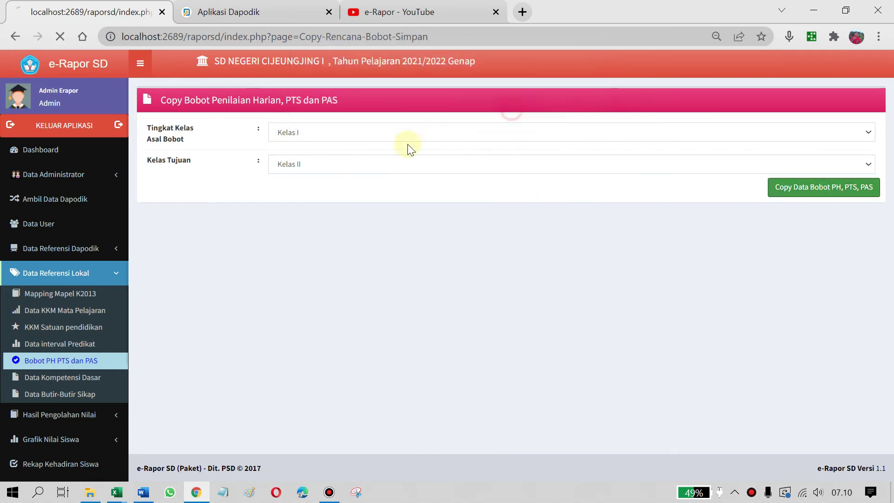
left_click(588, 120)
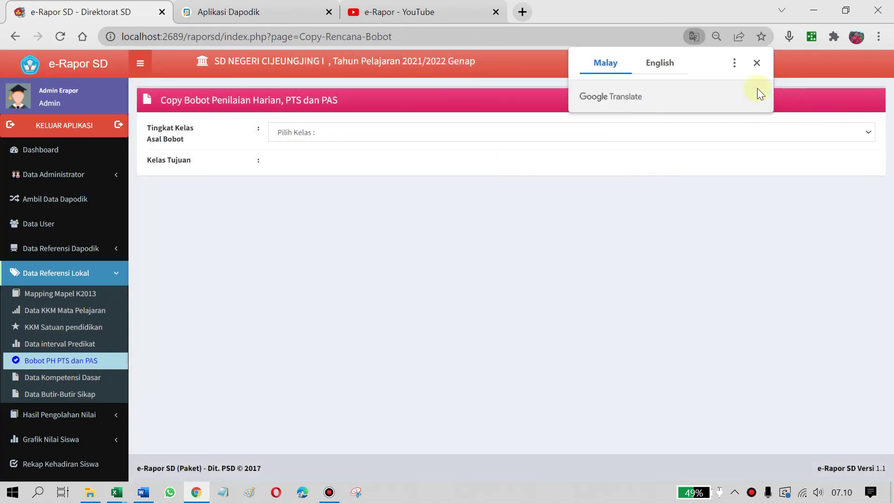
left_click(759, 63)
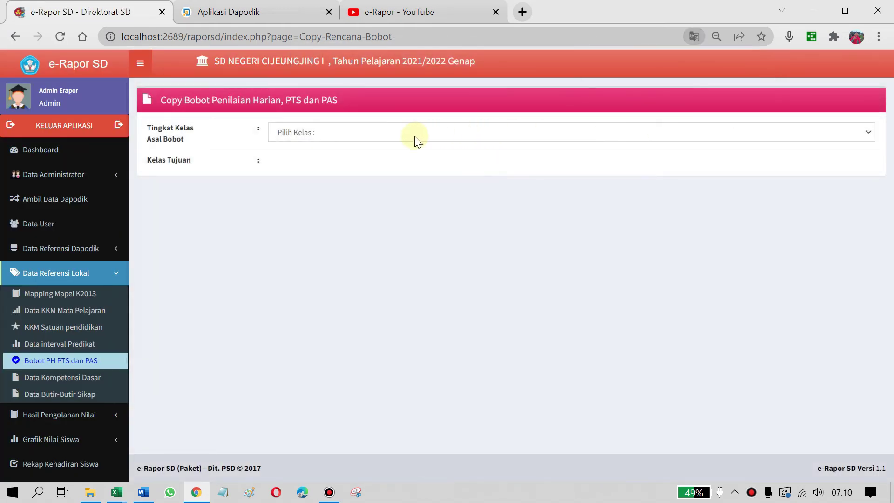
Copy the Kelas I weights to Kelas III
left_click(353, 136)
left_click(340, 158)
left_click(339, 163)
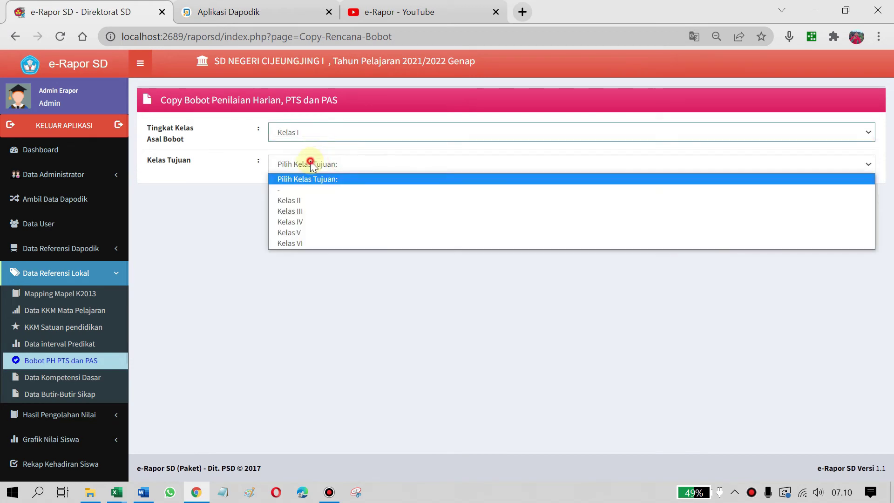
left_click(302, 208)
left_click(838, 188)
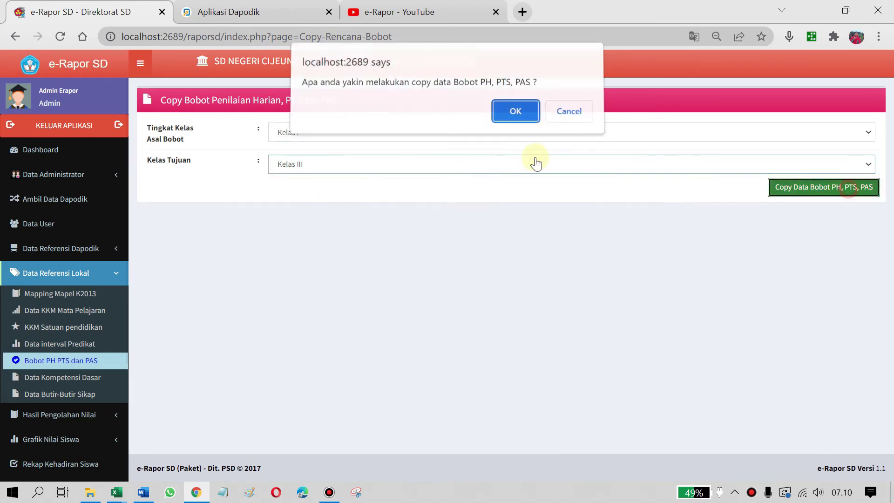
left_click(517, 114)
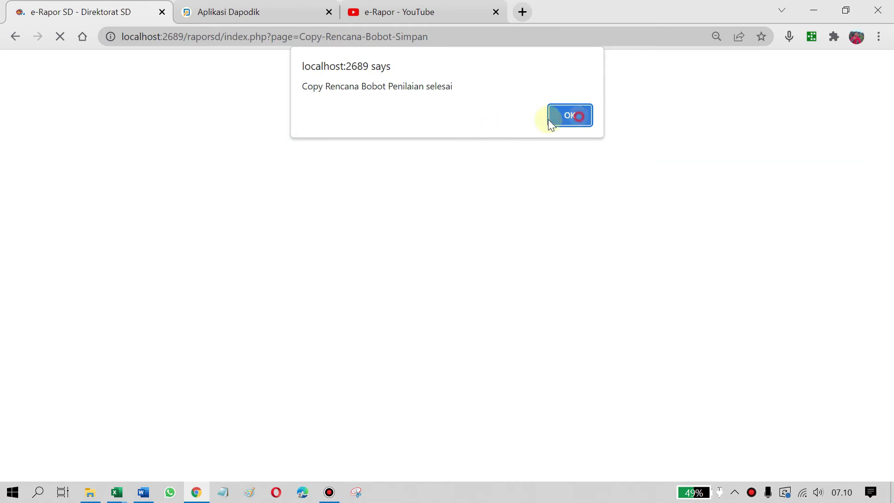
left_click(550, 118)
Copy the Kelas I weights to Kelas IV
left_click(320, 135)
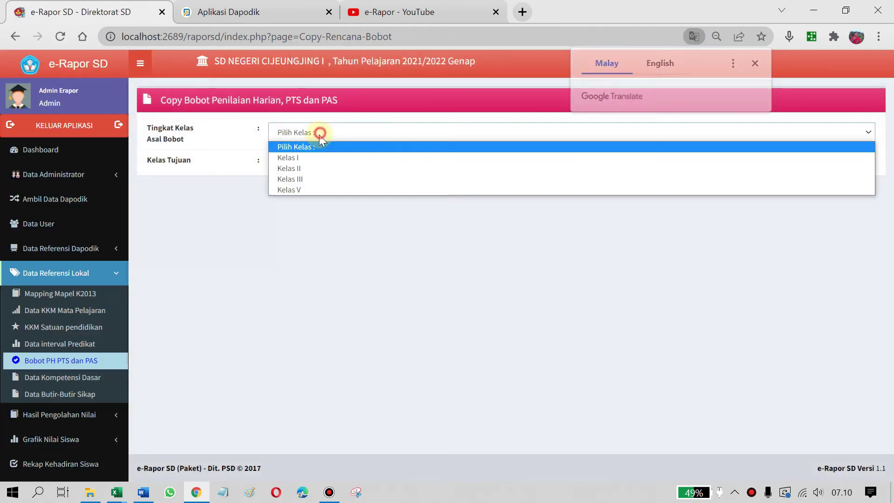
left_click(314, 158)
left_click(310, 165)
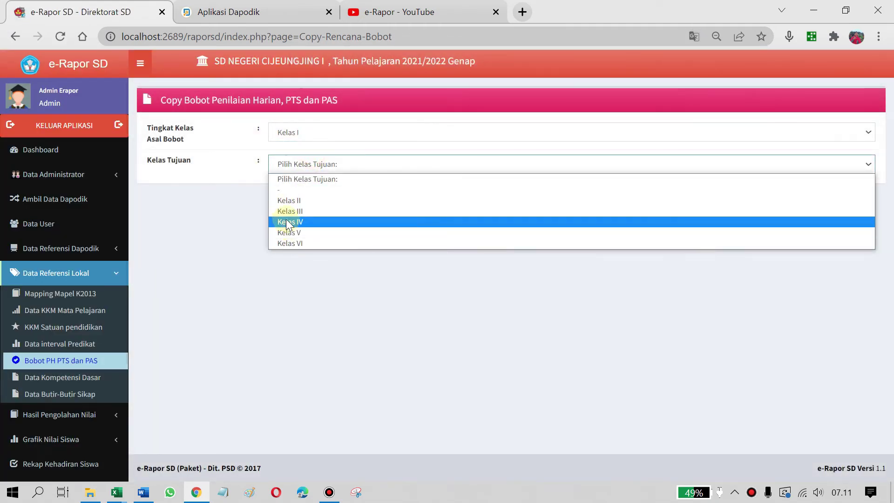
left_click(286, 221)
left_click(834, 194)
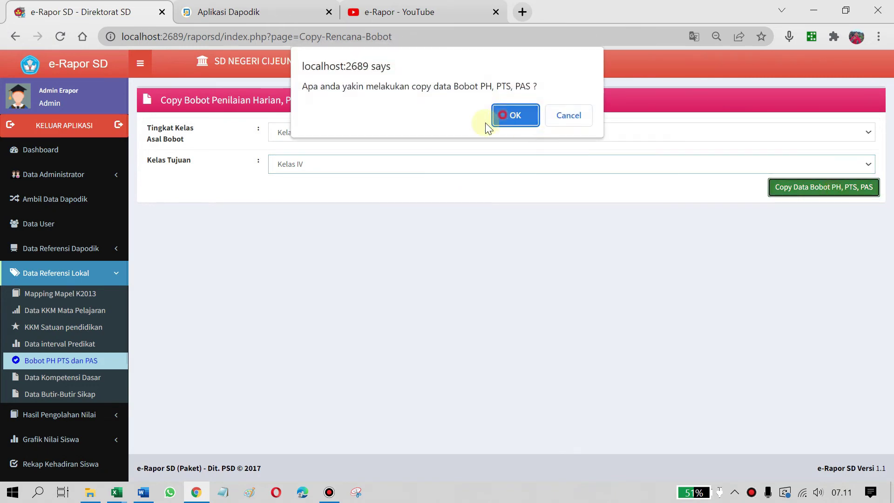
left_click(502, 115)
left_click(585, 116)
Copy the Kelas I weights to Kelas V, overwriting its existing weights
left_click(309, 132)
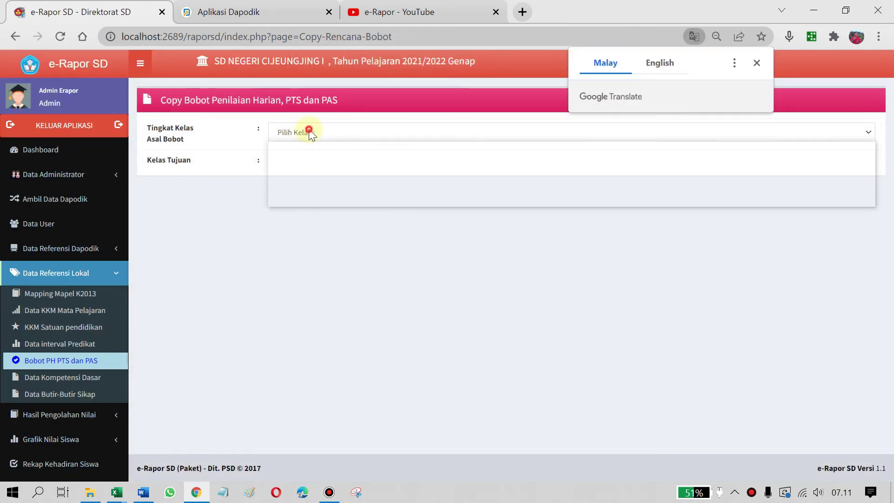
left_click(311, 153)
left_click(312, 164)
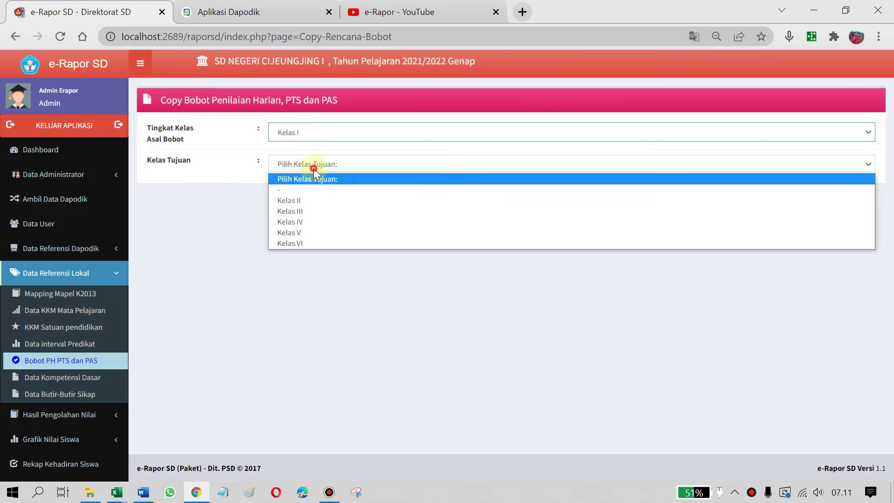
left_click(304, 232)
left_click(818, 235)
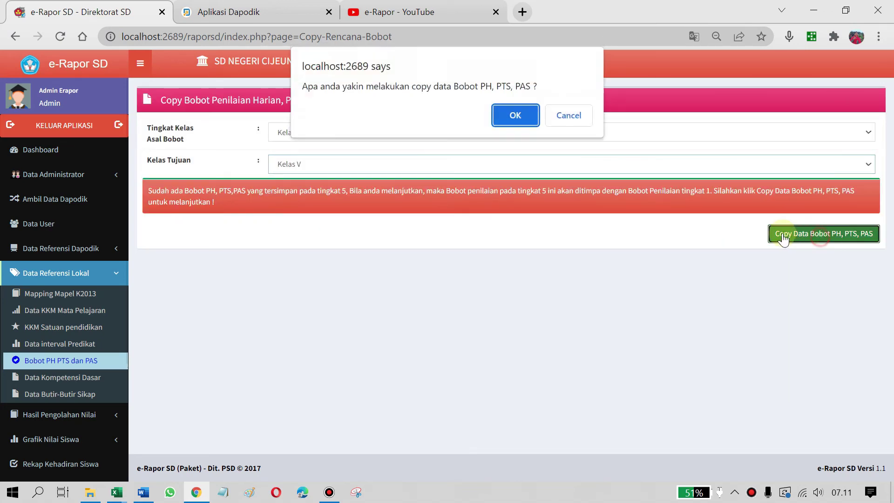
left_click(514, 117)
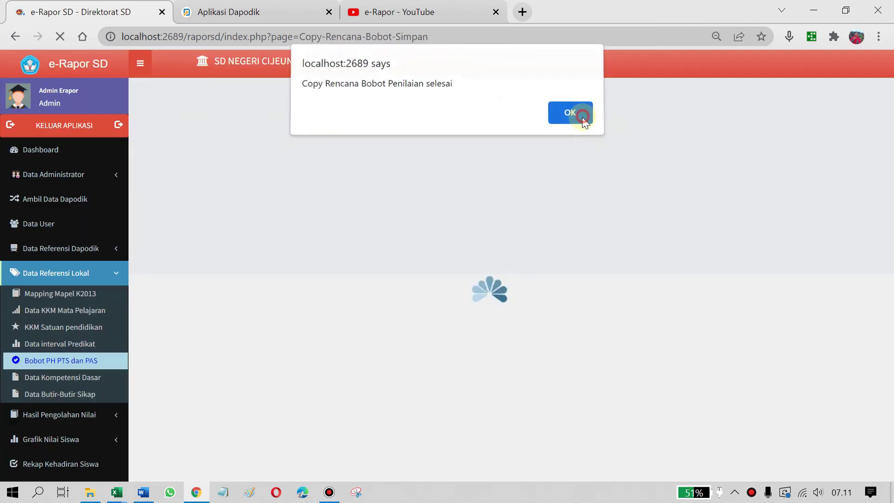
left_click(585, 117)
Copy the Kelas I weights to Kelas VI and return to the subject weights page
left_click(323, 135)
left_click(317, 158)
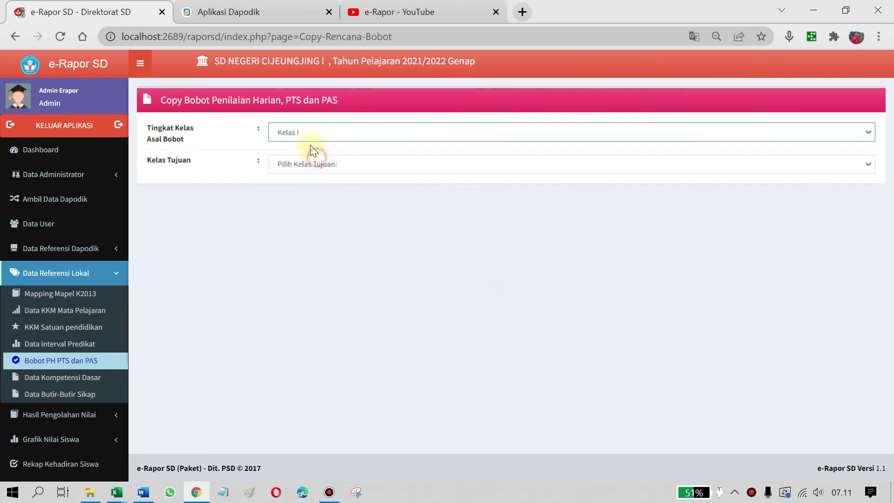
left_click(305, 164)
left_click(306, 243)
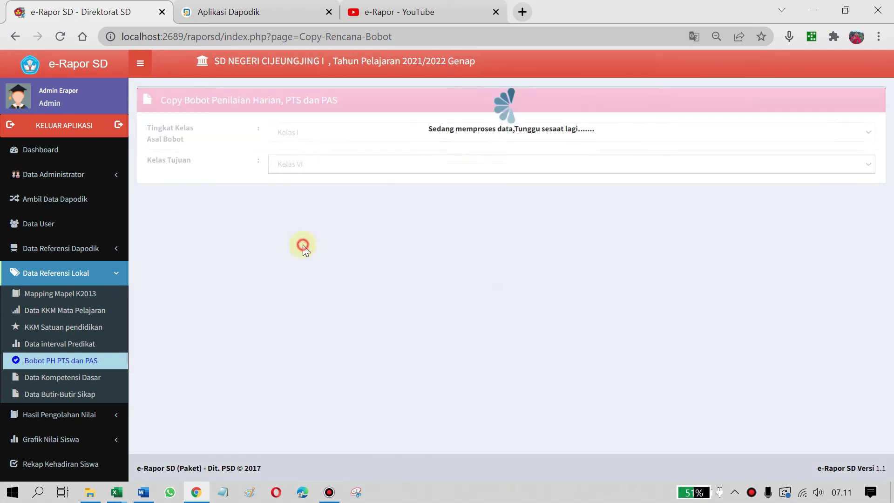
left_click(798, 193)
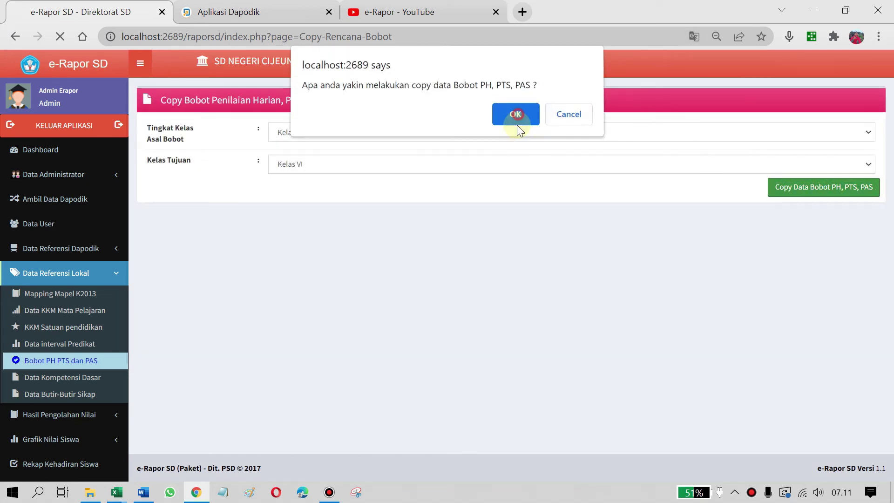
left_click(514, 115)
left_click(569, 117)
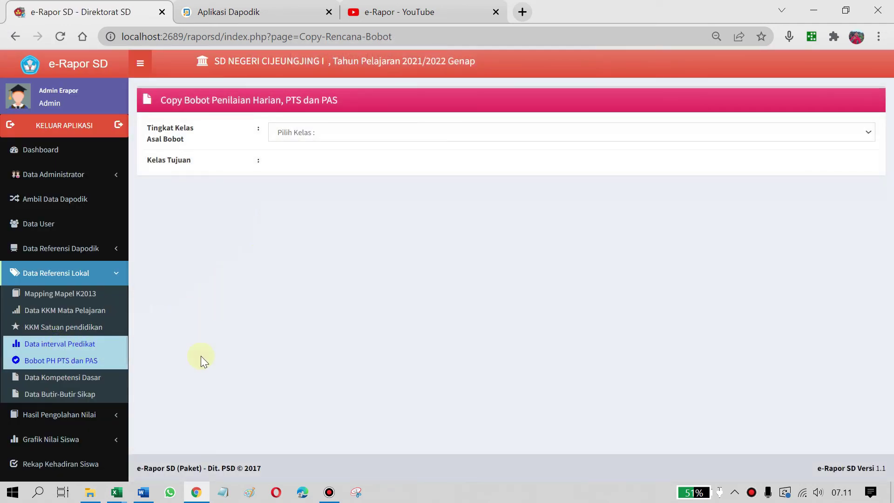
left_click(43, 368)
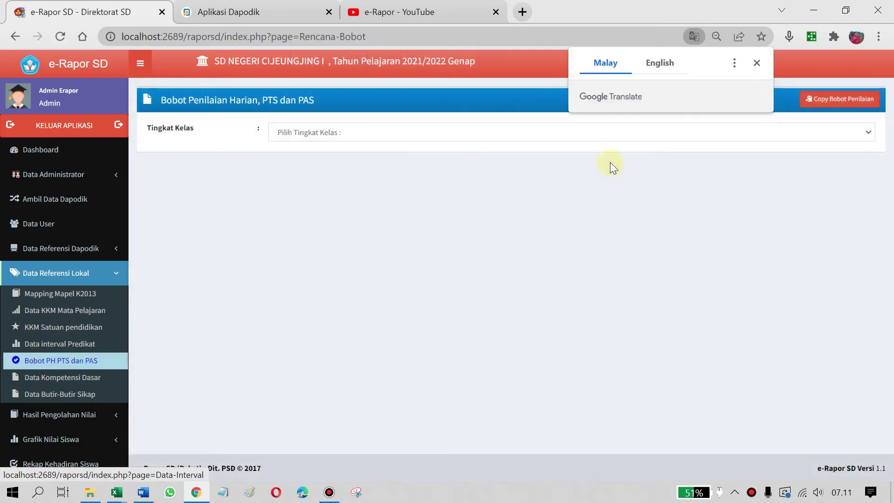
Check the Kelas I weights, then the Kelas VI table showing PH 1, PTS 2, PAS 2
left_click(760, 64)
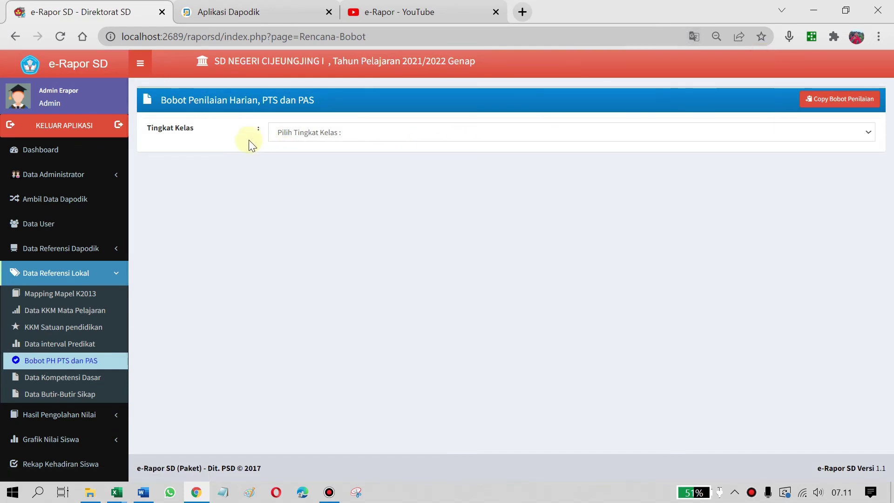
left_click(317, 132)
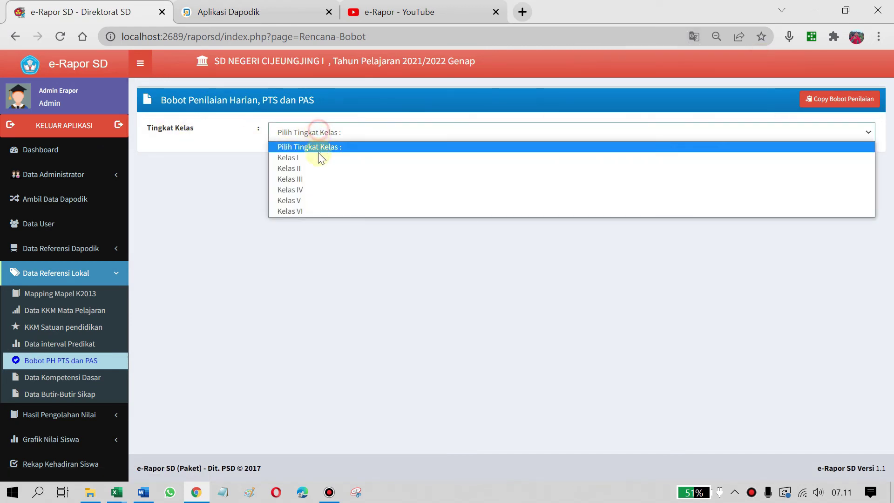
left_click(320, 159)
scroll(741, 219, "down", 1)
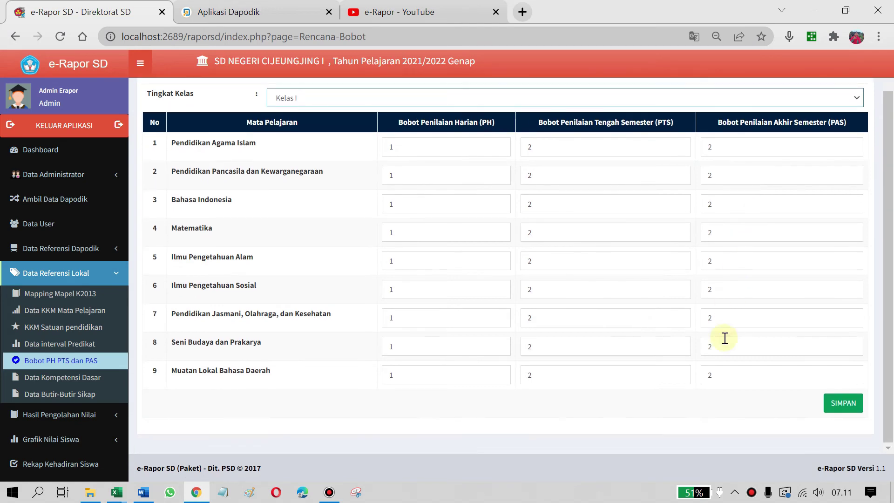
scroll(309, 223, "up", 1)
left_click(308, 133)
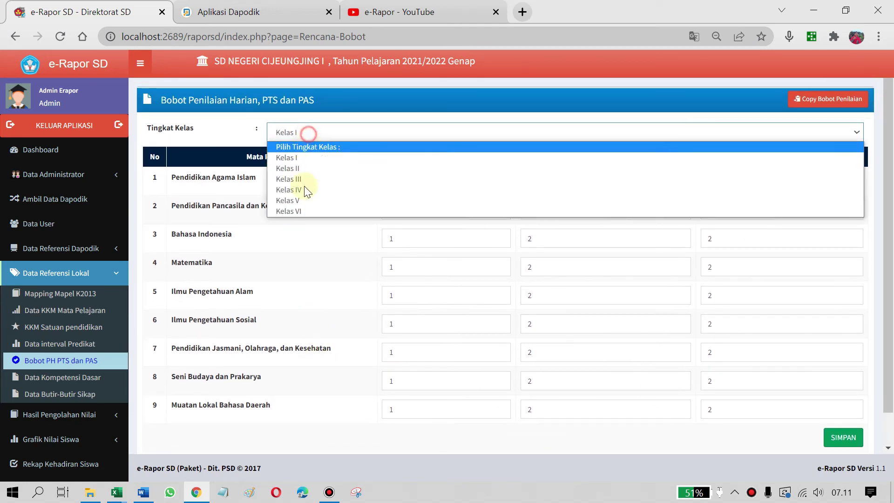
left_click(311, 210)
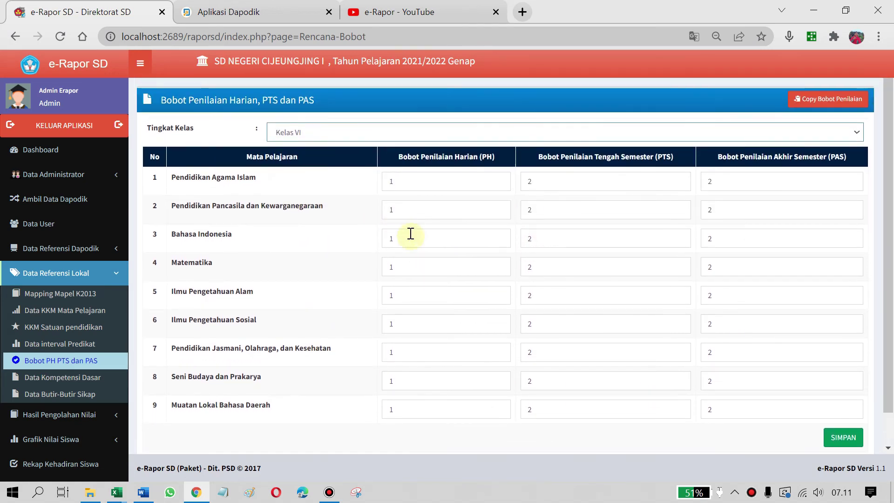
scroll(663, 362, "down", 1)
scroll(834, 393, "up", 1)
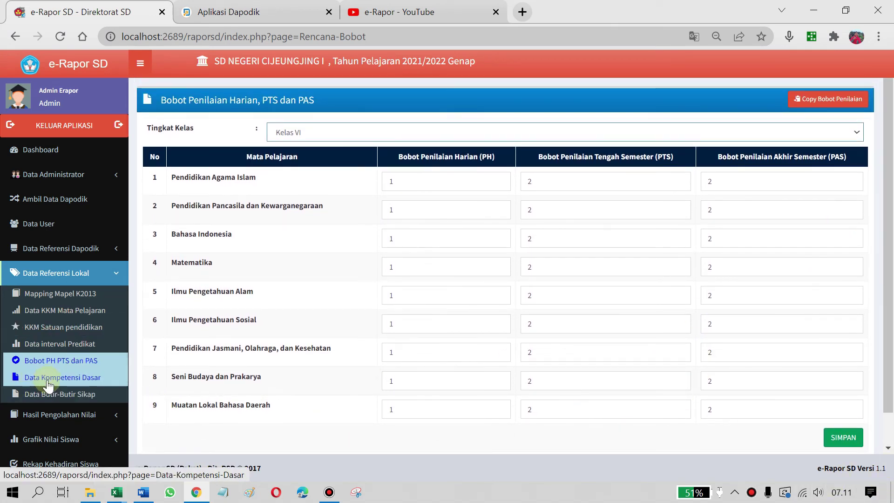
scroll(49, 384, "down", 3)
Visit Data Kompetensi Dasar and Mapping Mapel K2013, ending on the empty Kompetensi Dasar list
left_click(77, 257)
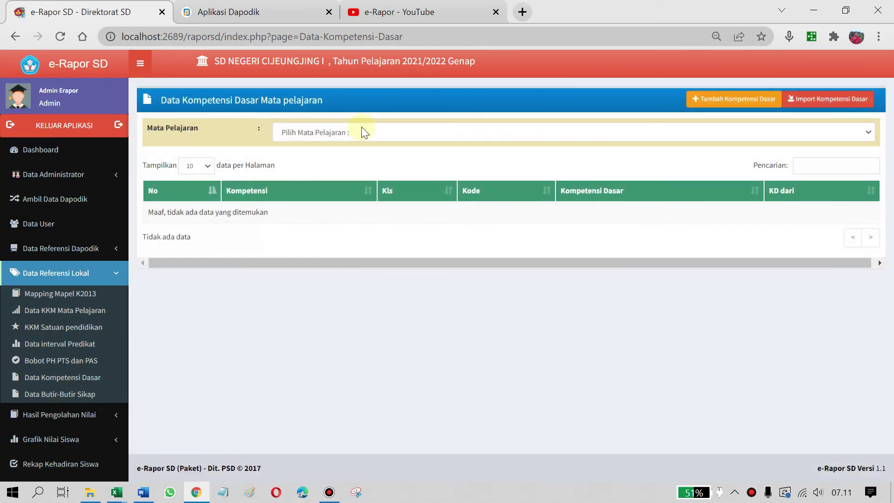
left_click(73, 298)
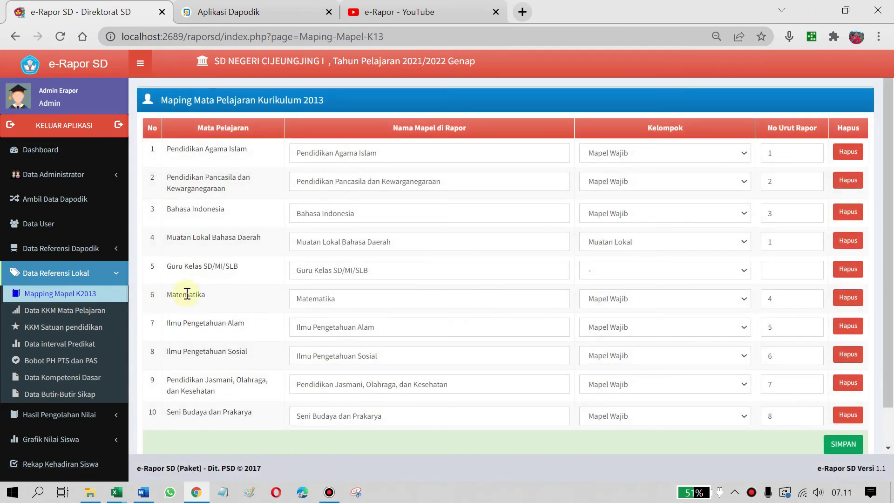
left_click(92, 281)
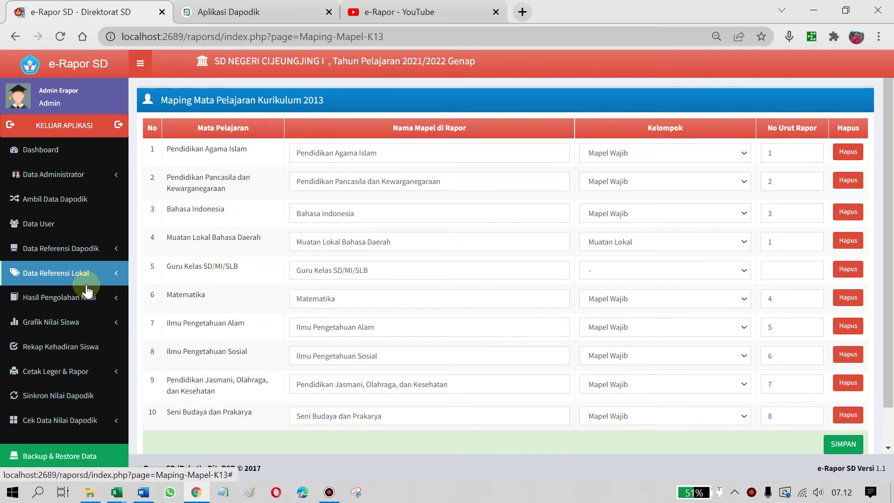
left_click(88, 273)
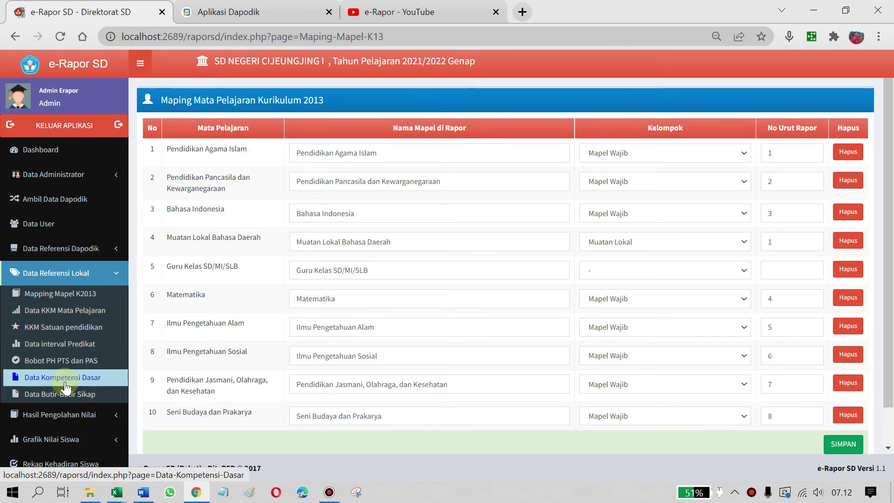
left_click(66, 383)
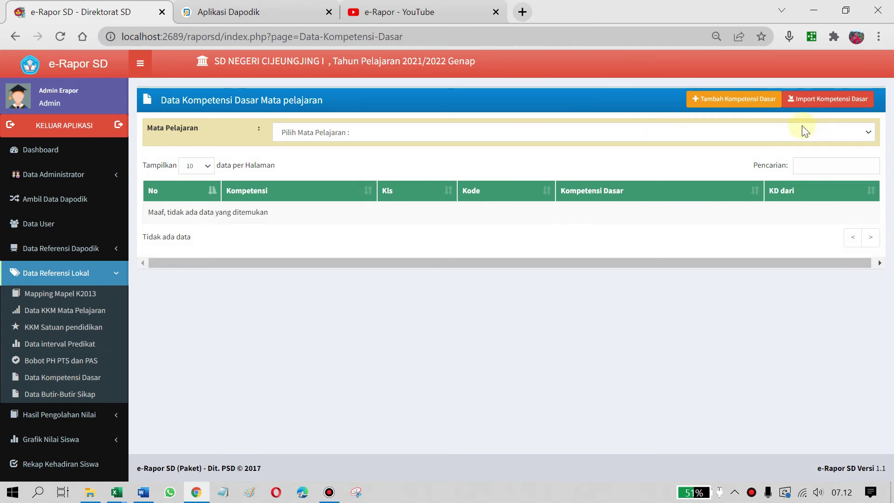
List the 603 KD entries for Pendidikan Agama Islam
left_click(814, 132)
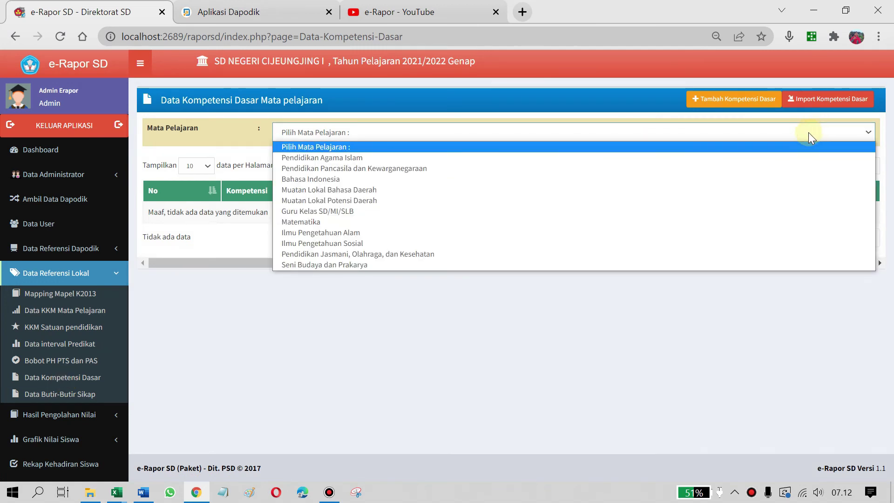
left_click(604, 95)
left_click(515, 128)
left_click(455, 158)
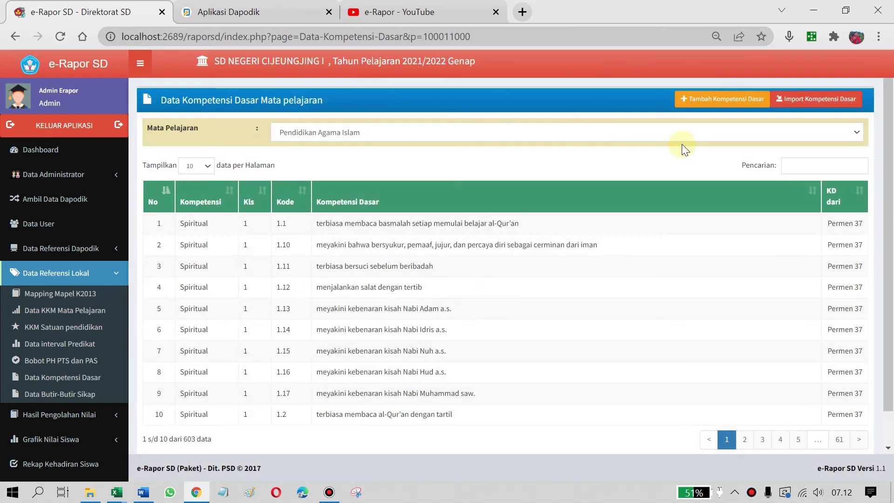
scroll(724, 295, "down", 1)
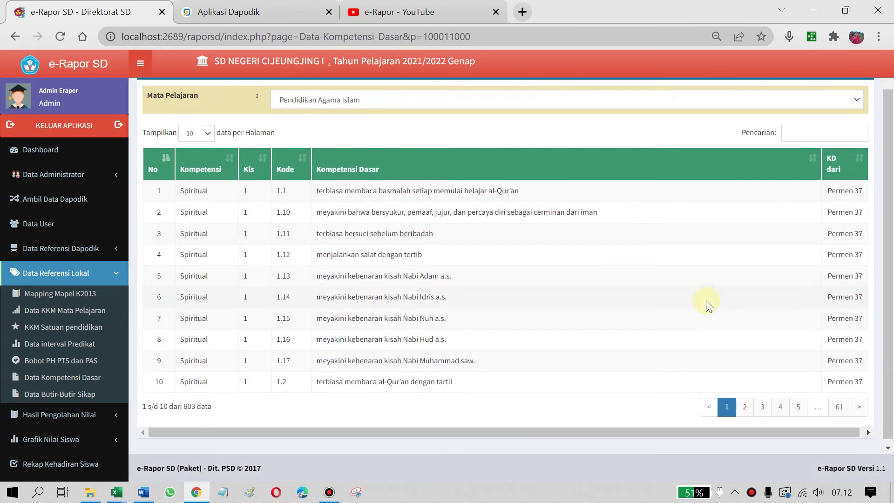
scroll(379, 288, "up", 1)
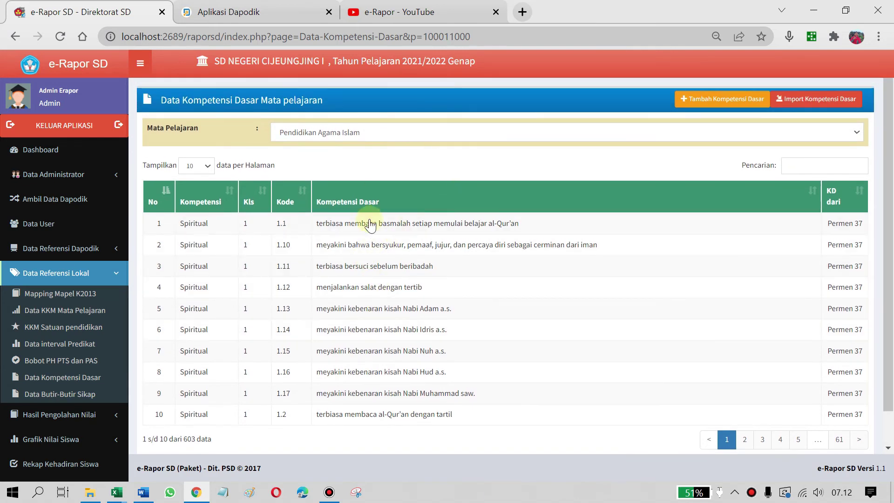
Switch the subject to Pendidikan Pancasila dan Kewarganegaraan, showing its 192 KD entries
left_click(643, 132)
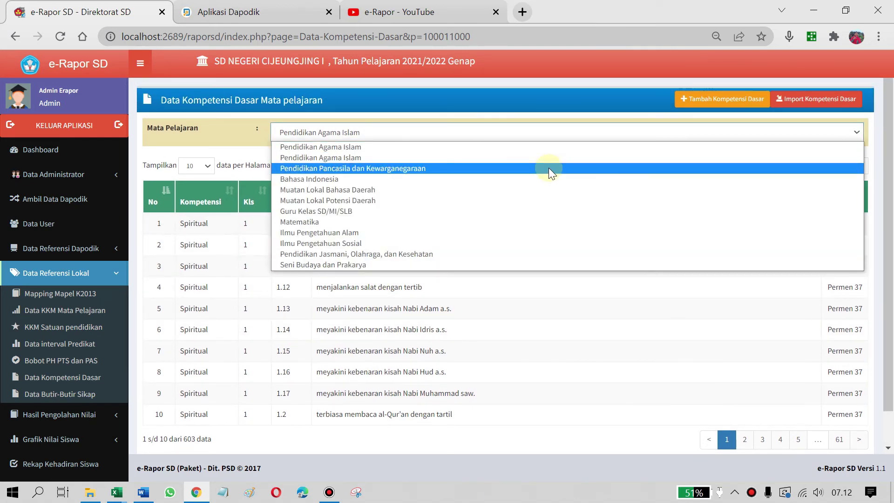
left_click(548, 168)
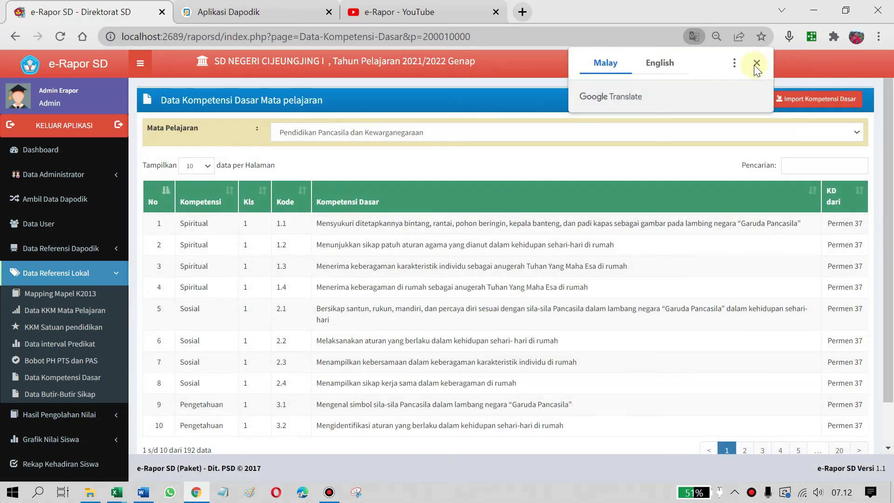
left_click(757, 63)
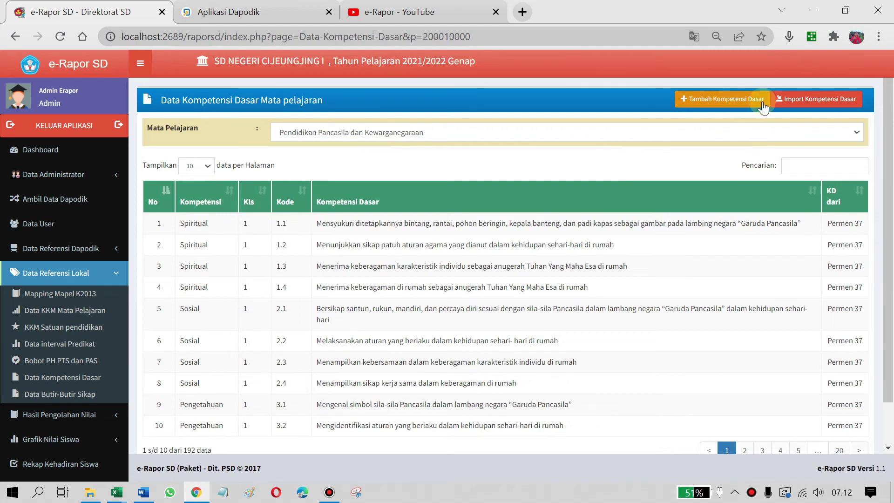
Download the Pendidikan Pancasila dan Kewarganegaraan KD import template F_KD_200010000.xlsx and open it in Excel
left_click(805, 107)
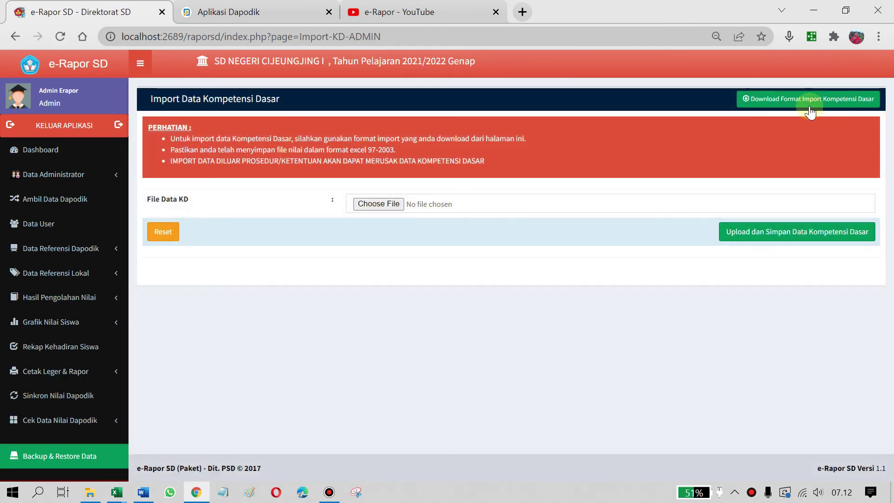
left_click(811, 111)
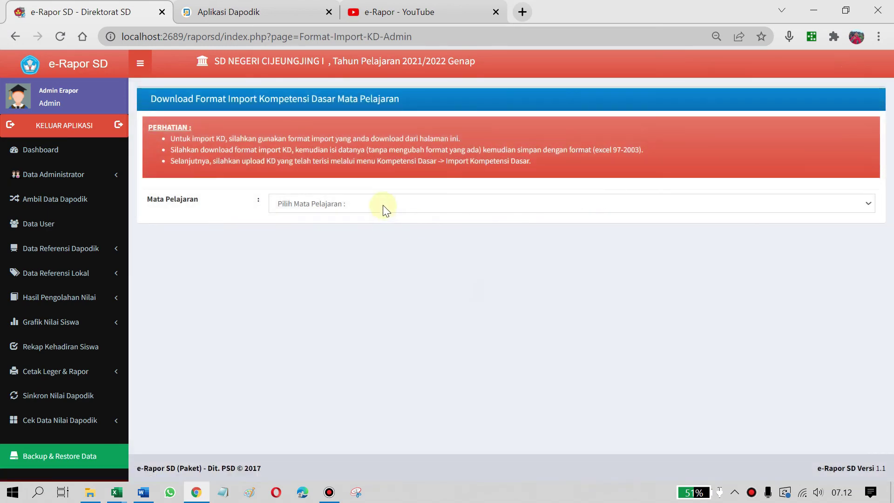
left_click(383, 205)
left_click(368, 243)
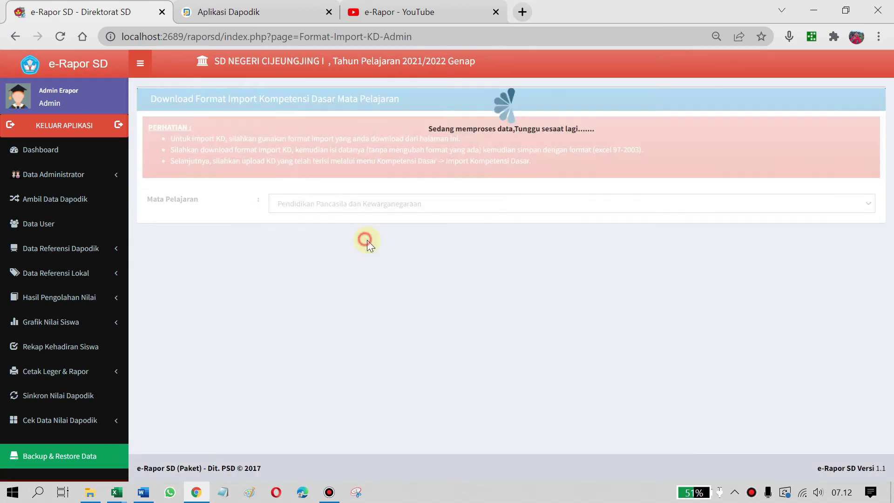
left_click(791, 254)
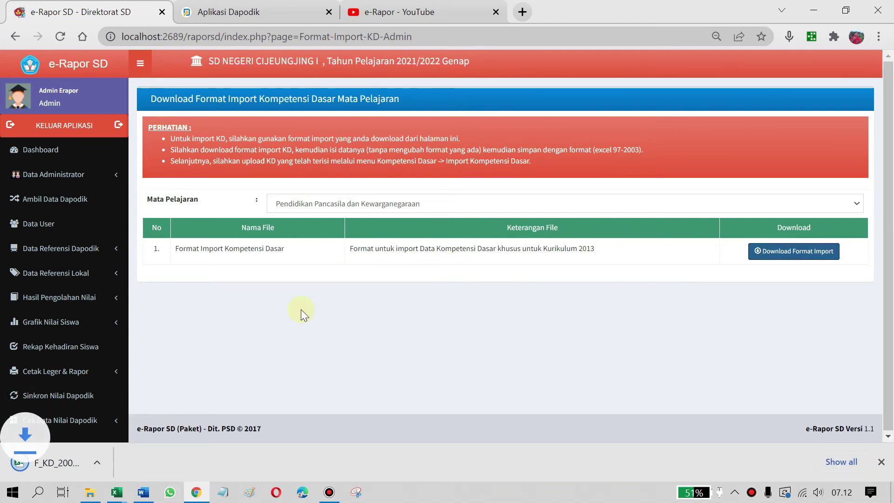
left_click(55, 464)
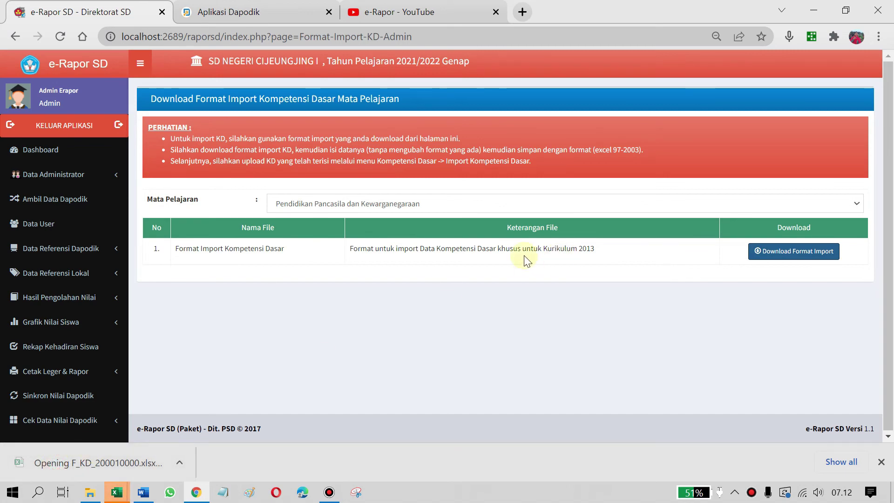
mouse_move(116, 492)
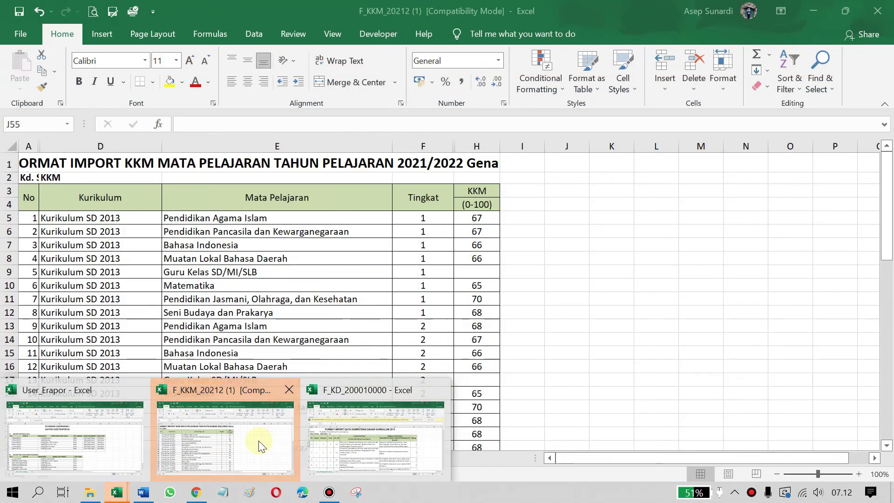
left_click(259, 441)
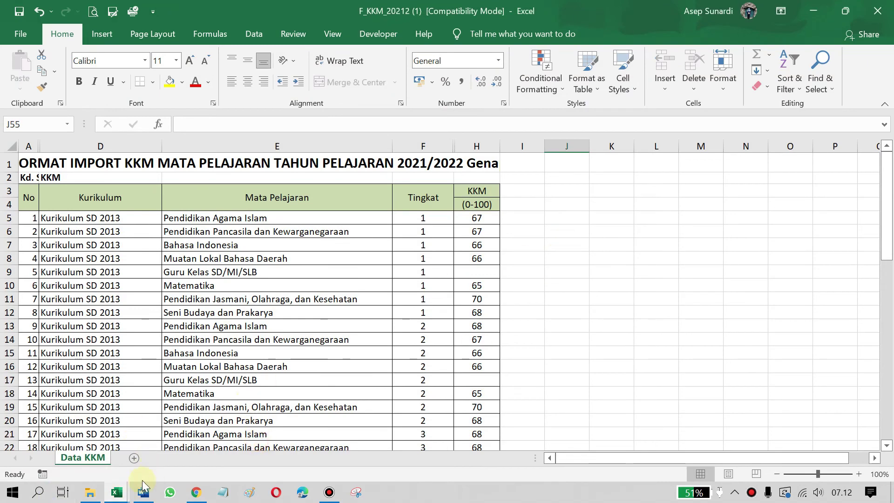
mouse_move(113, 495)
left_click(364, 437)
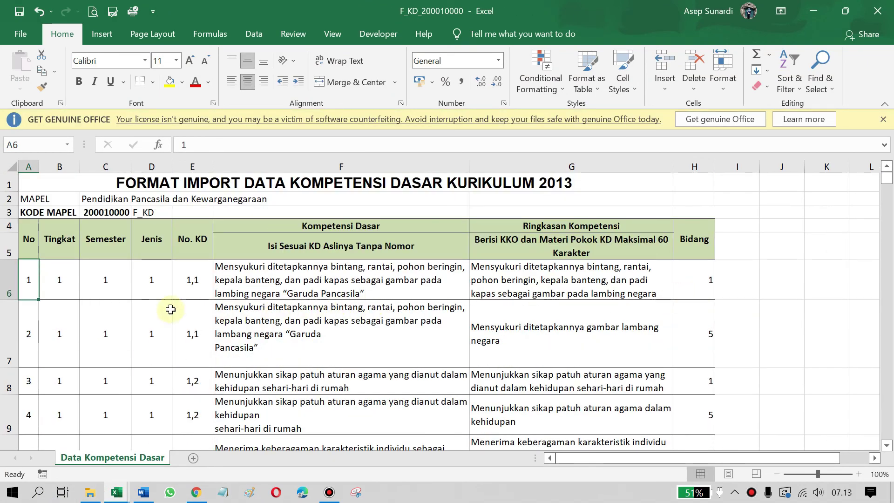
left_click(55, 285)
left_click(152, 285)
left_click(351, 288)
scroll(530, 280, "down", 2)
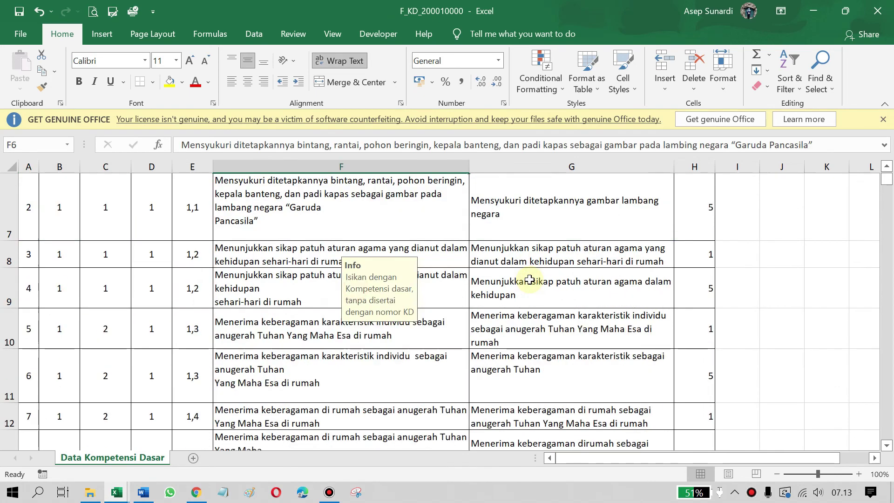
scroll(530, 280, "up", 2)
scroll(529, 280, "down", 11)
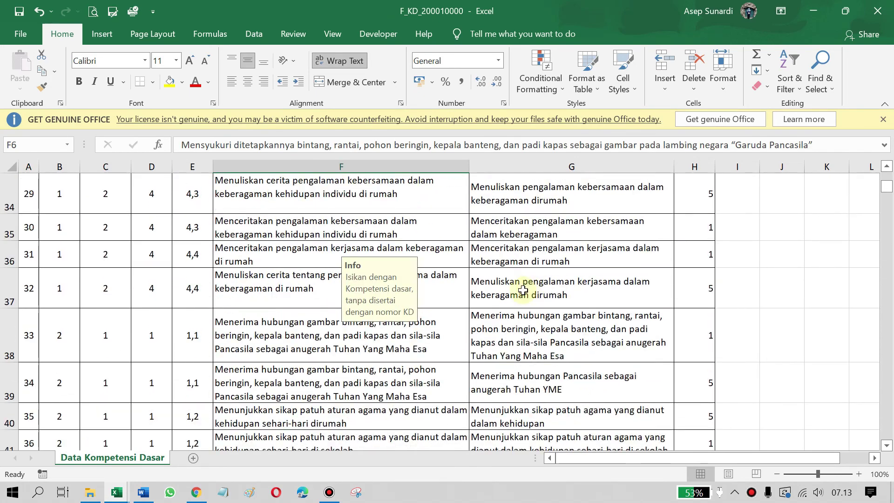
scroll(261, 315, "up", 11)
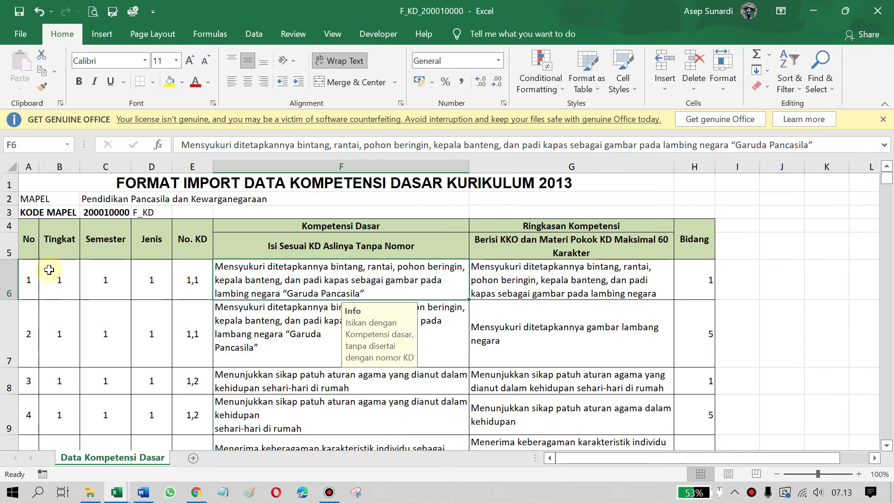
left_click(49, 270)
scroll(60, 335, "down", 9)
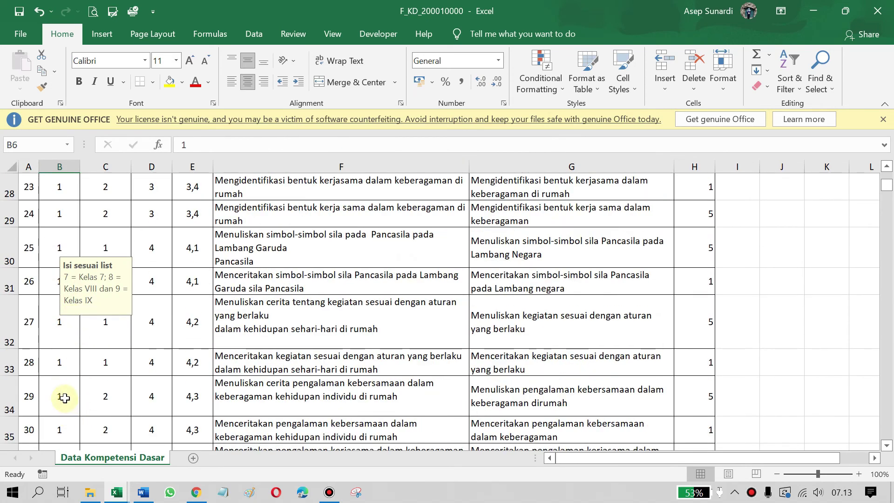
scroll(64, 398, "down", 5)
left_click(50, 254)
scroll(60, 326, "down", 6)
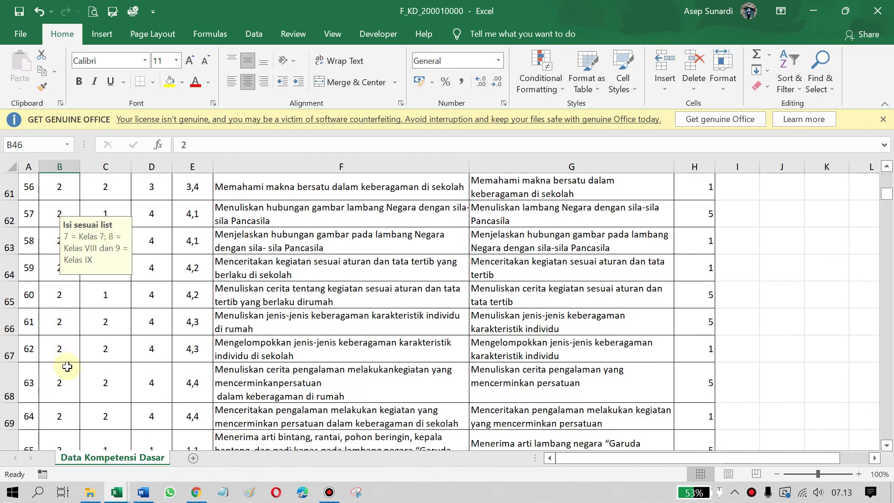
scroll(67, 367, "down", 8)
left_click(65, 391)
scroll(63, 386, "down", 9)
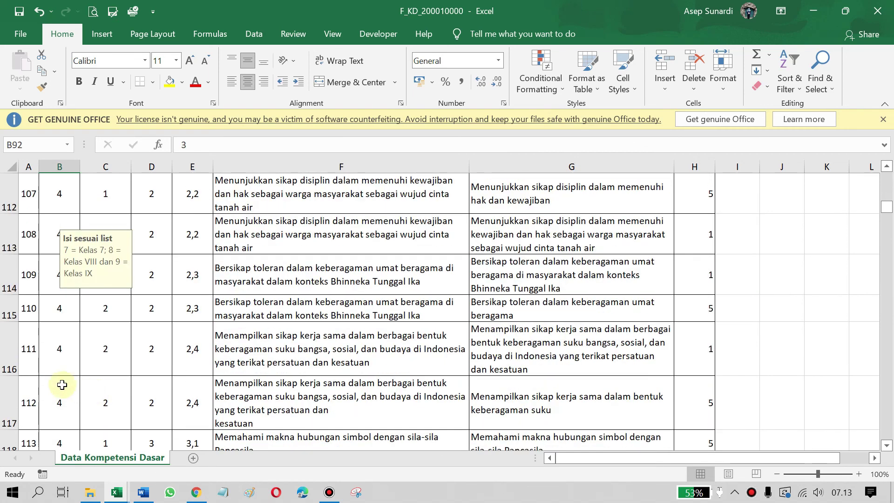
scroll(581, 286, "up", 10)
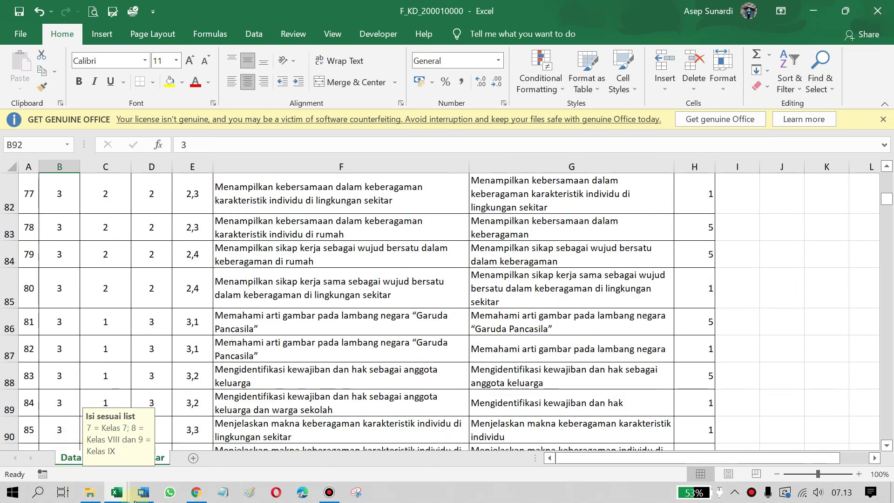
left_click(196, 492)
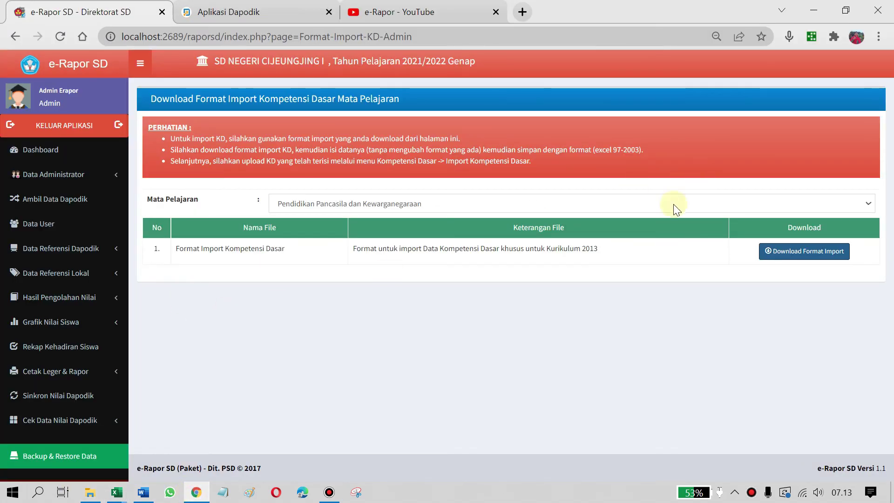
Return to Data Kompetensi Dasar and list Pendidikan Pancasila dan Kewarganegaraan's 192 KD entries
left_click(76, 281)
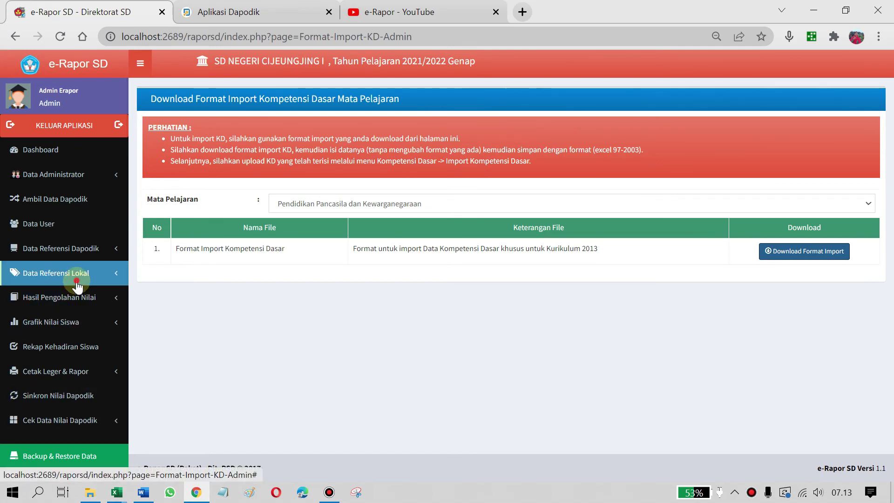
left_click(66, 375)
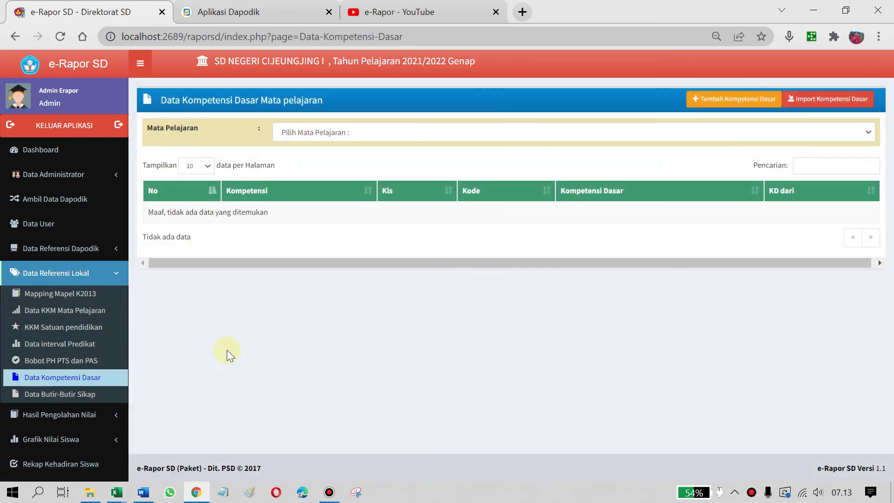
left_click(423, 132)
left_click(392, 168)
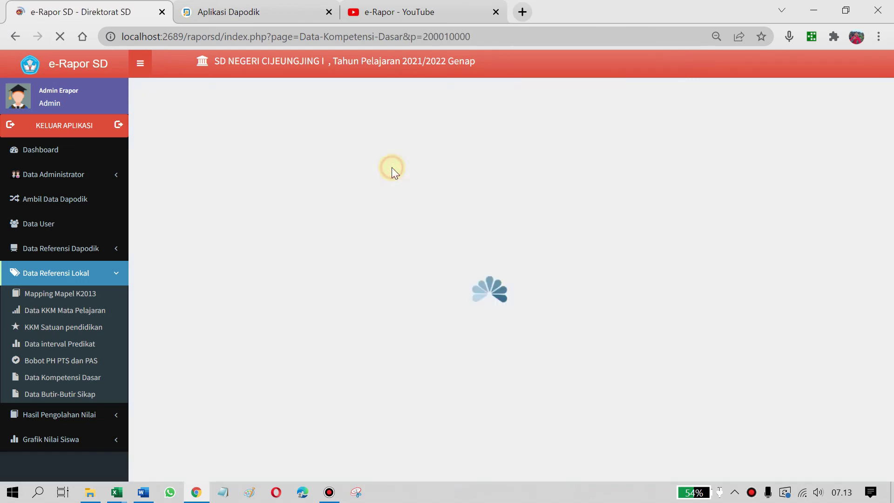
left_click(756, 62)
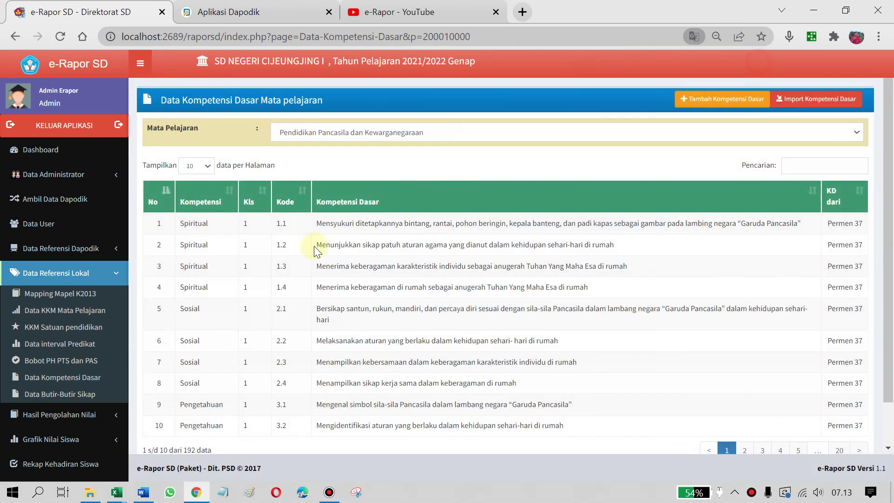
scroll(720, 267, "down", 1)
scroll(702, 312, "up", 1)
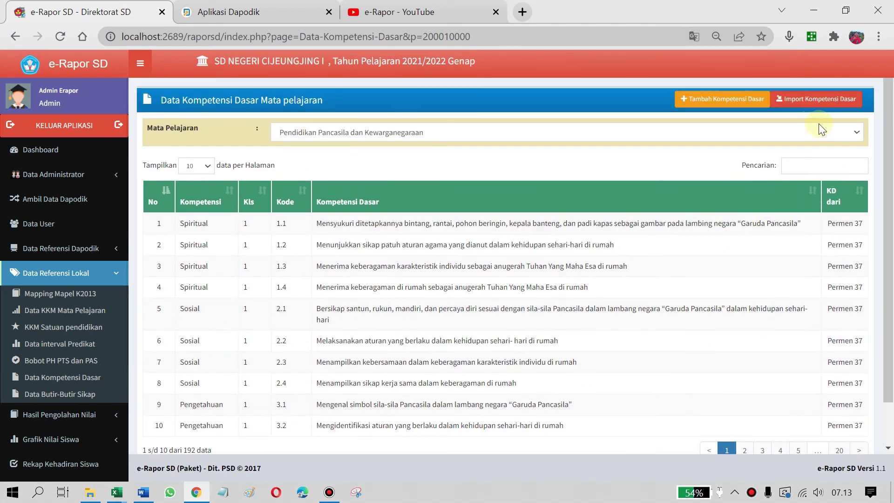
Review the ten Butir-Butir Sikap items: Spiritual 5.1–5.4 and Sosial 6.1–6.6
left_click(80, 399)
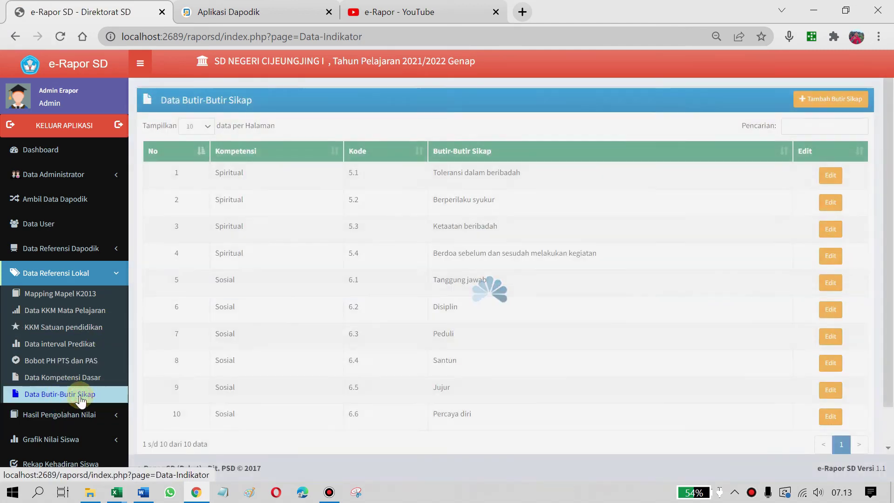
scroll(819, 223, "down", 1)
scroll(493, 253, "up", 1)
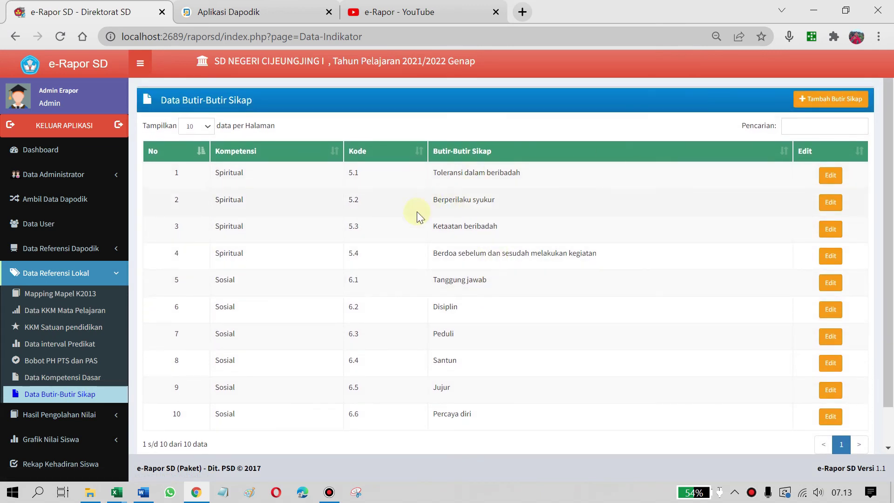
scroll(451, 390, "down", 1)
scroll(451, 389, "up", 1)
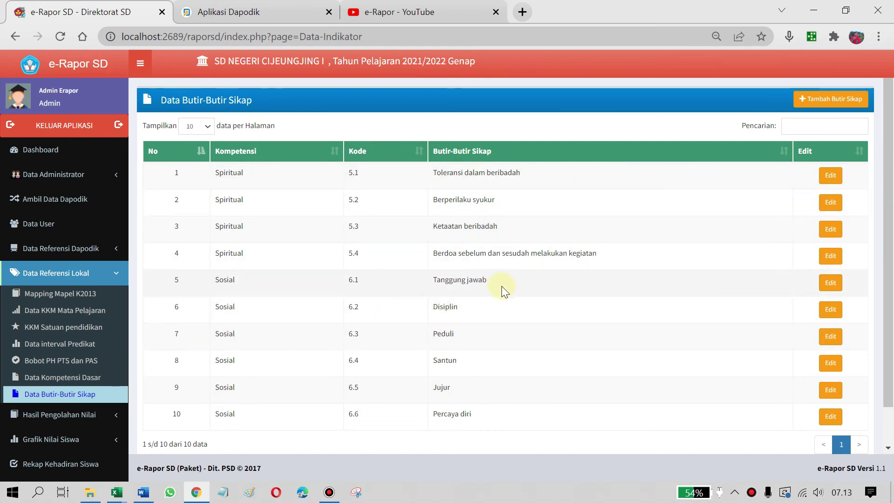
scroll(506, 298, "down", 1)
scroll(508, 304, "up", 1)
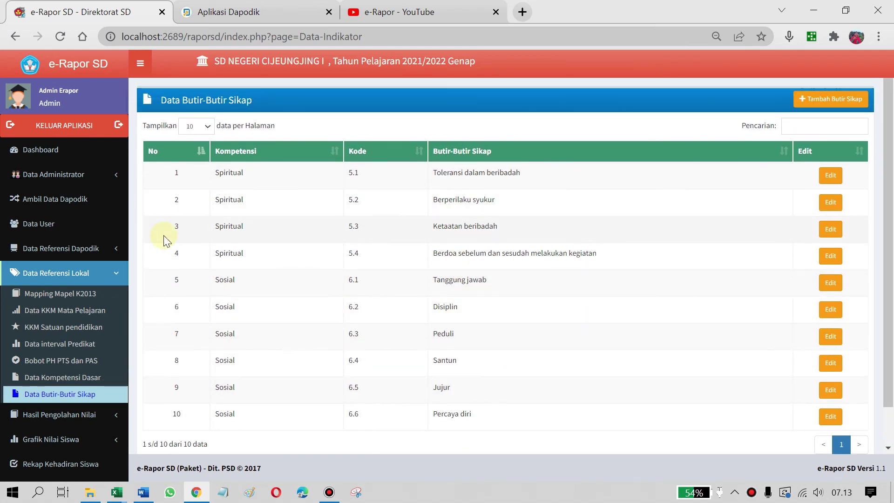
scroll(168, 394, "down", 1)
scroll(340, 330, "up", 1)
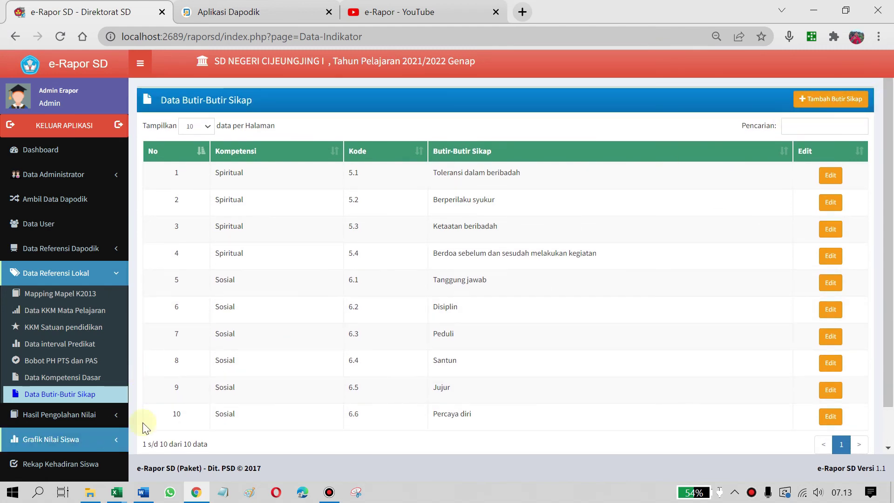
scroll(93, 410, "down", 3)
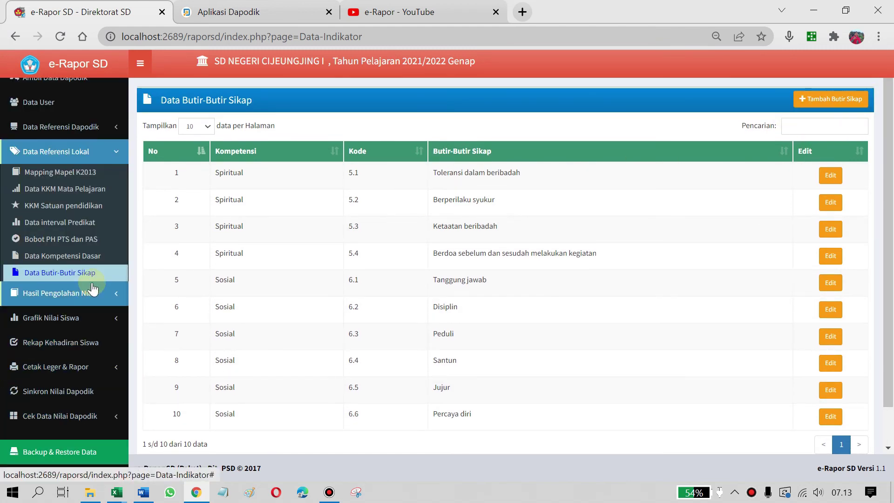
left_click(115, 153)
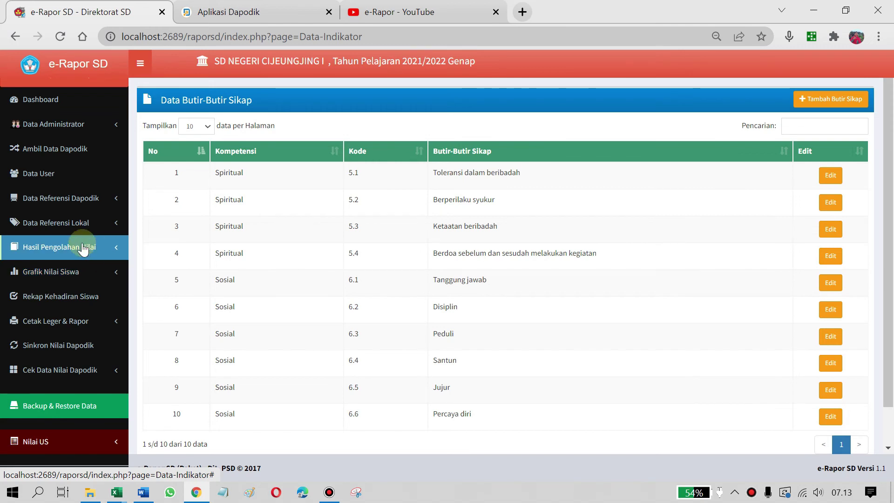
Show Status Penilaian for Kelas 1, with all seven subjects still marked x
left_click(85, 256)
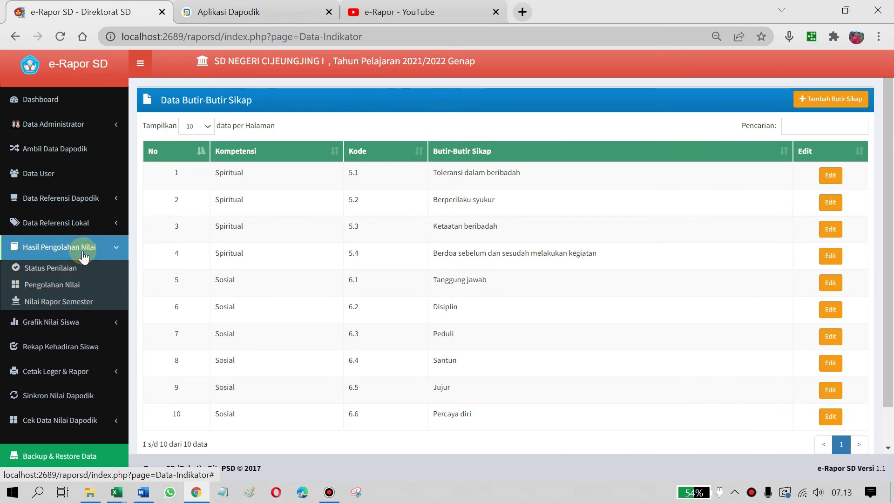
left_click(65, 273)
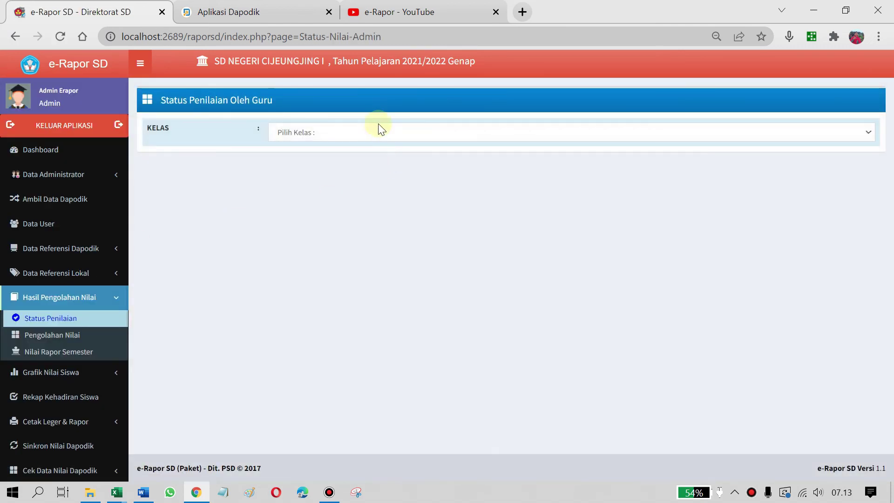
left_click(375, 124)
left_click(337, 158)
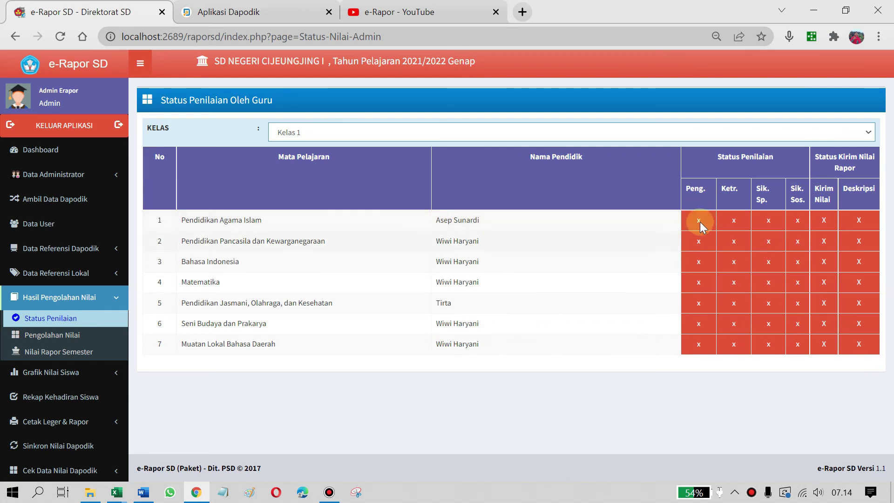
left_click(327, 133)
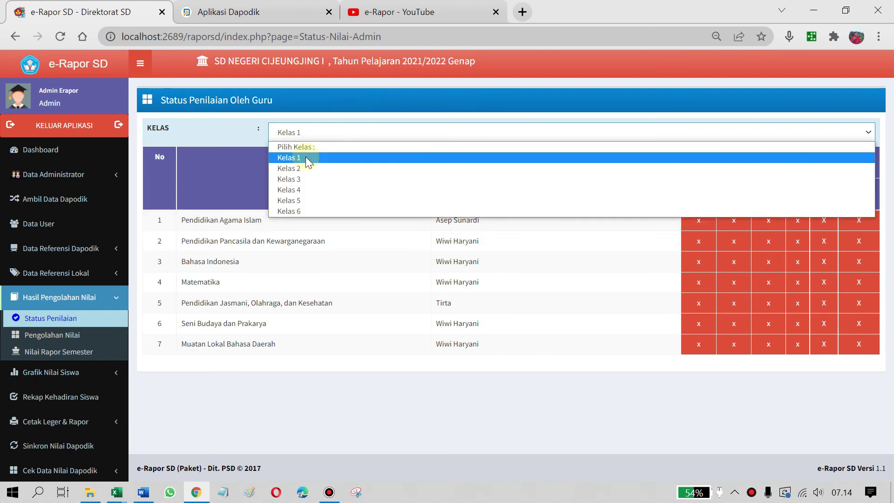
left_click(305, 157)
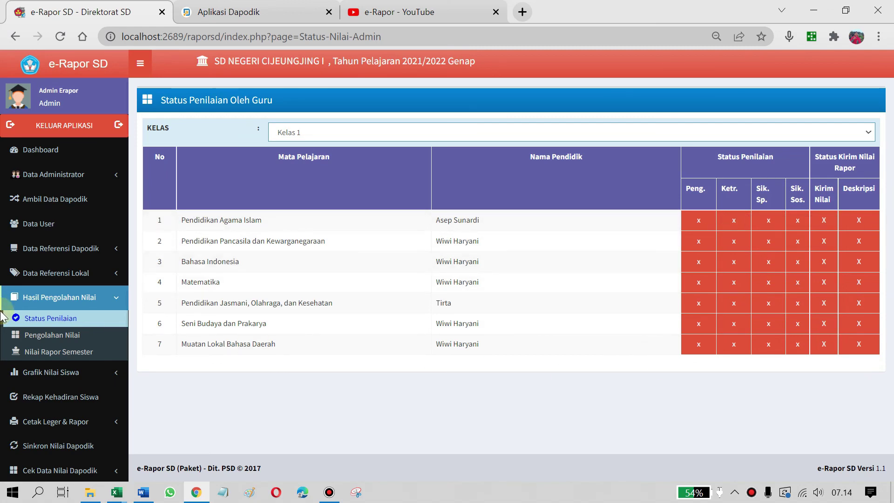
List Kelas 1 processed scores and review, then close, the first student's final score sheet
left_click(61, 340)
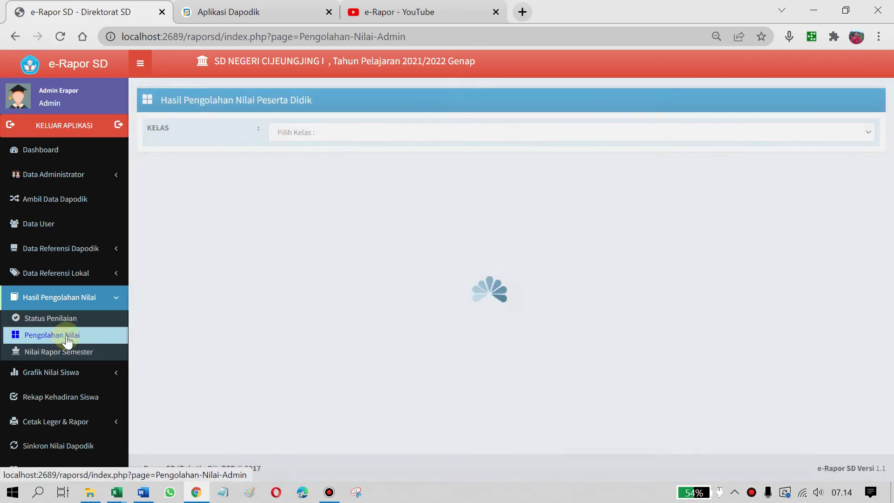
left_click(341, 133)
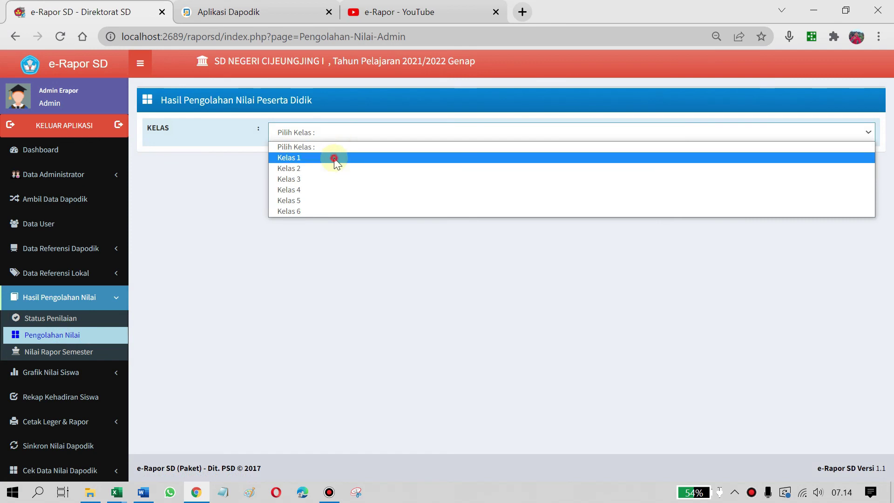
left_click(334, 158)
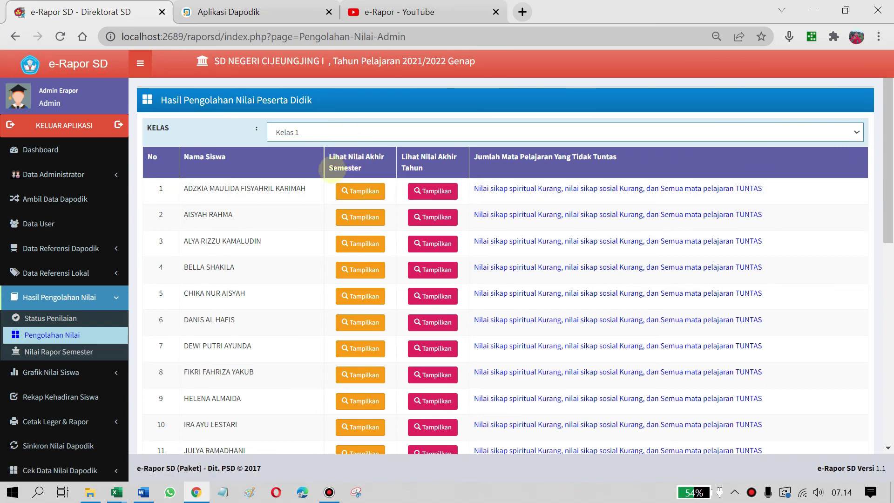
left_click(361, 195)
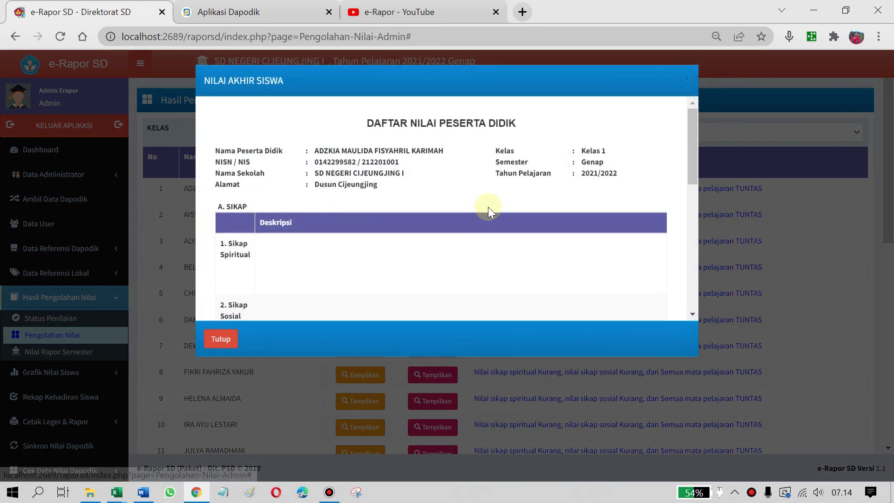
scroll(340, 299, "down", 5)
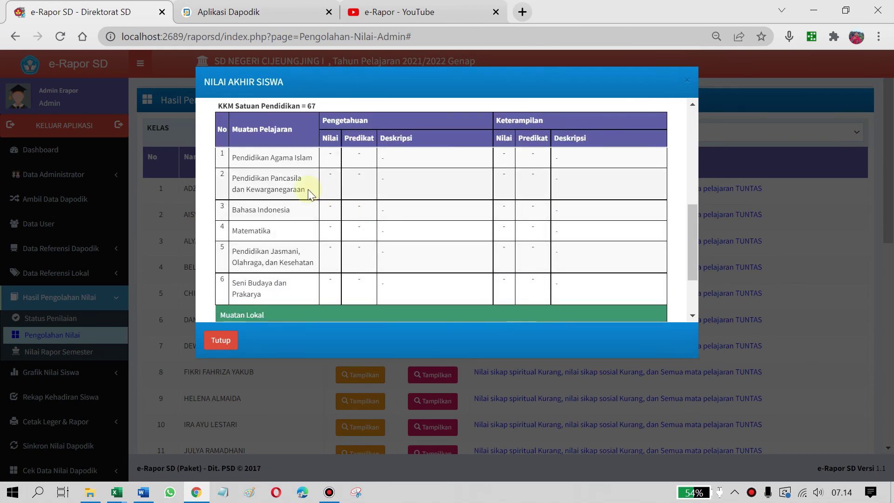
scroll(344, 183, "up", 1)
scroll(413, 205, "down", 3)
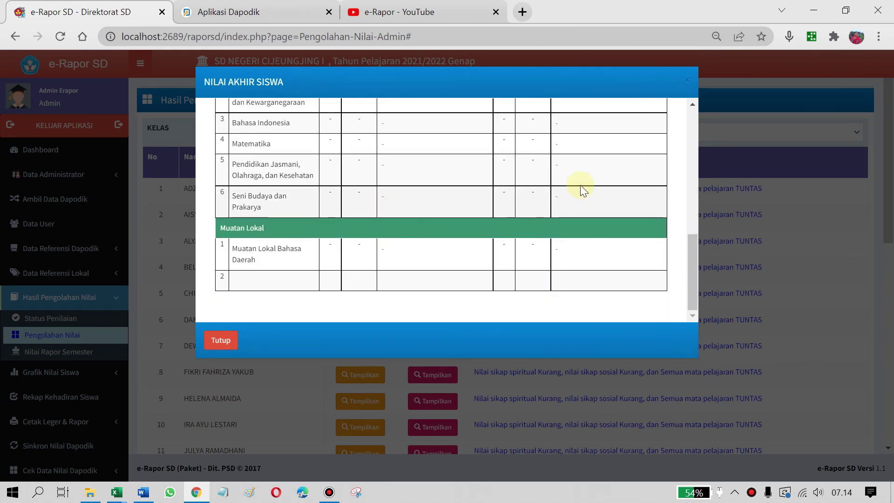
scroll(580, 186, "up", 8)
left_click(224, 342)
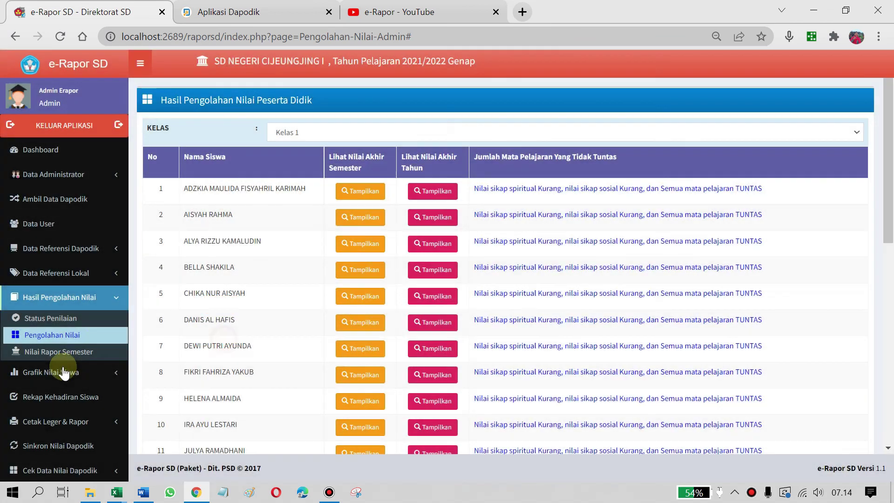
Glance at the semester report scores page and expand the Grafik Nilai Siswa section
left_click(84, 350)
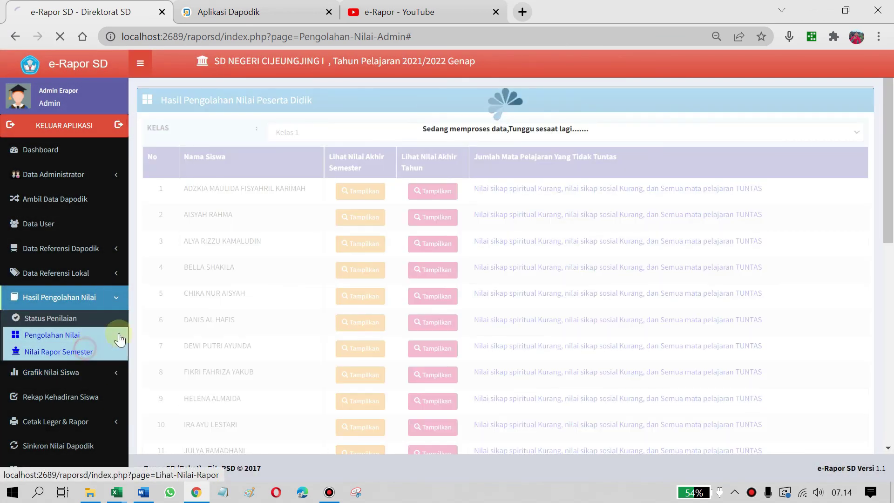
scroll(180, 306, "down", 5)
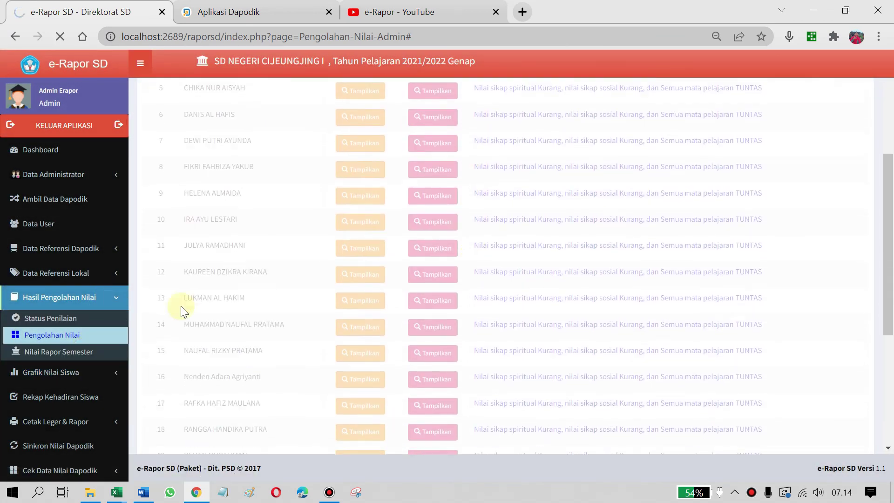
left_click(112, 301)
scroll(50, 352, "down", 2)
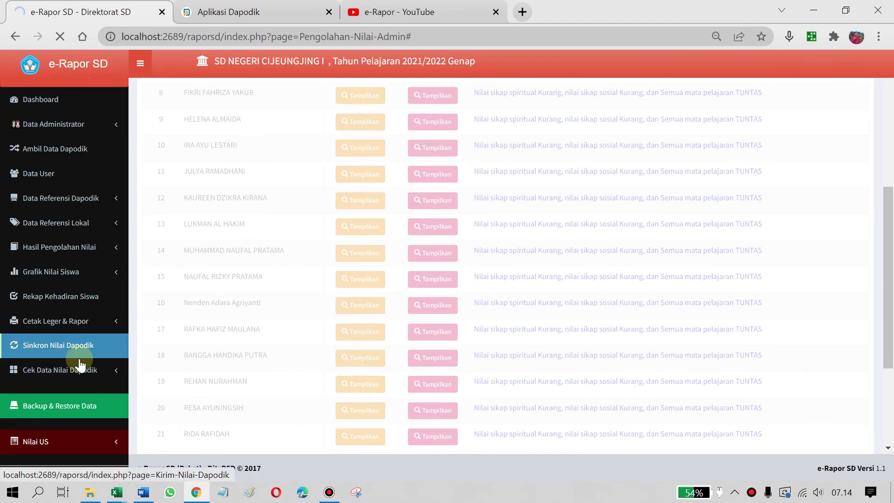
scroll(74, 298, "up", 2)
left_click(87, 321)
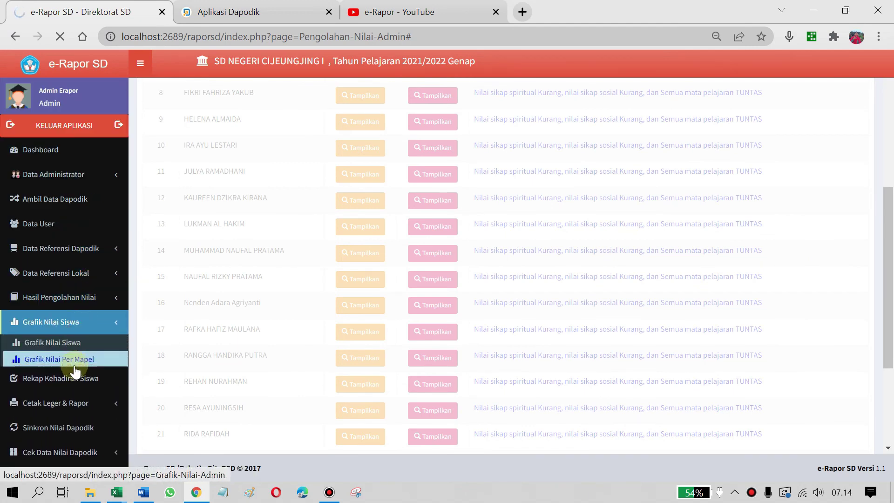
Show the score charts for the first Kelas 2 student
left_click(73, 343)
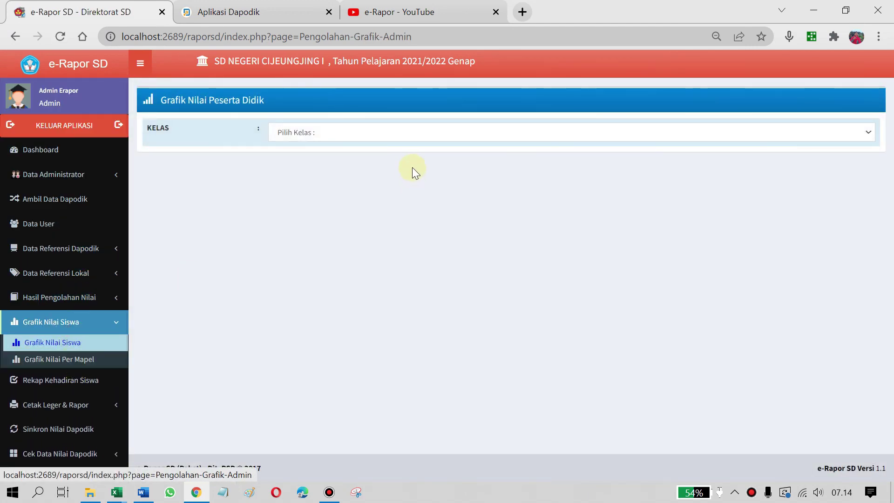
left_click(405, 132)
left_click(386, 168)
scroll(672, 274, "down", 2)
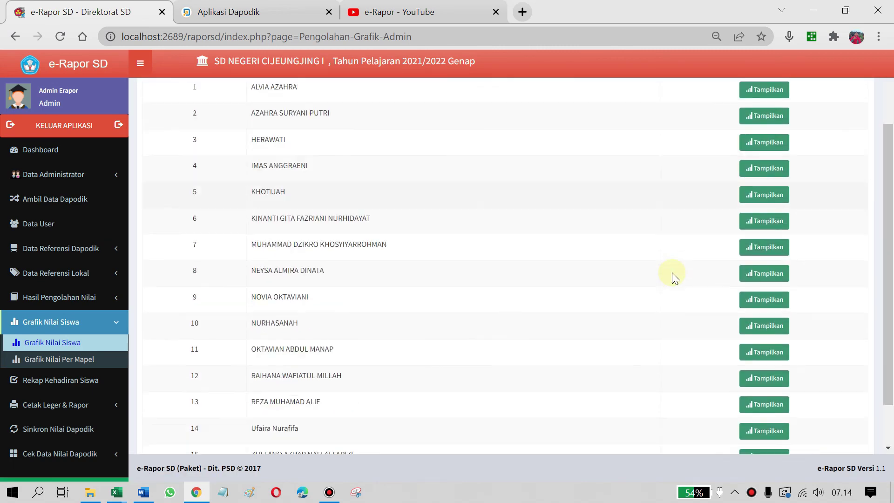
scroll(672, 274, "up", 2)
left_click(763, 180)
scroll(535, 182, "down", 5)
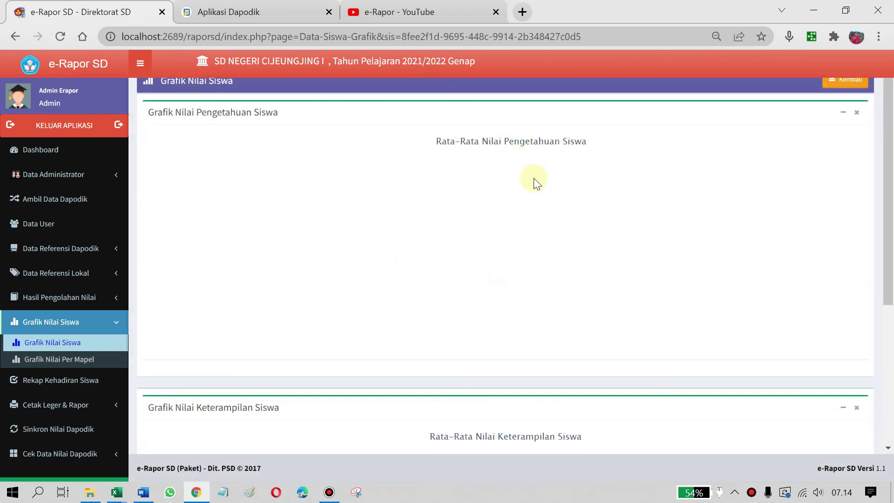
scroll(176, 409, "up", 5)
left_click(118, 322)
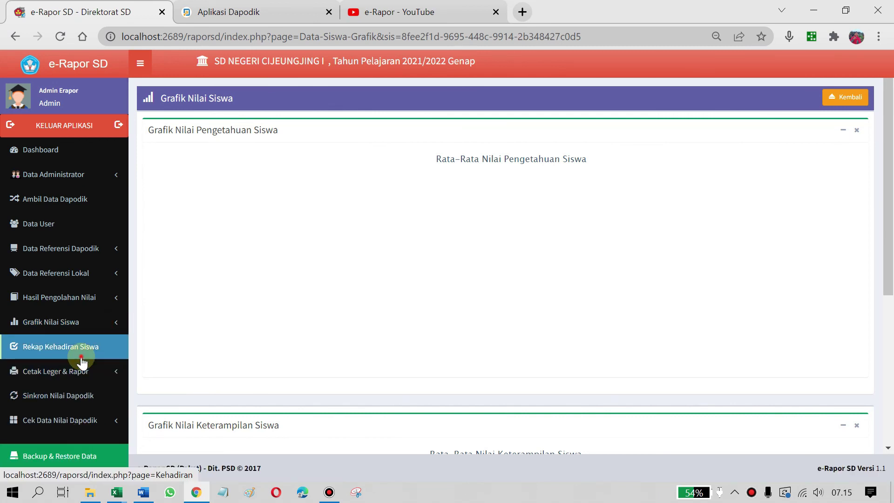
Show the Kelas 1 attendance recap, then go to the empty Data Tanggal Rapor page
left_click(82, 358)
left_click(351, 127)
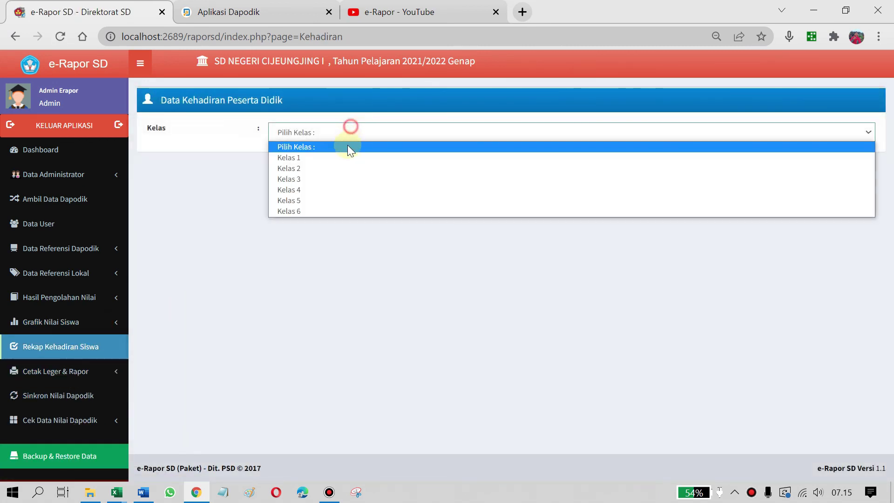
left_click(339, 158)
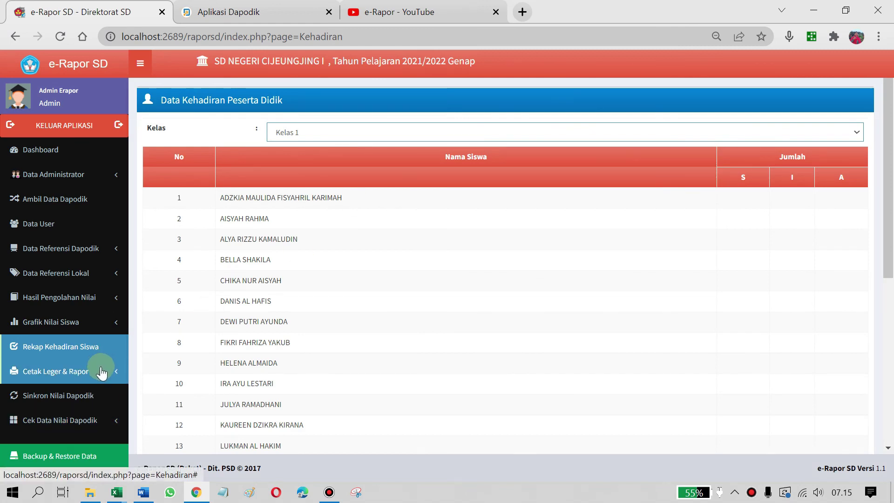
left_click(72, 372)
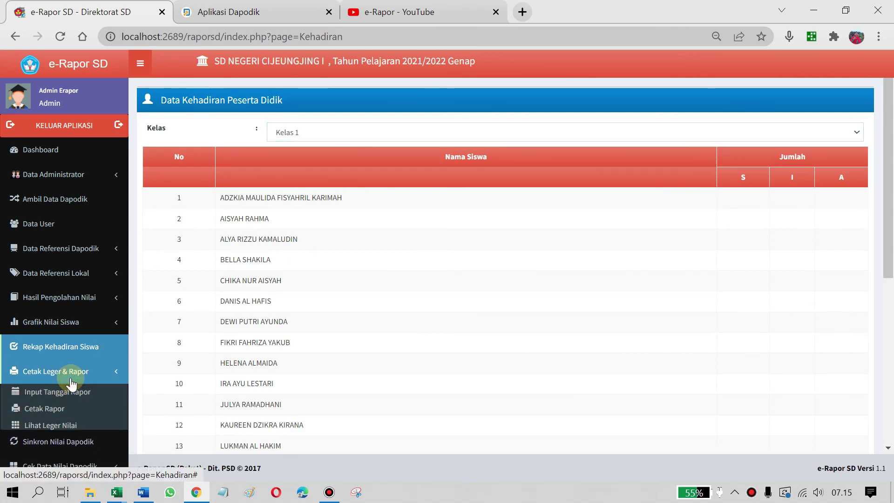
left_click(56, 392)
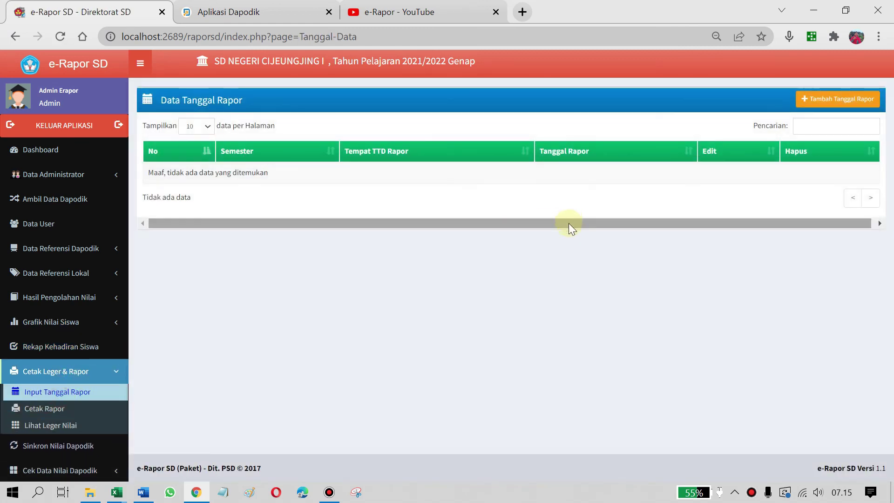
Collapse the Cetak Leger & Rapor menu, go back to Rekap Kehadiran Siswa, and bring up Bandicam
scroll(20, 442, "down", 2)
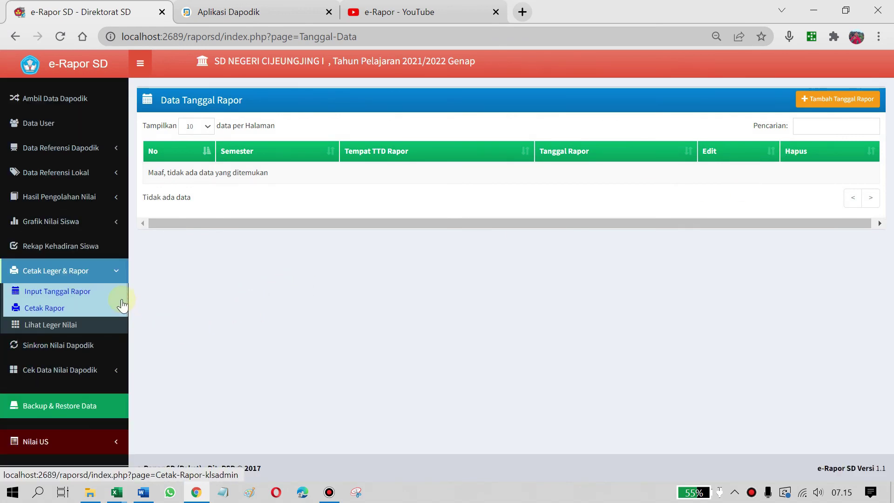
left_click(118, 275)
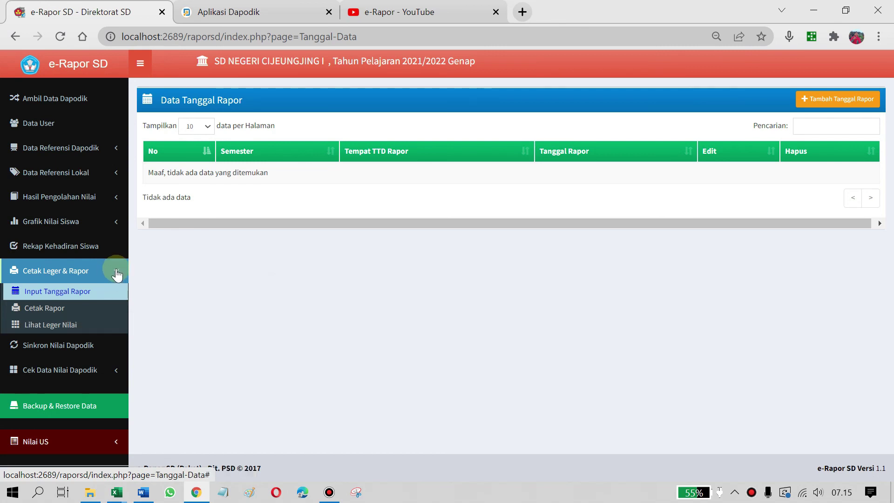
left_click(122, 271)
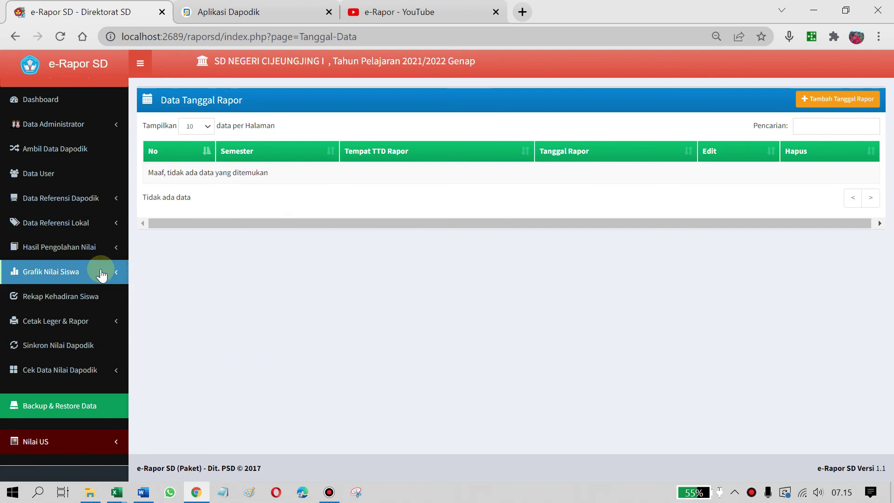
left_click(60, 295)
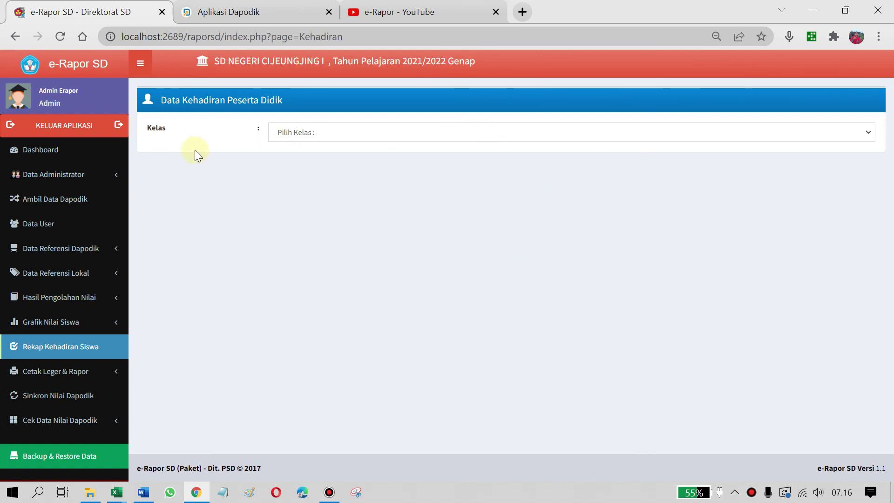
left_click(329, 494)
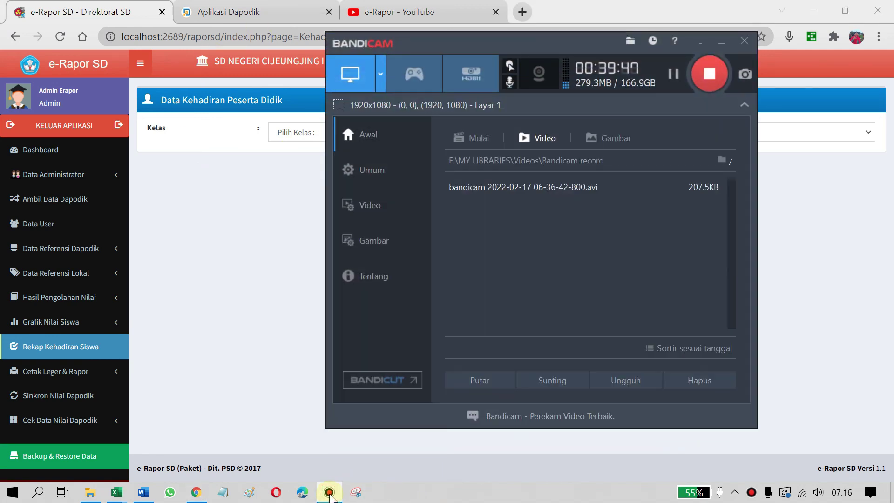